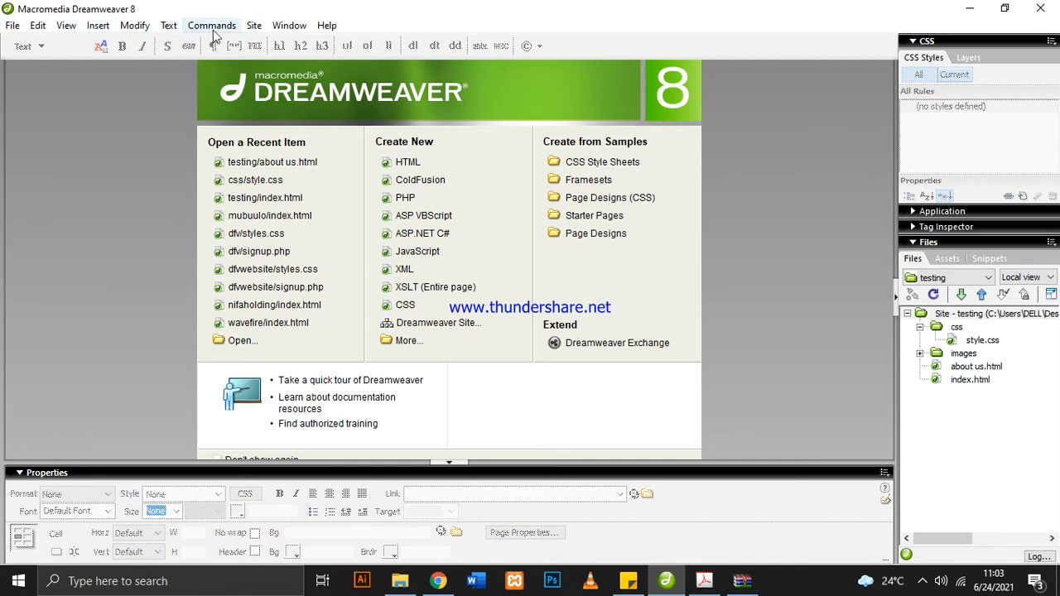
Start a new site definition named wearluxug that does not use a server technology
{"action": "left_click", "coordinate": [255, 29]}
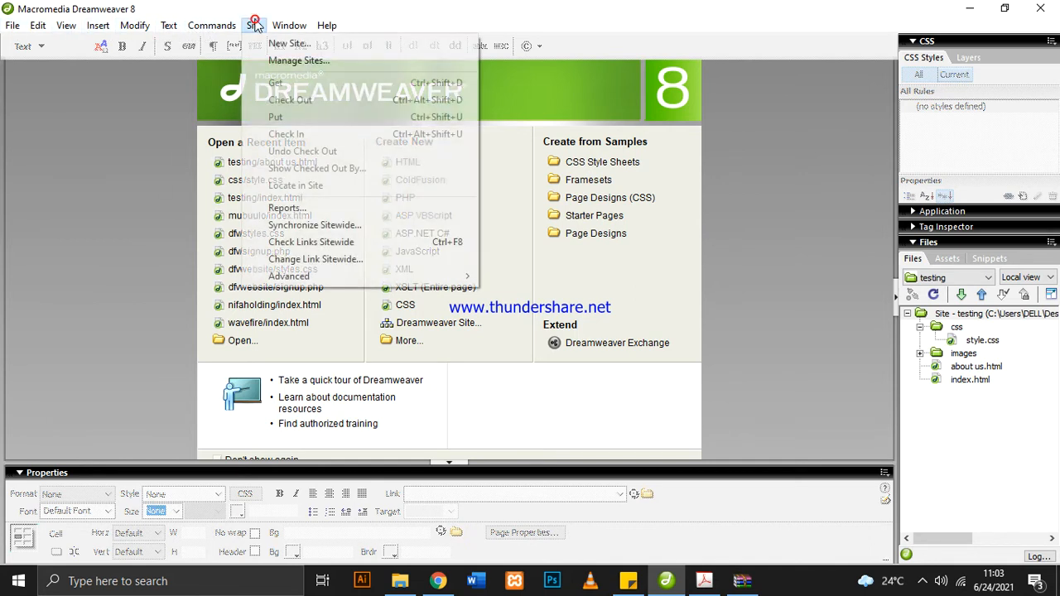
{"action": "left_click", "coordinate": [319, 50]}
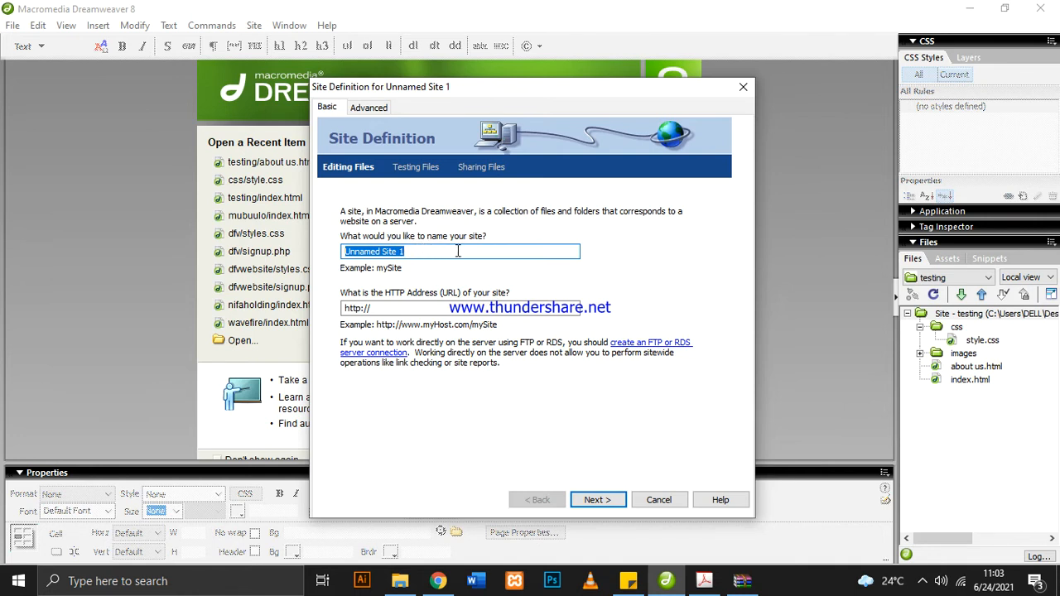
{"action": "type", "text": "wearlux"}
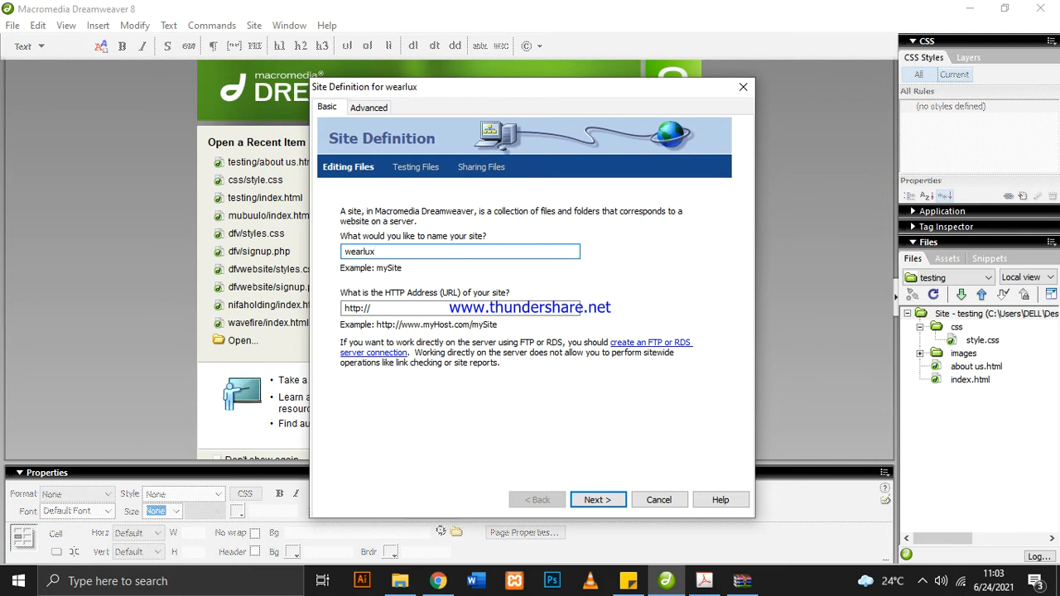
{"action": "type", "text": "ug"}
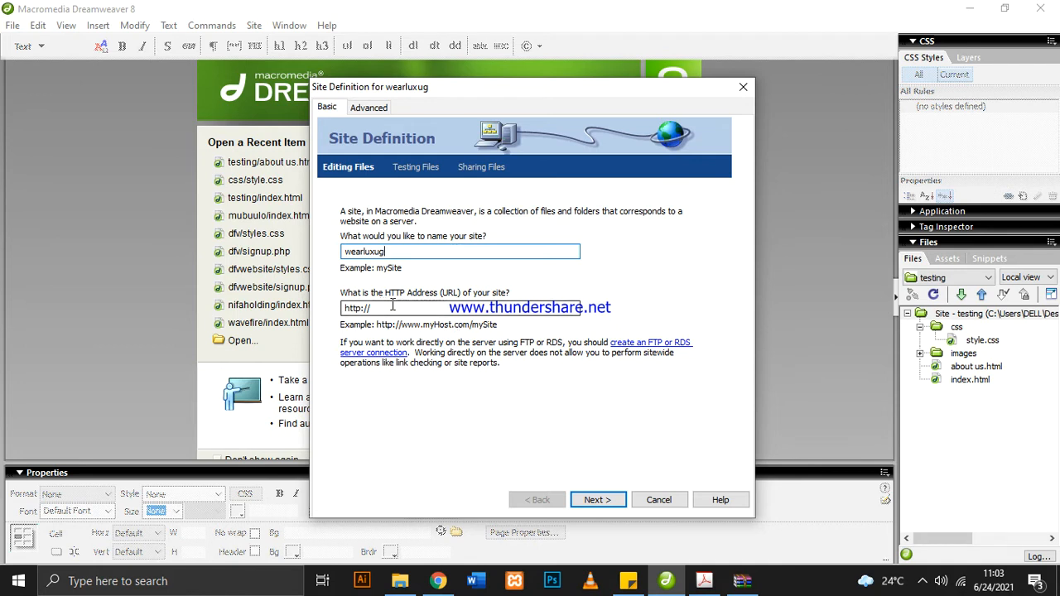
{"action": "left_click", "coordinate": [596, 500]}
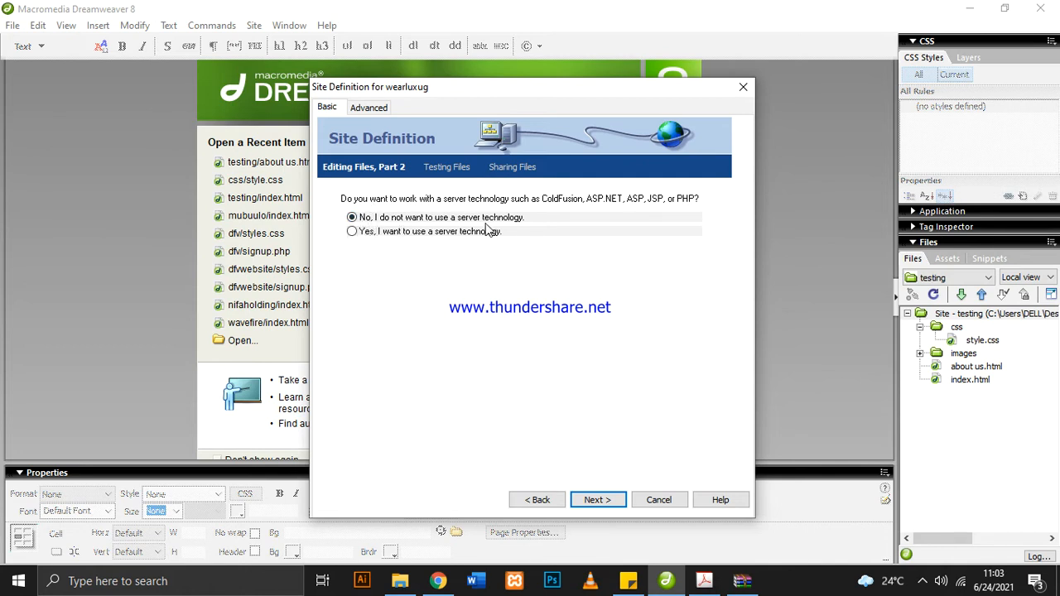
{"action": "left_click", "coordinate": [599, 500]}
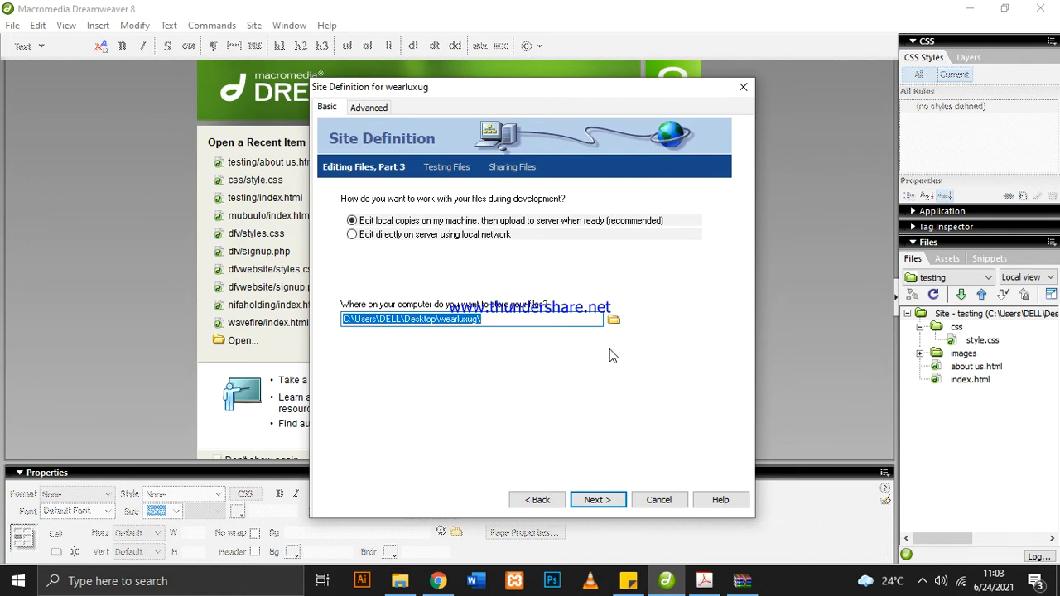
Try to browse to the wearluxug folder on the Desktop as the site's local root folder
{"action": "left_click", "coordinate": [614, 322]}
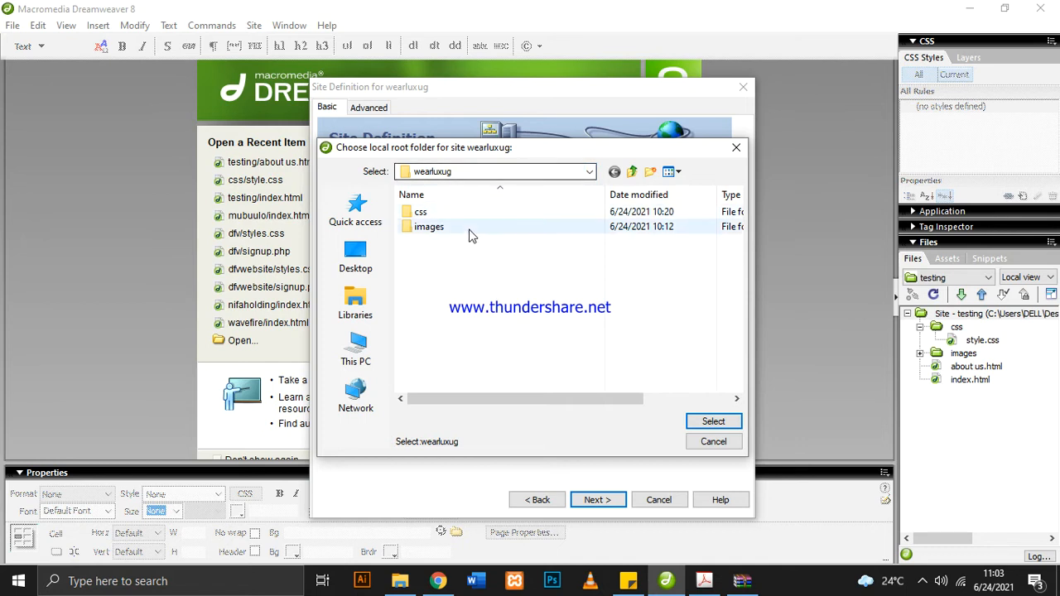
{"action": "left_click", "coordinate": [615, 172]}
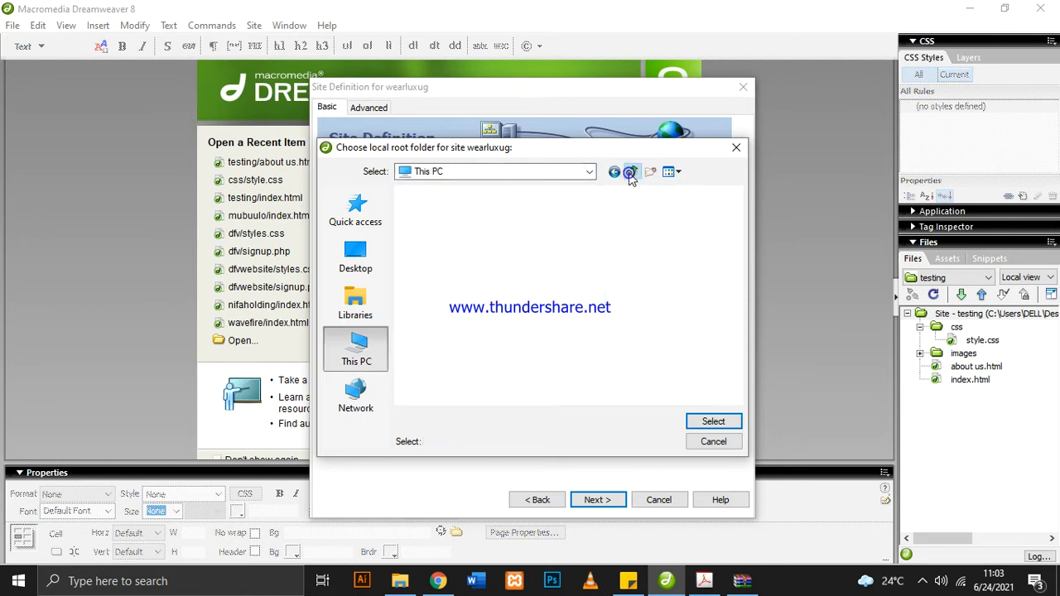
{"action": "left_click", "coordinate": [361, 269]}
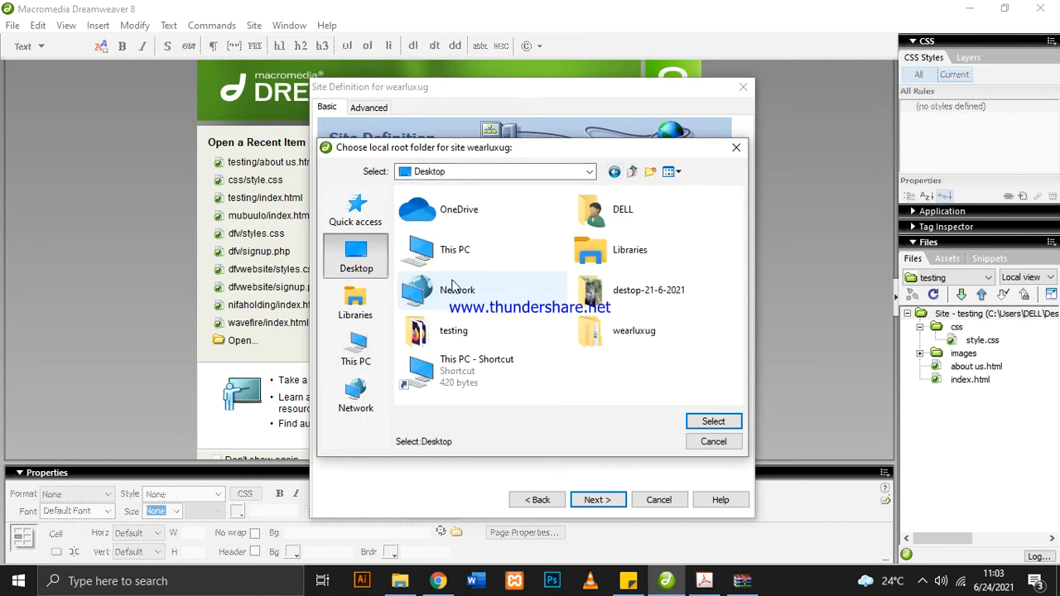
{"action": "left_click", "coordinate": [635, 342]}
{"action": "double_click", "coordinate": [636, 342]}
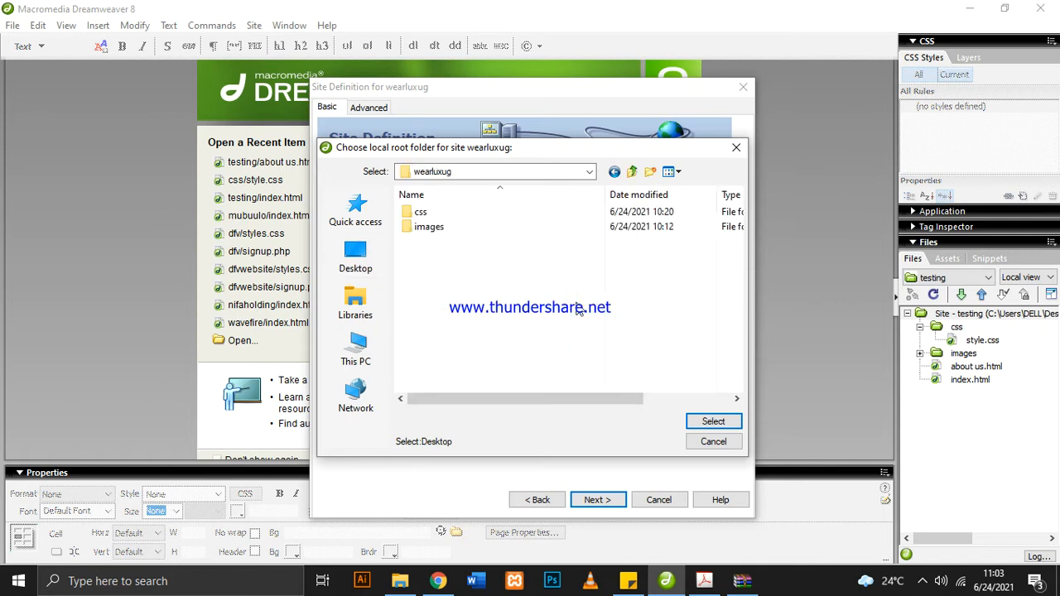
{"action": "left_click", "coordinate": [714, 422]}
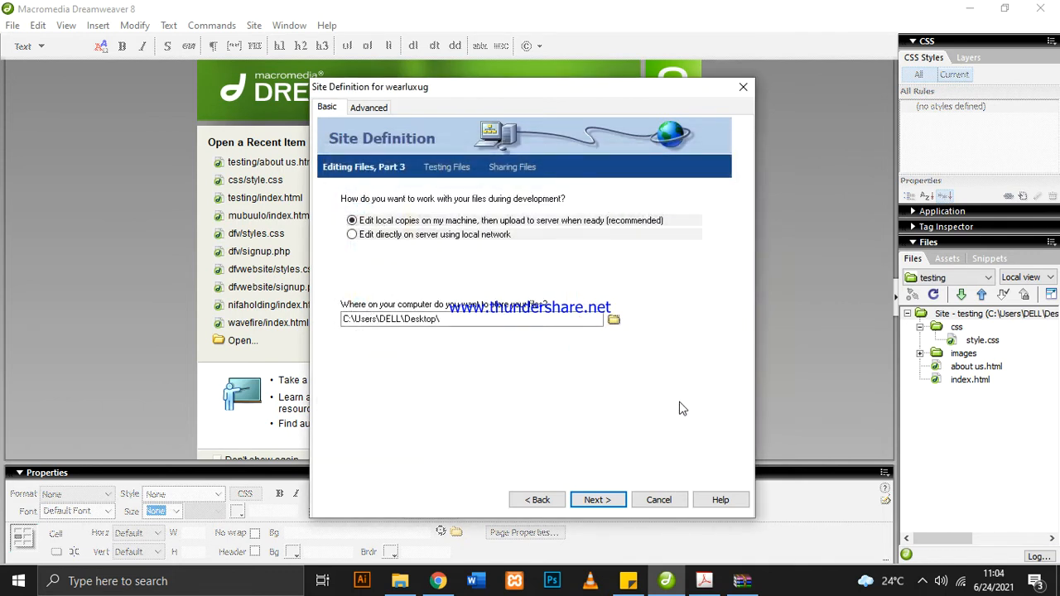
{"action": "left_click", "coordinate": [614, 320]}
{"action": "left_click", "coordinate": [464, 243]}
{"action": "left_click", "coordinate": [710, 421]}
{"action": "left_click", "coordinate": [706, 423]}
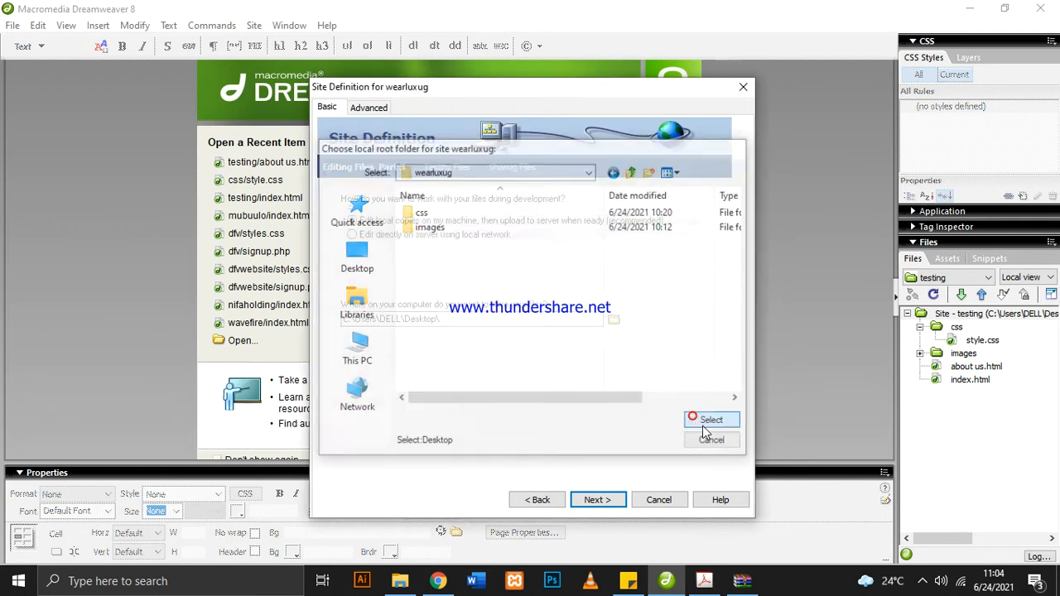
Set the site's local storage folder to C:\Users\DELL\Desktop\wearluxug and accept it
{"action": "left_click", "coordinate": [521, 321]}
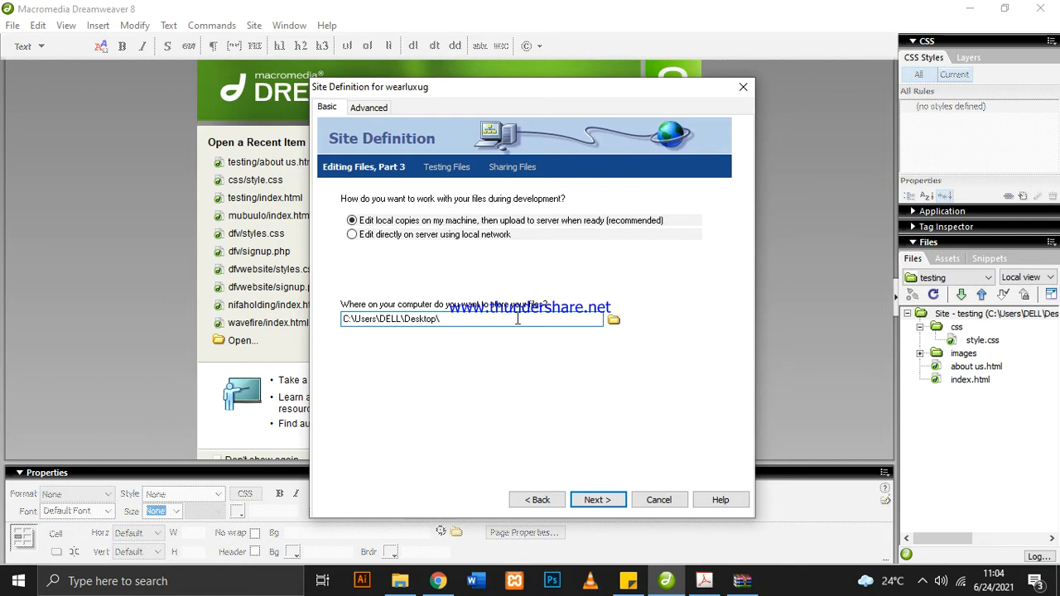
{"action": "type", "text": "wearluxug"}
{"action": "left_click", "coordinate": [597, 501]}
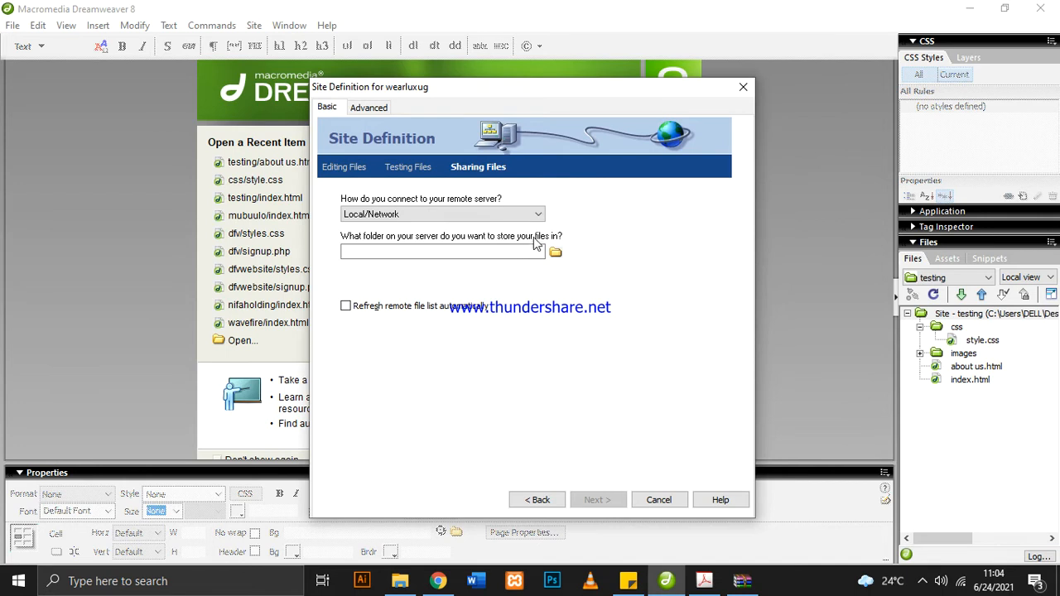
Set the Local/Network remote folder to the Desktop's wearluxug folder and finish the site definition without check in and check out
{"action": "left_click", "coordinate": [557, 253]}
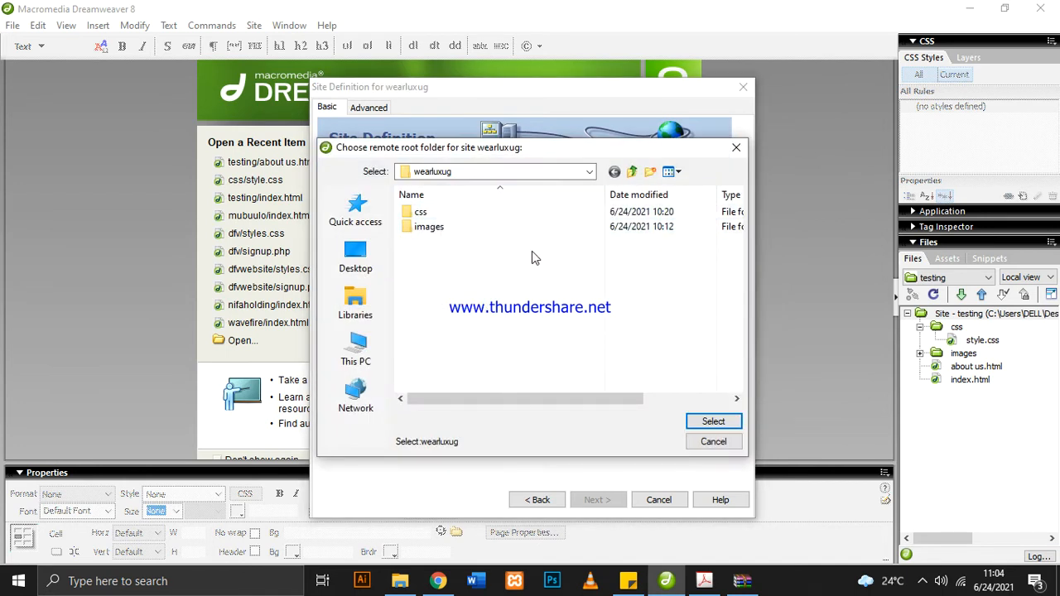
{"action": "left_click", "coordinate": [714, 421]}
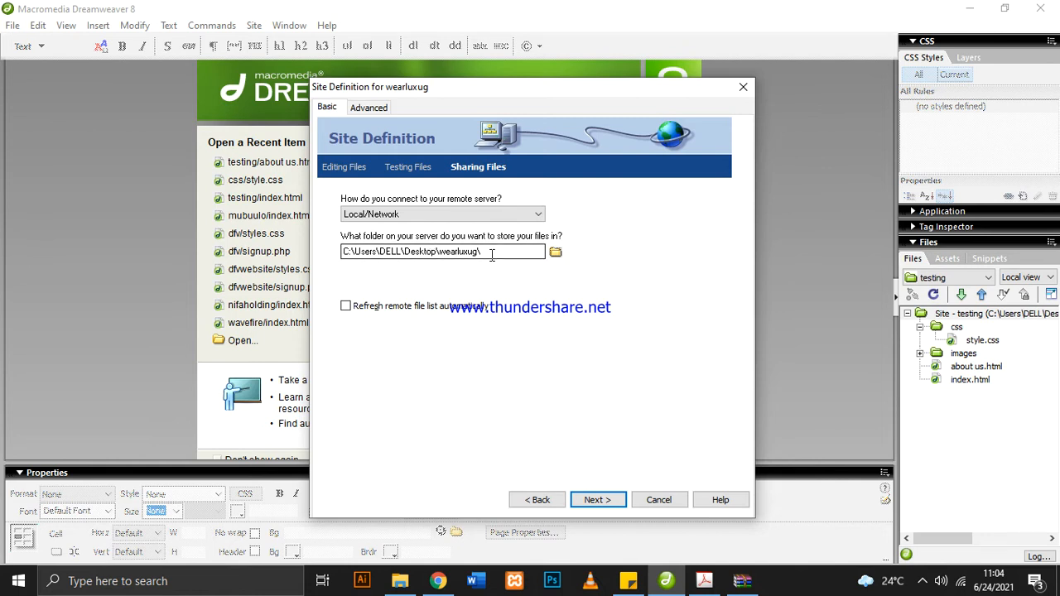
{"action": "left_click", "coordinate": [598, 500]}
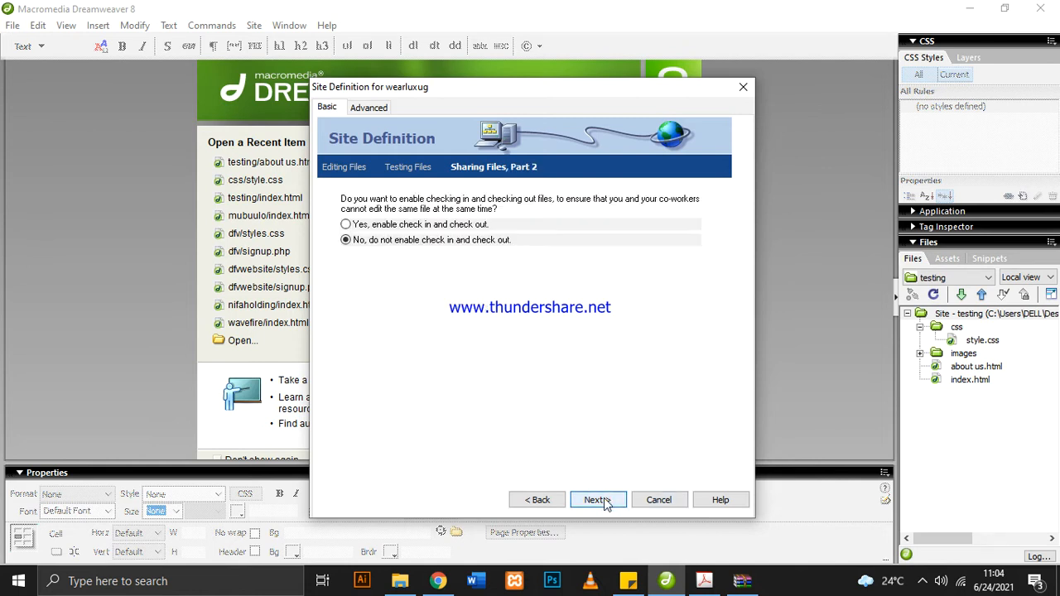
{"action": "left_click", "coordinate": [609, 503]}
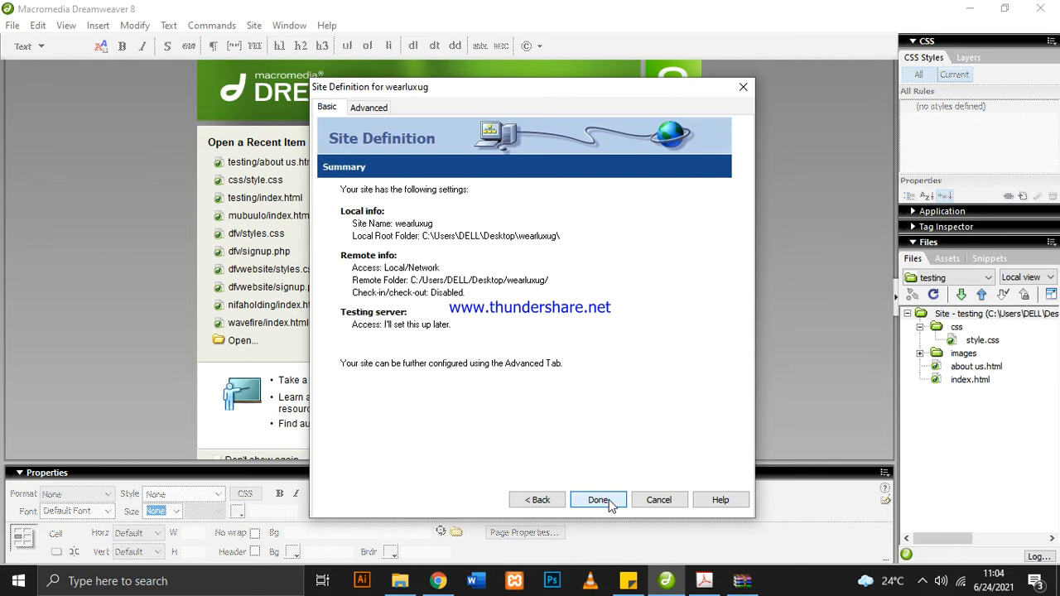
{"action": "left_click", "coordinate": [599, 500]}
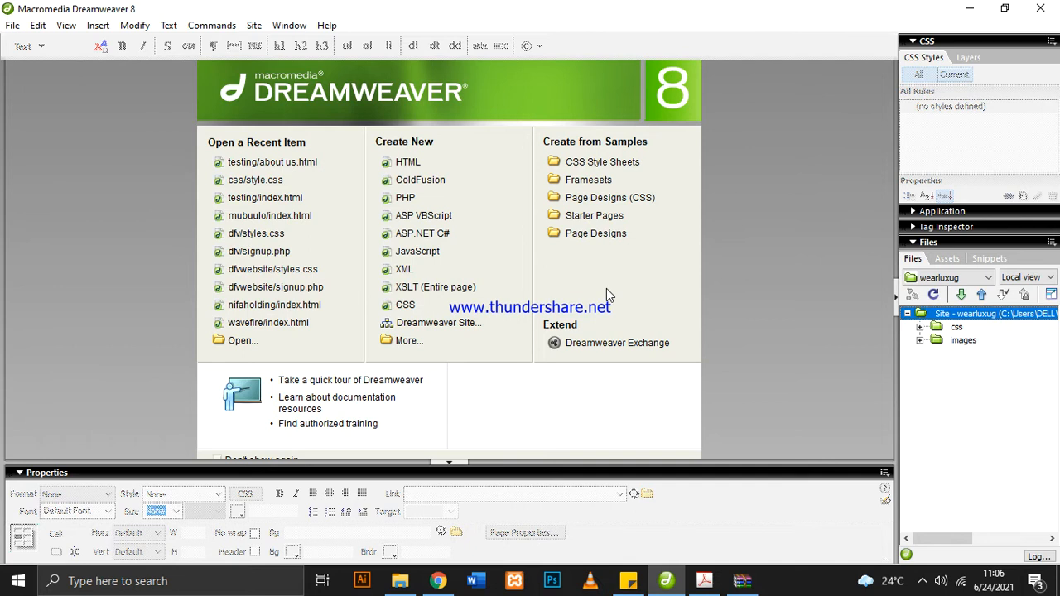
{"action": "left_click", "coordinate": [922, 581]}
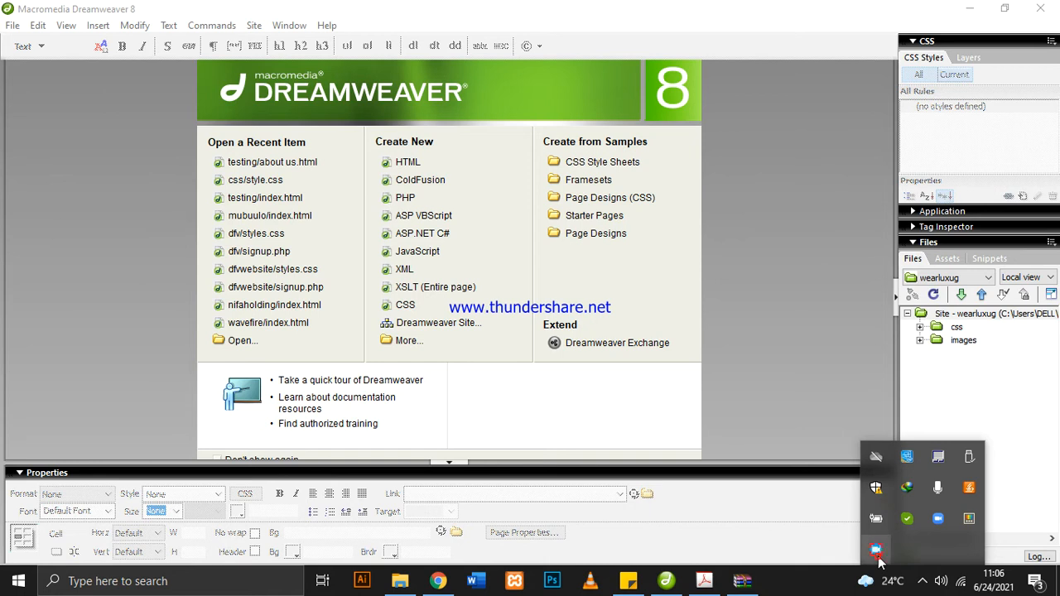
{"action": "left_click", "coordinate": [879, 560]}
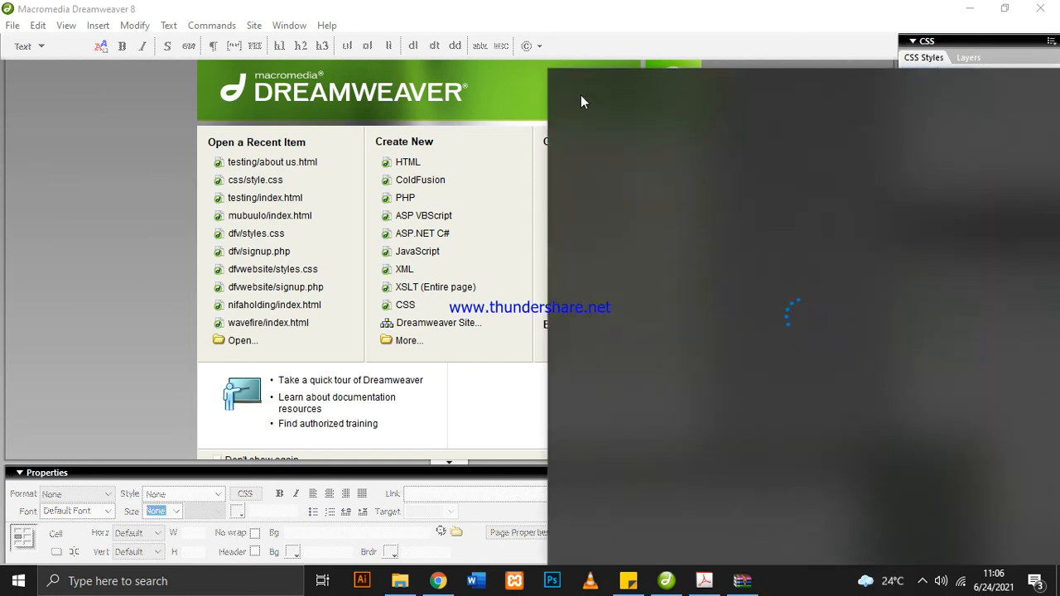
{"action": "left_click", "coordinate": [3, 179]}
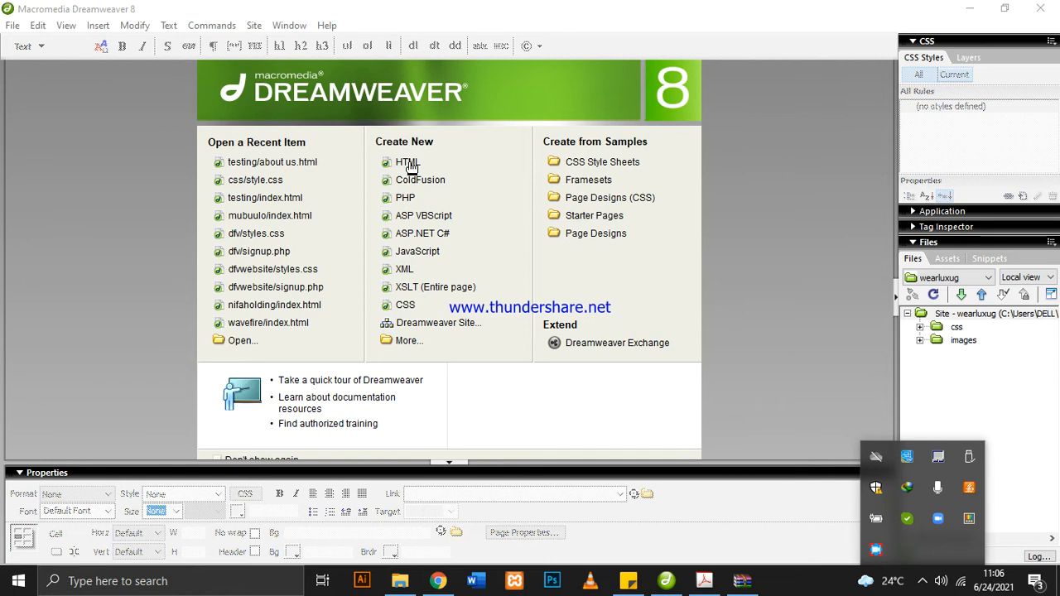
Create a new HTML page and save it as index.html in the wearluxug folder
{"action": "left_click", "coordinate": [407, 164]}
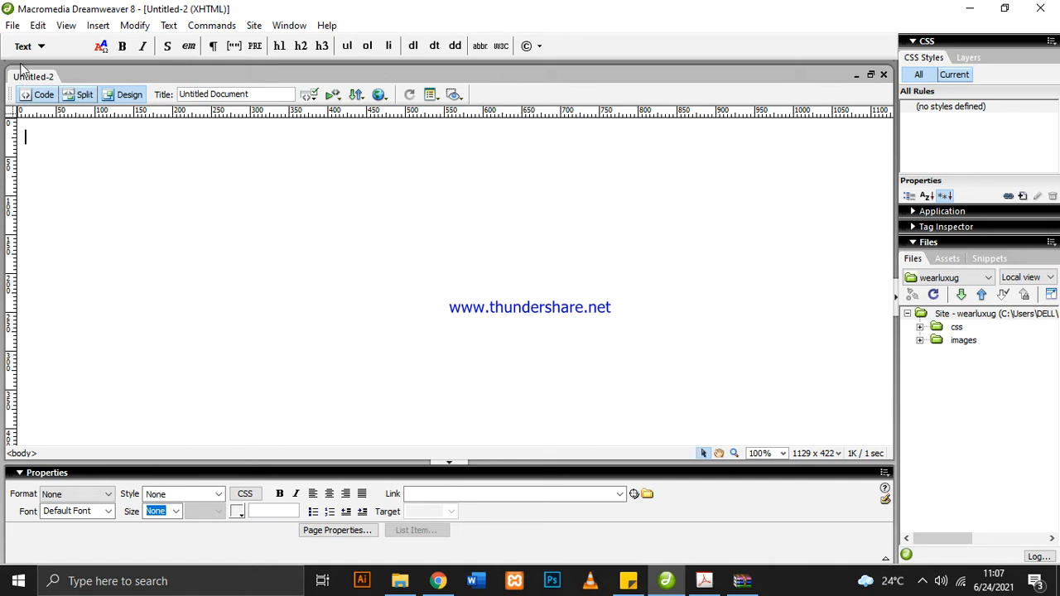
{"action": "left_click", "coordinate": [13, 25]}
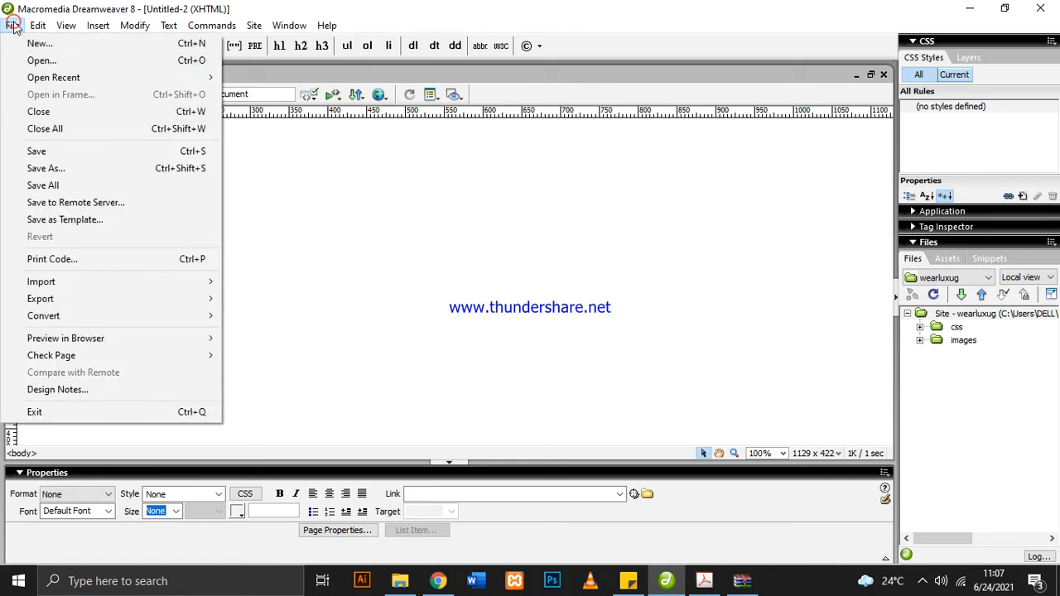
{"action": "left_click", "coordinate": [57, 169]}
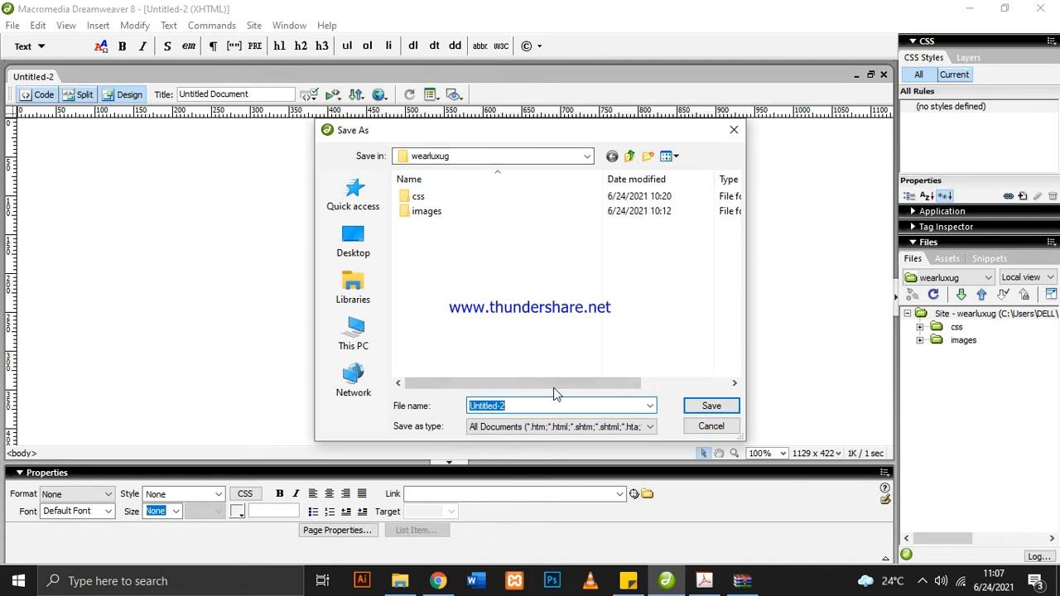
{"action": "type", "text": "i"}
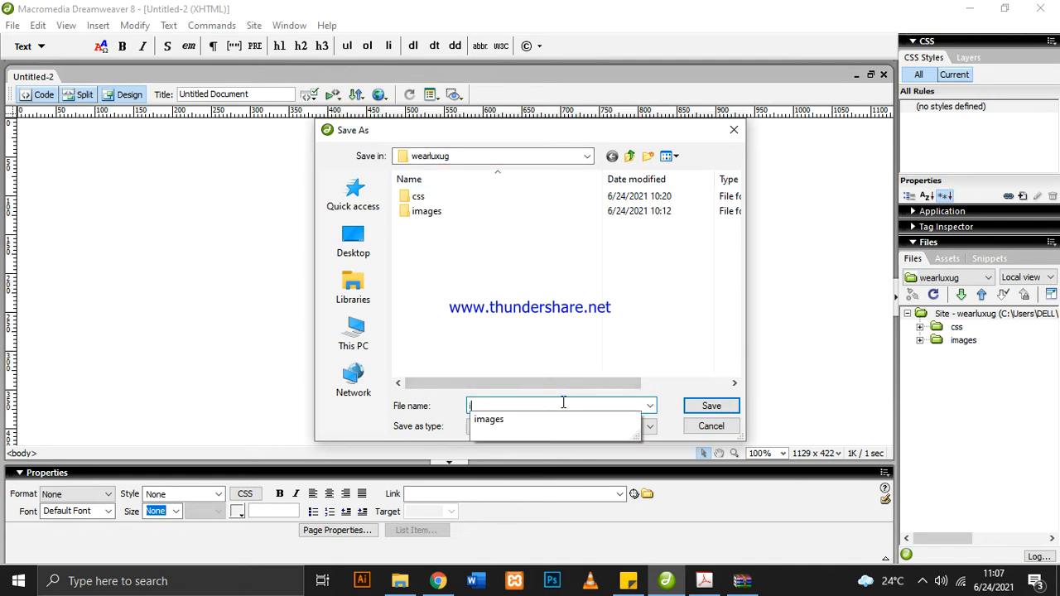
{"action": "type", "text": "ndex"}
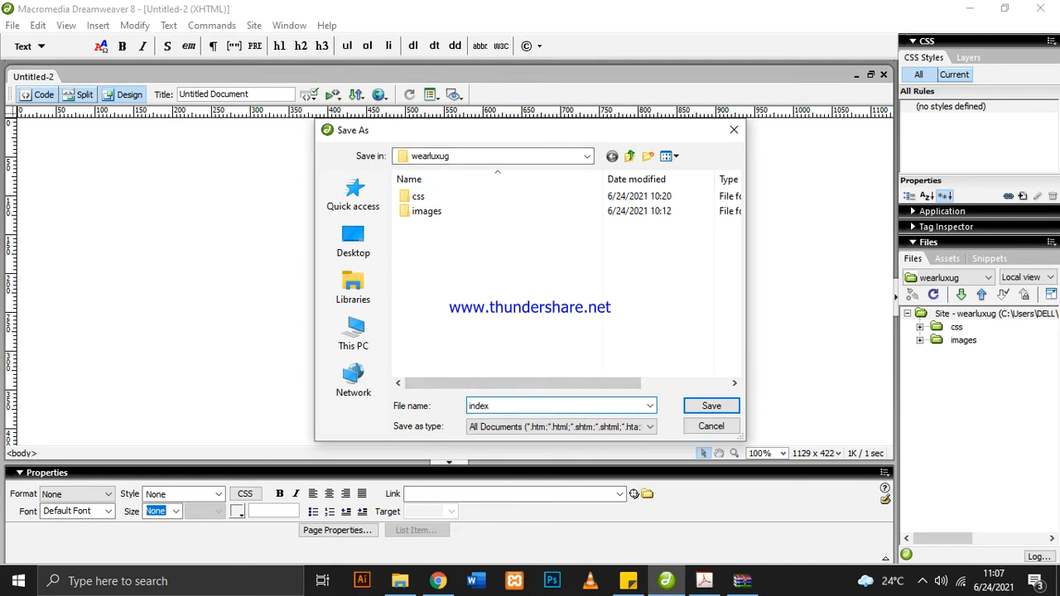
{"action": "type", "text": ".html"}
{"action": "left_click", "coordinate": [708, 410]}
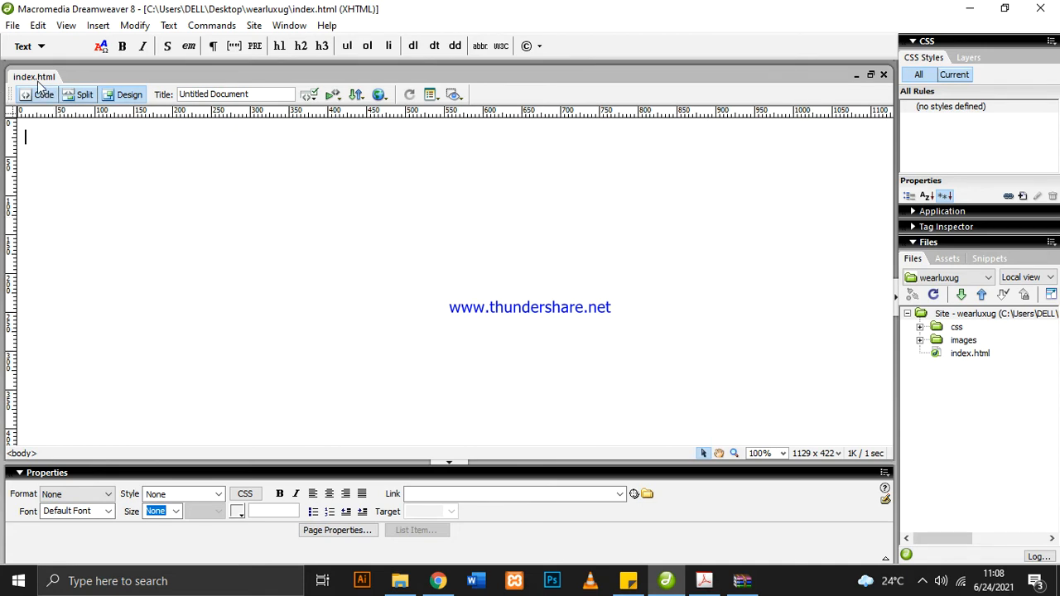
{"action": "left_click", "coordinate": [965, 355]}
{"action": "left_click", "coordinate": [979, 341]}
{"action": "left_click", "coordinate": [982, 354]}
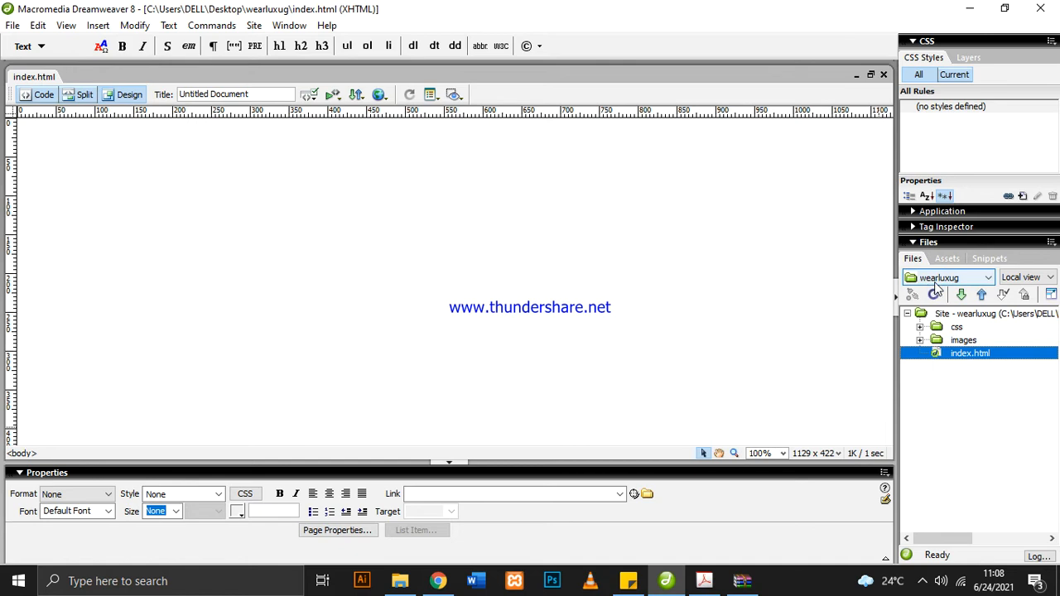
{"action": "left_click", "coordinate": [988, 419]}
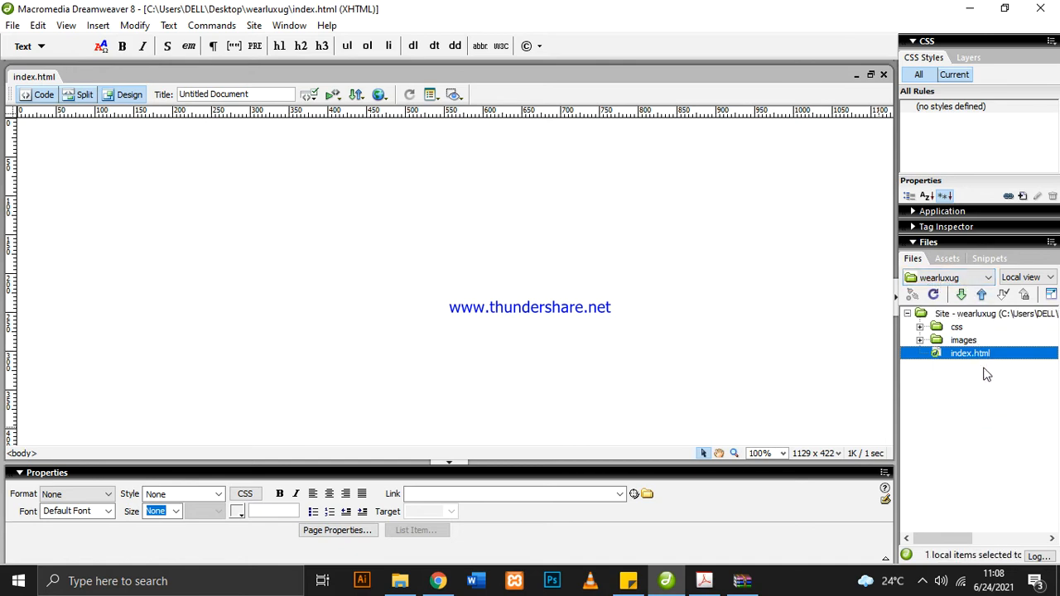
Replace the page title of index.html with "Wearlux ug"
{"action": "left_click", "coordinate": [261, 94]}
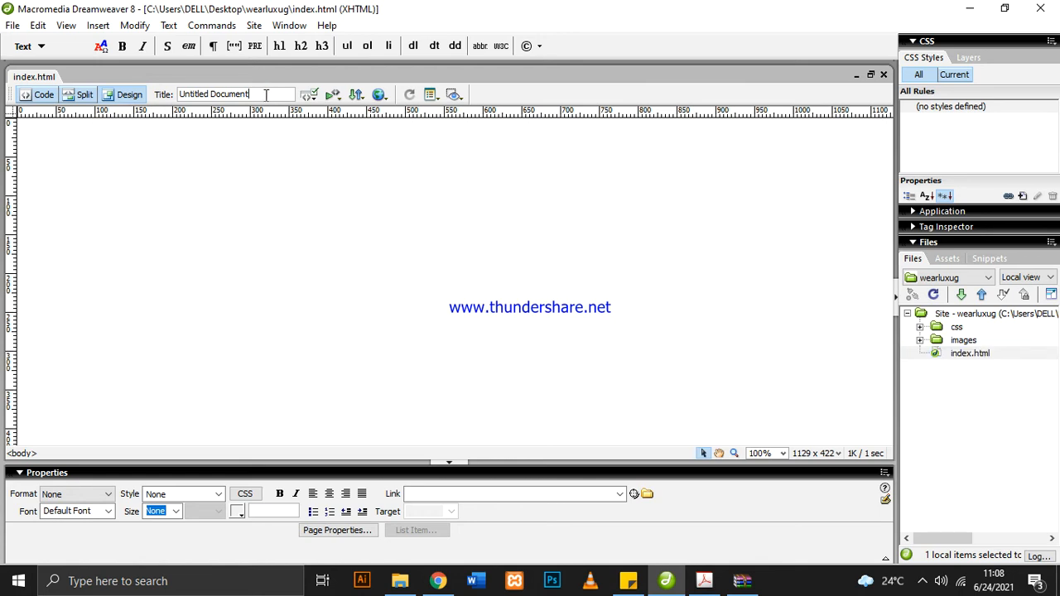
{"action": "left_click_drag", "start_coordinate": [255, 94], "coordinate": [179, 98]}
{"action": "key", "text": "BackSpace"}
{"action": "type", "text": "Wearlux ug"}
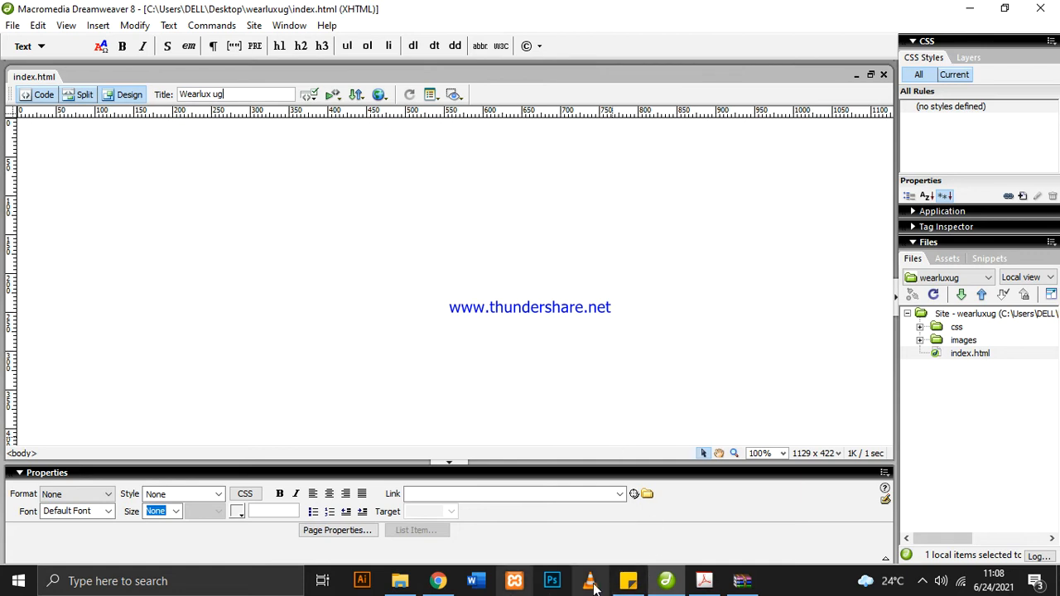
Switch to Adobe Acrobat and examine the wearluxug weblayout PDF for the page sections and their pixel dimensions
{"action": "left_click", "coordinate": [705, 581]}
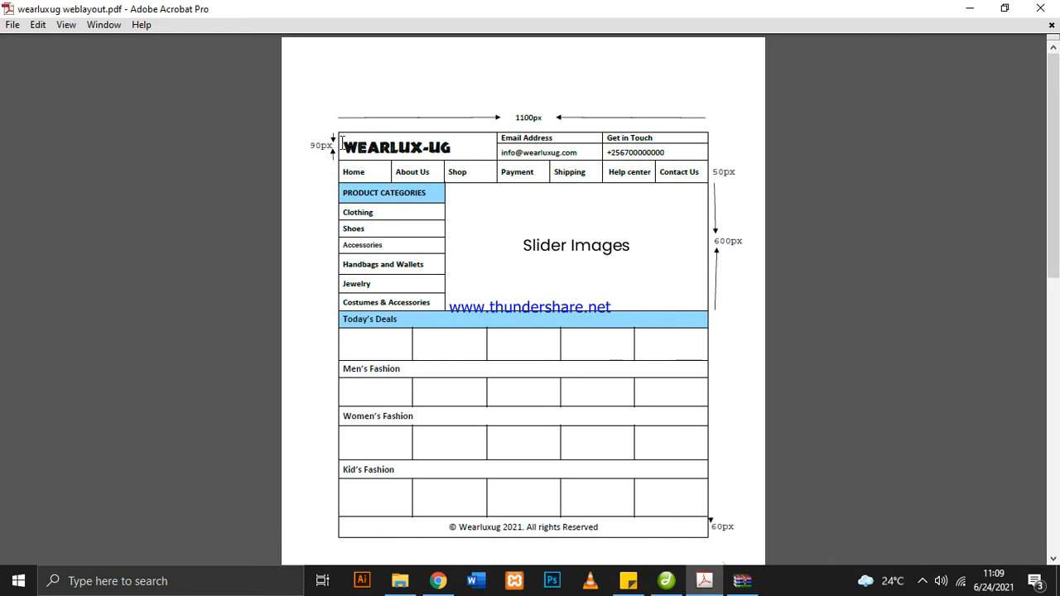
{"action": "left_click_drag", "start_coordinate": [337, 143], "coordinate": [553, 133]}
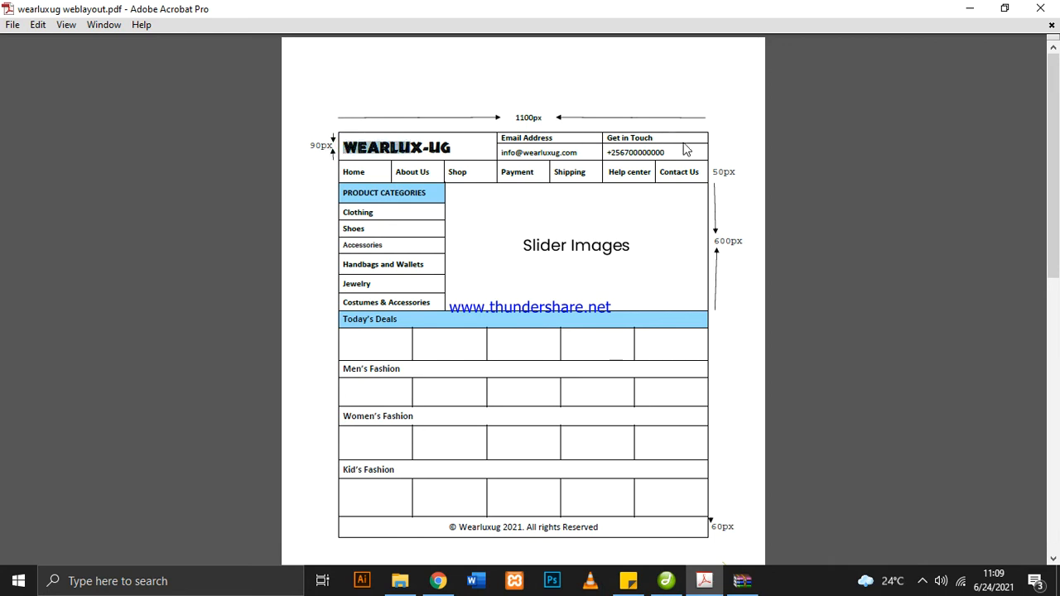
{"action": "left_click", "coordinate": [711, 139]}
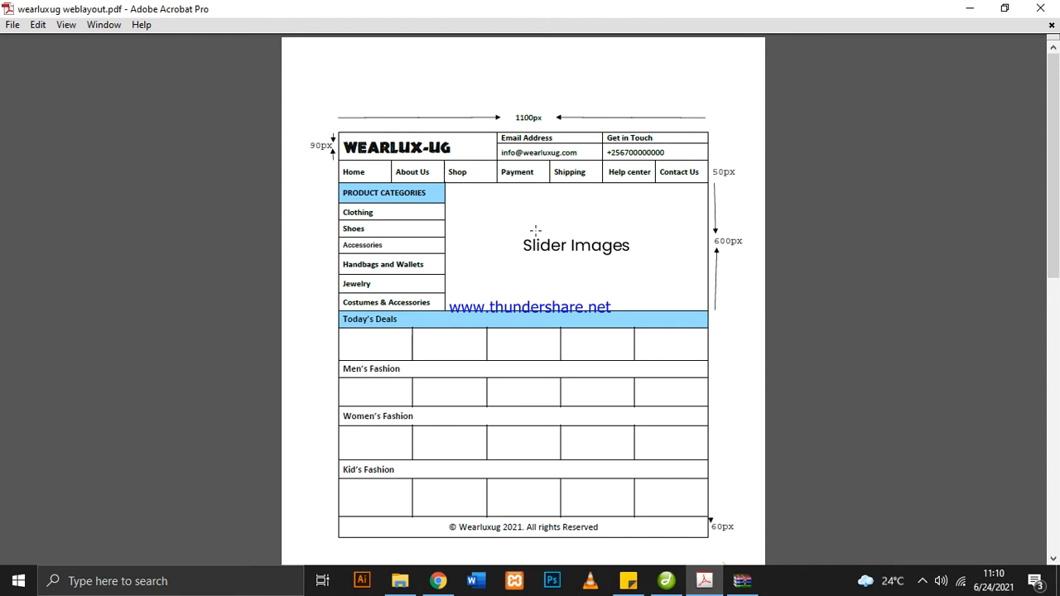
{"action": "left_click", "coordinate": [662, 589]}
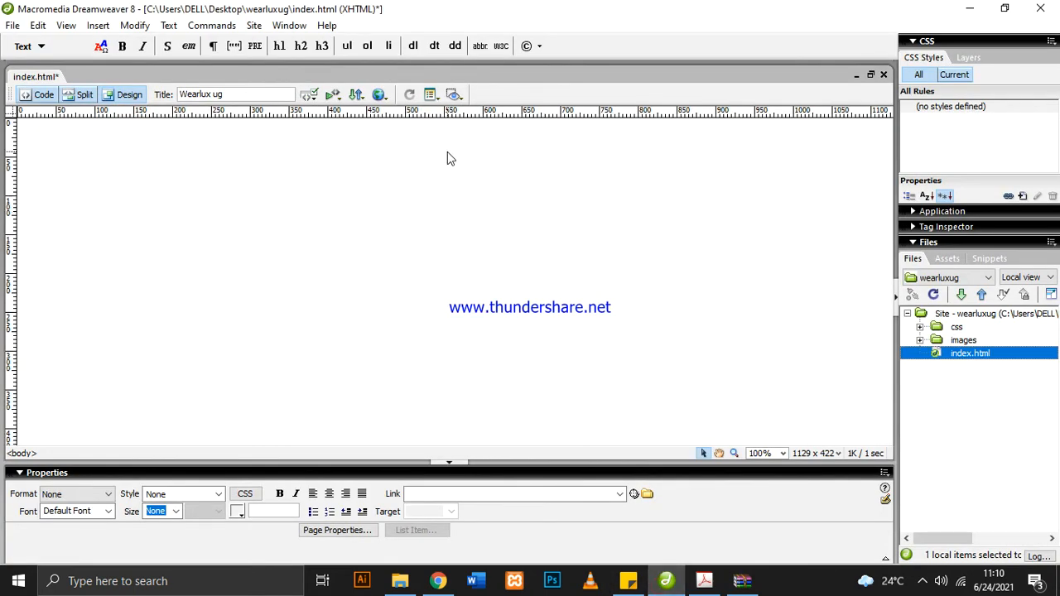
{"action": "left_click", "coordinate": [704, 580]}
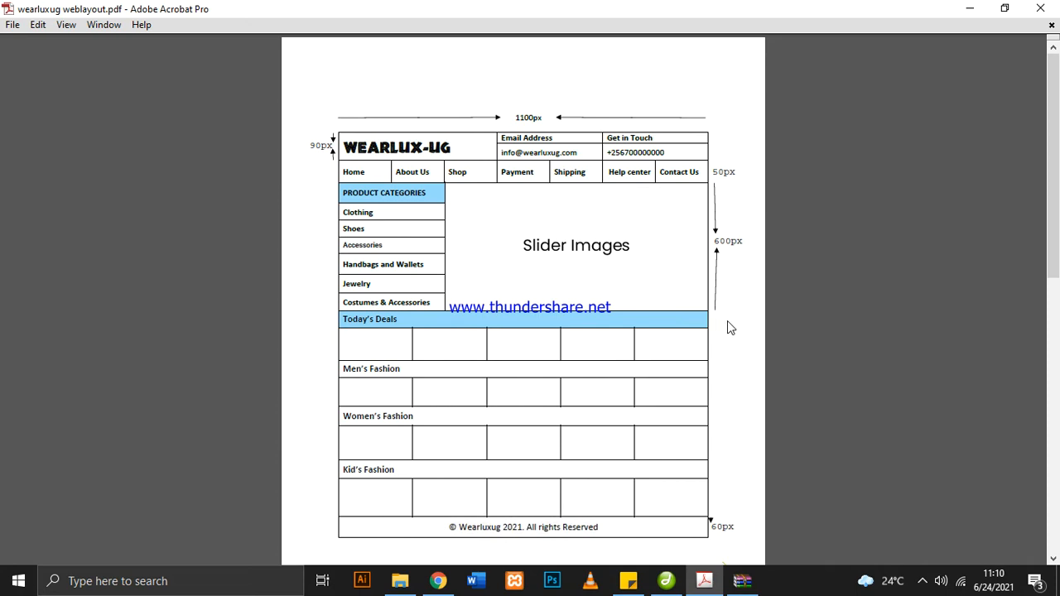
{"action": "left_click", "coordinate": [922, 581]}
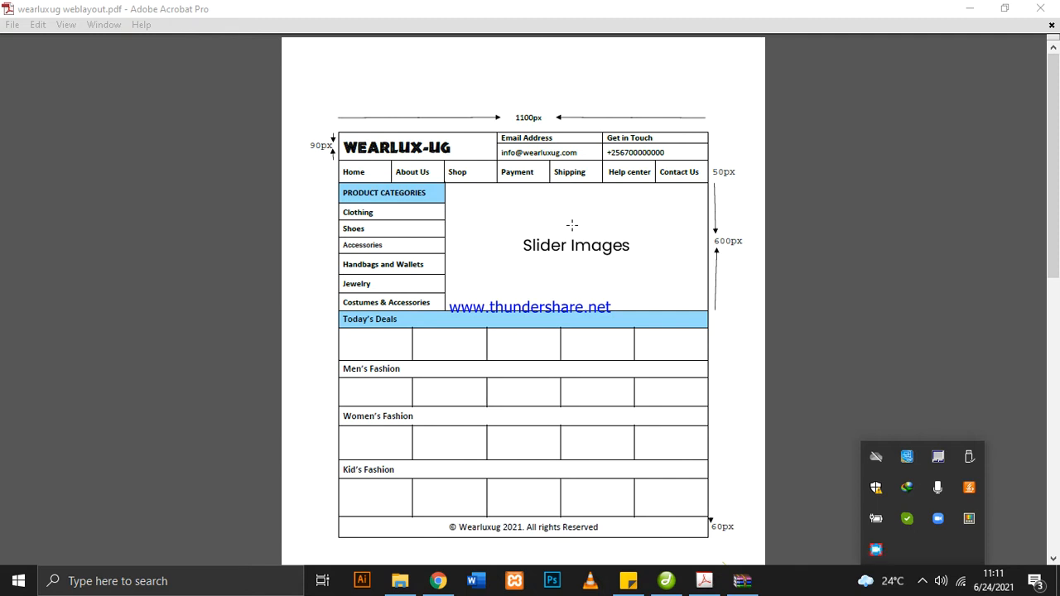
{"action": "scroll", "coordinate": [547, 232], "scroll_direction": "down", "scroll_amount": 1}
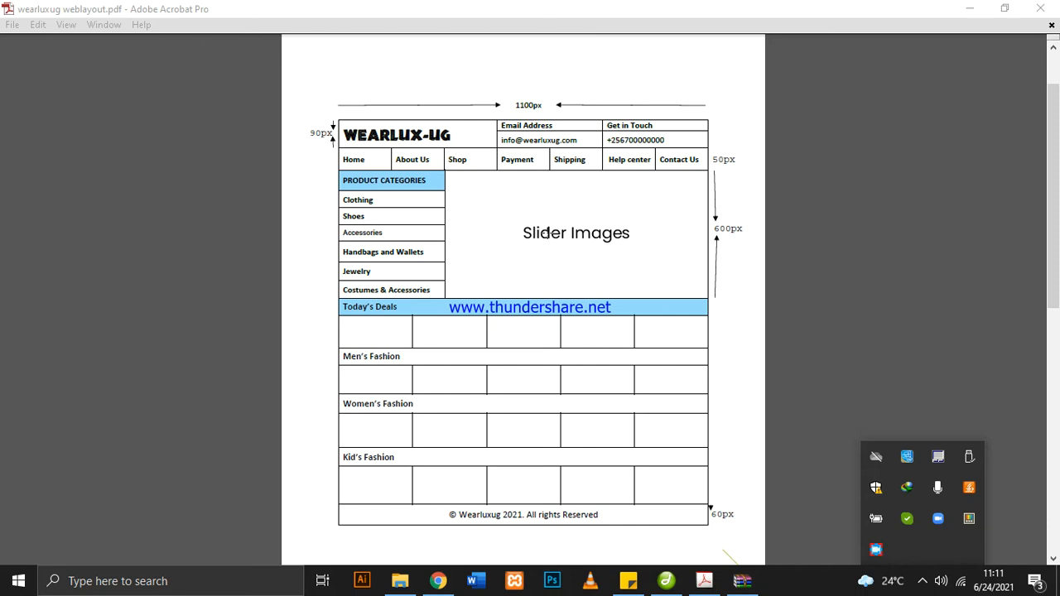
{"action": "scroll", "coordinate": [546, 233], "scroll_direction": "down", "scroll_amount": 3}
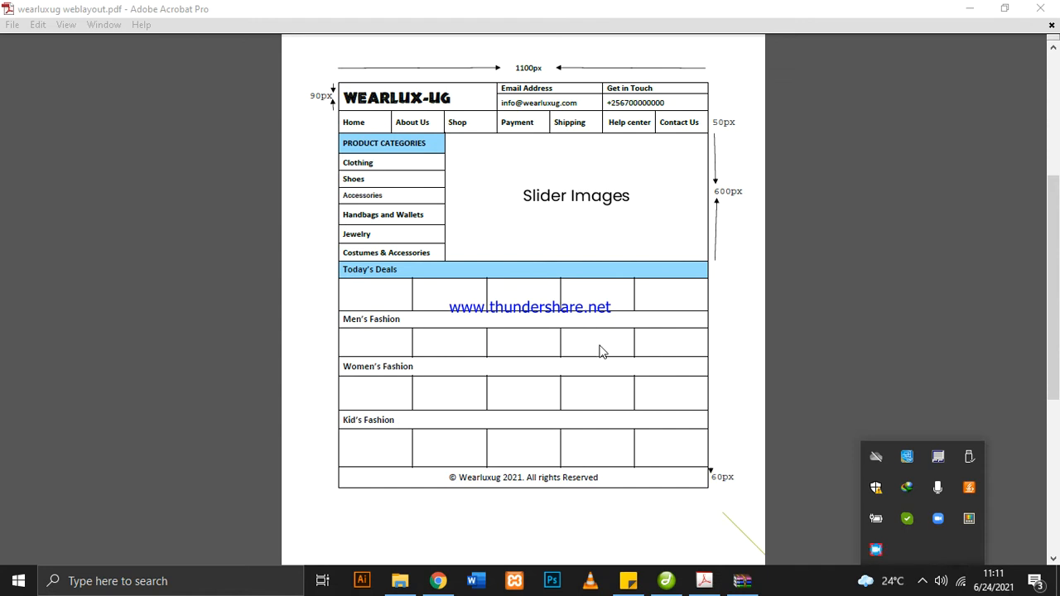
{"action": "left_click", "coordinate": [665, 582]}
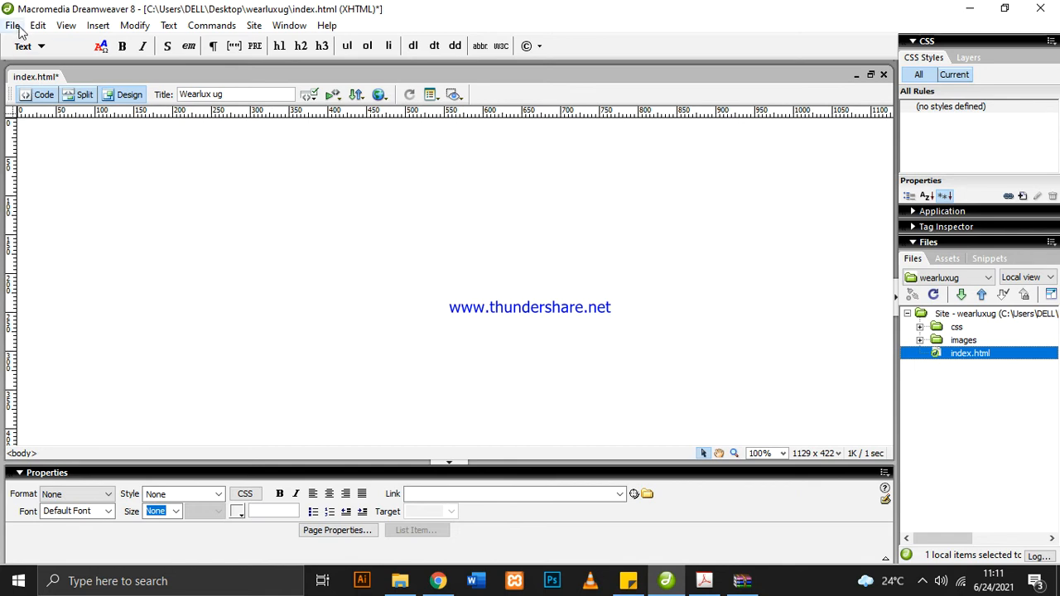
{"action": "left_click", "coordinate": [100, 27]}
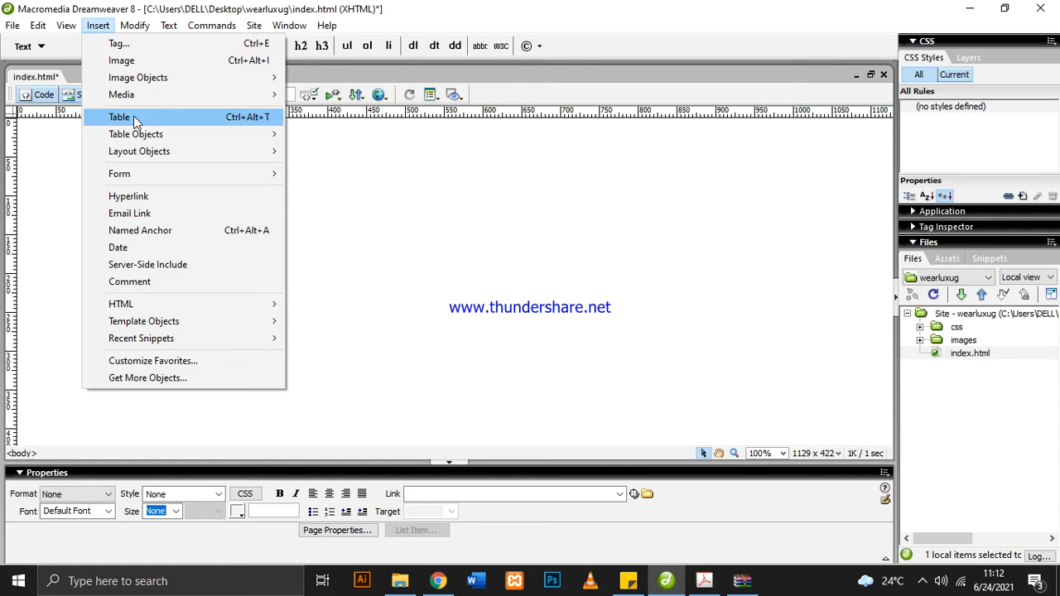
{"action": "left_click", "coordinate": [379, 186]}
{"action": "left_click", "coordinate": [704, 584]}
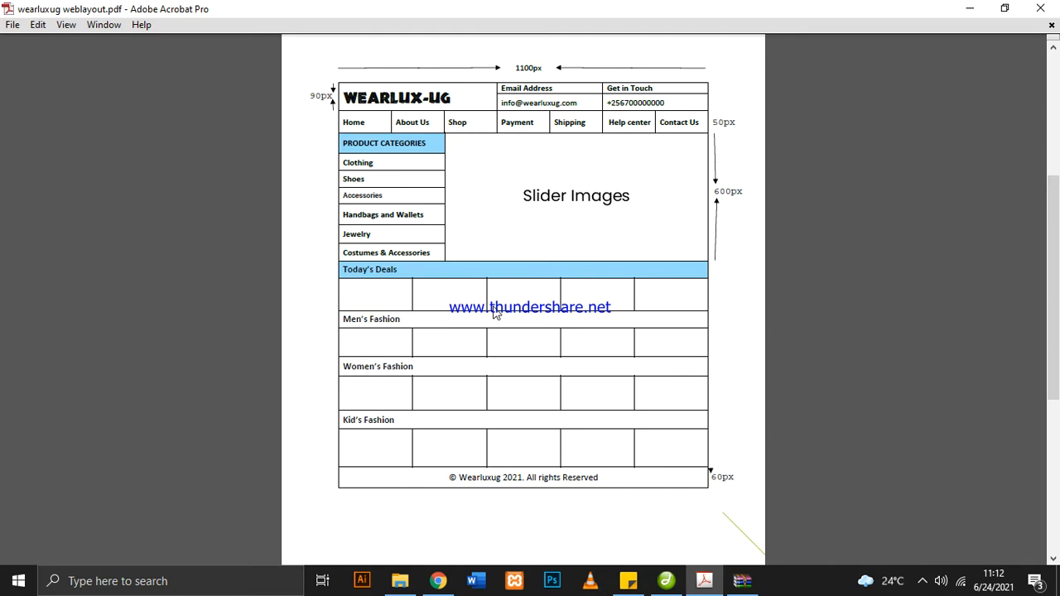
Switch to Dreamweaver and start a new table in index.html with 1 row and 1 column
{"action": "left_click", "coordinate": [666, 581]}
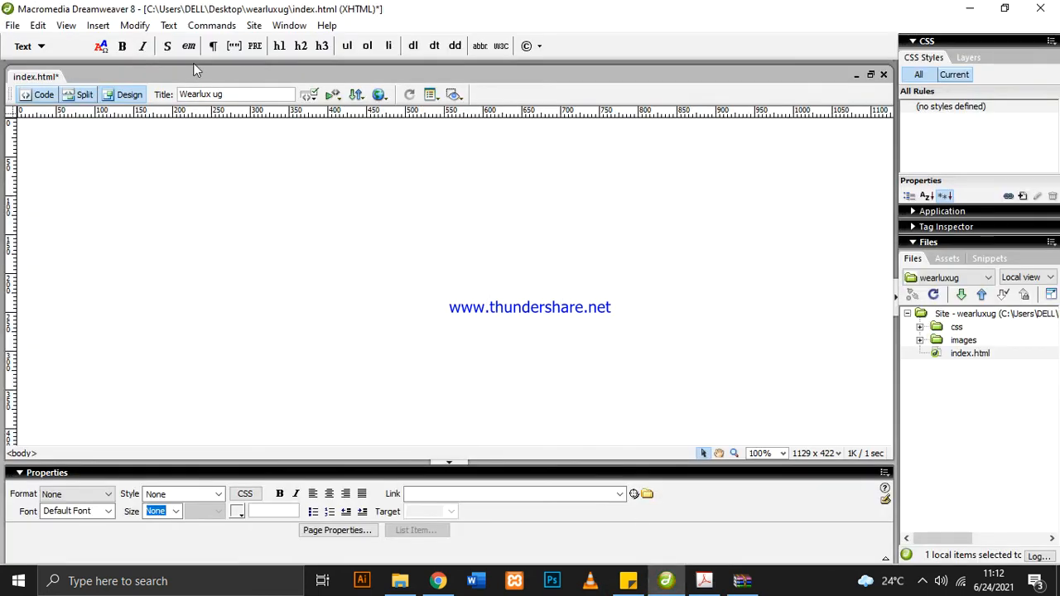
{"action": "left_click", "coordinate": [98, 26]}
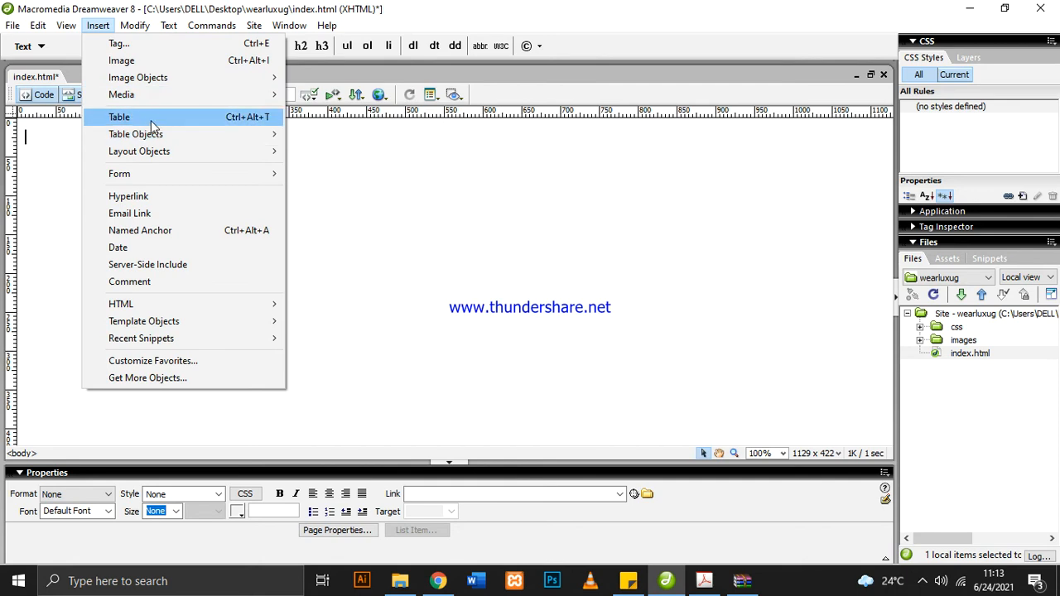
{"action": "left_click", "coordinate": [151, 121]}
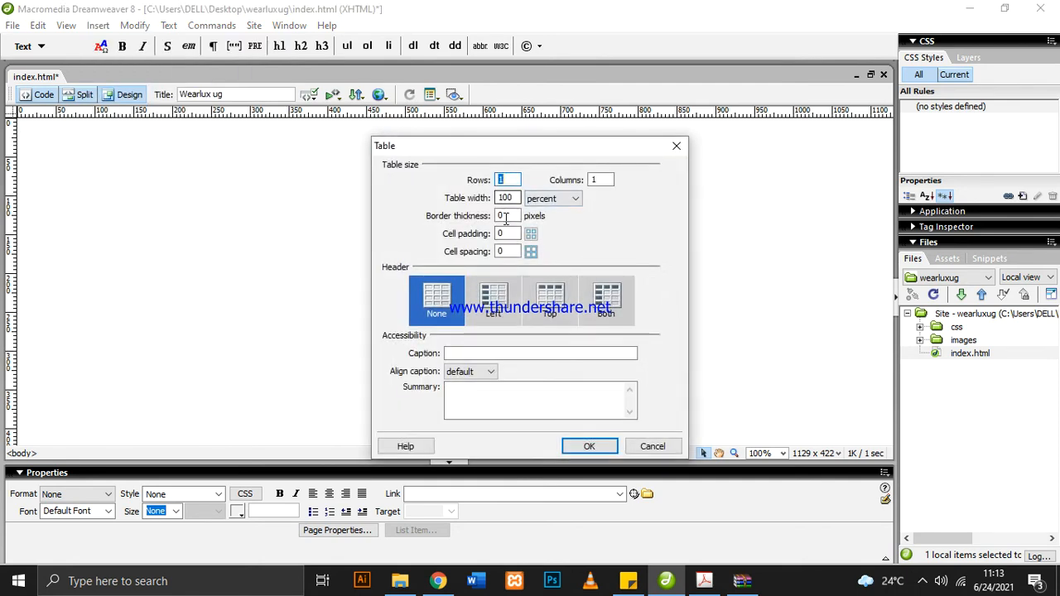
{"action": "left_click_drag", "start_coordinate": [484, 155], "coordinate": [478, 149]}
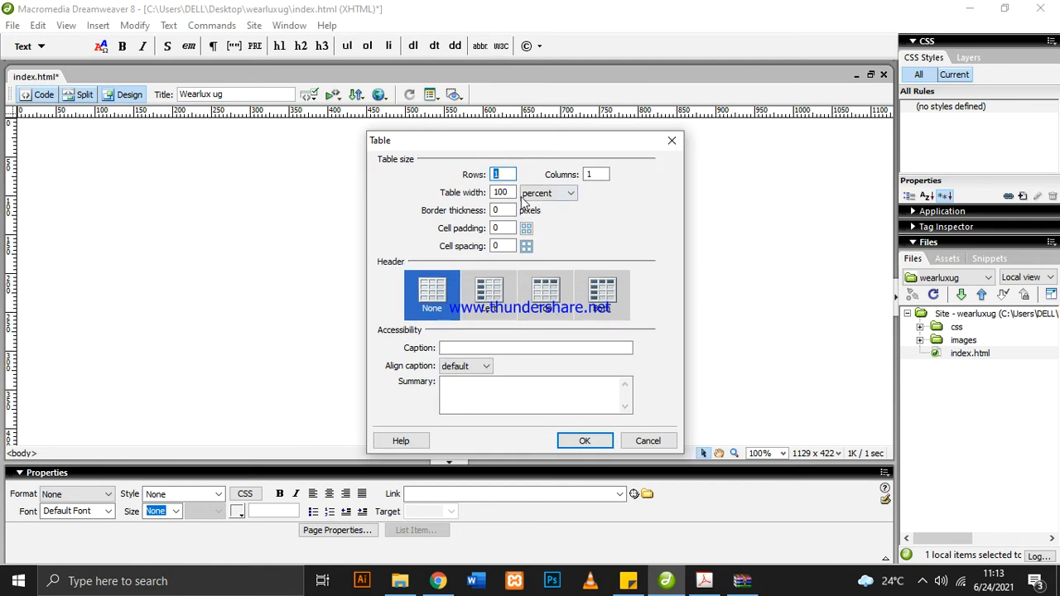
{"action": "left_click", "coordinate": [508, 174]}
{"action": "left_click_drag", "start_coordinate": [508, 174], "coordinate": [490, 174]}
{"action": "left_click", "coordinate": [596, 174]}
Set the new table's width to 1100 pixels, checking the page width and unit against the PDF layout
{"action": "double_click", "coordinate": [501, 192]}
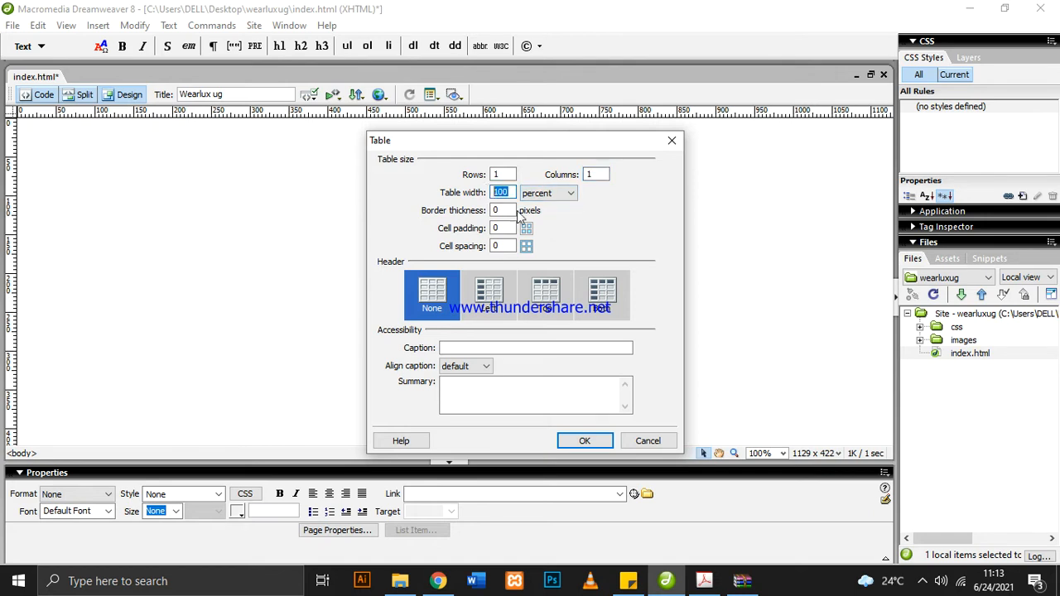
{"action": "left_click", "coordinate": [704, 580]}
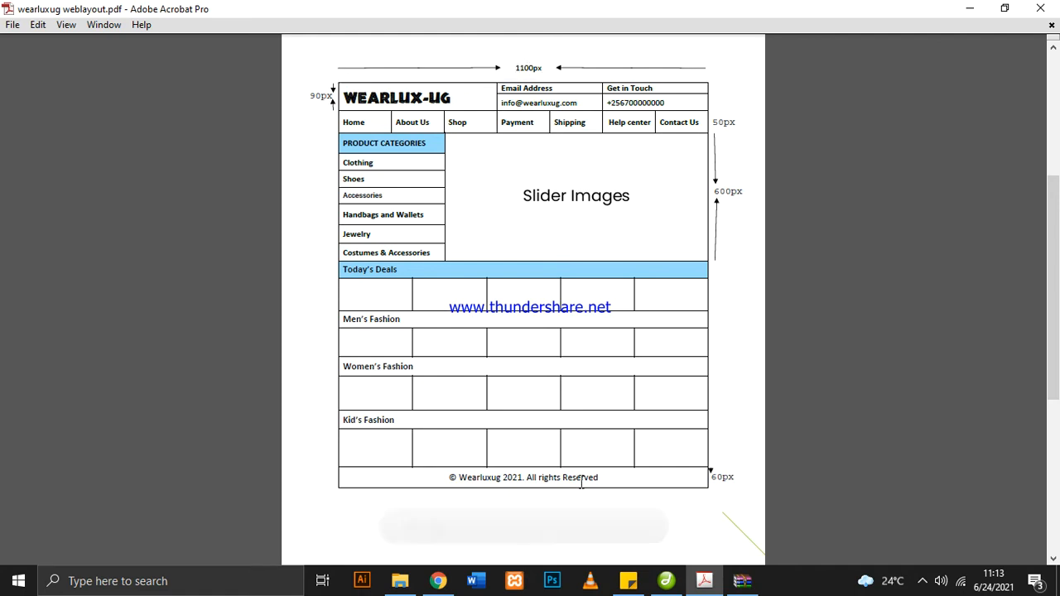
{"action": "left_click", "coordinate": [666, 581]}
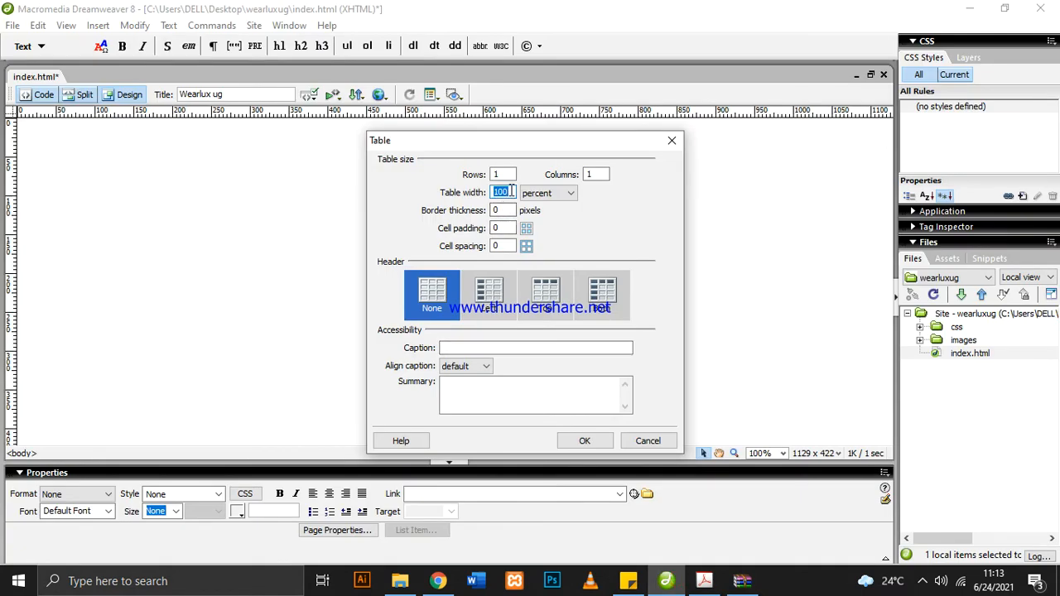
{"action": "type", "text": "1"}
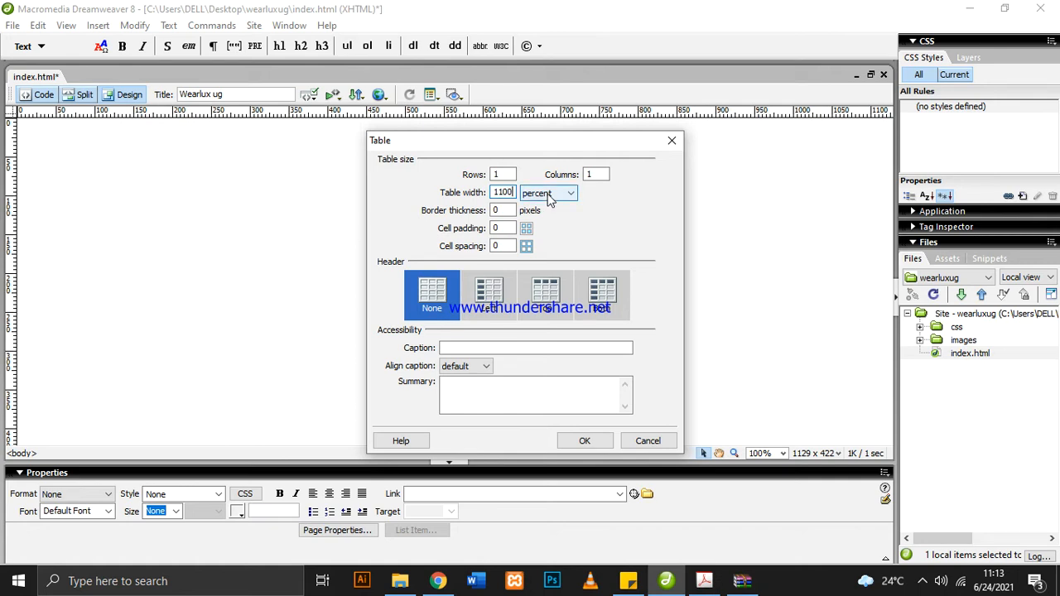
{"action": "mouse_move", "coordinate": [704, 581]}
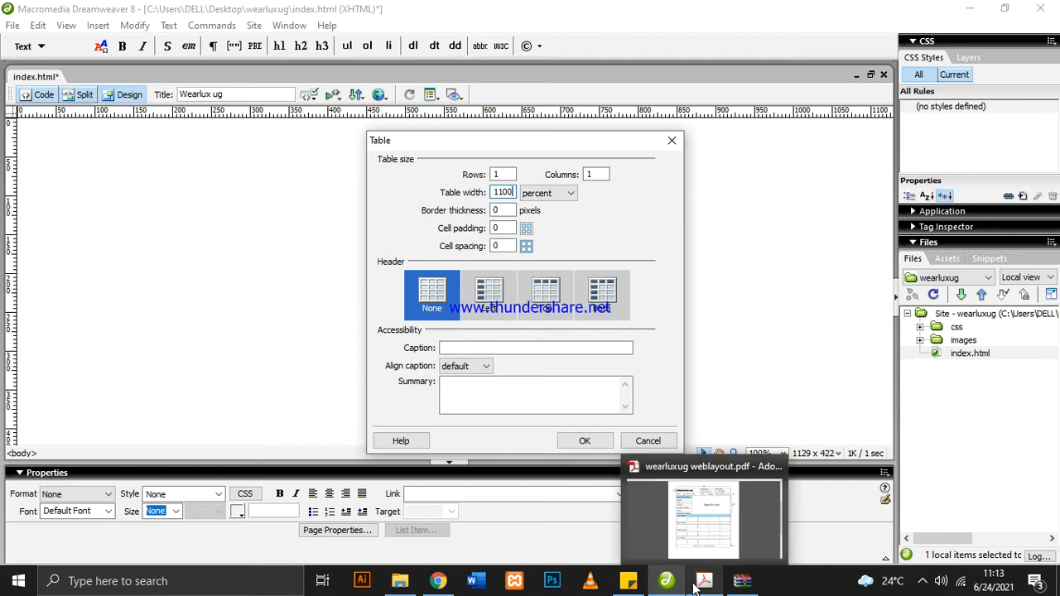
{"action": "left_click", "coordinate": [675, 542]}
{"action": "left_click_drag", "start_coordinate": [543, 72], "coordinate": [538, 73]}
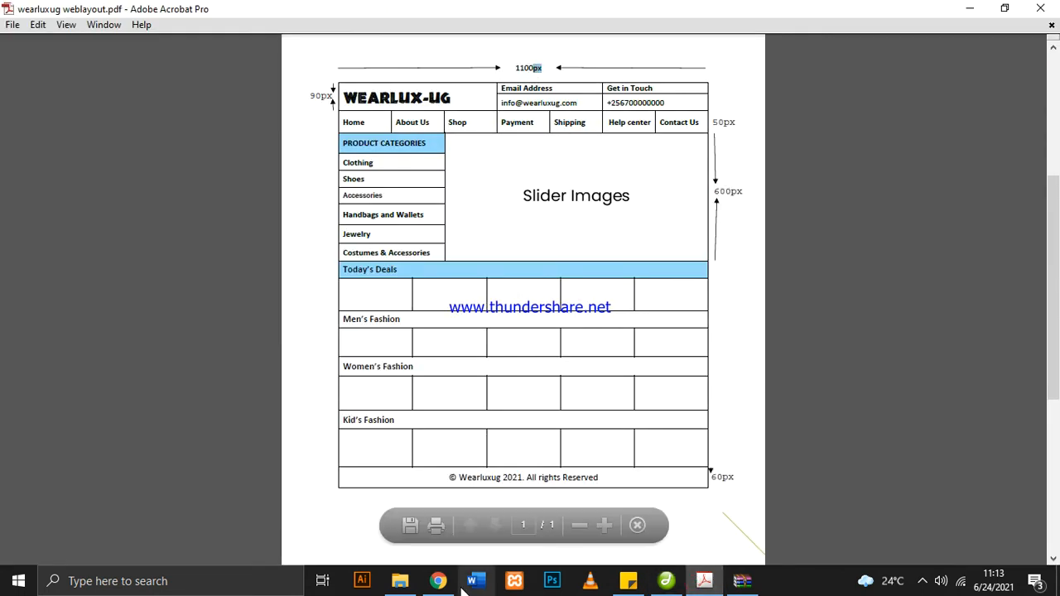
{"action": "left_click", "coordinate": [663, 583]}
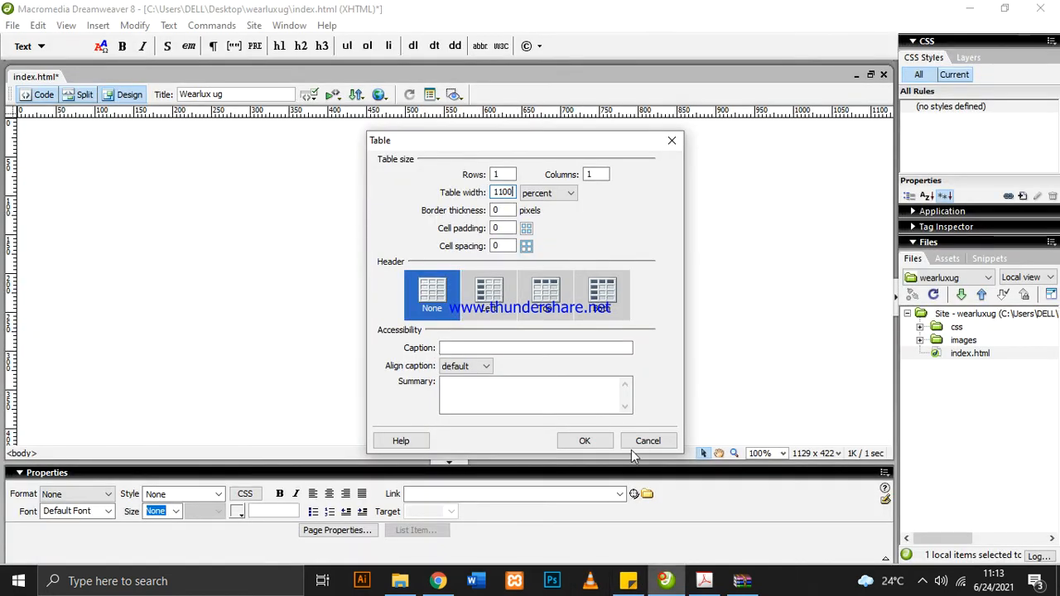
{"action": "left_click", "coordinate": [567, 195]}
{"action": "left_click", "coordinate": [565, 219]}
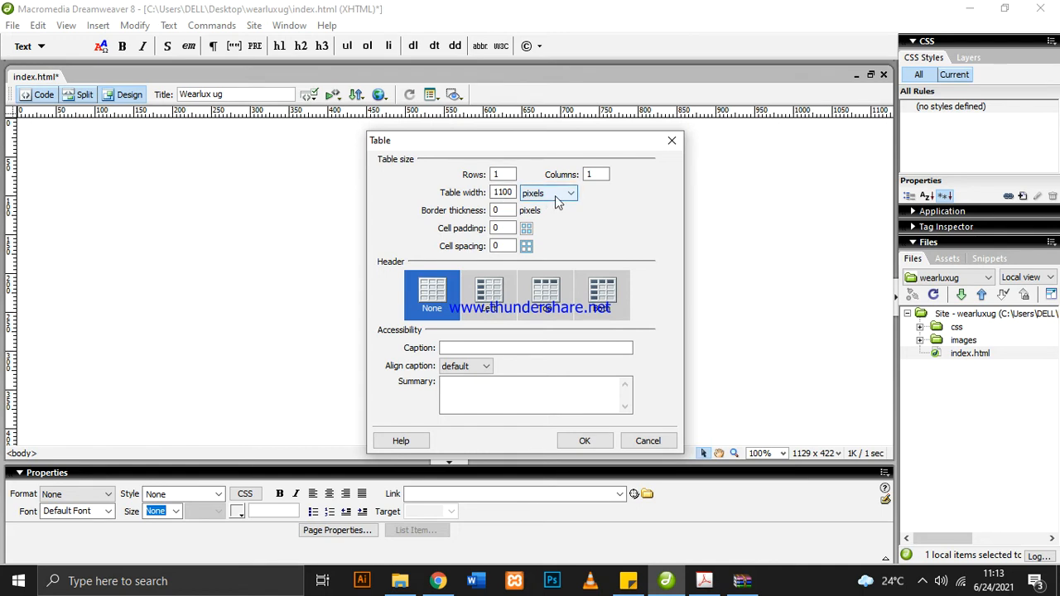
Leave border thickness, cell padding and cell spacing at 0 and insert the table into the page
{"action": "double_click", "coordinate": [495, 210]}
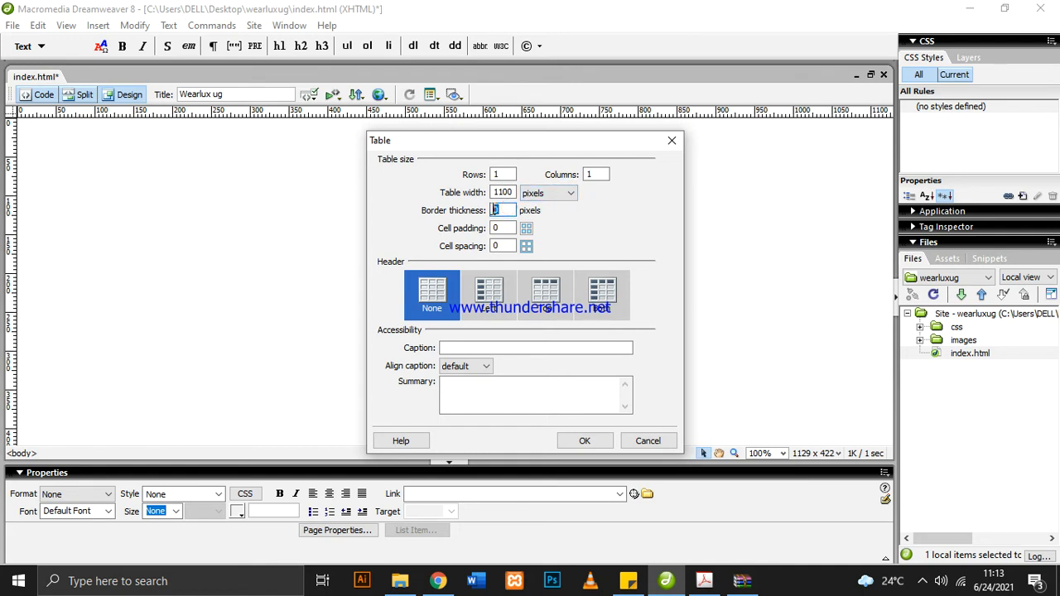
{"action": "left_click", "coordinate": [497, 228]}
{"action": "left_click", "coordinate": [506, 246]}
{"action": "left_click", "coordinate": [584, 440]}
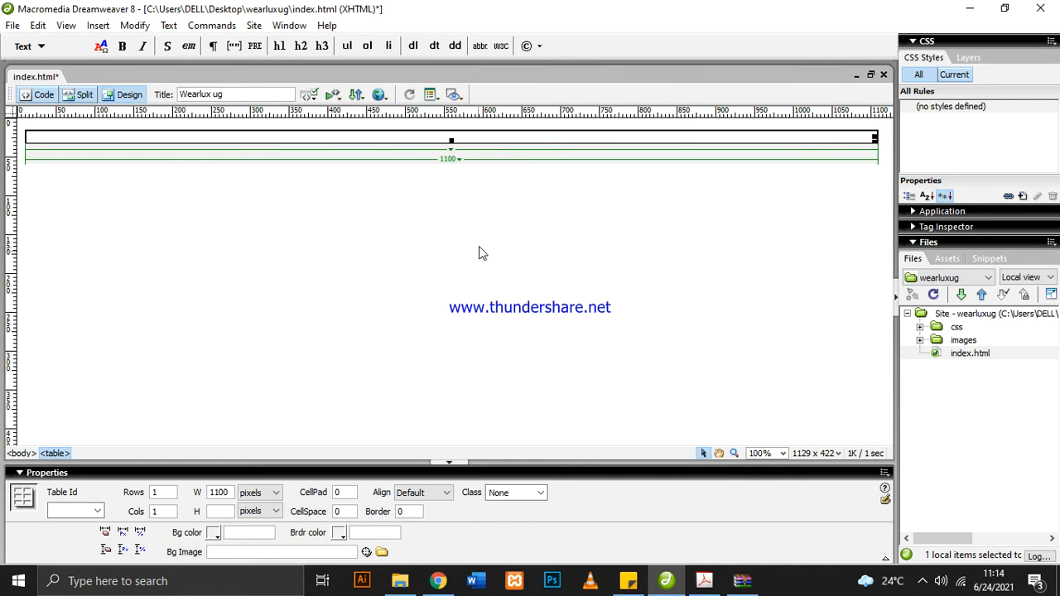
Set the inserted table's alignment to Center
{"action": "left_click", "coordinate": [439, 496]}
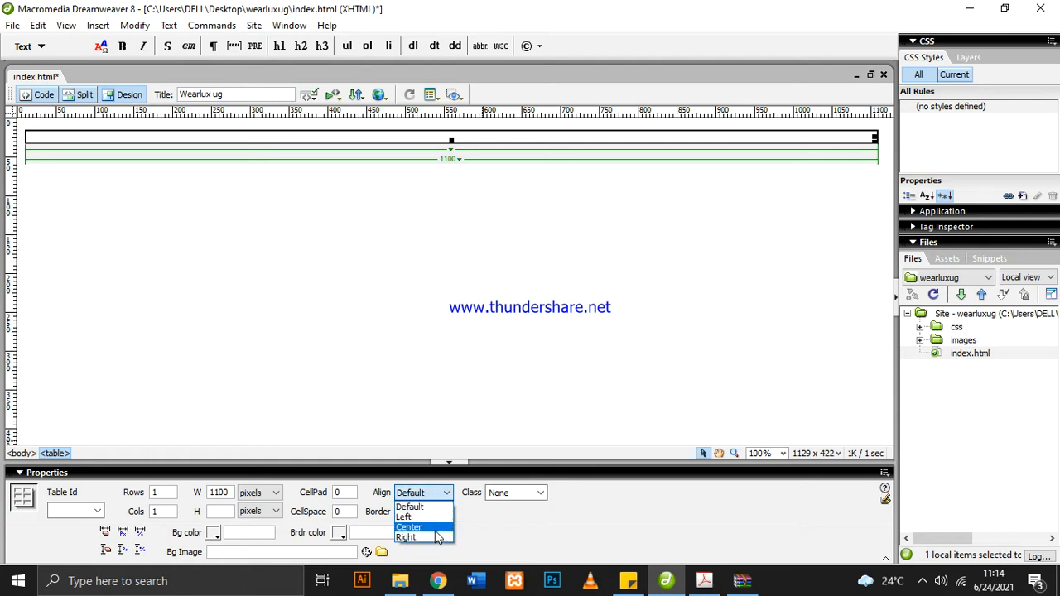
{"action": "left_click", "coordinate": [437, 530]}
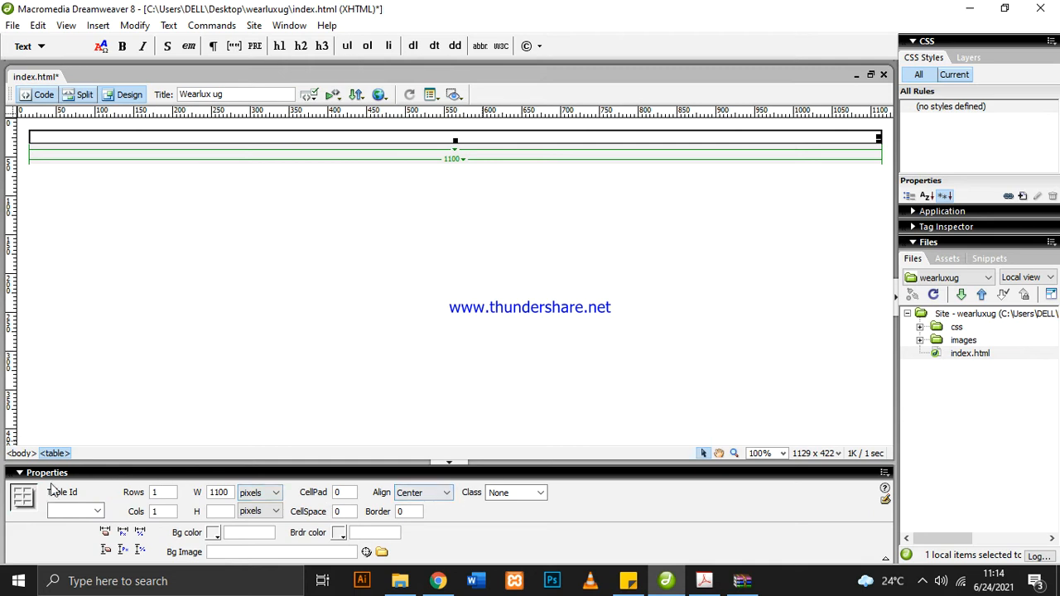
{"action": "left_click", "coordinate": [445, 496]}
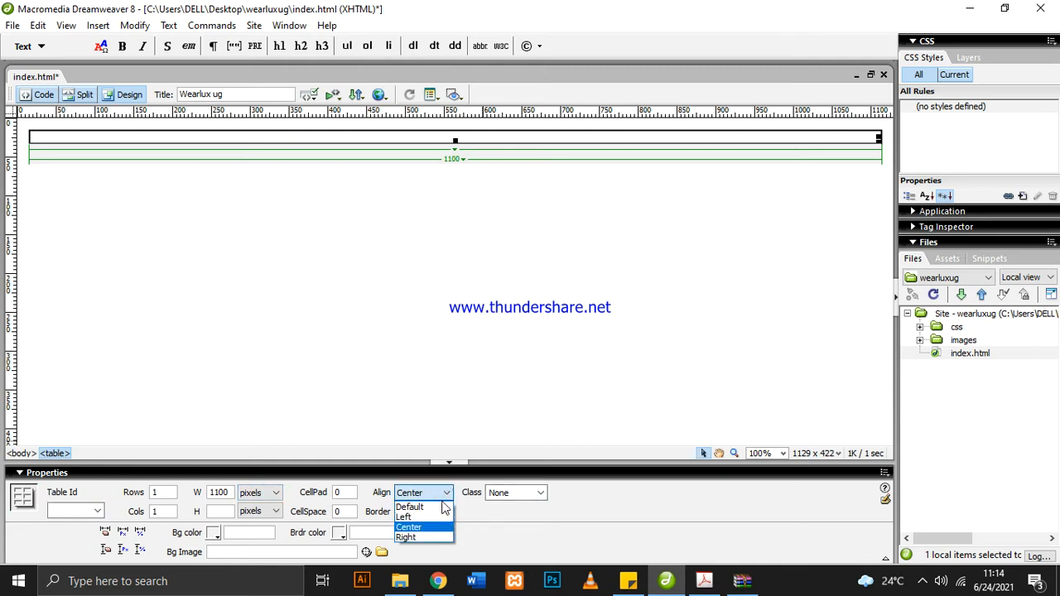
{"action": "left_click", "coordinate": [432, 529]}
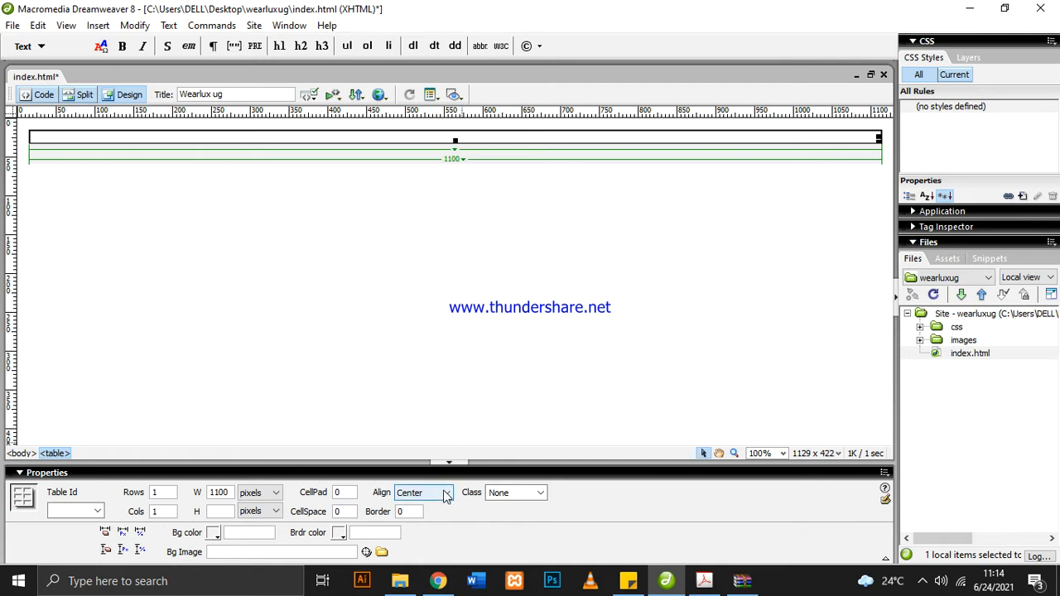
{"action": "left_click", "coordinate": [925, 575]}
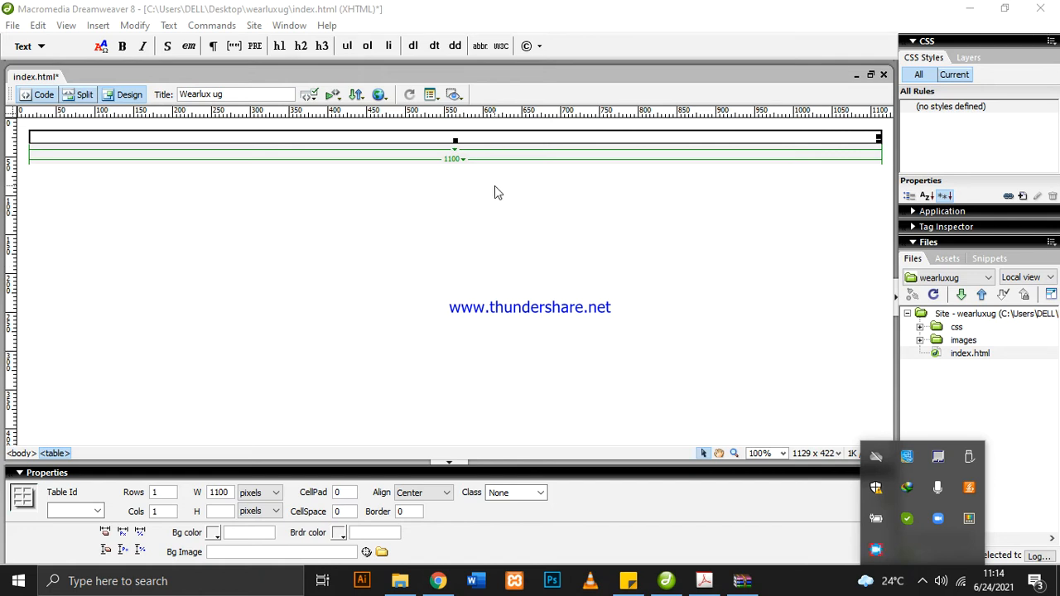
{"action": "left_click", "coordinate": [402, 214]}
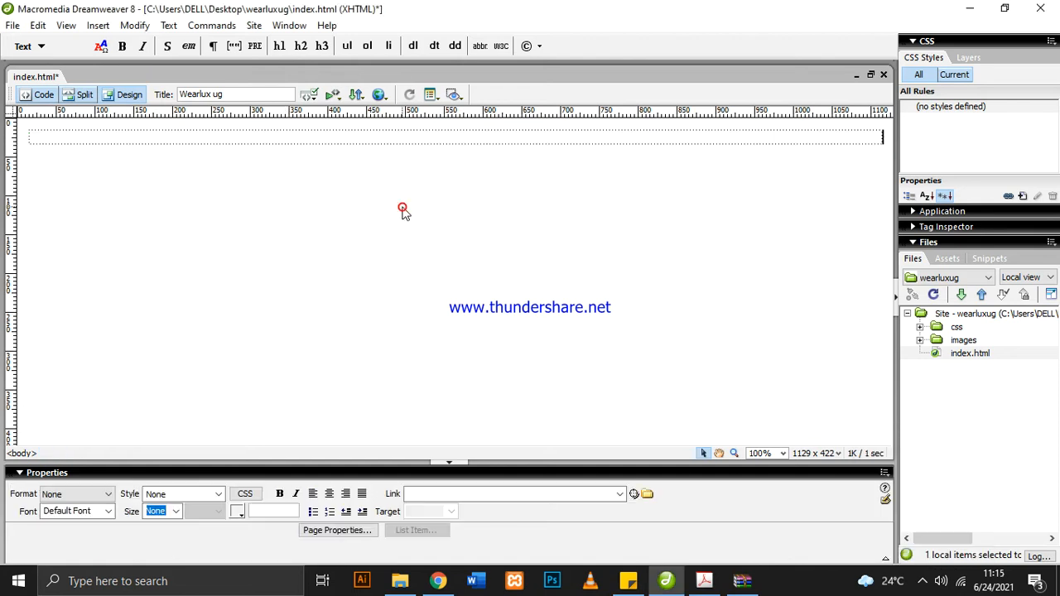
{"action": "left_click", "coordinate": [446, 138]}
{"action": "left_click", "coordinate": [454, 207]}
{"action": "left_click", "coordinate": [442, 141]}
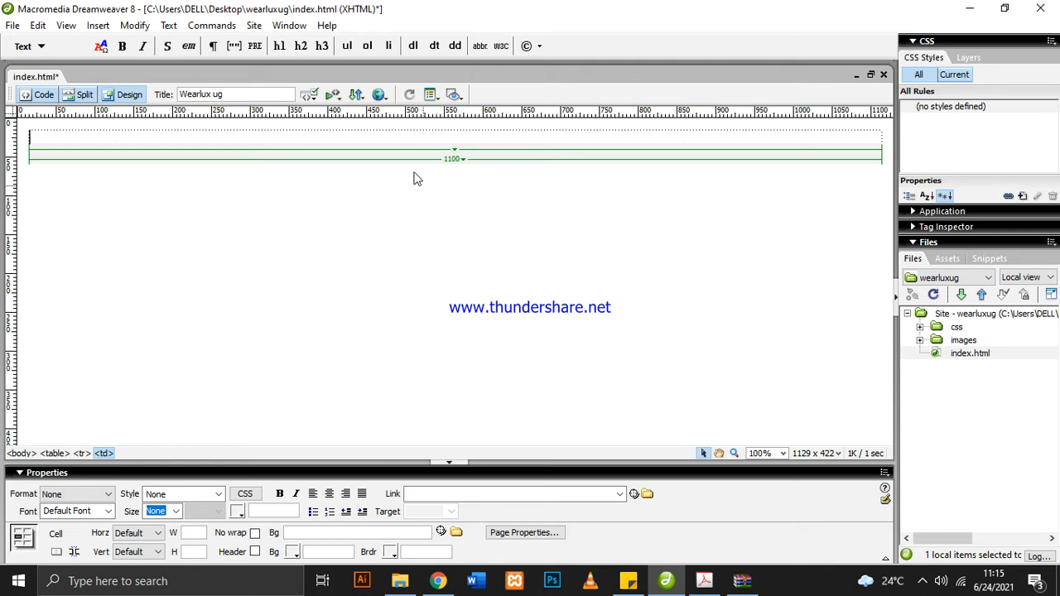
{"action": "left_click", "coordinate": [380, 136]}
{"action": "left_click", "coordinate": [372, 217]}
{"action": "left_click", "coordinate": [328, 137]}
{"action": "left_click", "coordinate": [379, 229]}
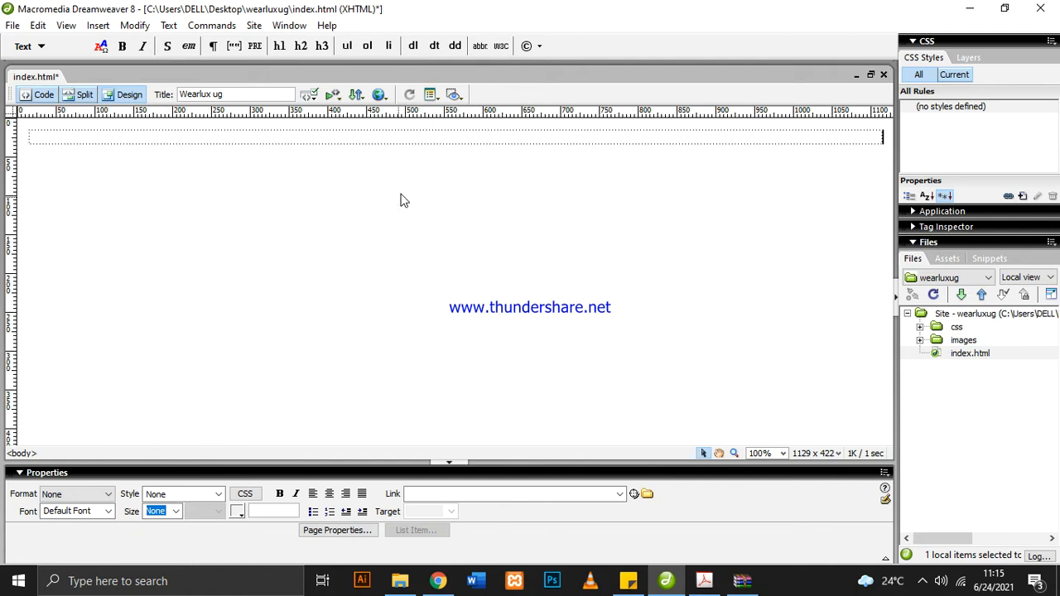
Place the insertion point inside the table's single cell and switch to the PDF web layout in Adobe Acrobat
{"action": "left_click", "coordinate": [450, 138]}
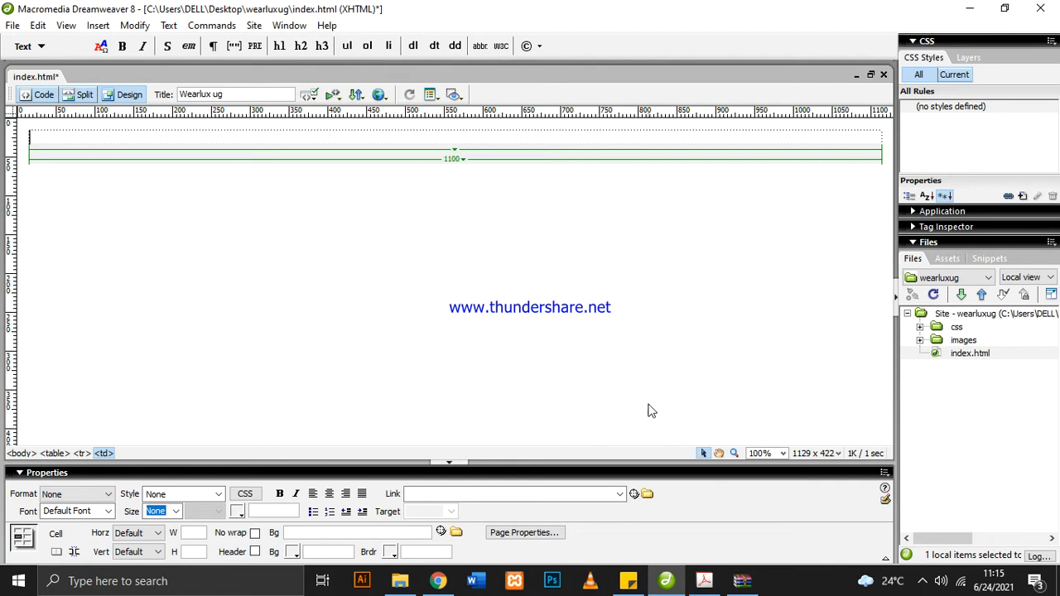
{"action": "left_click", "coordinate": [704, 580]}
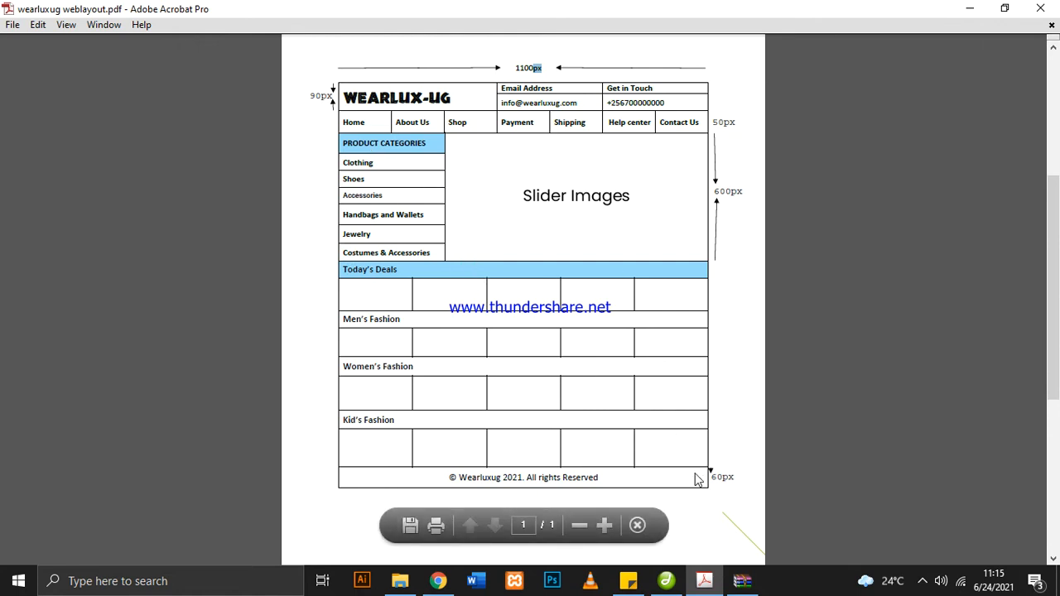
Switch back to Dreamweaver and start a new table inside the 1100-pixel table's cell, setting its width to 100 percent
{"action": "left_click", "coordinate": [667, 580]}
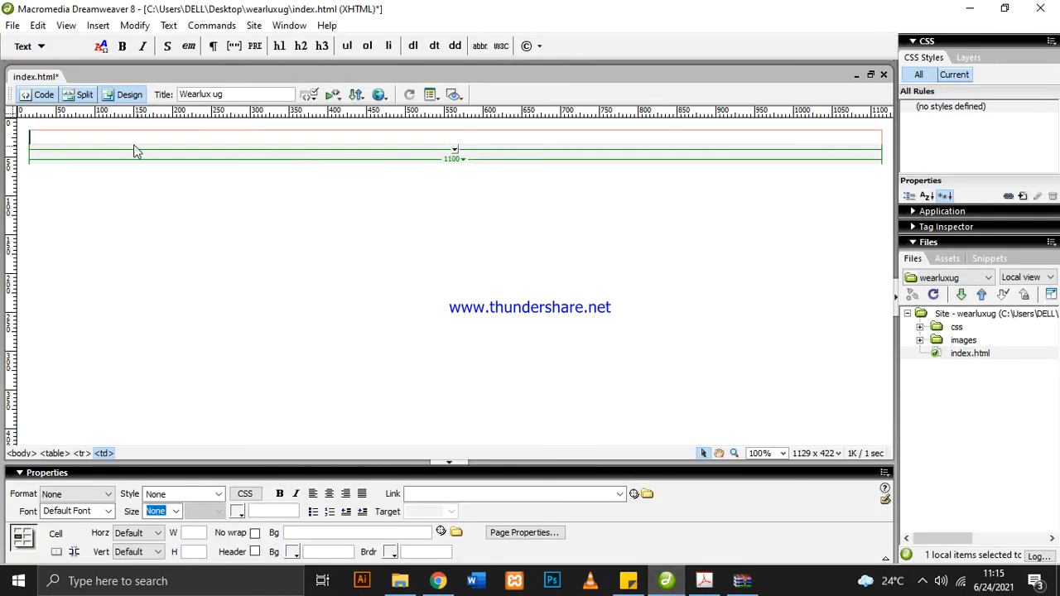
{"action": "left_click", "coordinate": [100, 27]}
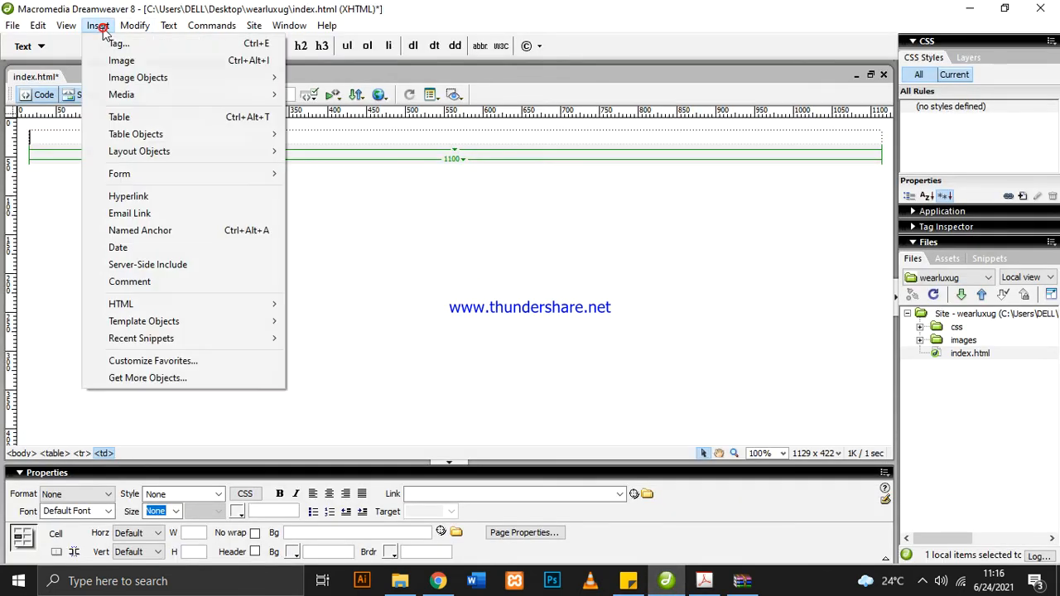
{"action": "left_click", "coordinate": [142, 120]}
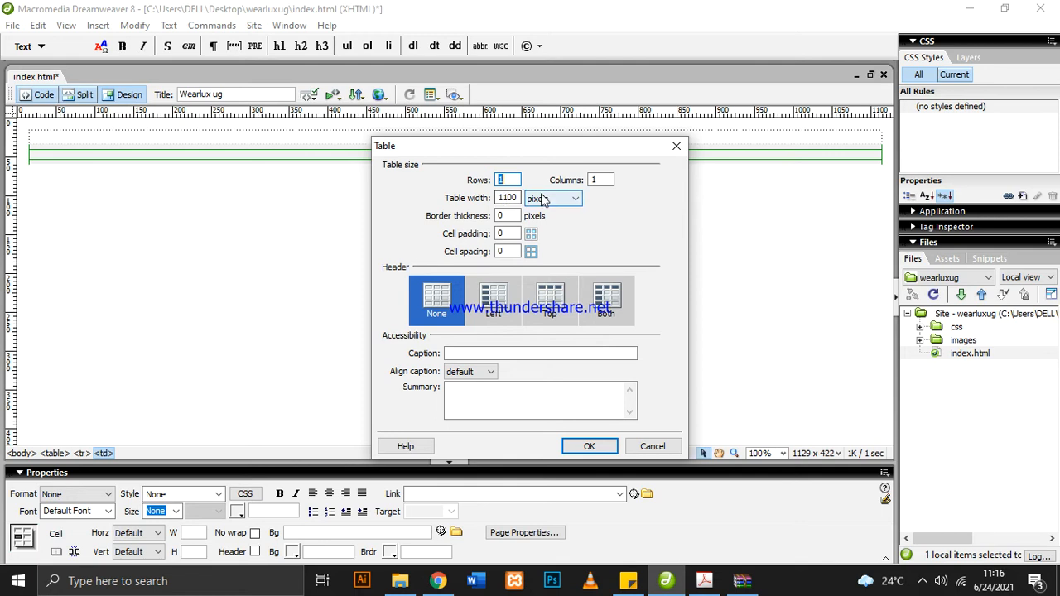
{"action": "left_click_drag", "start_coordinate": [504, 198], "coordinate": [485, 198]}
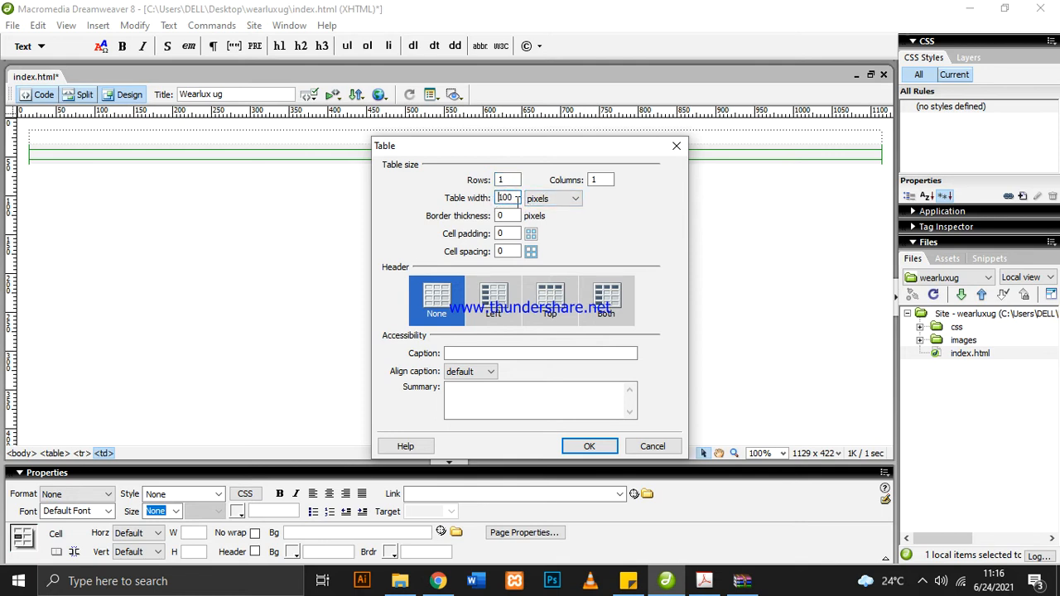
{"action": "left_click", "coordinate": [554, 200]}
{"action": "left_click", "coordinate": [543, 213]}
{"action": "left_click", "coordinate": [502, 198]}
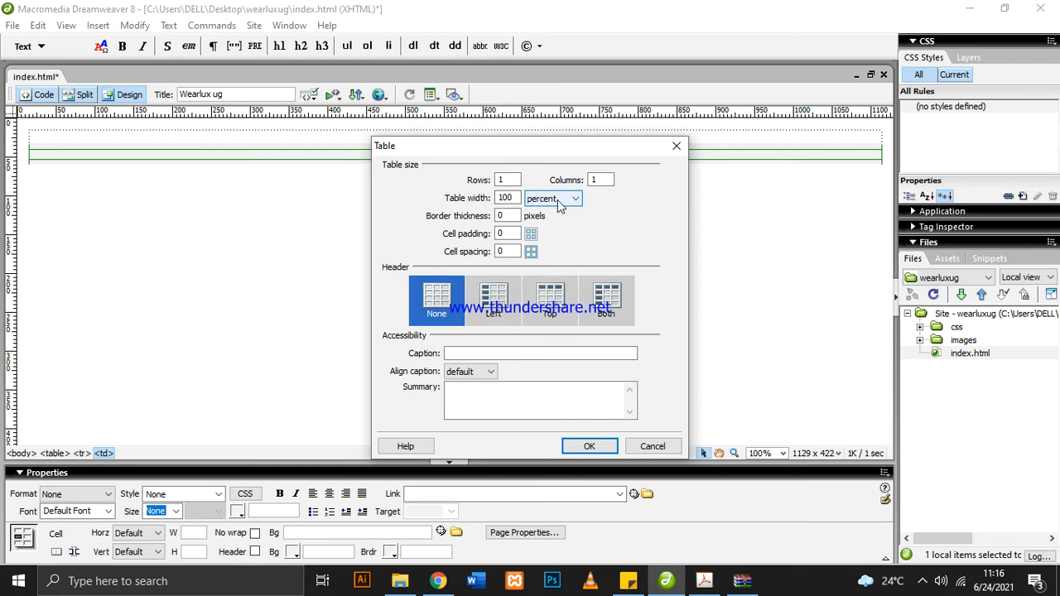
Keep the nested table at 1 row and 1 column and insert it into the outer table's cell
{"action": "left_click", "coordinate": [514, 180]}
{"action": "left_click", "coordinate": [606, 180]}
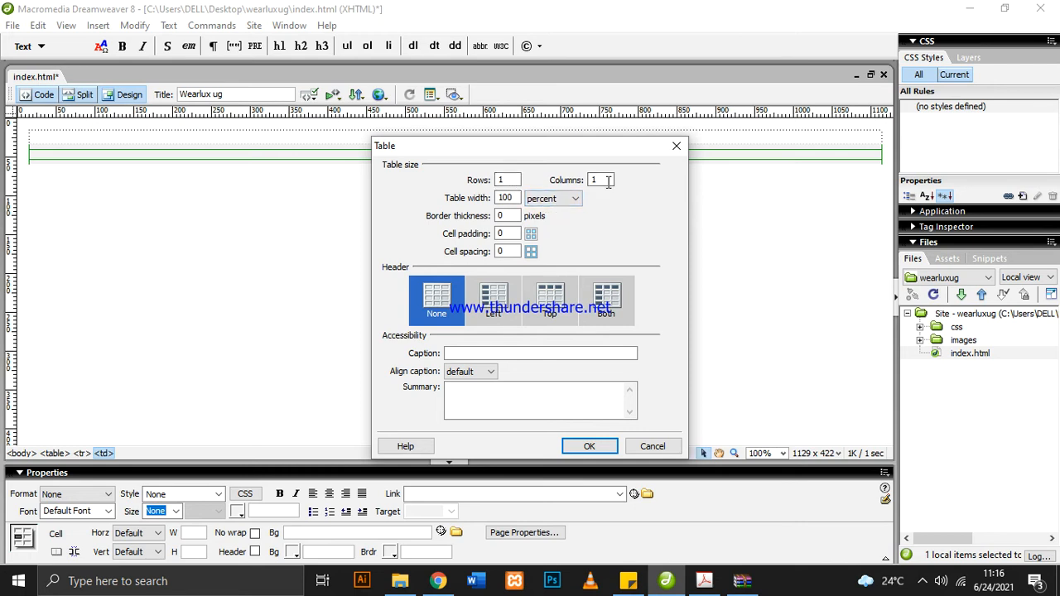
{"action": "left_click", "coordinate": [513, 198]}
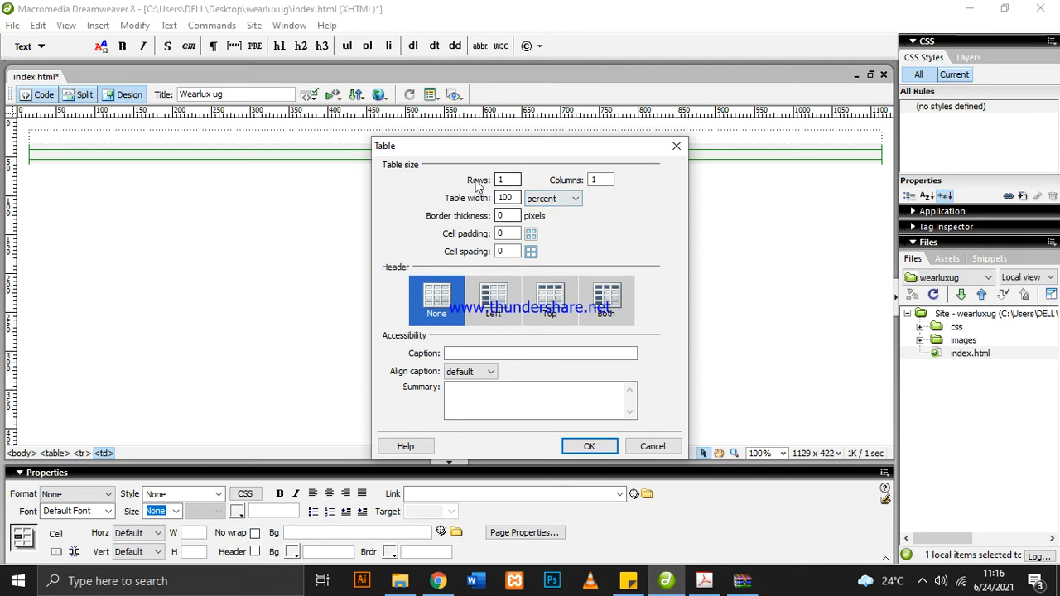
{"action": "left_click", "coordinate": [595, 447]}
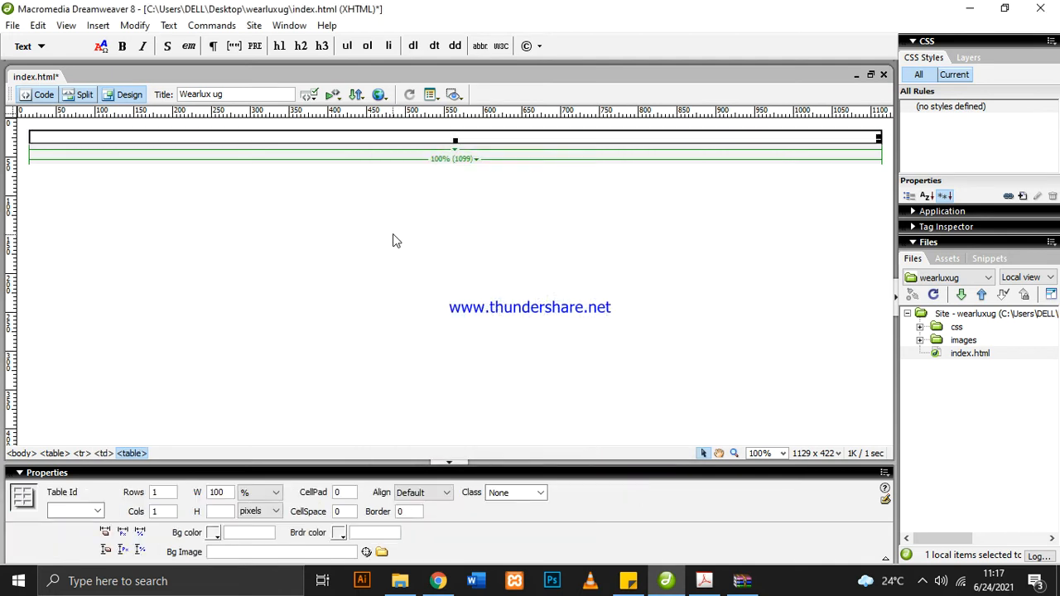
Select the outer table and the nested table in turn to compare their width and alignment properties
{"action": "left_click", "coordinate": [455, 203]}
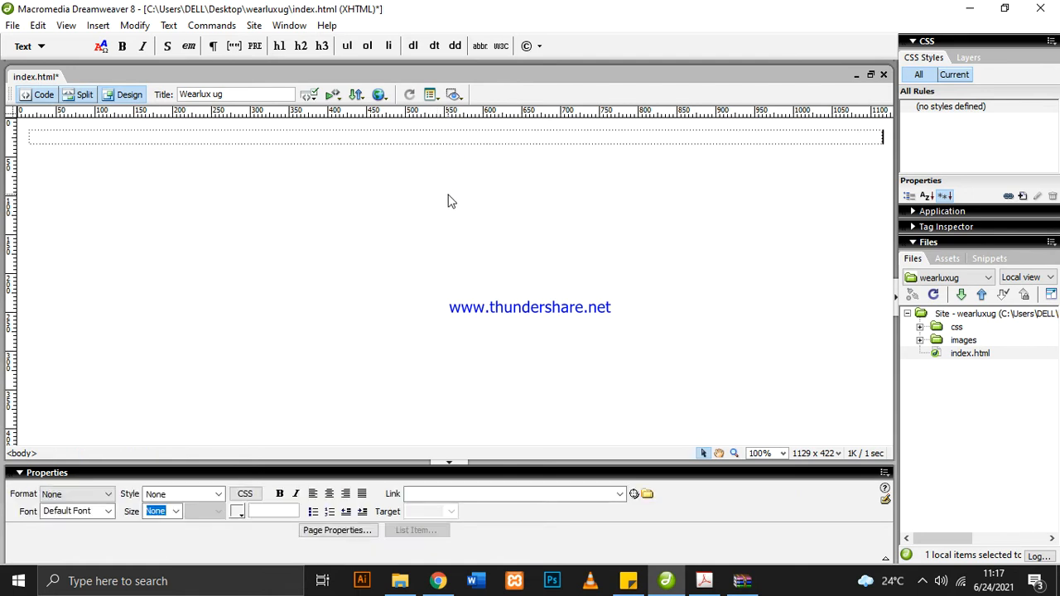
{"action": "left_click", "coordinate": [451, 139]}
{"action": "left_click", "coordinate": [467, 184]}
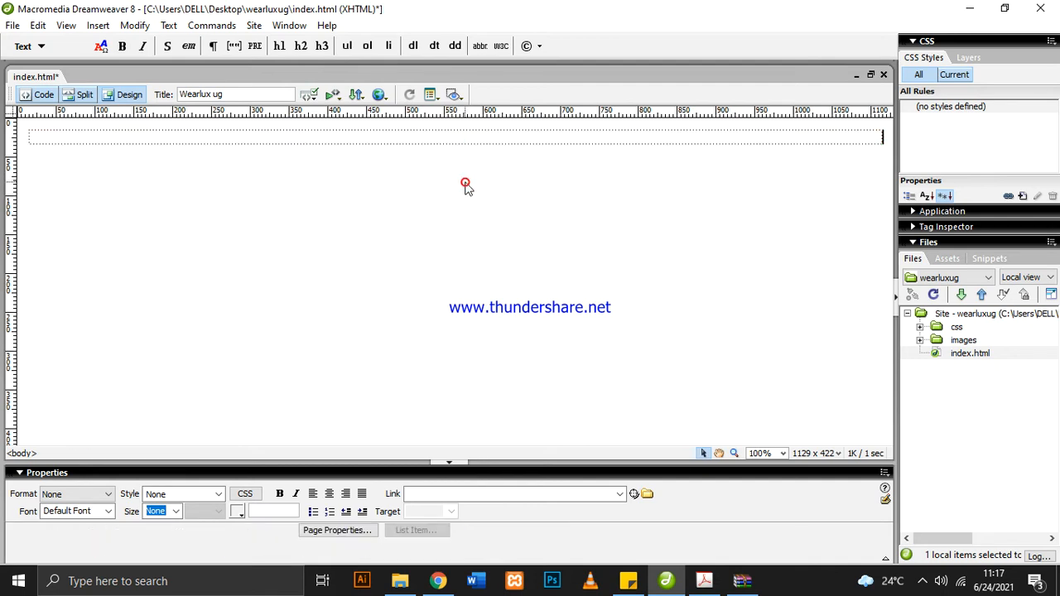
{"action": "left_click", "coordinate": [434, 138]}
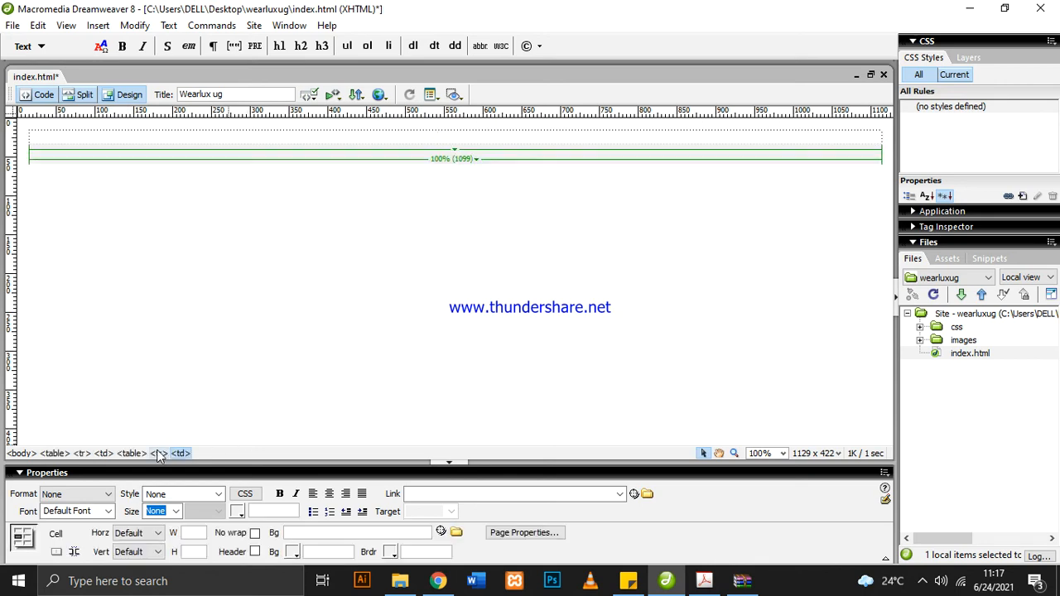
{"action": "left_click", "coordinate": [55, 454]}
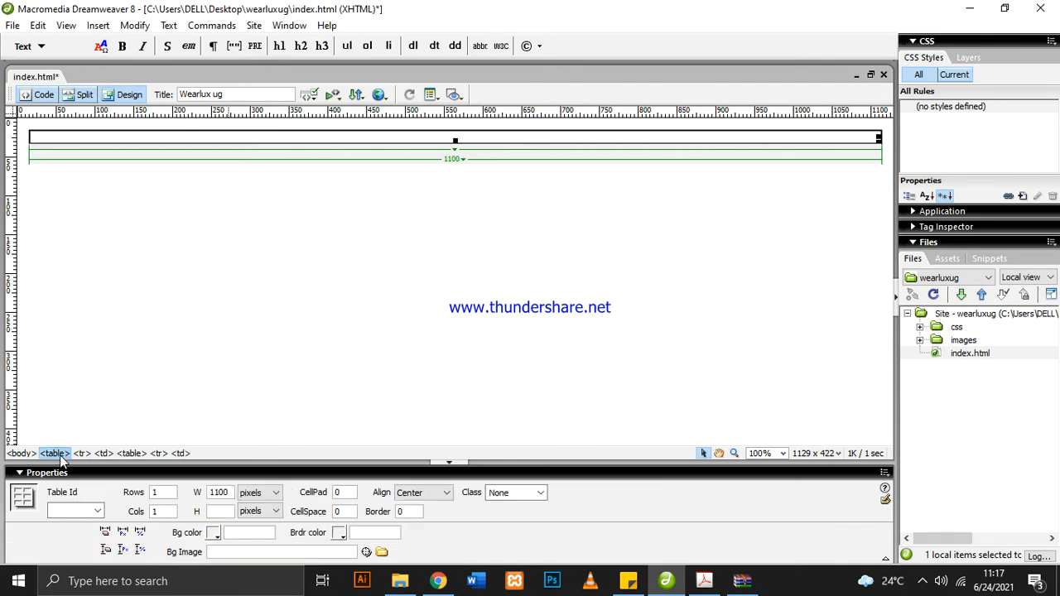
{"action": "left_click", "coordinate": [130, 456]}
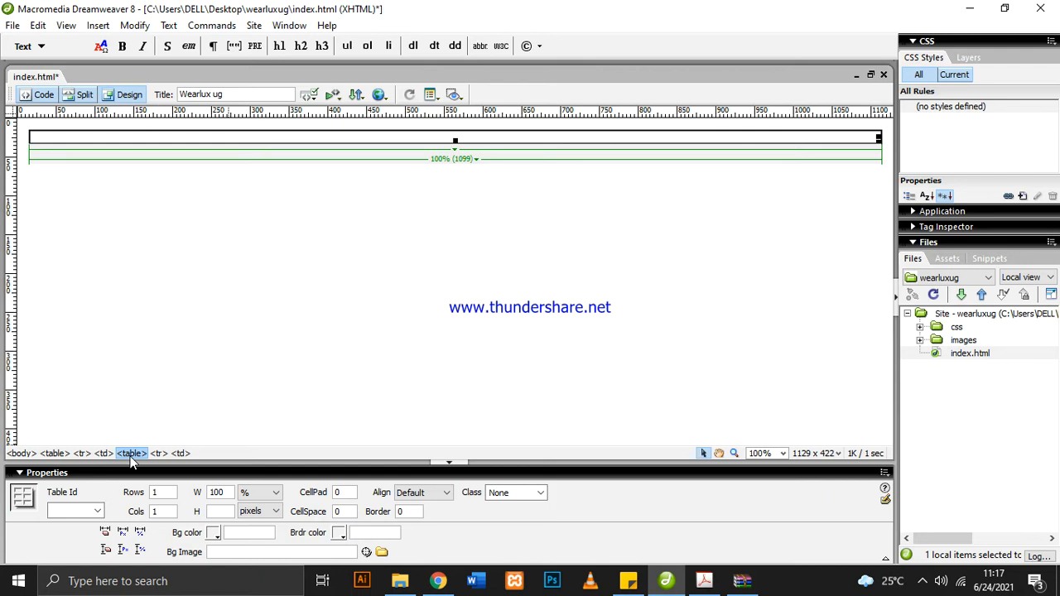
{"action": "left_click", "coordinate": [54, 454]}
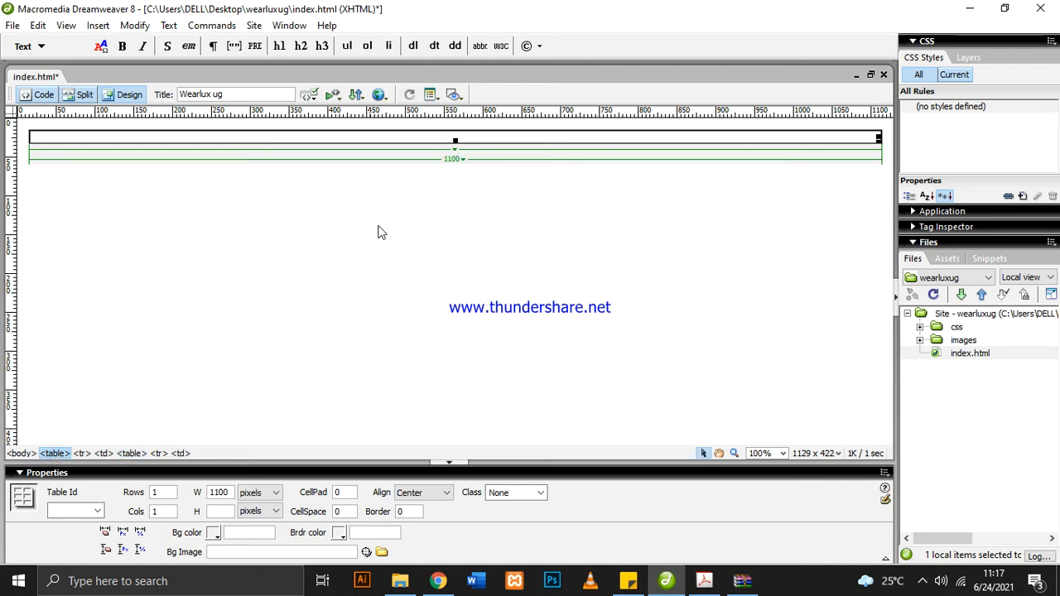
{"action": "left_click", "coordinate": [130, 458]}
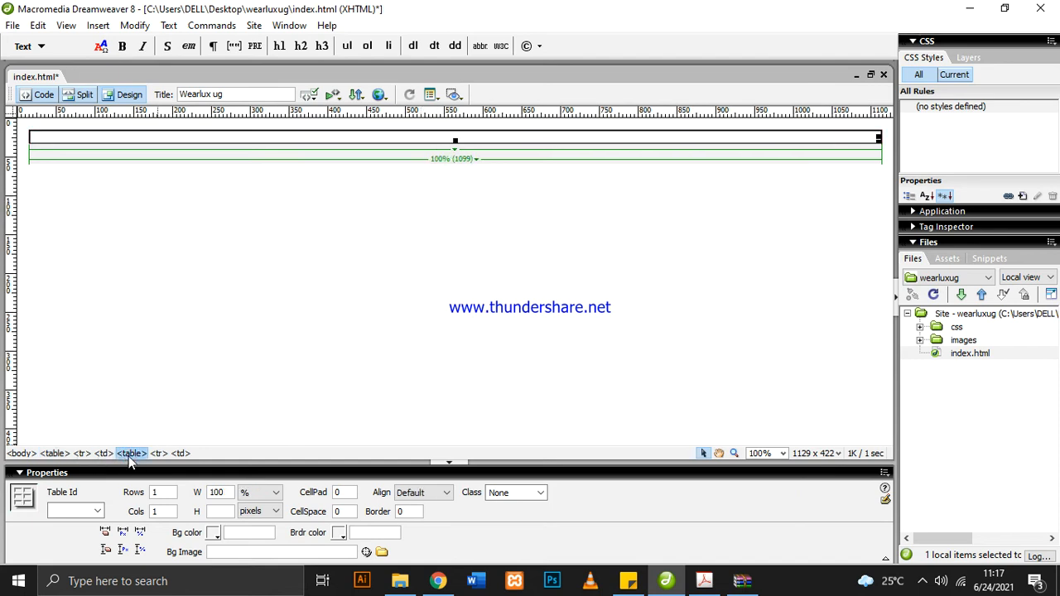
{"action": "left_click", "coordinate": [54, 456]}
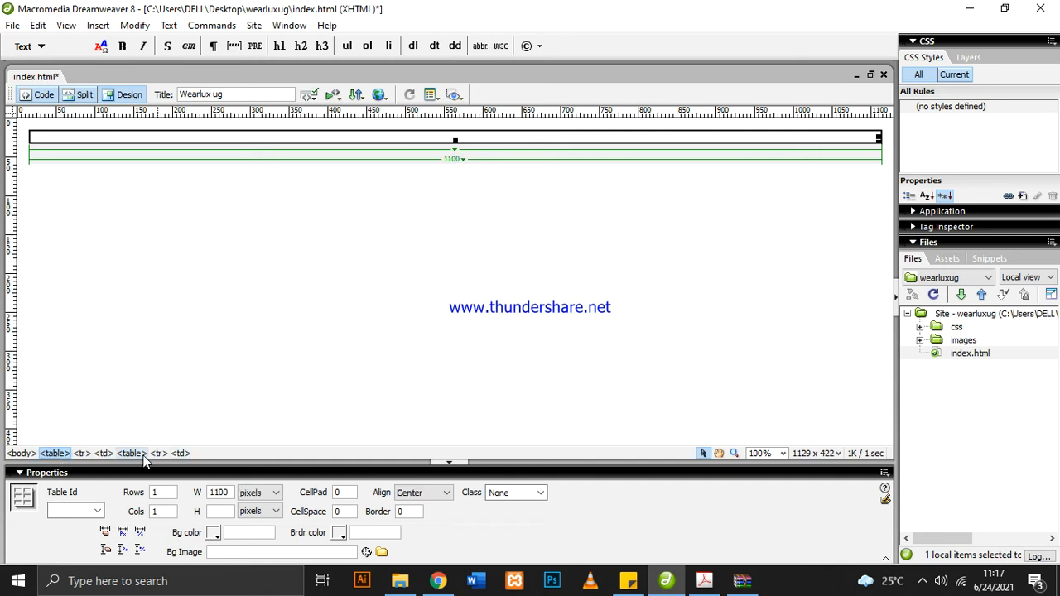
Enter the text "header" in the nested table's cell
{"action": "left_click", "coordinate": [283, 139]}
{"action": "type", "text": "h"}
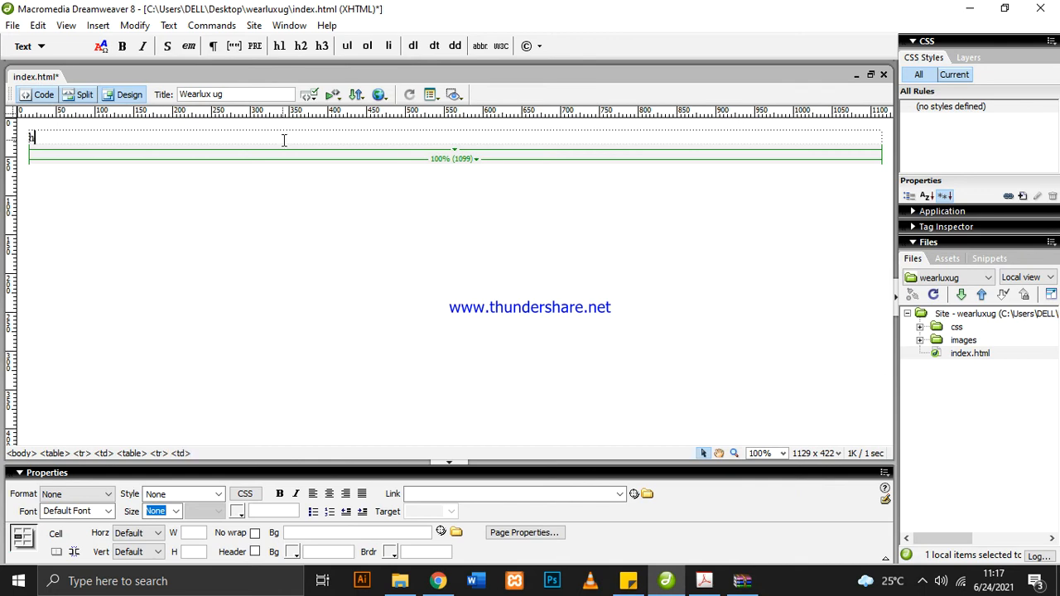
{"action": "type", "text": "eader"}
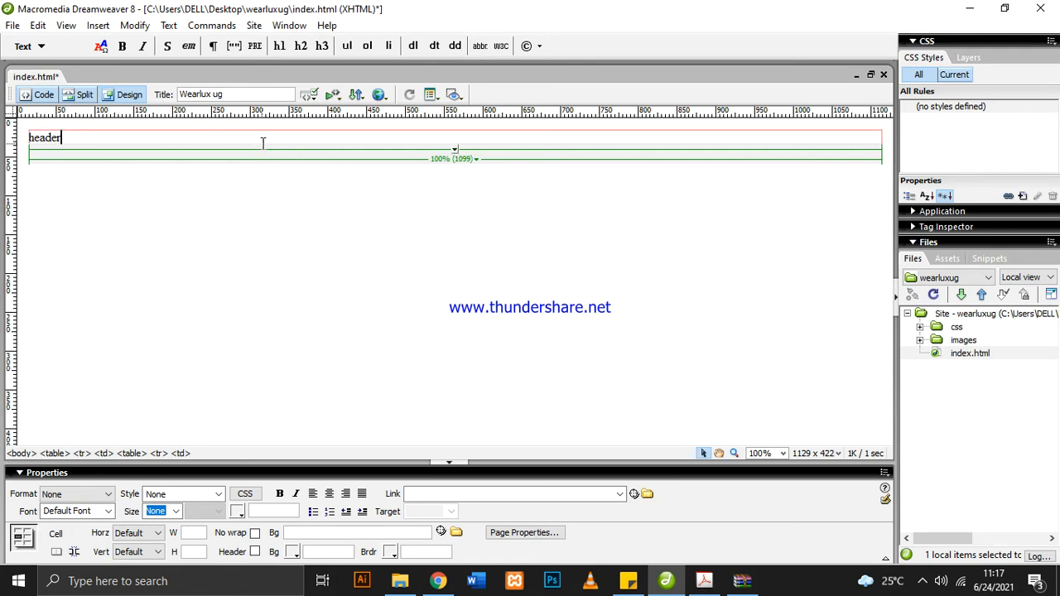
{"action": "left_click", "coordinate": [298, 224]}
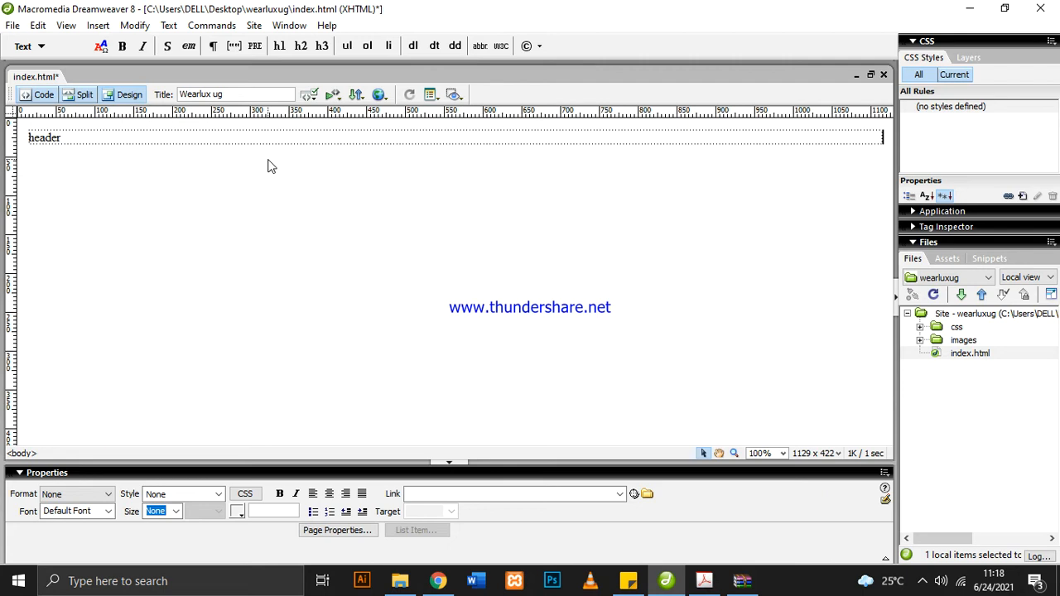
Select the nested header table and insert another 1-row, 1-column table of 100 percent width below it
{"action": "left_click", "coordinate": [128, 137]}
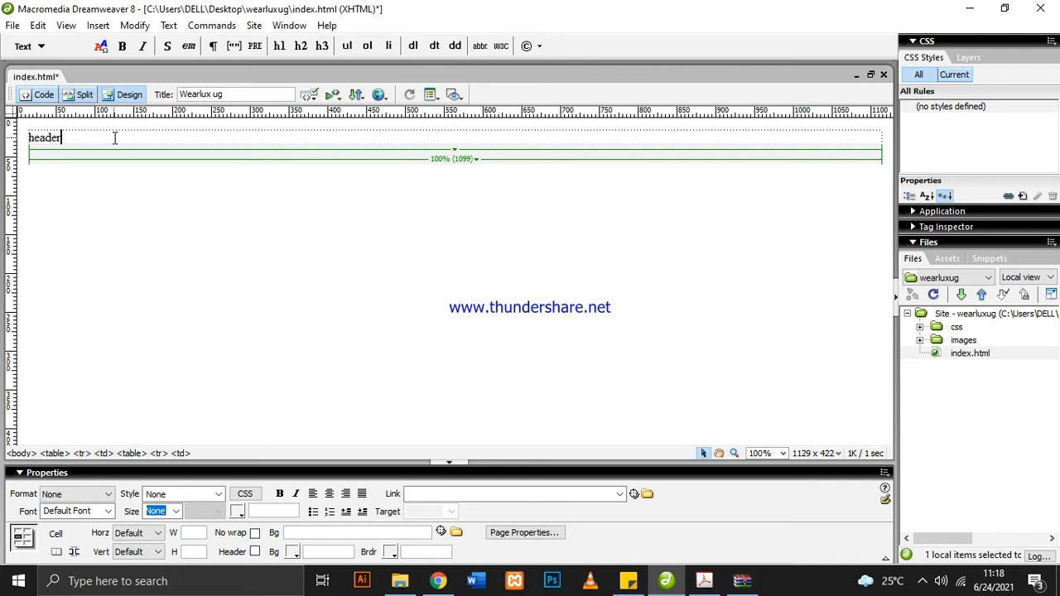
{"action": "left_click", "coordinate": [131, 454]}
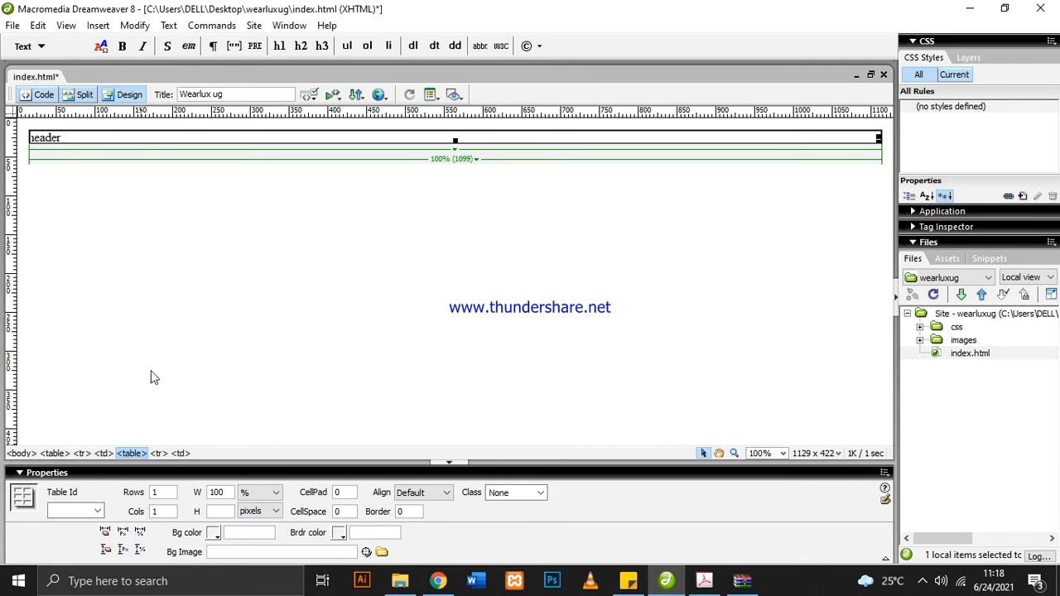
{"action": "left_click", "coordinate": [108, 138]}
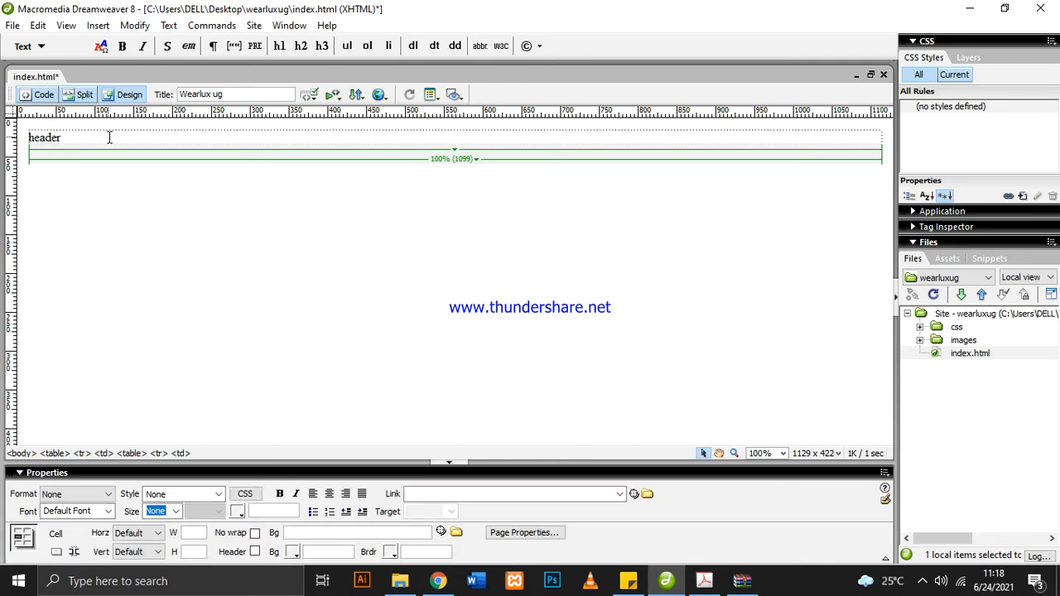
{"action": "left_click", "coordinate": [130, 454]}
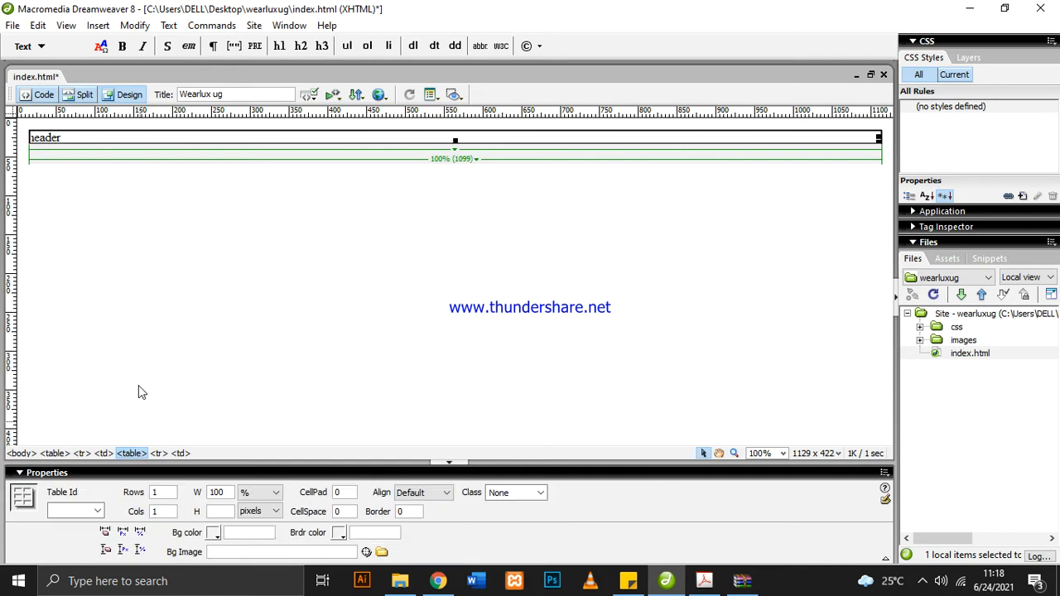
{"action": "left_click", "coordinate": [99, 26]}
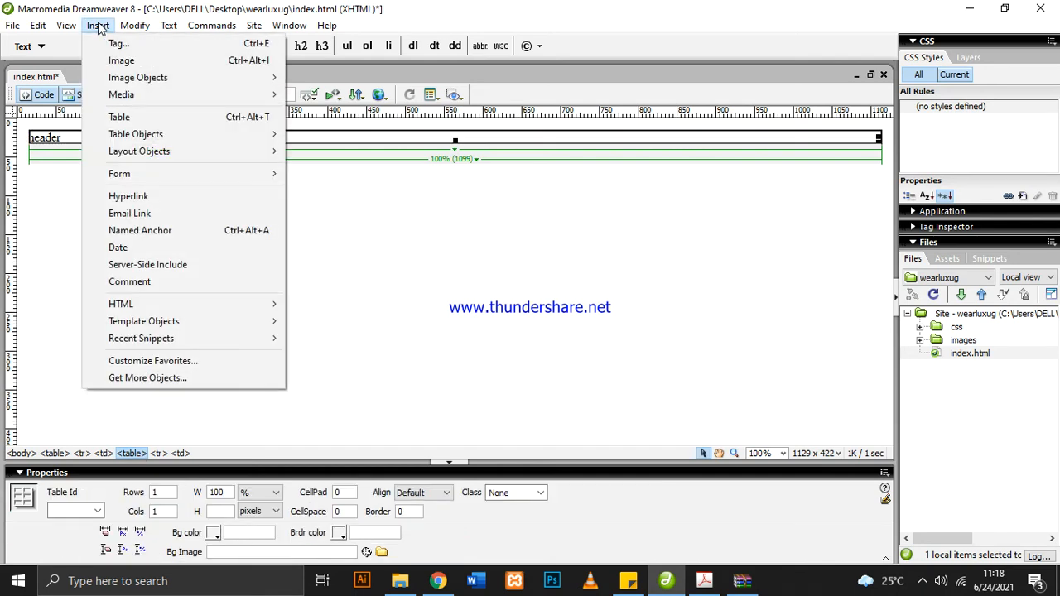
{"action": "left_click", "coordinate": [147, 120]}
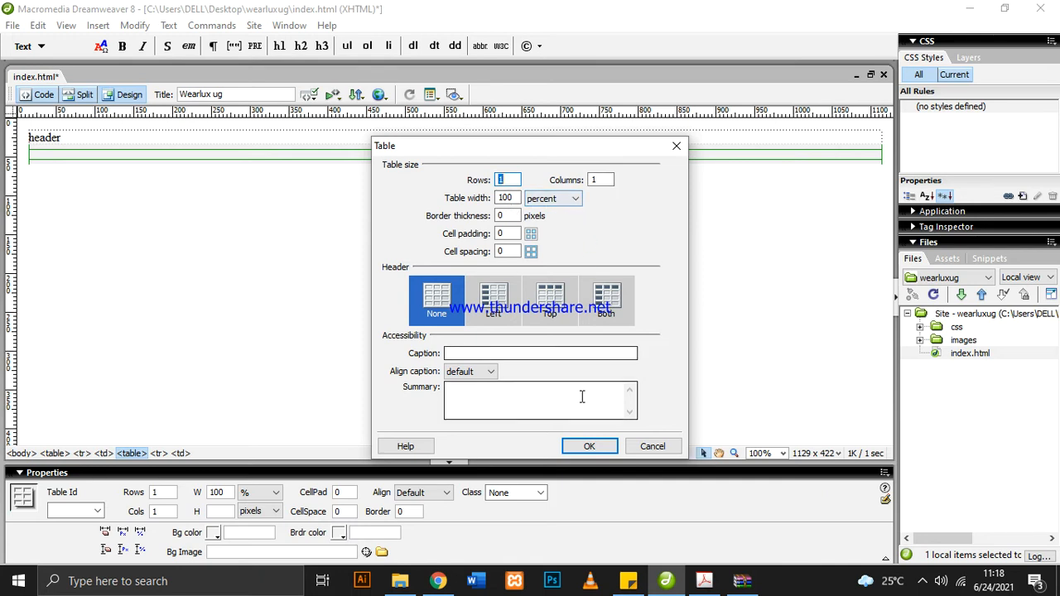
{"action": "left_click", "coordinate": [588, 447]}
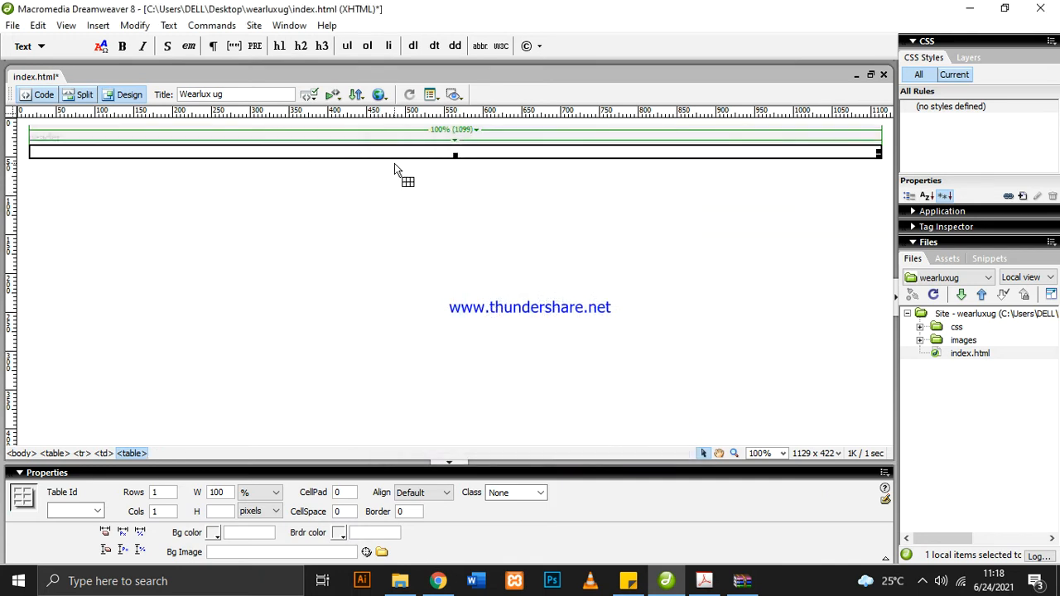
Enter the text "menu area" in the cell of the new table below the header
{"action": "left_click", "coordinate": [414, 153]}
{"action": "left_click", "coordinate": [526, 147]}
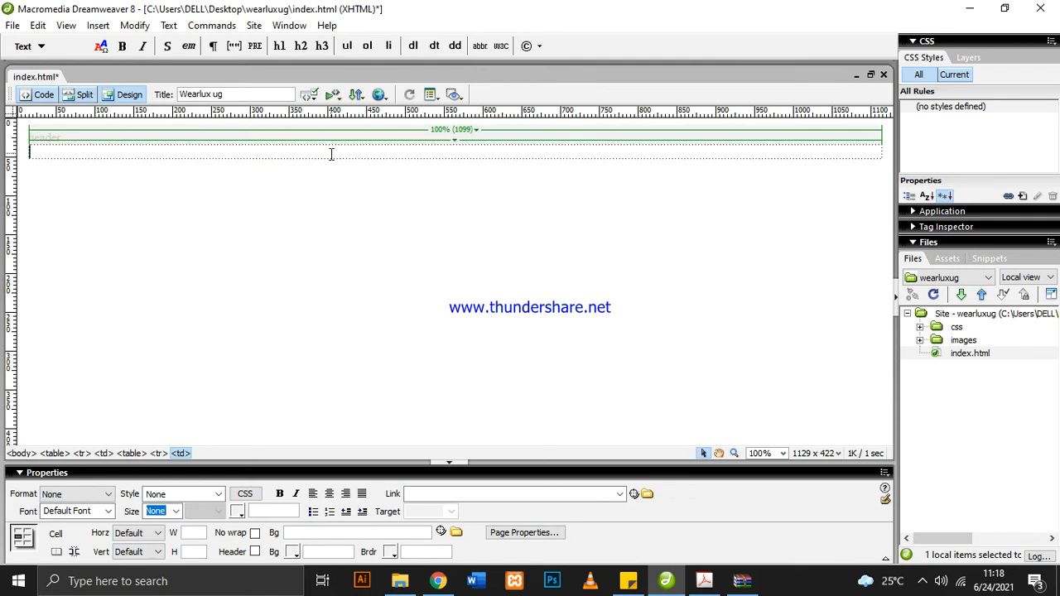
{"action": "type", "text": "menu a"}
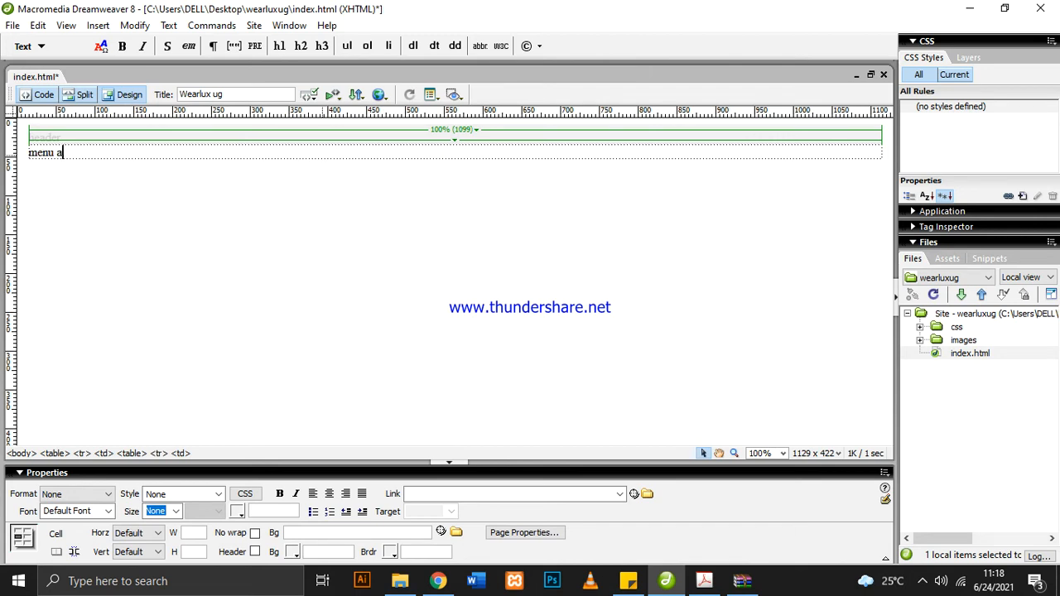
{"action": "type", "text": "rea"}
{"action": "left_click", "coordinate": [336, 179]}
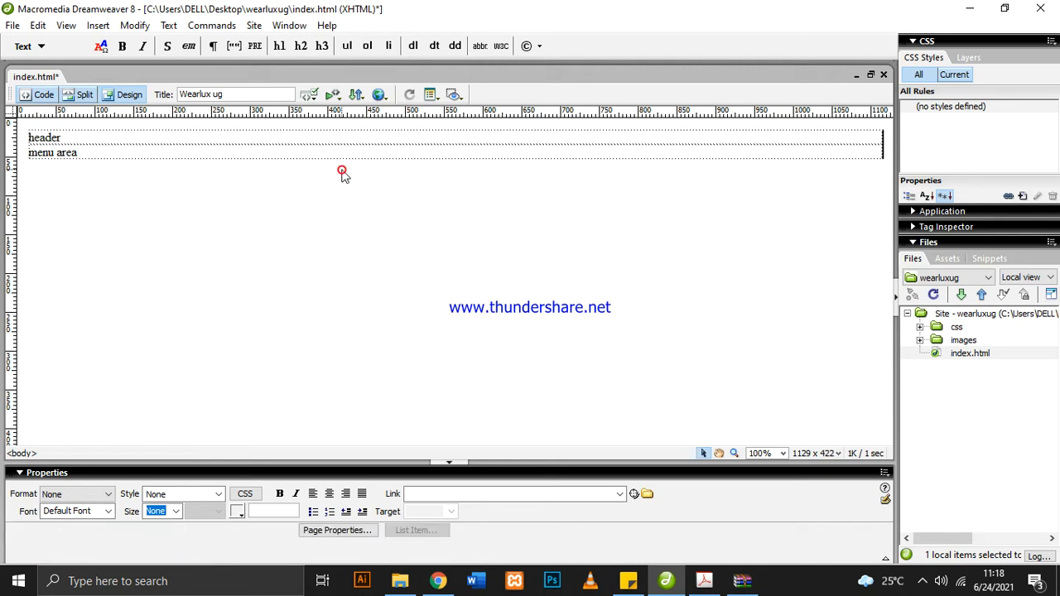
Select the header table, the menu area table and their enclosing table in turn to examine how the tables are nested
{"action": "left_click", "coordinate": [390, 135]}
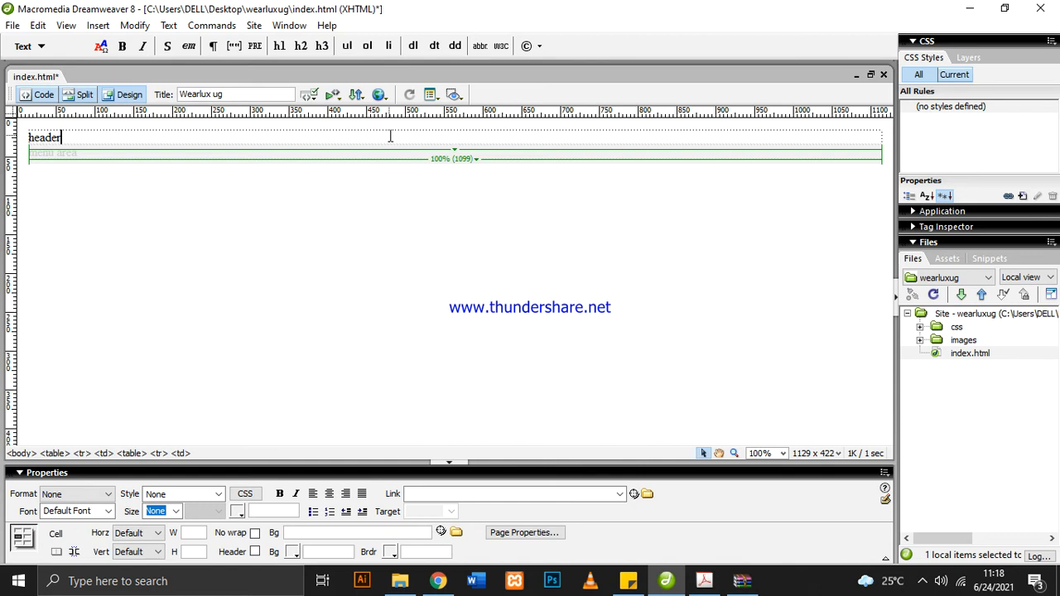
{"action": "left_click", "coordinate": [53, 454]}
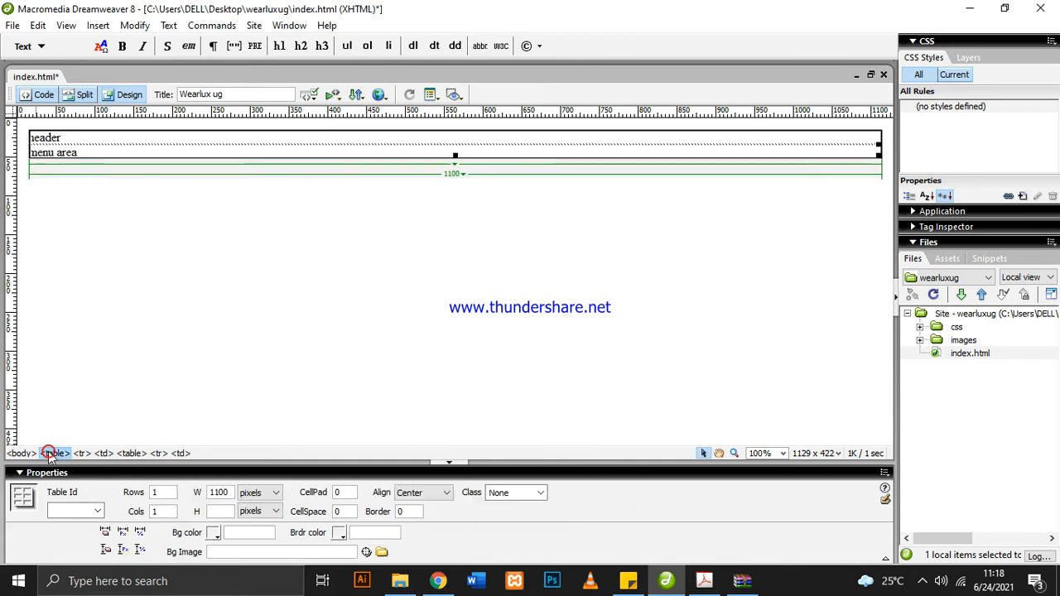
{"action": "left_click", "coordinate": [377, 150]}
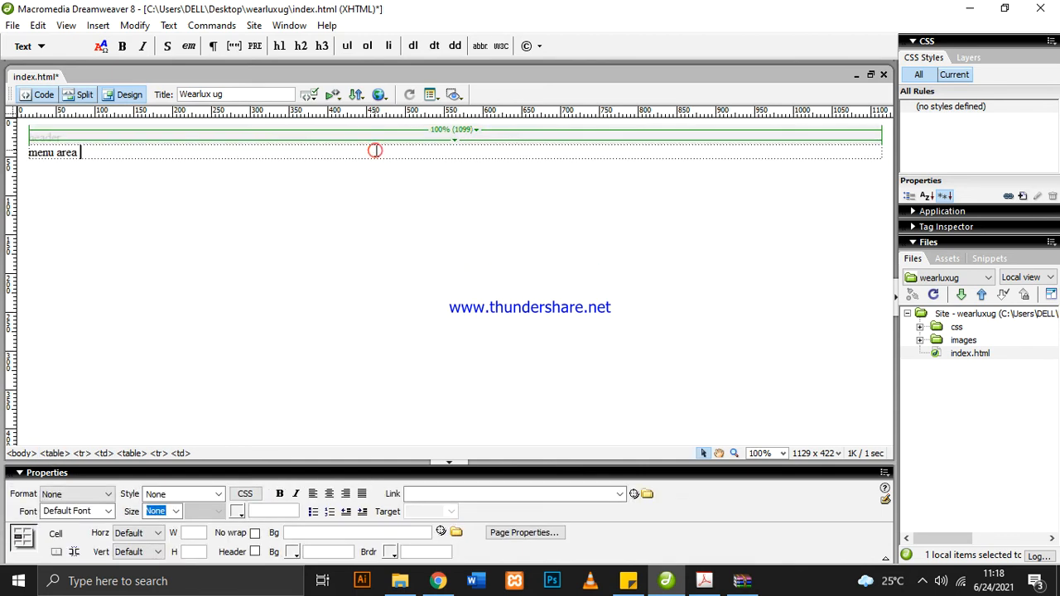
{"action": "left_click", "coordinate": [130, 455]}
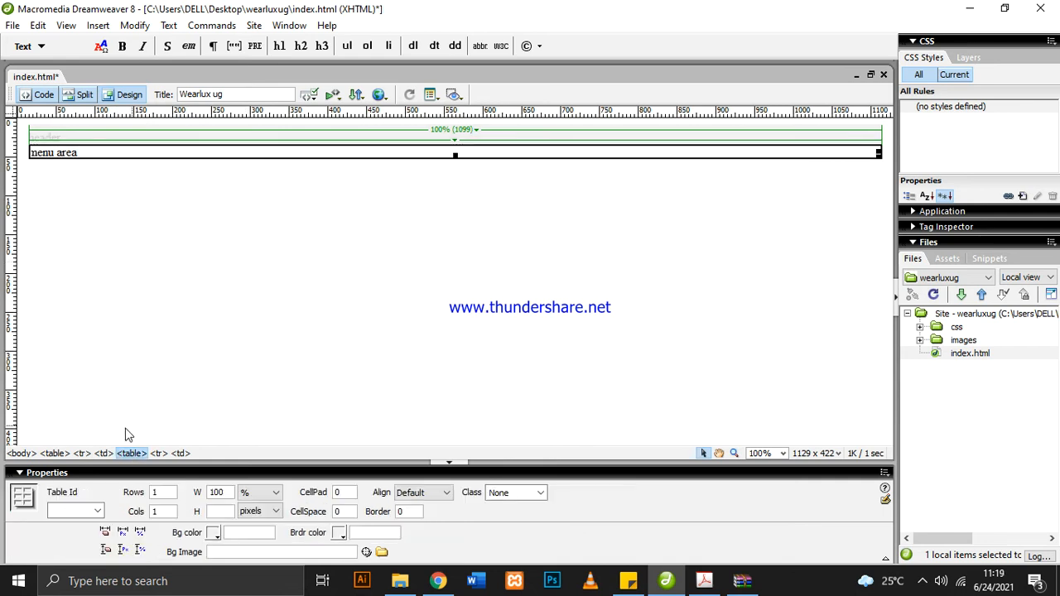
{"action": "left_click", "coordinate": [54, 453]}
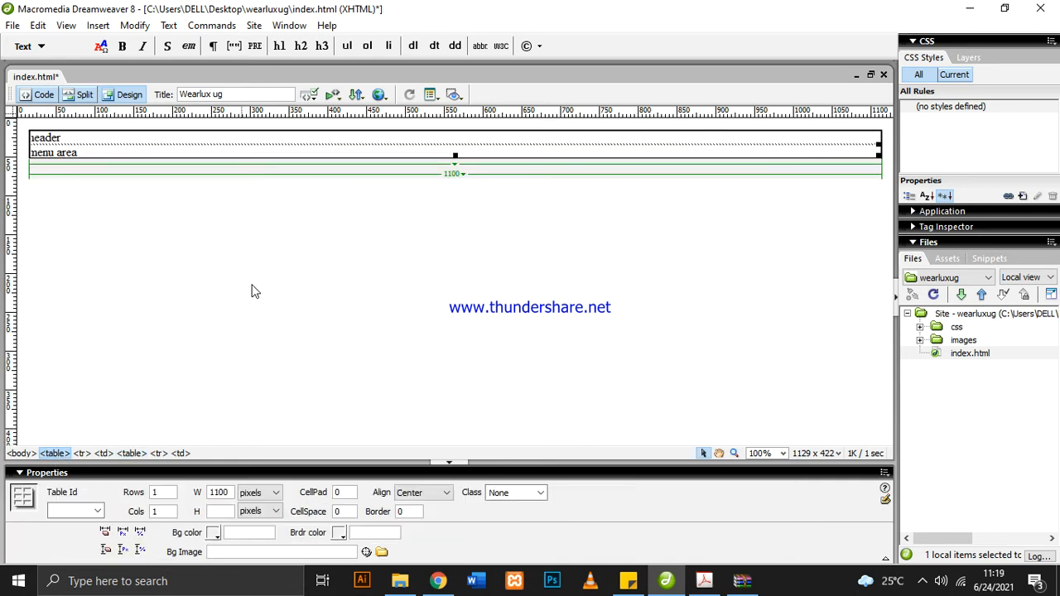
{"action": "left_click", "coordinate": [335, 139]}
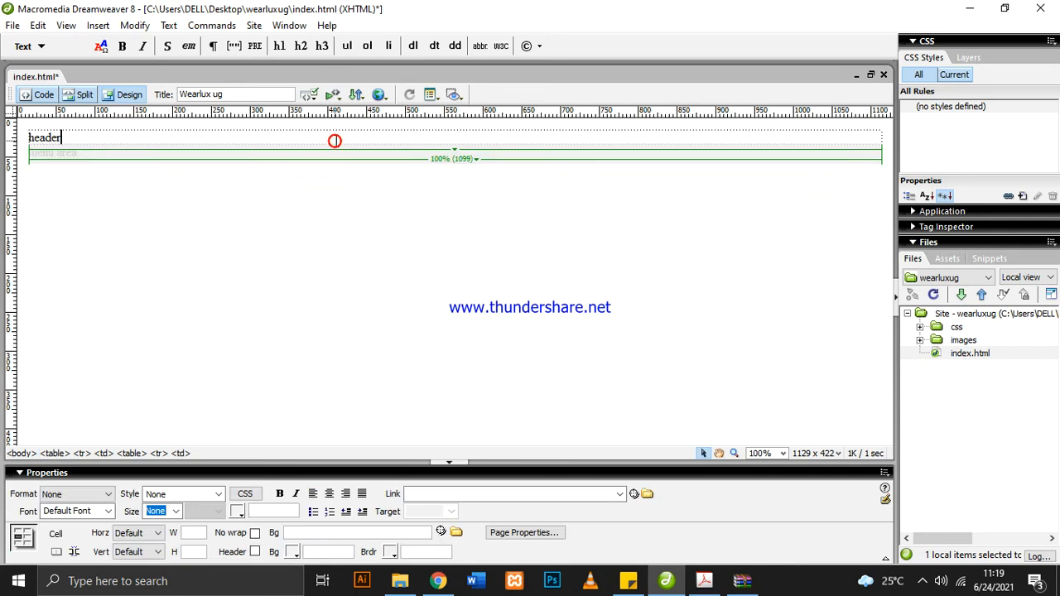
{"action": "left_click", "coordinate": [138, 454]}
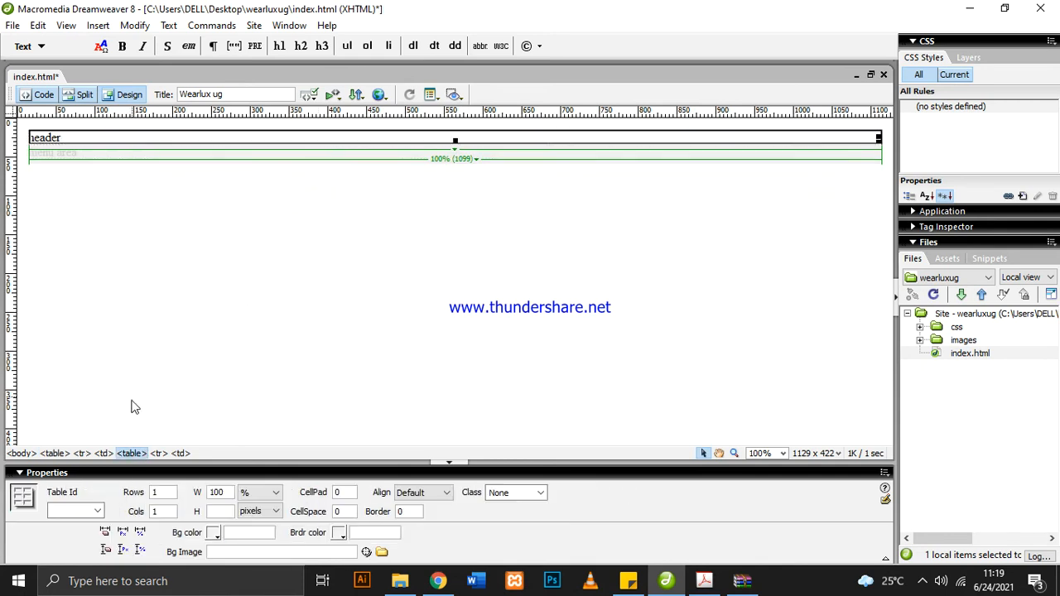
{"action": "left_click", "coordinate": [51, 454]}
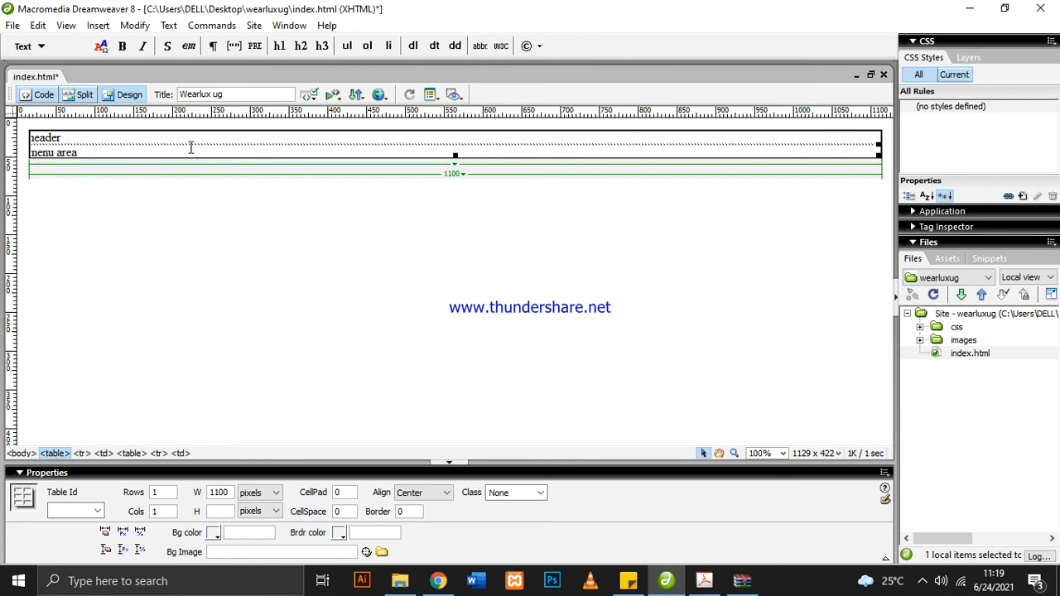
Compare the menu area table with the header cell and the enclosing 1100-pixel table to identify which level to select for adding sections
{"action": "left_click", "coordinate": [143, 151]}
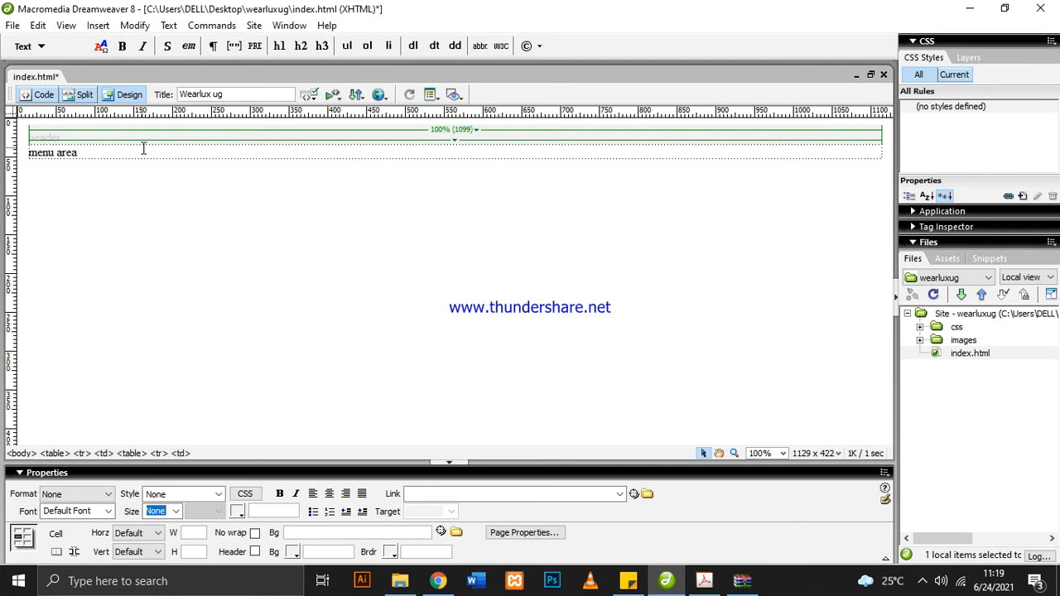
{"action": "left_click", "coordinate": [132, 454]}
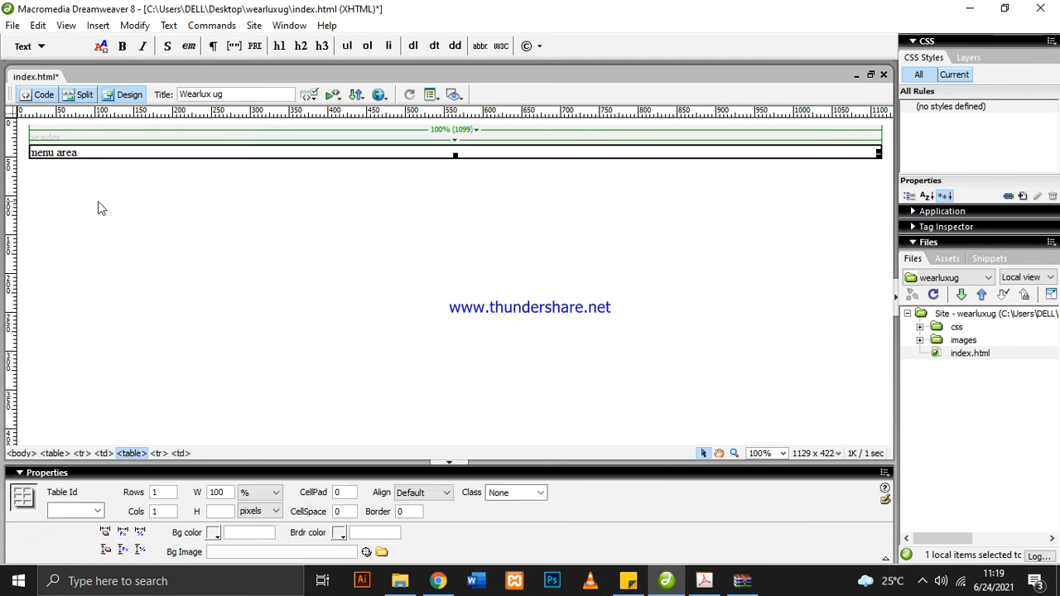
{"action": "left_click", "coordinate": [103, 151]}
{"action": "left_click", "coordinate": [455, 141]}
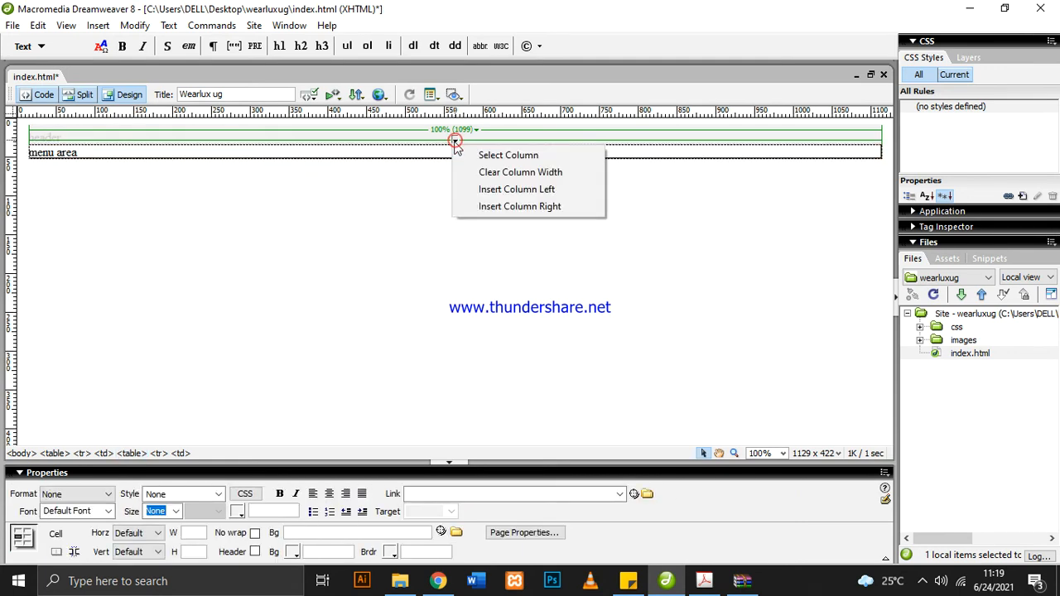
{"action": "left_click", "coordinate": [454, 141]}
{"action": "left_click", "coordinate": [455, 141]}
{"action": "left_click", "coordinate": [370, 190]}
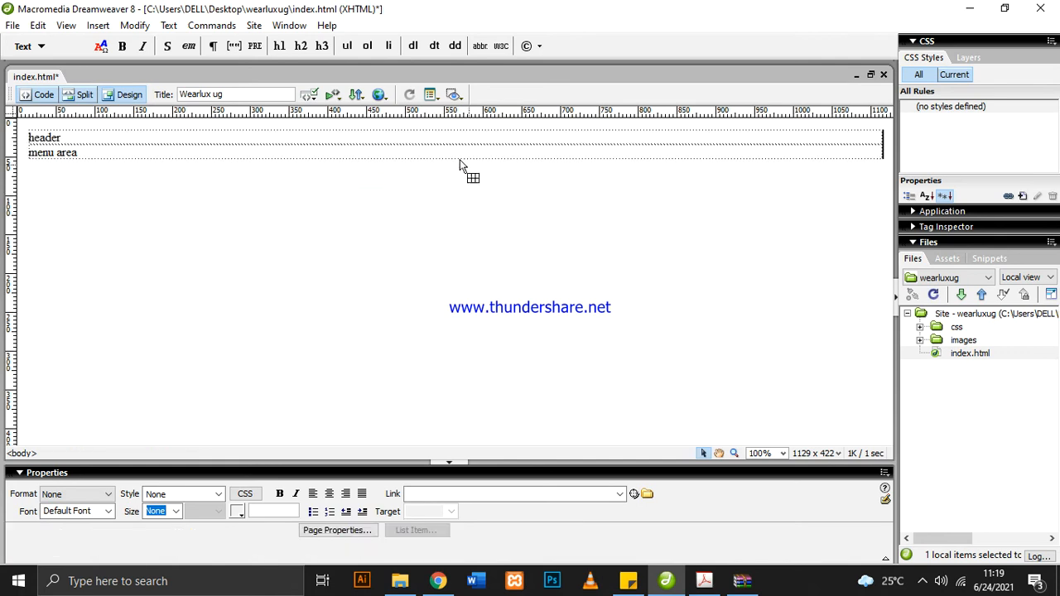
{"action": "left_click", "coordinate": [156, 154]}
{"action": "left_click", "coordinate": [155, 137]}
{"action": "left_click", "coordinate": [58, 453]}
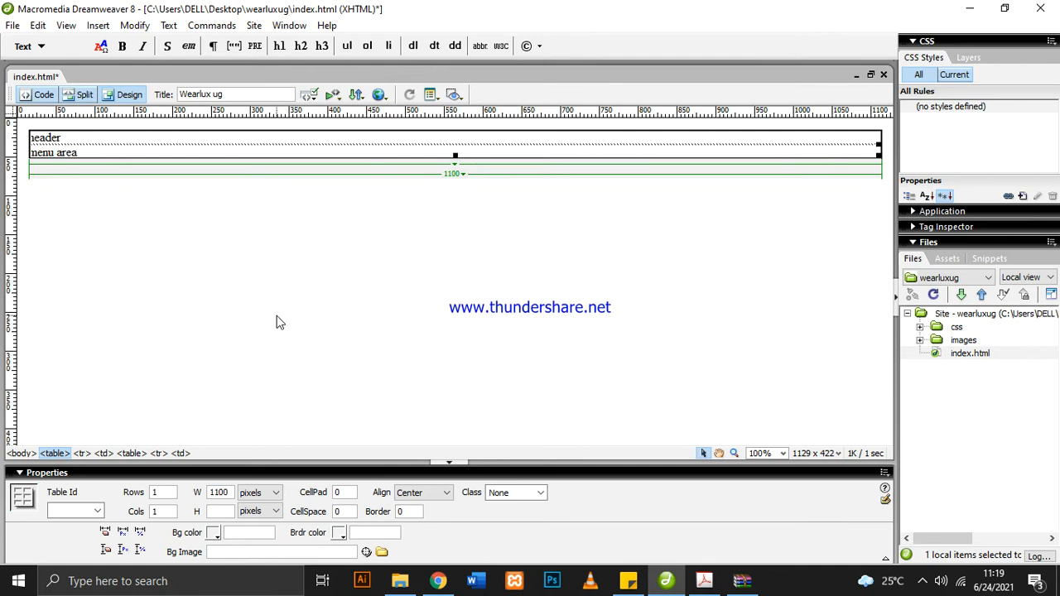
{"action": "left_click", "coordinate": [290, 142]}
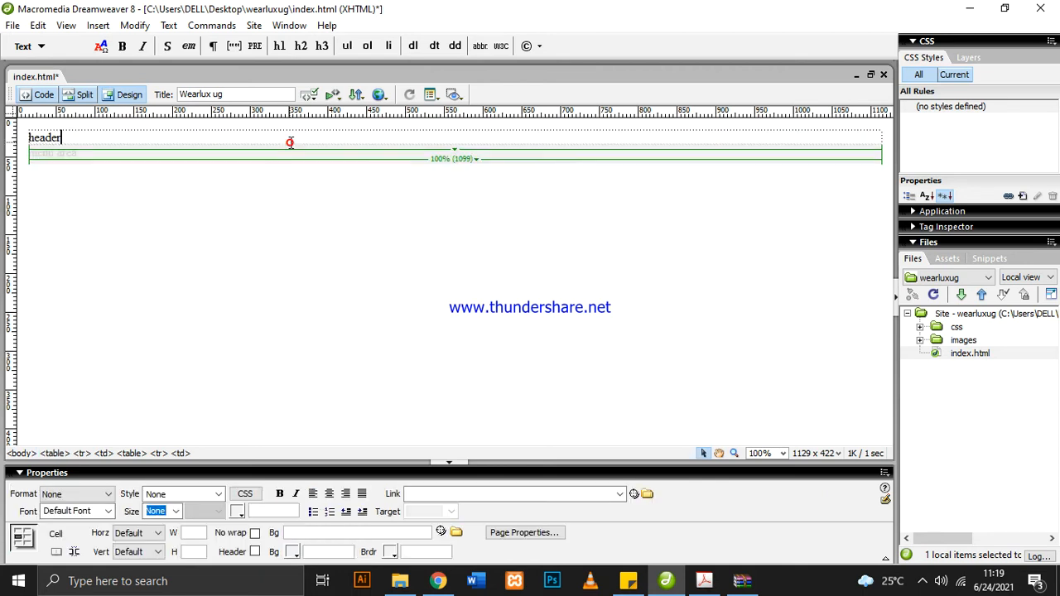
{"action": "left_click", "coordinate": [293, 227]}
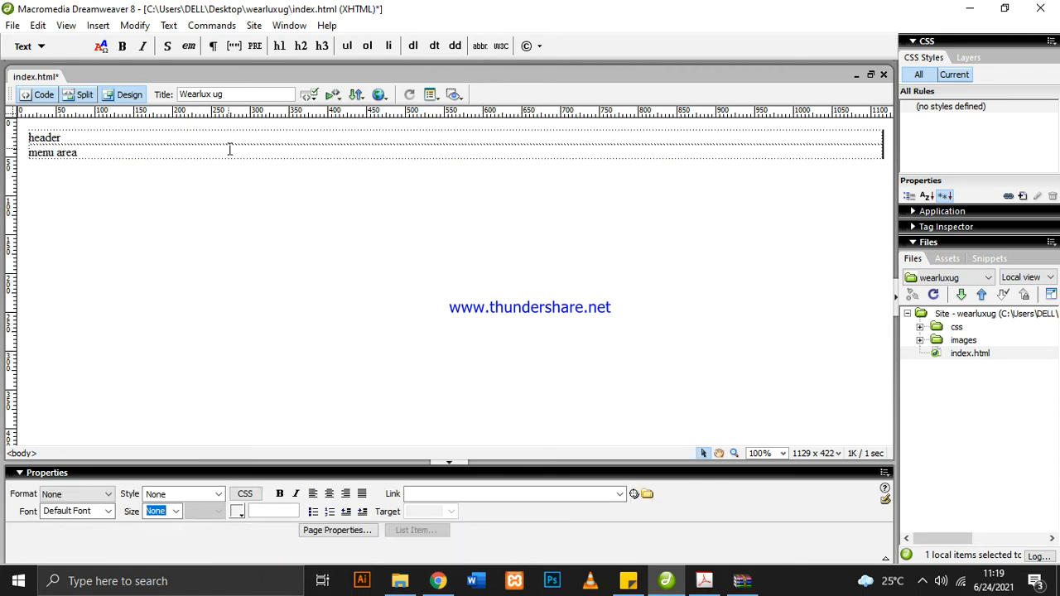
{"action": "left_click", "coordinate": [229, 152]}
{"action": "left_click", "coordinate": [240, 204]}
{"action": "left_click", "coordinate": [295, 151]}
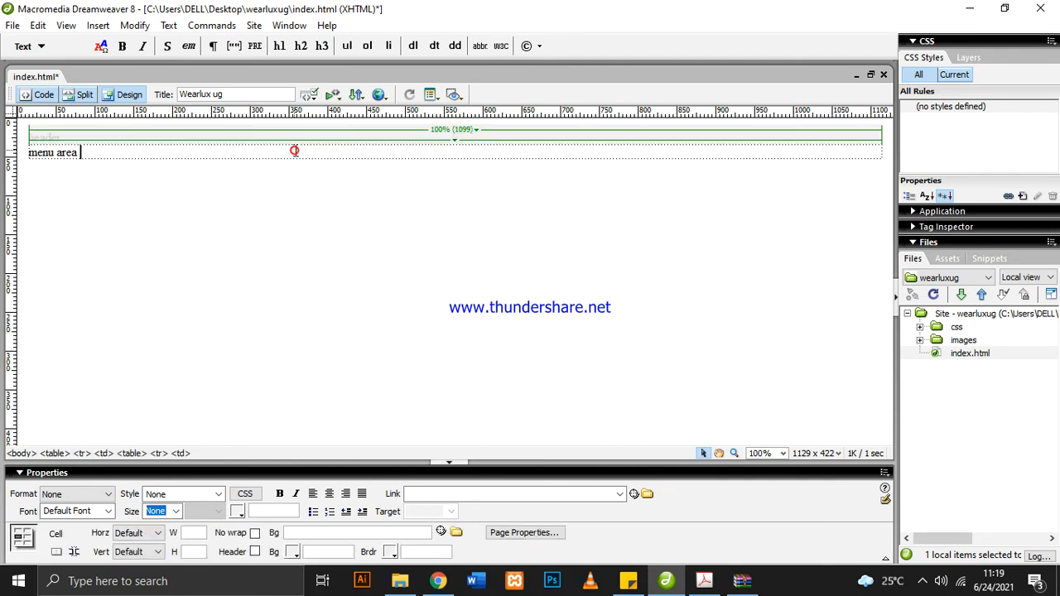
{"action": "left_click", "coordinate": [132, 453]}
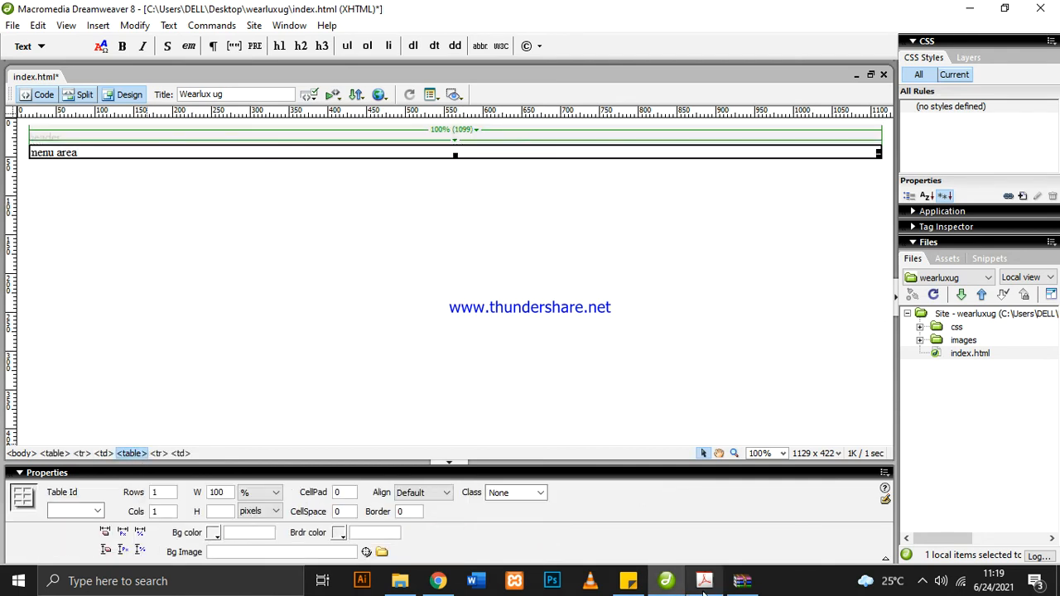
Switch to the wearluxug weblayout PDF in Acrobat and examine the sections from Today's Deals downward
{"action": "mouse_move", "coordinate": [708, 588]}
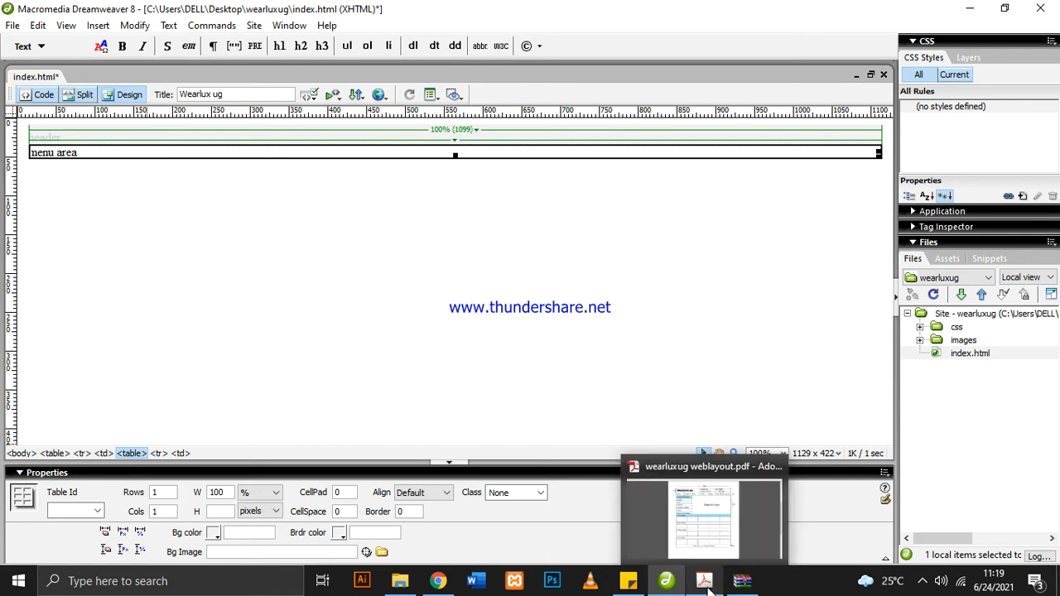
{"action": "left_click", "coordinate": [706, 532]}
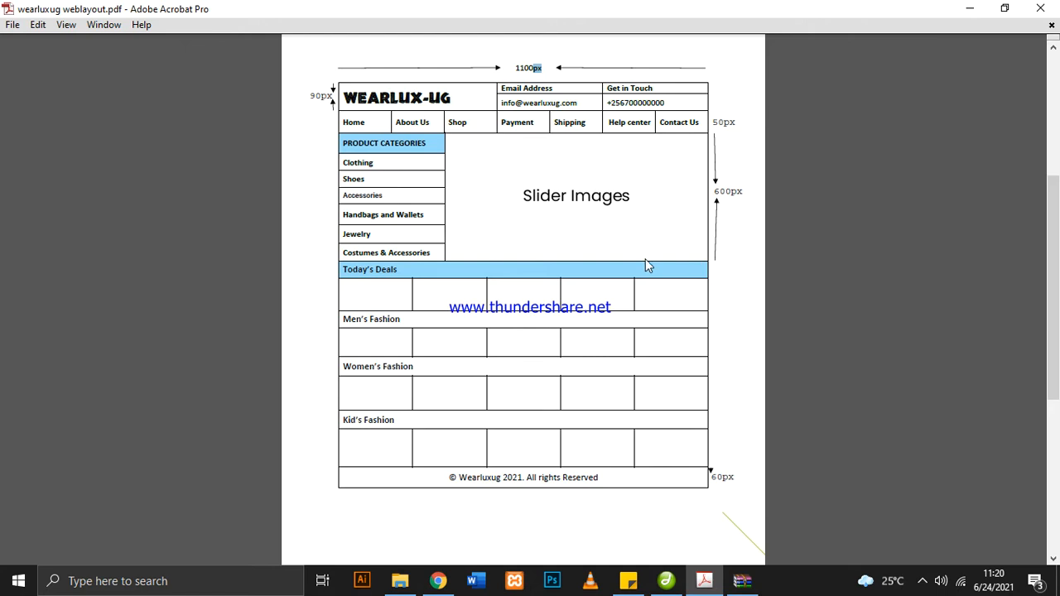
{"action": "left_click_drag", "start_coordinate": [343, 276], "coordinate": [624, 376]}
{"action": "left_click", "coordinate": [651, 455]}
{"action": "left_click_drag", "start_coordinate": [348, 273], "coordinate": [583, 397]}
{"action": "left_click_drag", "start_coordinate": [378, 288], "coordinate": [385, 290]}
{"action": "left_click_drag", "start_coordinate": [404, 270], "coordinate": [342, 270]}
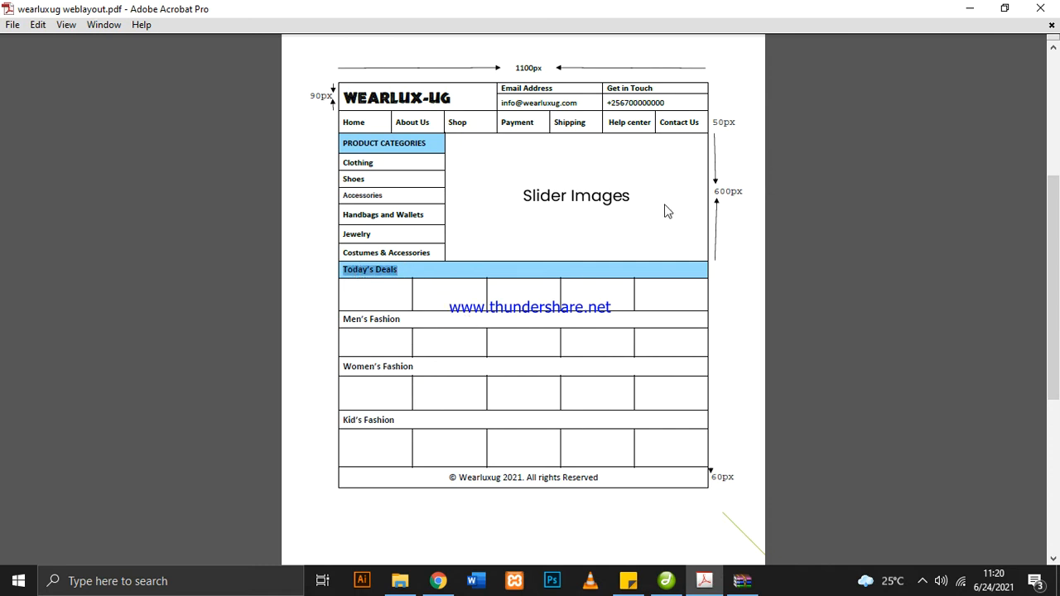
Return to Dreamweaver, select the menu area table and insert a 1-row, 1-column table of 100 percent width below it
{"action": "mouse_move", "coordinate": [672, 584]}
{"action": "left_click", "coordinate": [673, 584]}
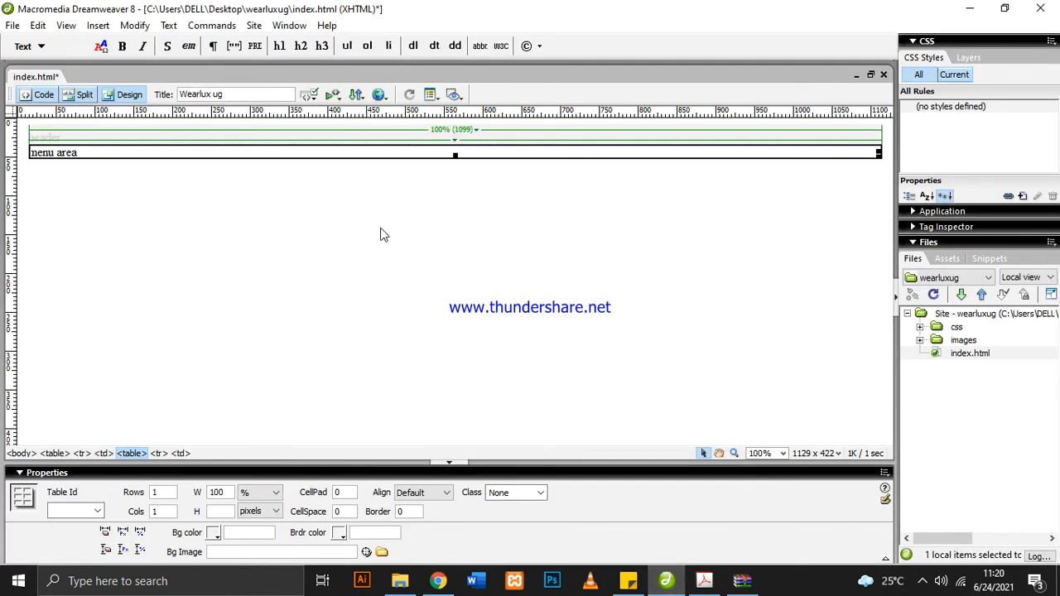
{"action": "left_click", "coordinate": [327, 149]}
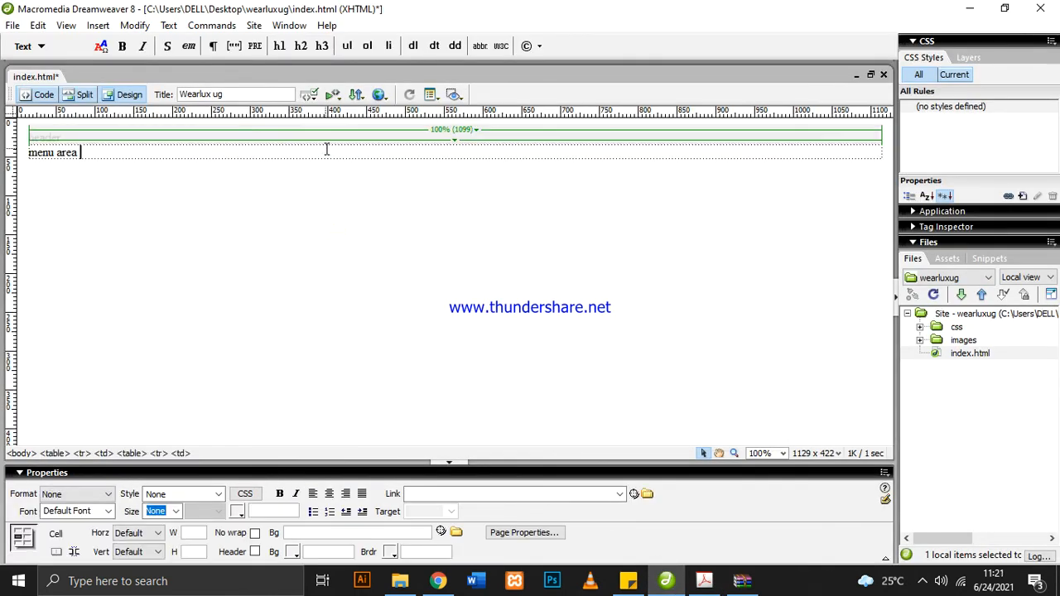
{"action": "left_click", "coordinate": [131, 454]}
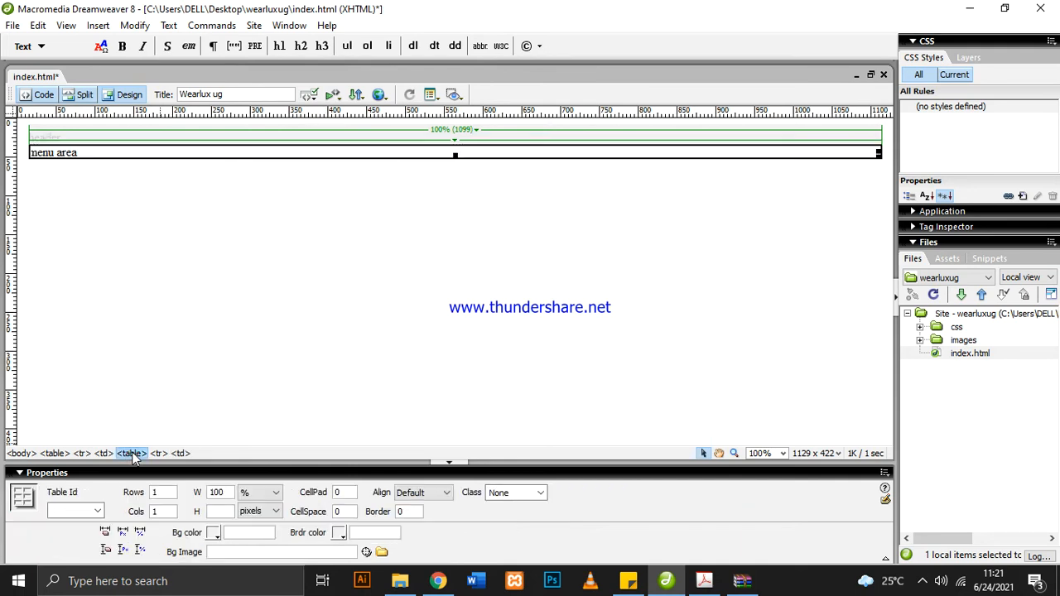
{"action": "left_click", "coordinate": [96, 25]}
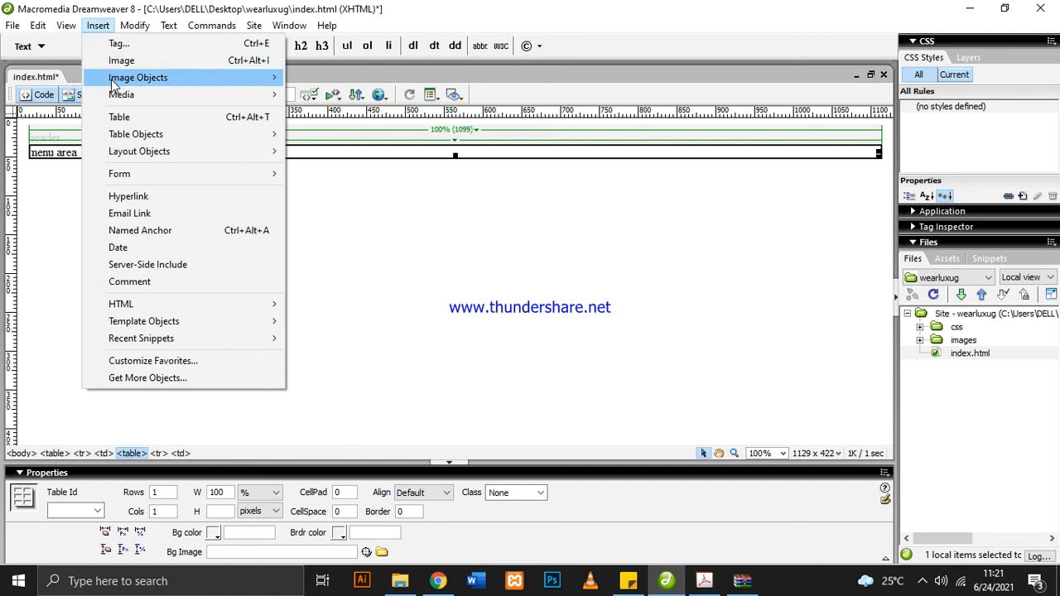
{"action": "left_click", "coordinate": [135, 116]}
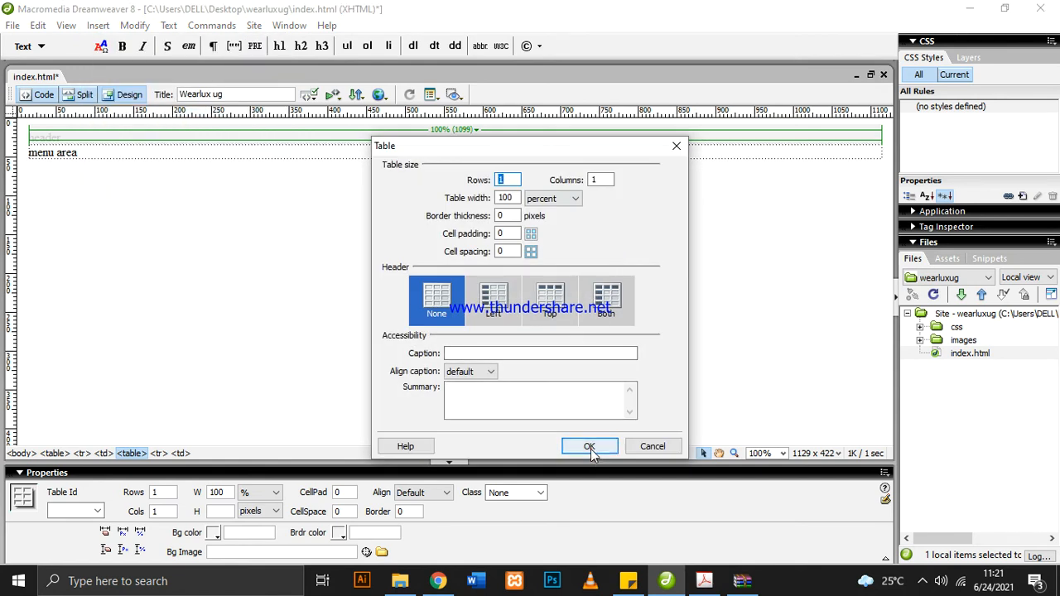
{"action": "left_click", "coordinate": [589, 446]}
Enter the text "content area 1" in the cell of the table below the menu area
{"action": "left_click", "coordinate": [270, 163]}
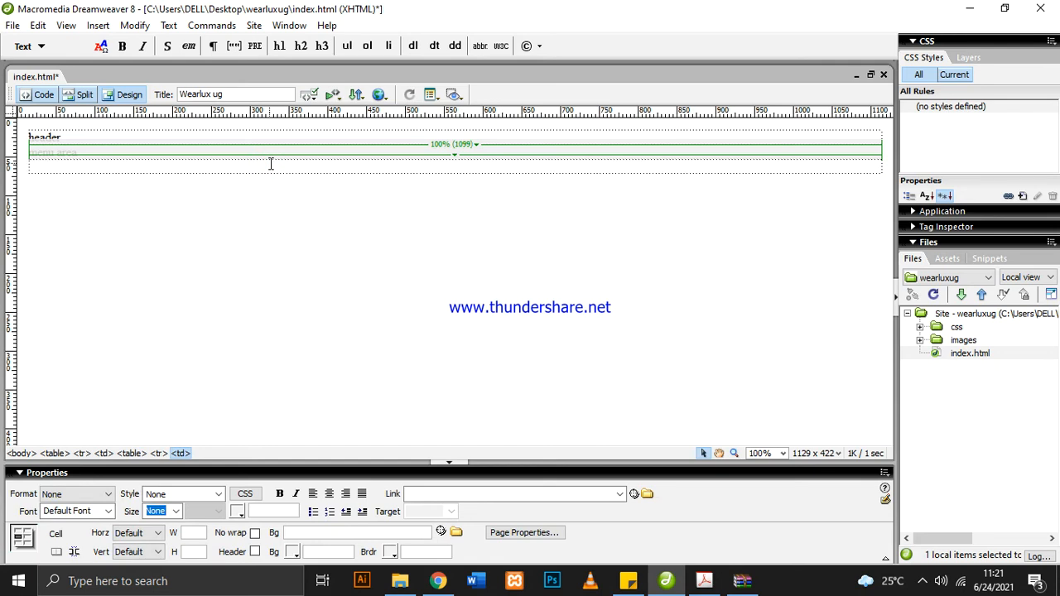
{"action": "type", "text": "content "}
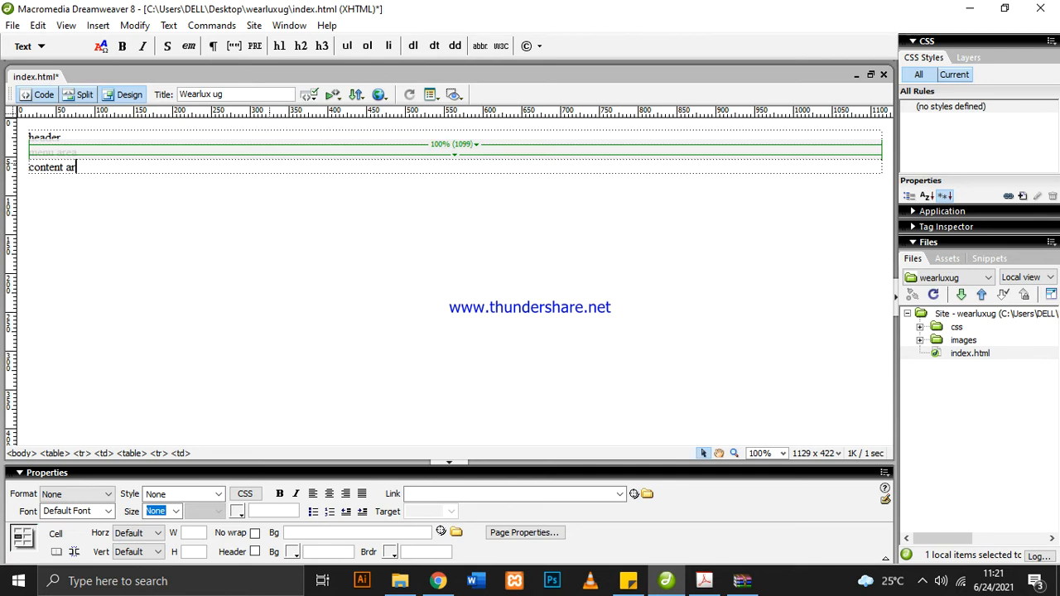
{"action": "type", "text": "area 1"}
{"action": "left_click", "coordinate": [290, 206]}
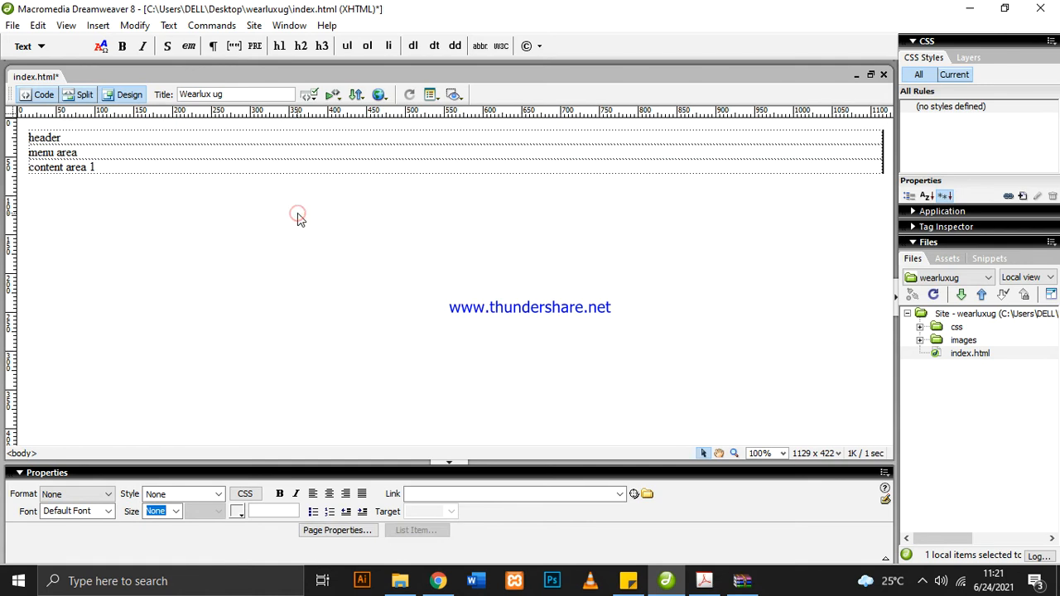
Switch to the layout PDF and examine the Today's Deals heading and the row of product cells beneath it
{"action": "left_click", "coordinate": [704, 581]}
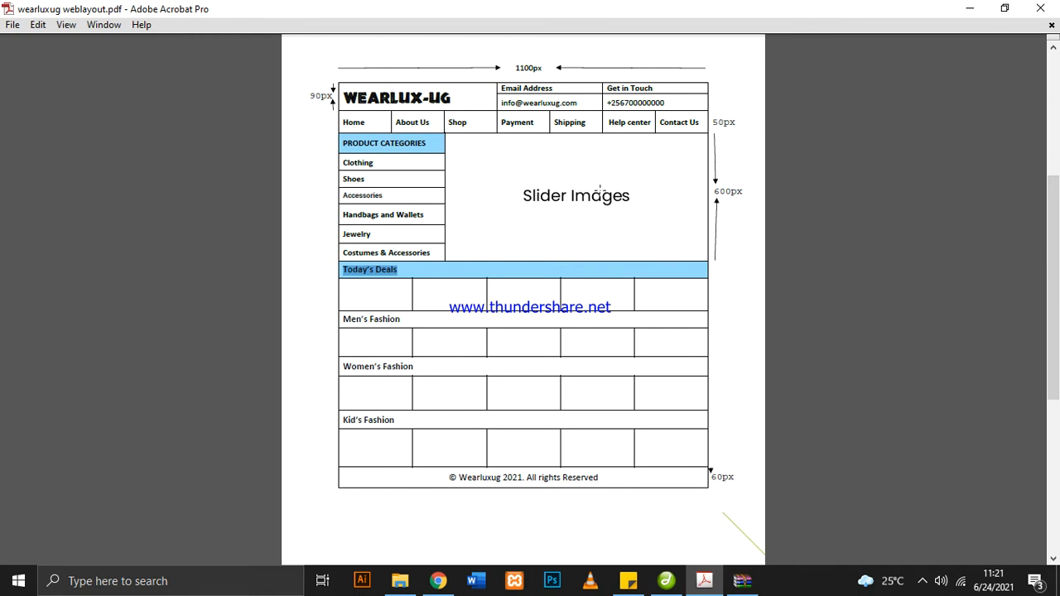
{"action": "left_click", "coordinate": [432, 269]}
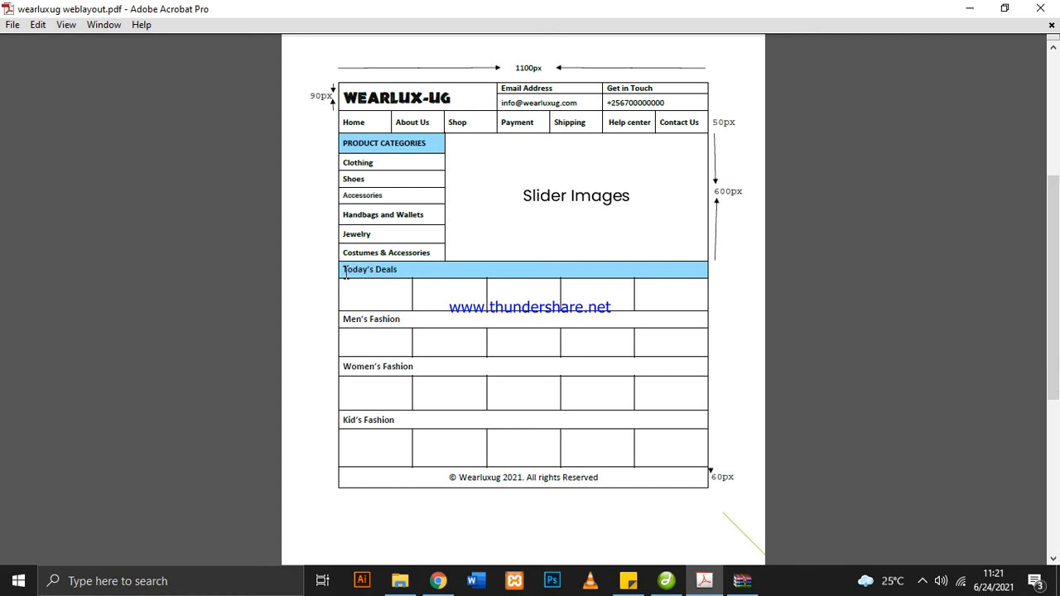
{"action": "left_click_drag", "start_coordinate": [347, 272], "coordinate": [405, 273]}
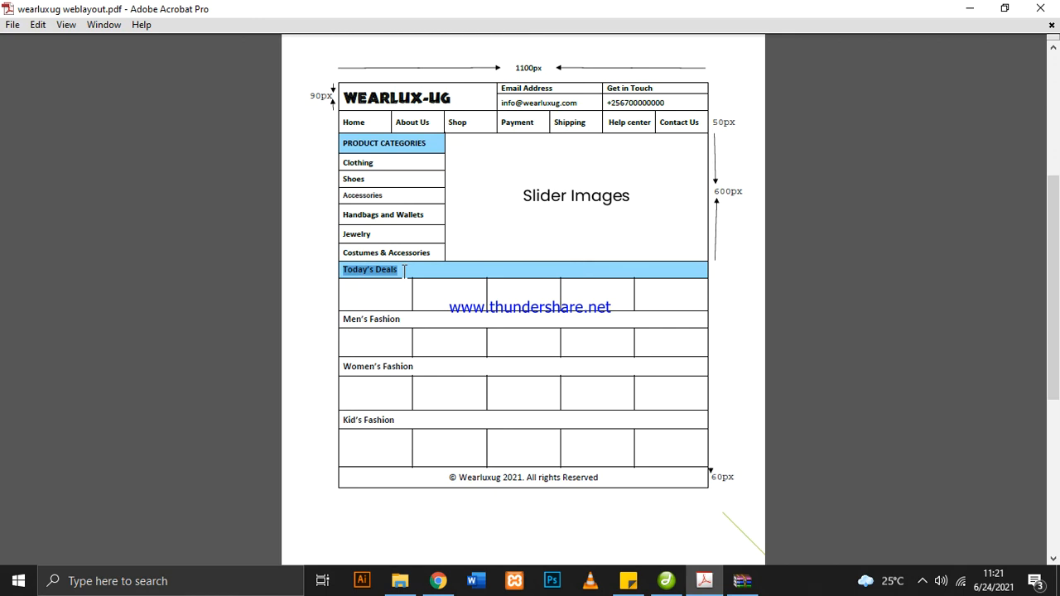
{"action": "left_click_drag", "start_coordinate": [378, 288], "coordinate": [666, 294]}
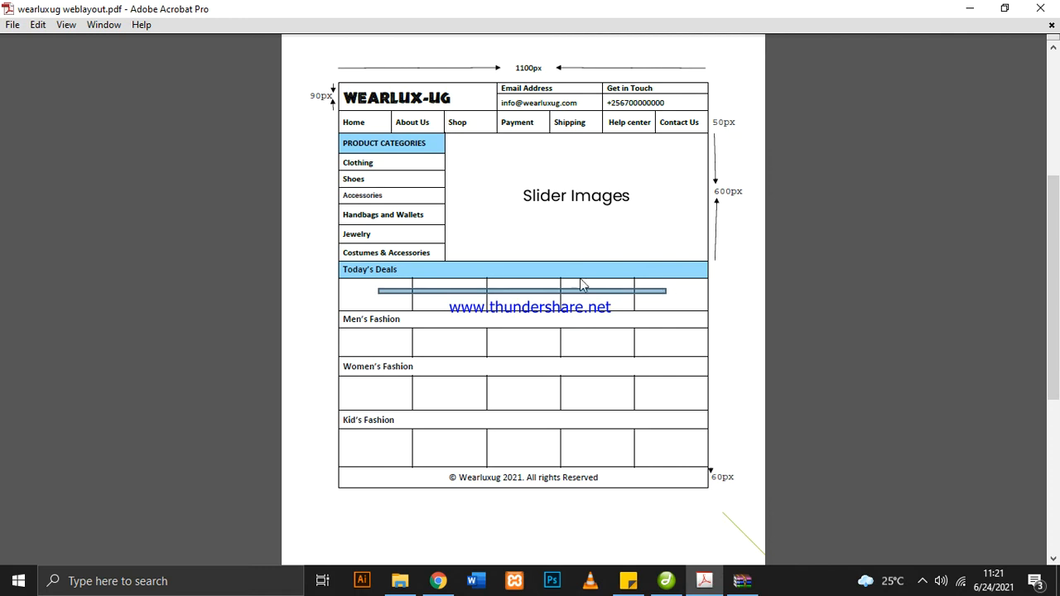
{"action": "left_click", "coordinate": [334, 265]}
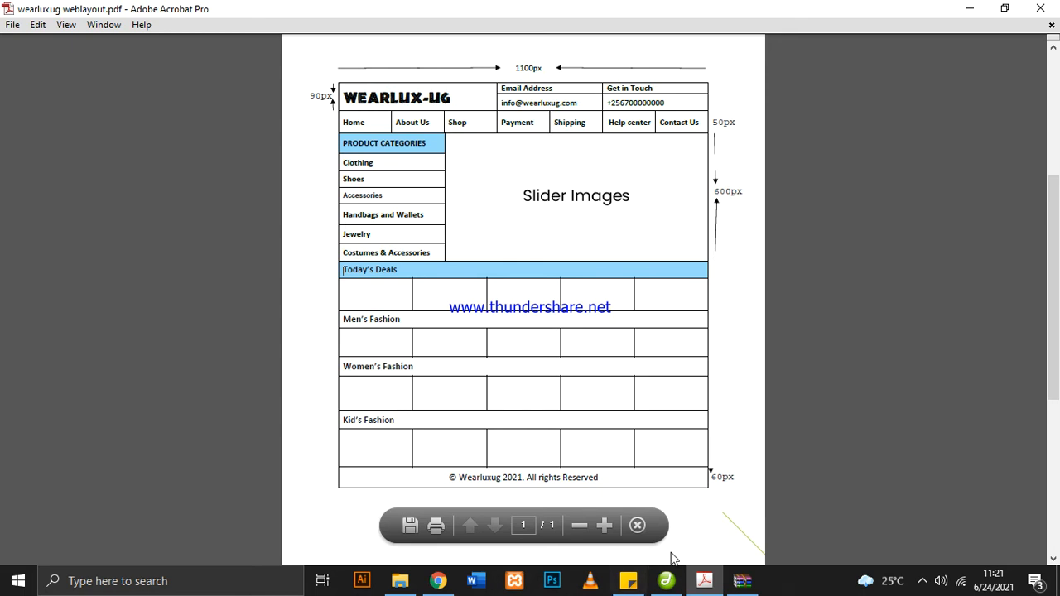
Return to Dreamweaver and select the content area 1 table and its enclosing table to check the nesting
{"action": "left_click", "coordinate": [666, 581]}
{"action": "left_click", "coordinate": [158, 168]}
{"action": "left_click", "coordinate": [154, 198]}
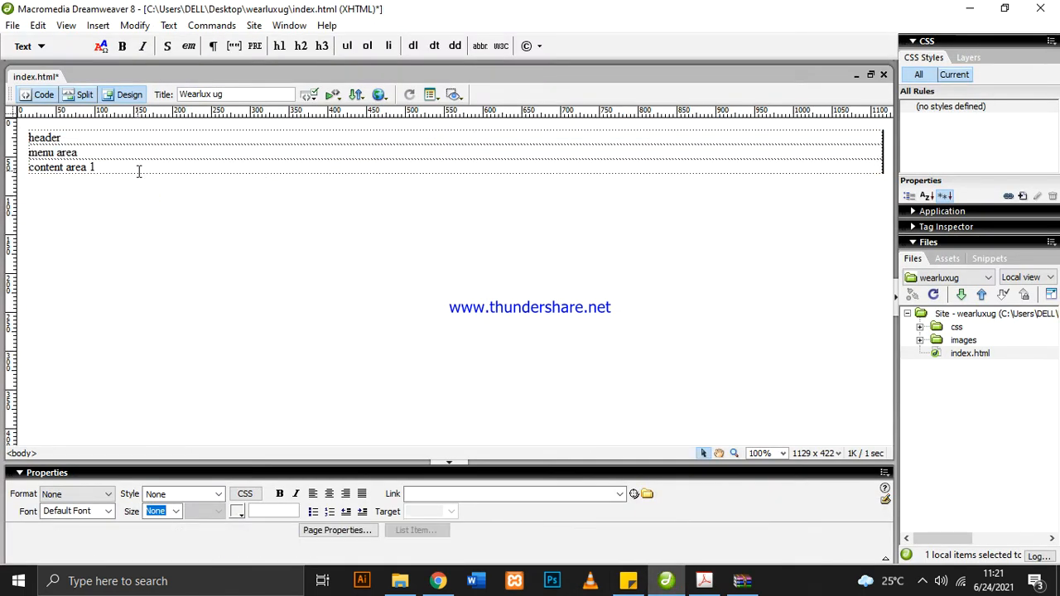
{"action": "left_click", "coordinate": [137, 170]}
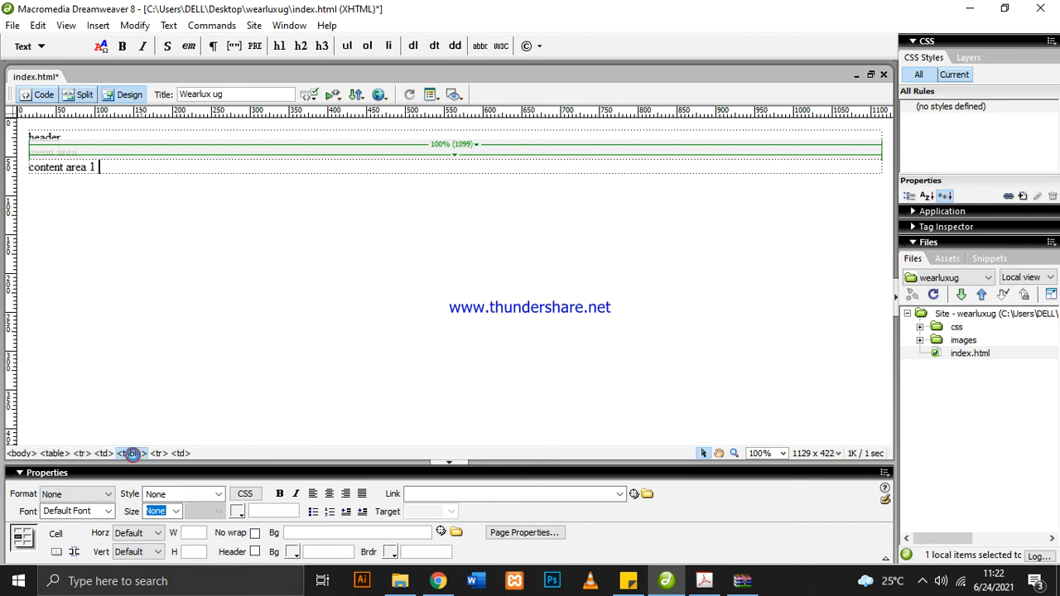
{"action": "left_click", "coordinate": [131, 454]}
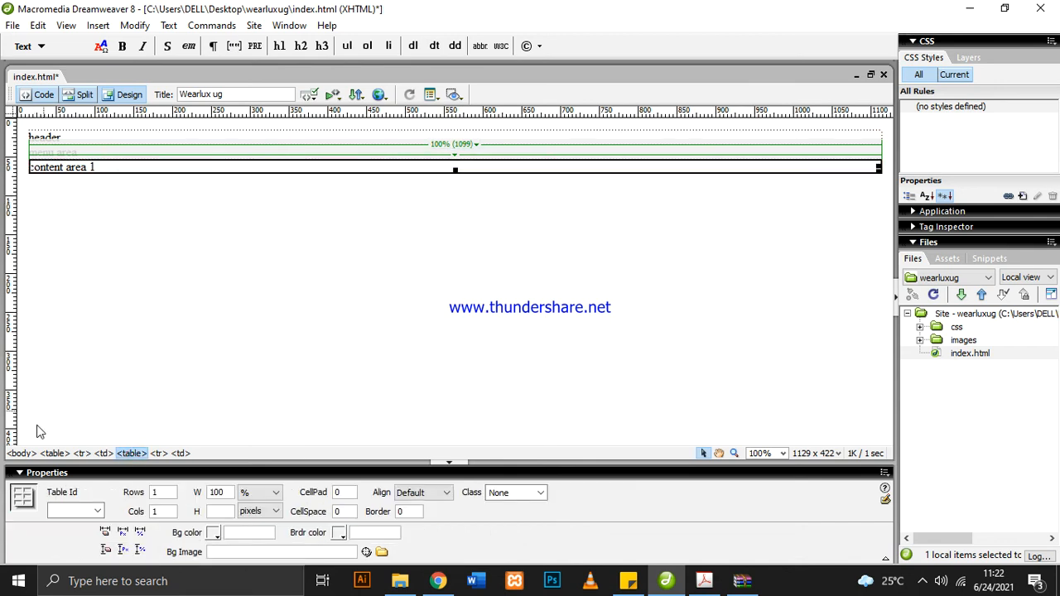
{"action": "left_click", "coordinate": [54, 454]}
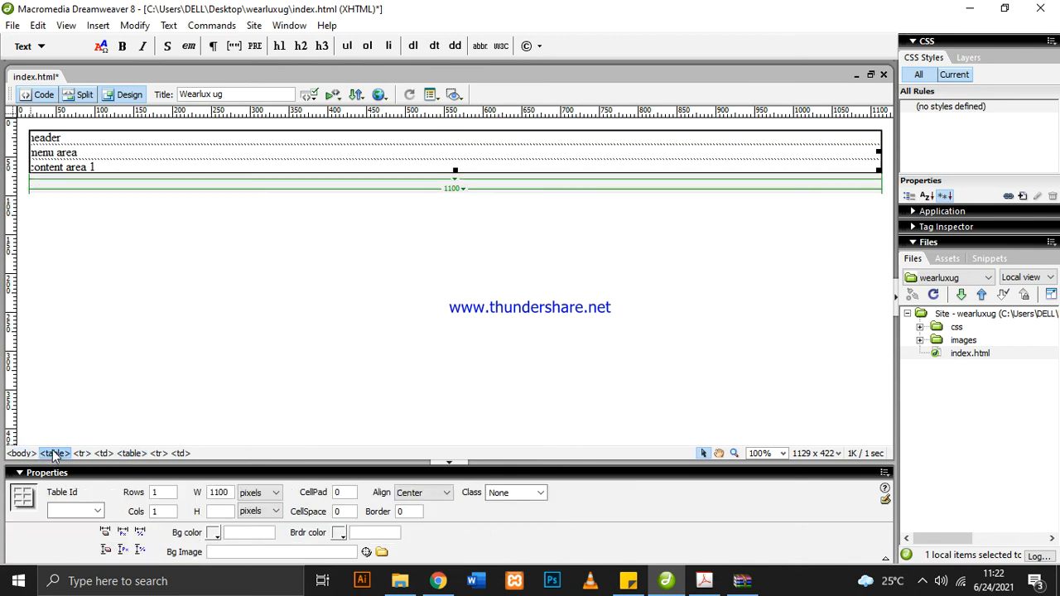
Select the content area 1 table, insert a 1-row, 1-column table of 100 percent width below it and place the cursor in its cell
{"action": "left_click", "coordinate": [208, 167]}
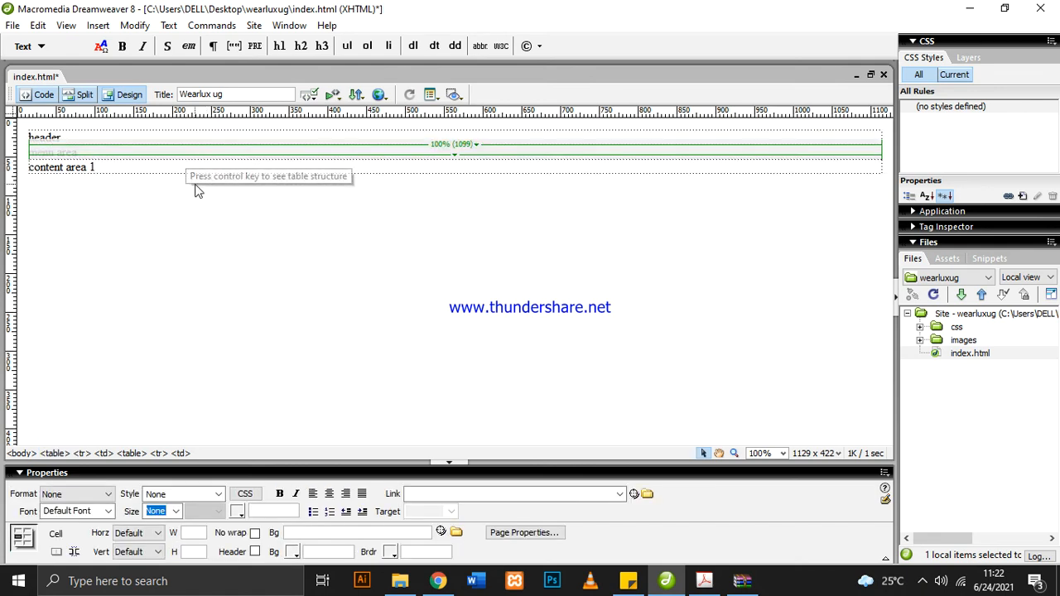
{"action": "left_click", "coordinate": [136, 453]}
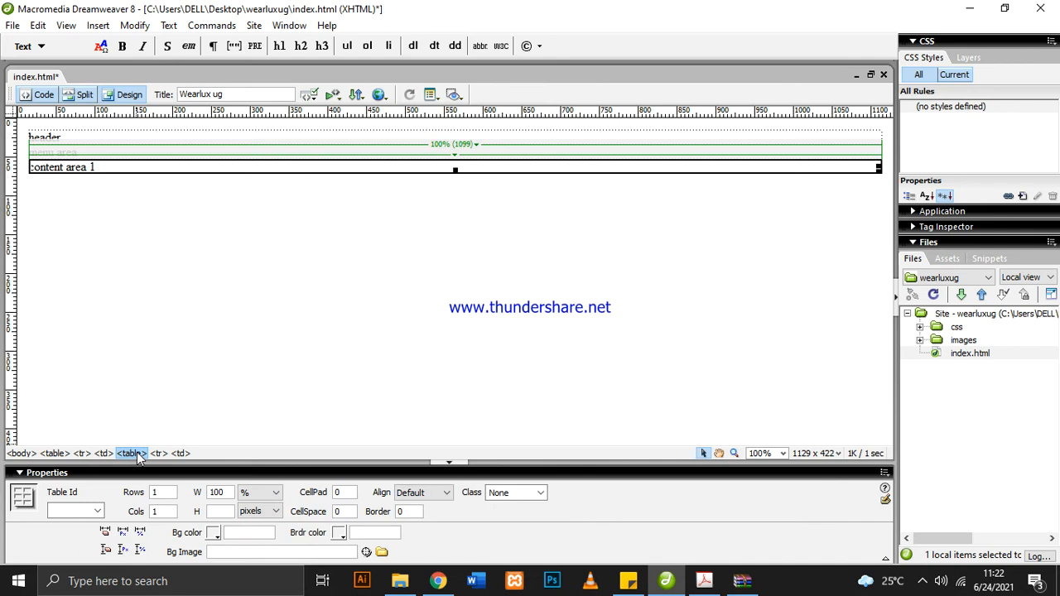
{"action": "left_click", "coordinate": [97, 25]}
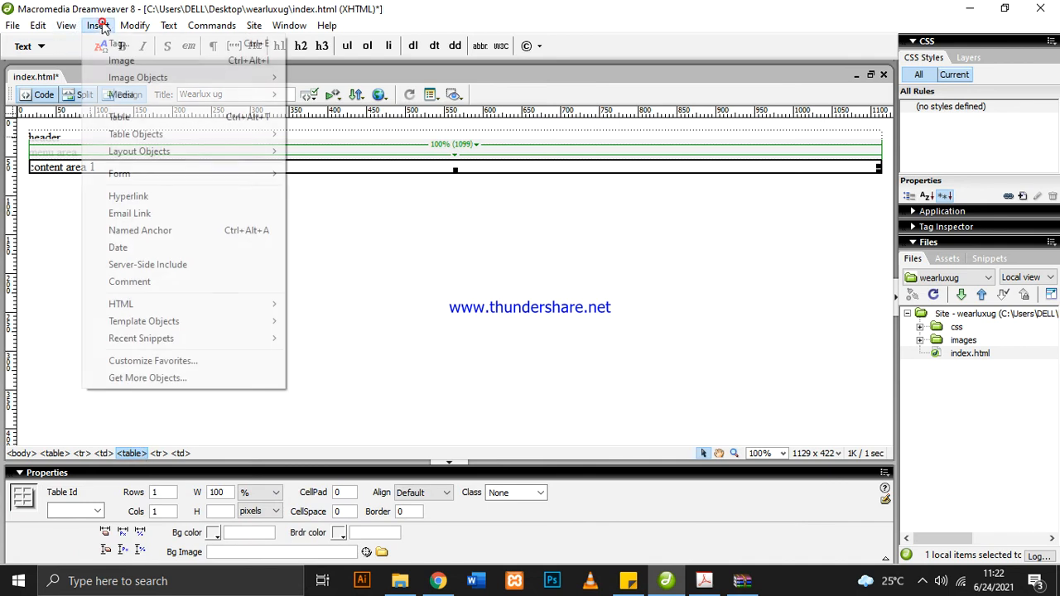
{"action": "left_click", "coordinate": [237, 114]}
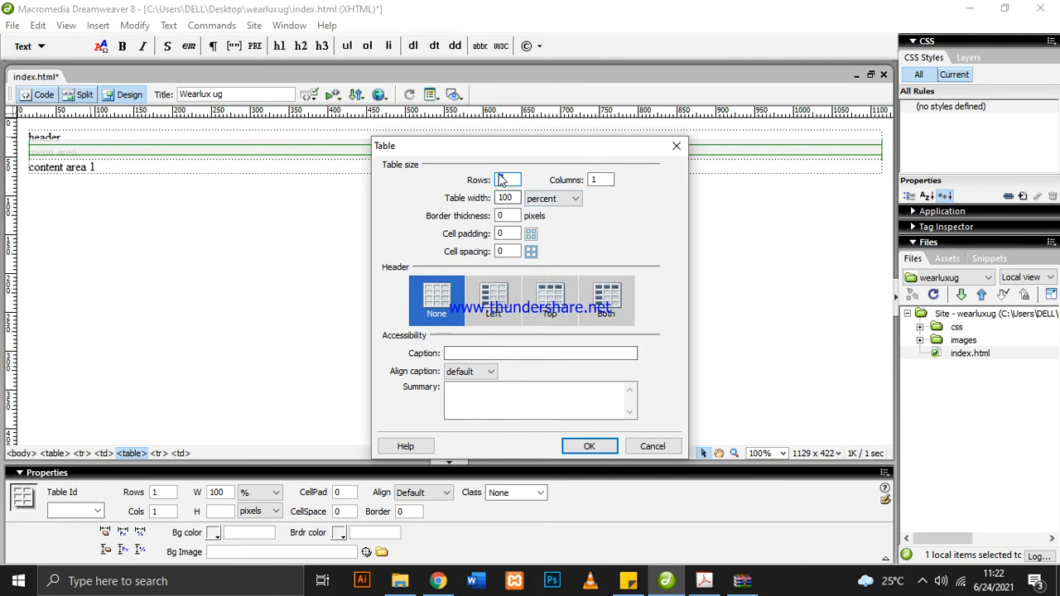
{"action": "left_click", "coordinate": [587, 445]}
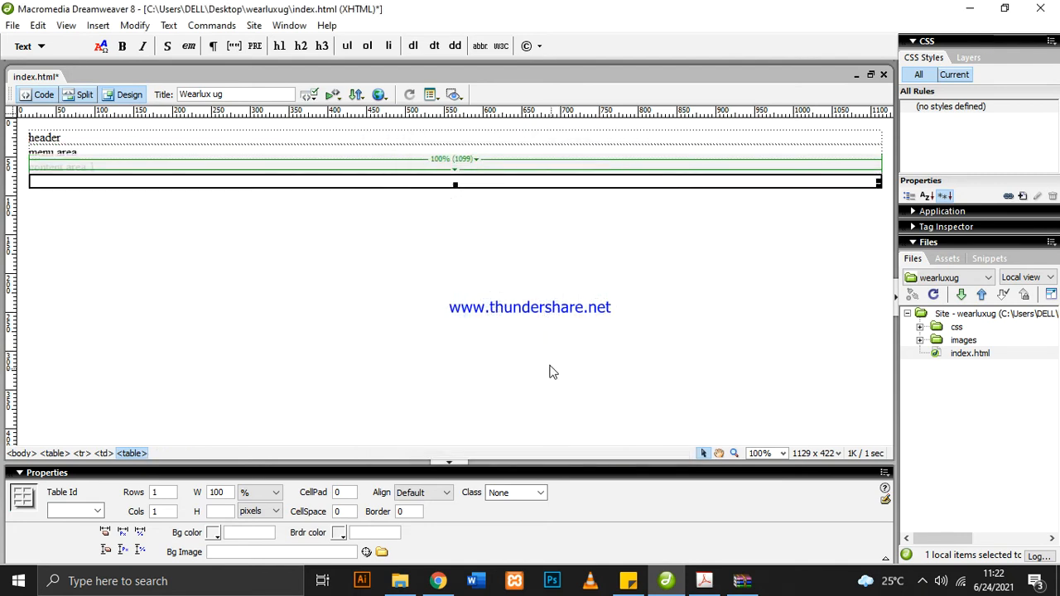
{"action": "left_click", "coordinate": [326, 180]}
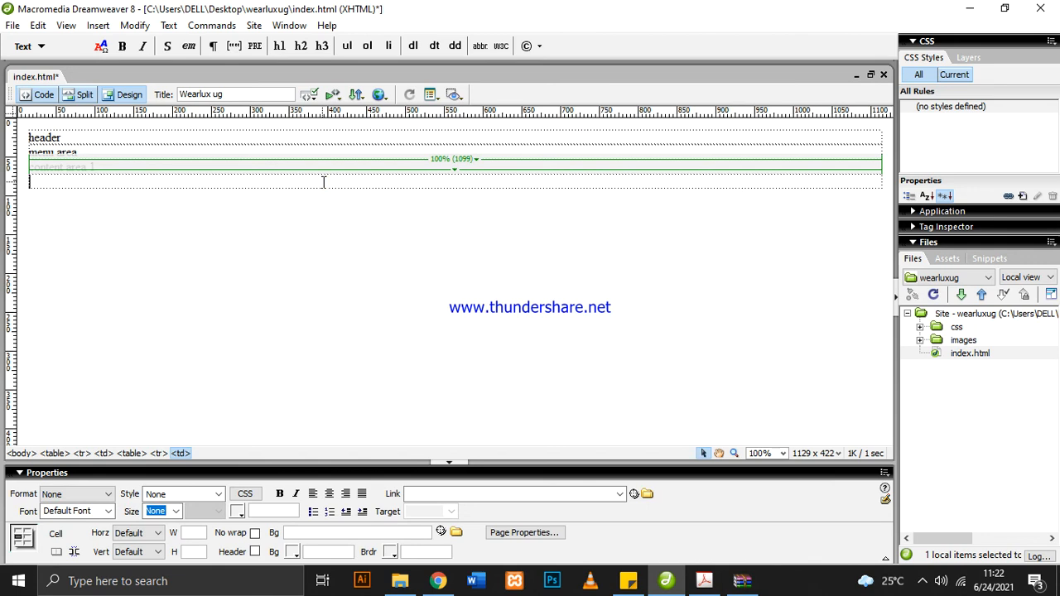
Enter the text "Content area 2" in the cell of the table below content area 1
{"action": "type", "text": "Conte"}
{"action": "key", "text": "BackSpace"}
{"action": "key", "text": "BackSpace"}
{"action": "key", "text": "BackSpace"}
{"action": "type", "text": "tent ar"}
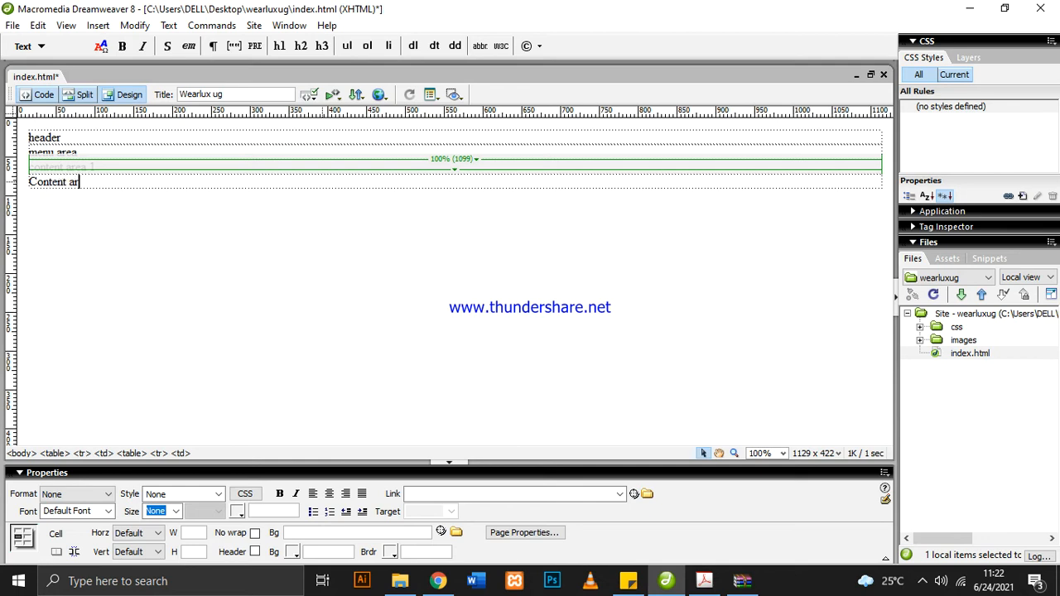
{"action": "type", "text": "ea 2"}
{"action": "left_click", "coordinate": [374, 269]}
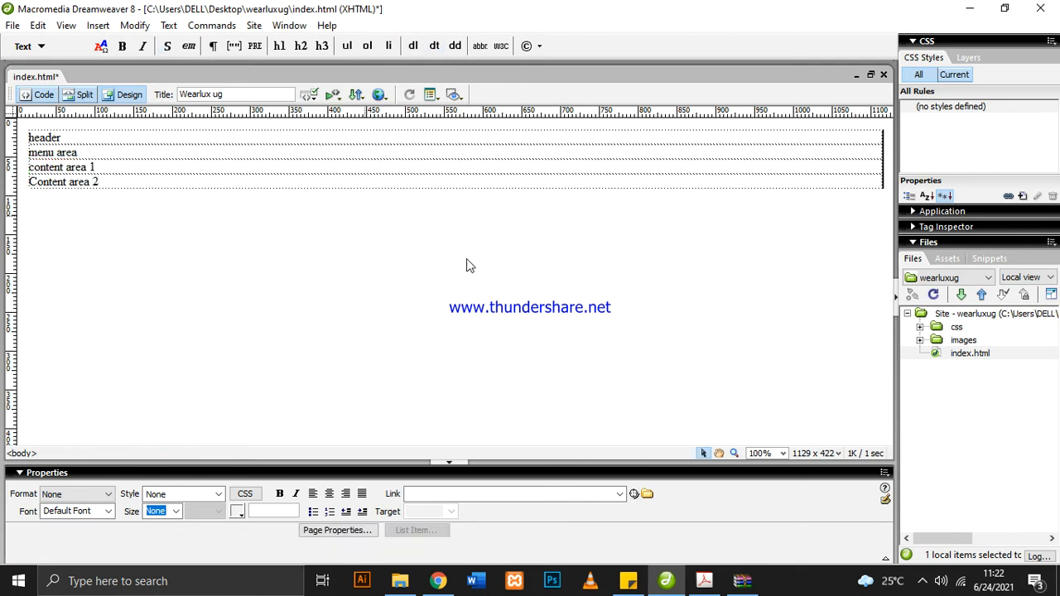
Check the layout PDF, return to Dreamweaver and insert a 1-row, 1-column table of 100 percent width below the Content area 2 table
{"action": "left_click", "coordinate": [705, 581]}
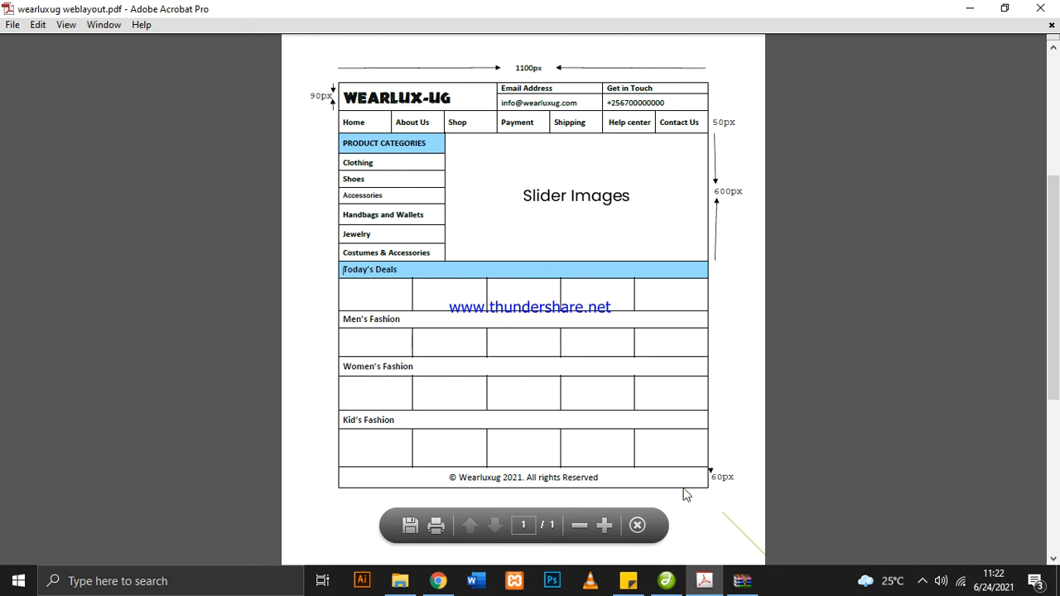
{"action": "left_click", "coordinate": [666, 581]}
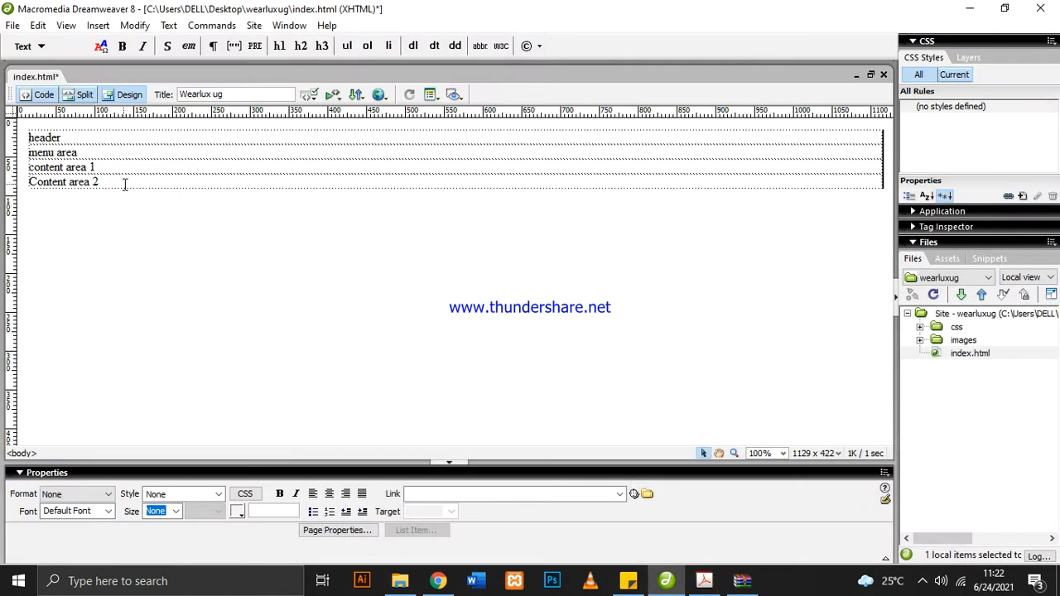
{"action": "left_click", "coordinate": [124, 184]}
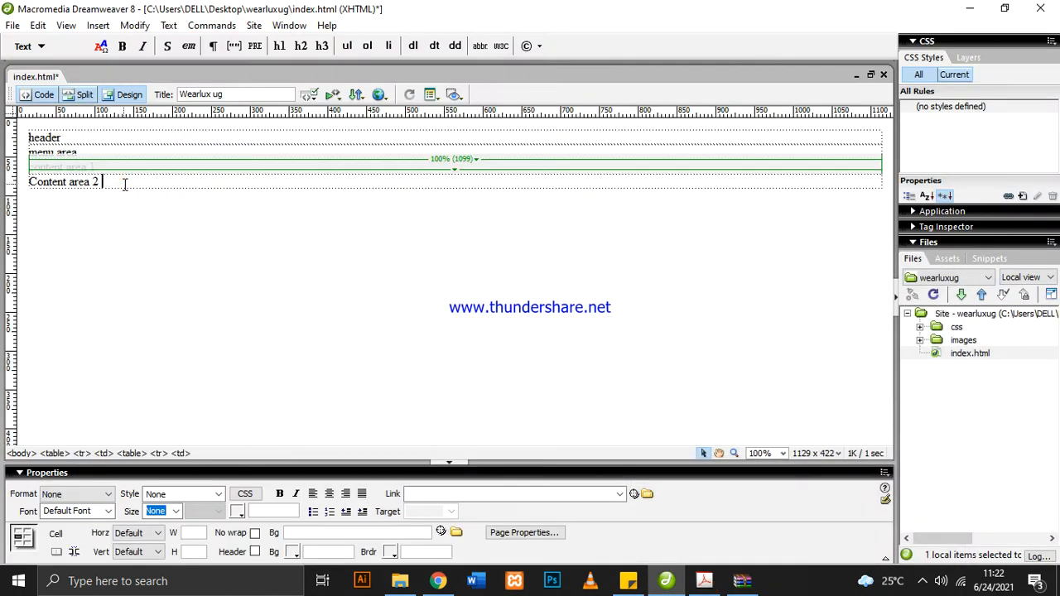
{"action": "left_click", "coordinate": [132, 454]}
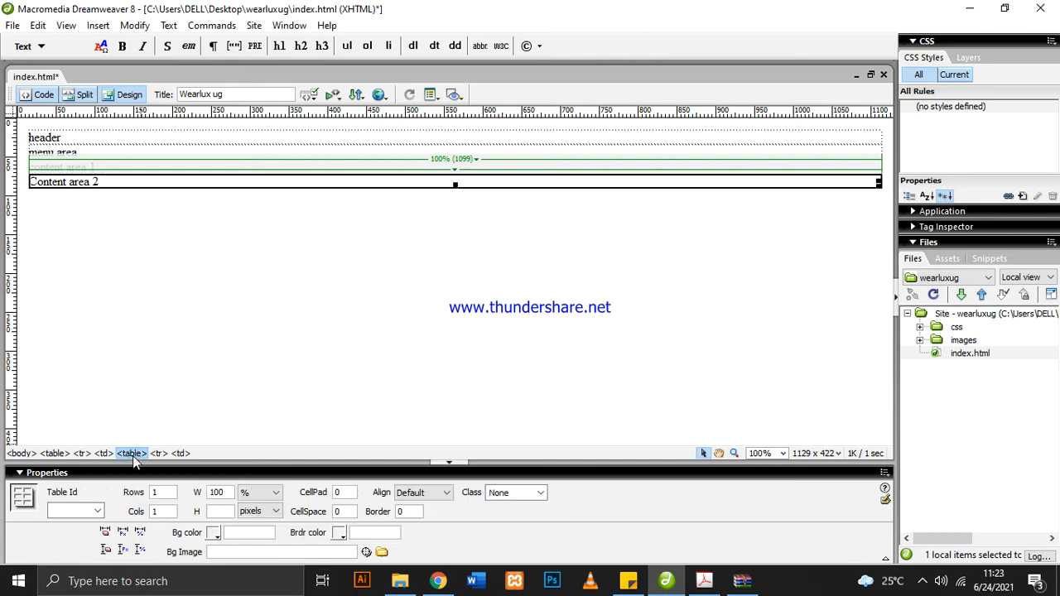
{"action": "left_click", "coordinate": [98, 24]}
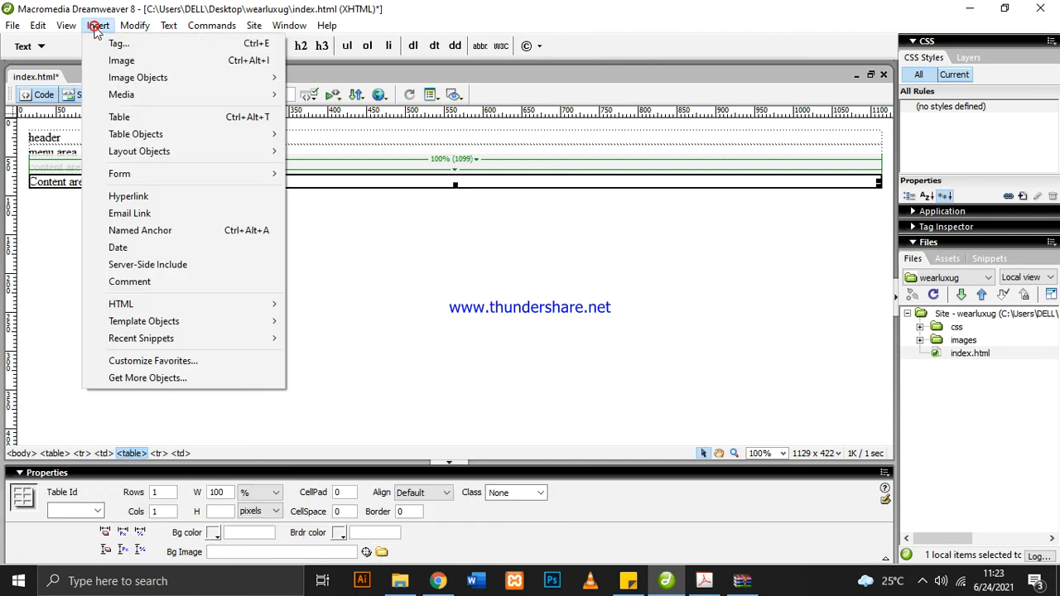
{"action": "left_click", "coordinate": [155, 122]}
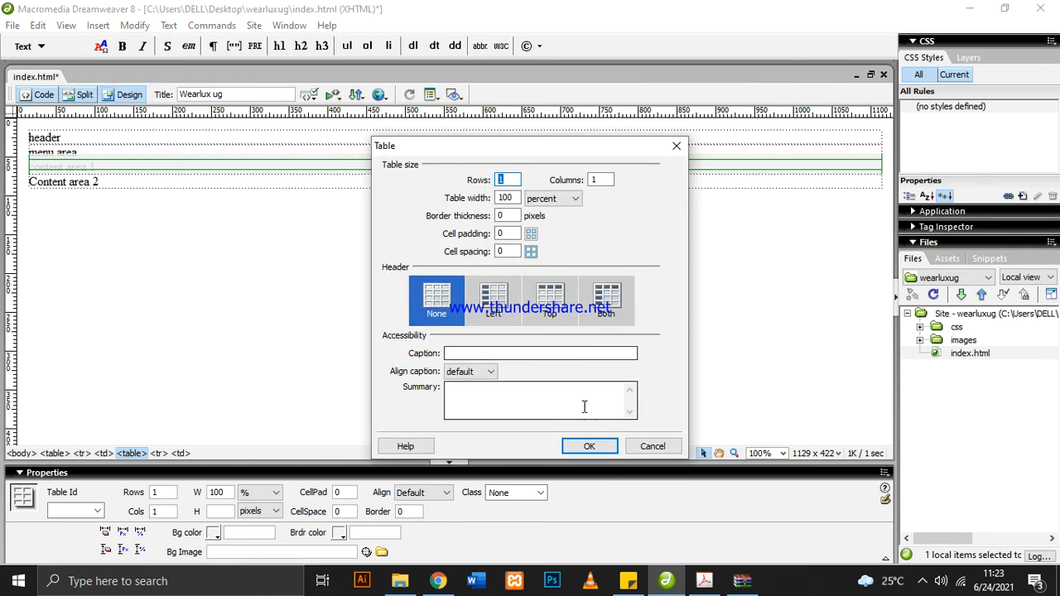
{"action": "left_click", "coordinate": [589, 447]}
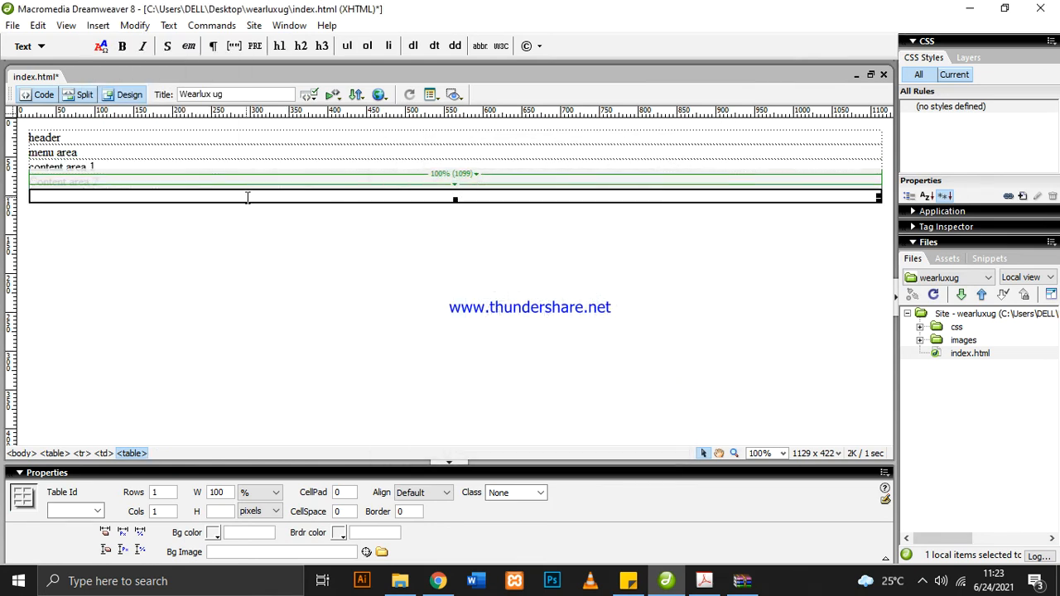
Enter the text "Footer" in the cell of the table below Content area 2
{"action": "left_click", "coordinate": [247, 198]}
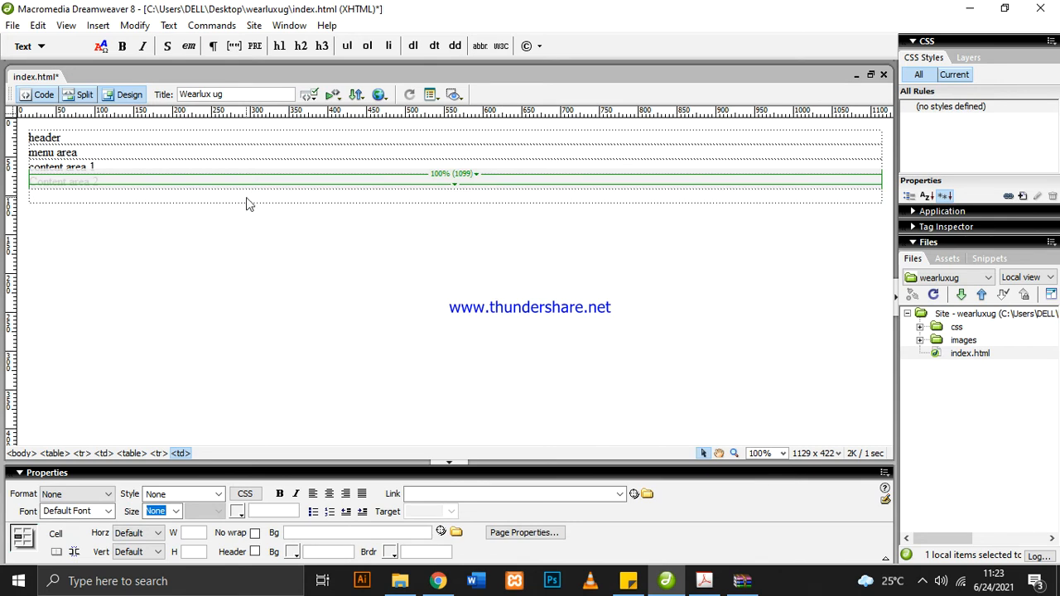
{"action": "type", "text": "Fo"}
{"action": "left_click", "coordinate": [399, 335]}
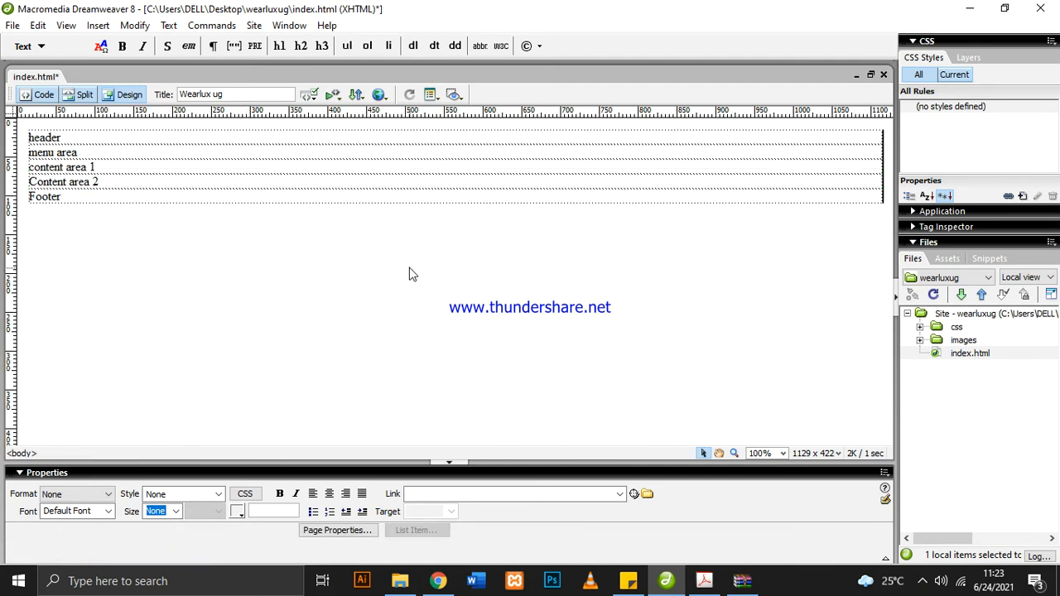
Check the section tables and the enclosing 1100-pixel table that holds them, and save index.html
{"action": "left_click", "coordinate": [237, 196]}
{"action": "left_click", "coordinate": [225, 140]}
{"action": "left_click", "coordinate": [222, 165]}
{"action": "left_click", "coordinate": [217, 197]}
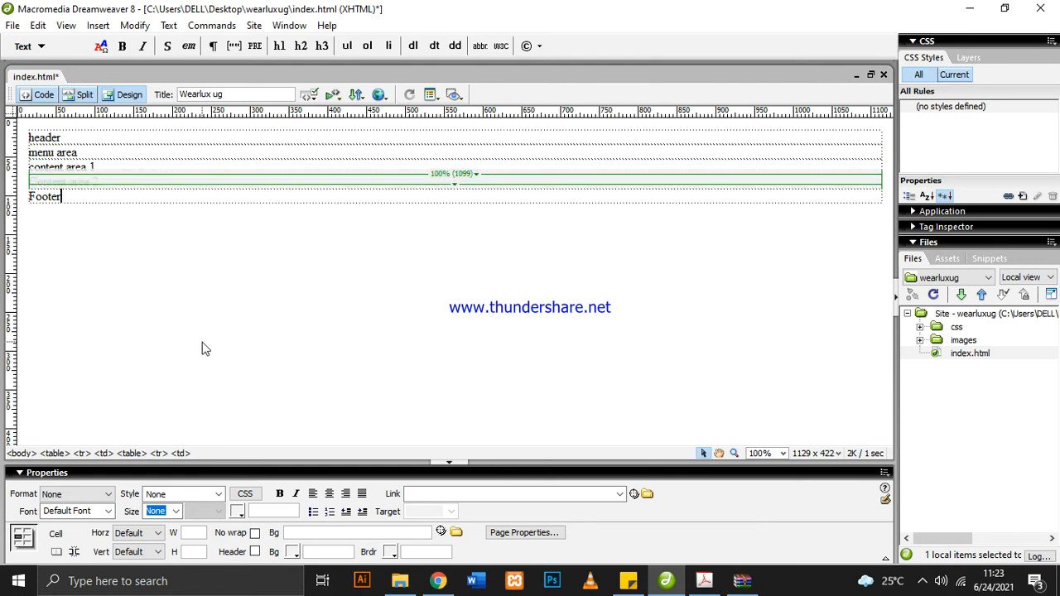
{"action": "left_click", "coordinate": [54, 454]}
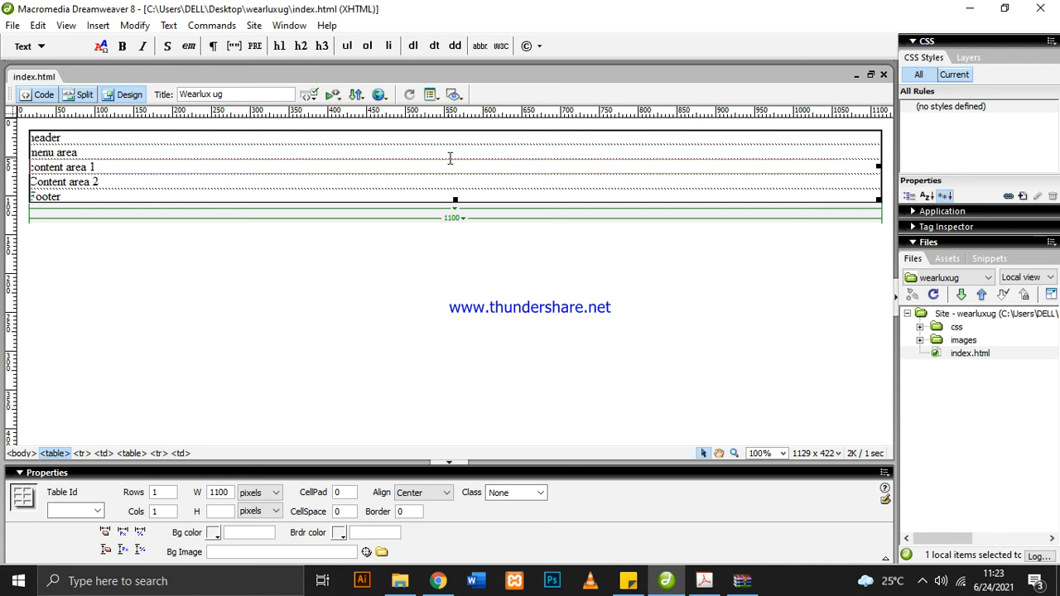
{"action": "left_click", "coordinate": [455, 147]}
{"action": "left_click", "coordinate": [433, 268]}
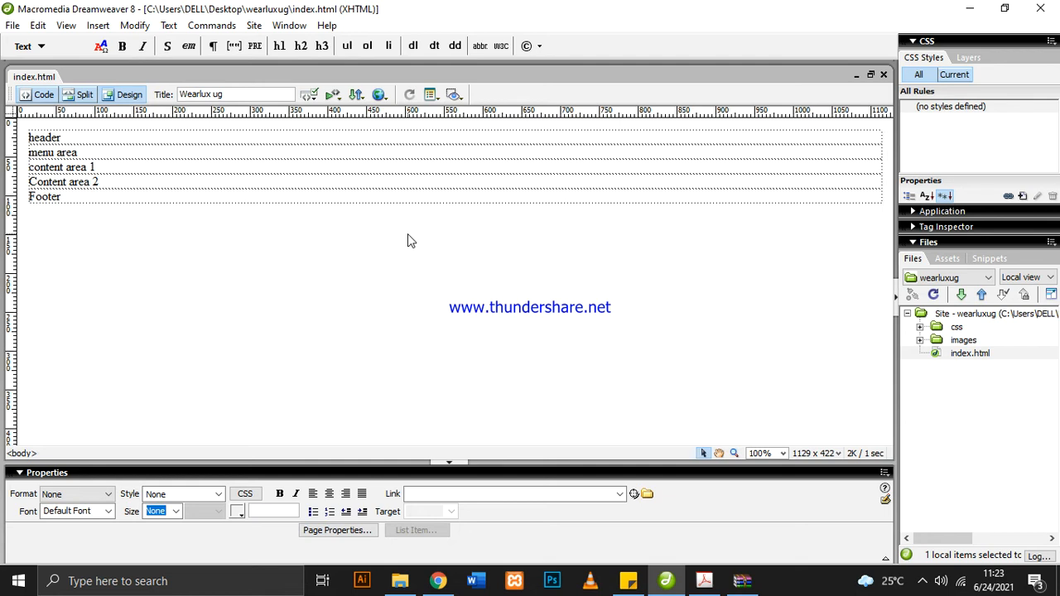
Examine the header row in the layout PDF, and back in Dreamweaver delete the placeholder text "header" from the header table
{"action": "left_click", "coordinate": [704, 581]}
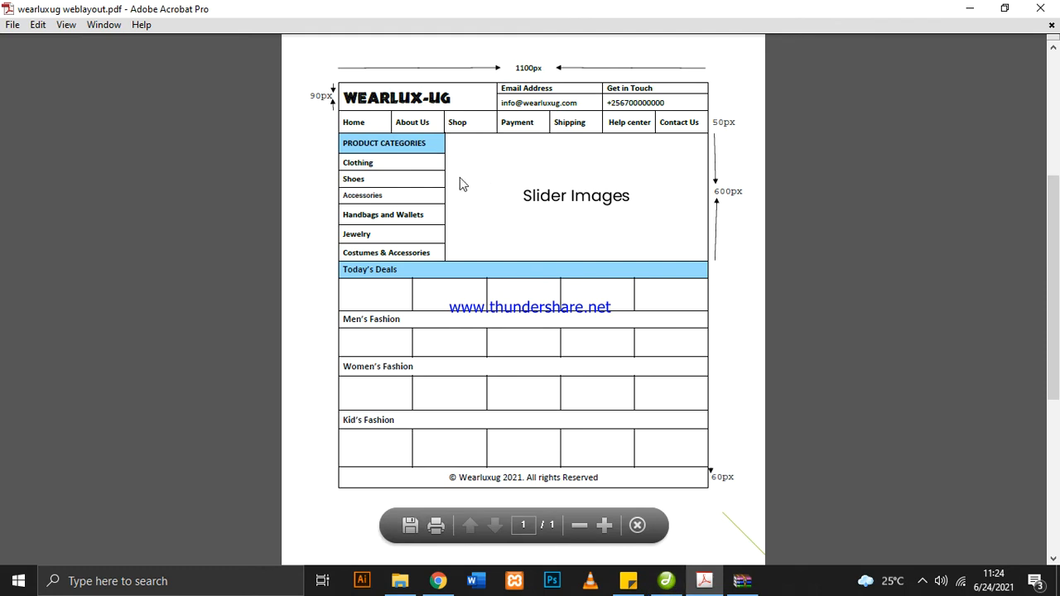
{"action": "left_click_drag", "start_coordinate": [344, 97], "coordinate": [689, 98]}
{"action": "left_click", "coordinate": [688, 98]}
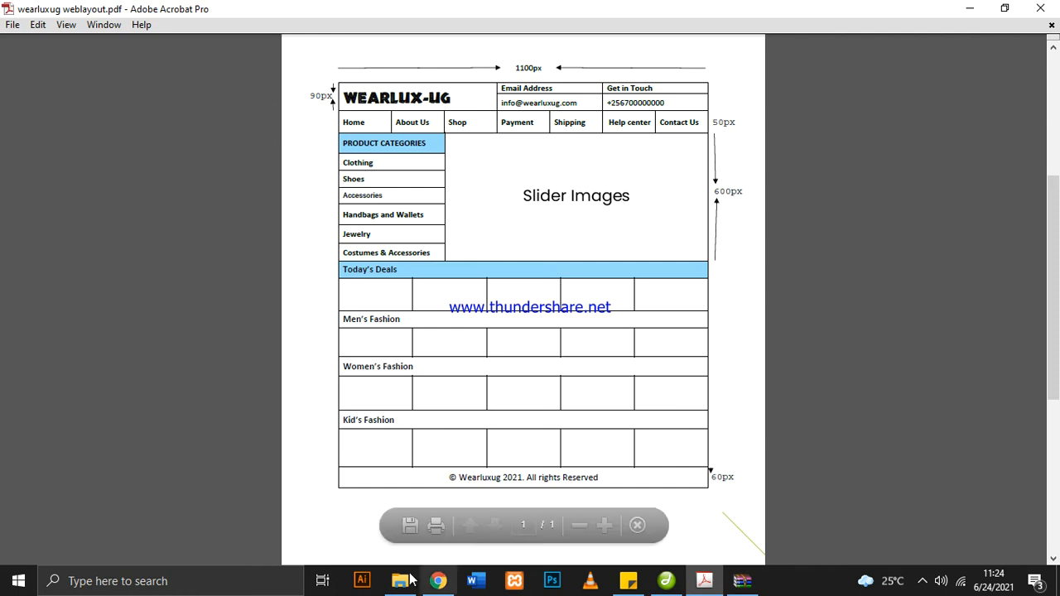
{"action": "left_click", "coordinate": [667, 580]}
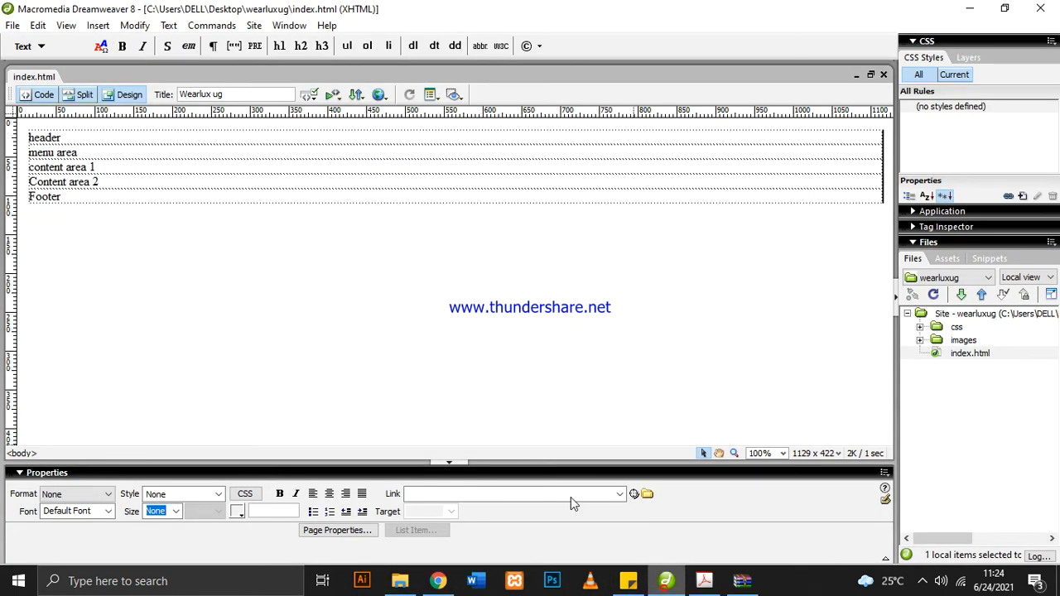
{"action": "left_click", "coordinate": [72, 137]}
{"action": "double_click", "coordinate": [35, 139]}
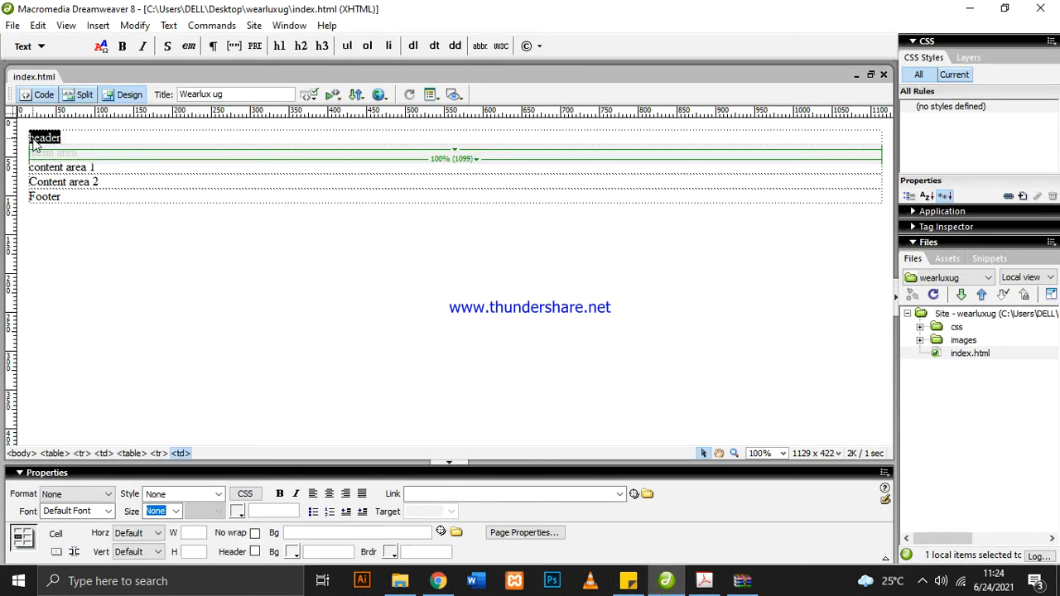
{"action": "key", "text": "Delete"}
Split the empty header cell into 3 columns and place the cursor in the first one
{"action": "right_click", "coordinate": [83, 139]}
{"action": "left_click", "coordinate": [56, 139]}
{"action": "right_click", "coordinate": [54, 138]}
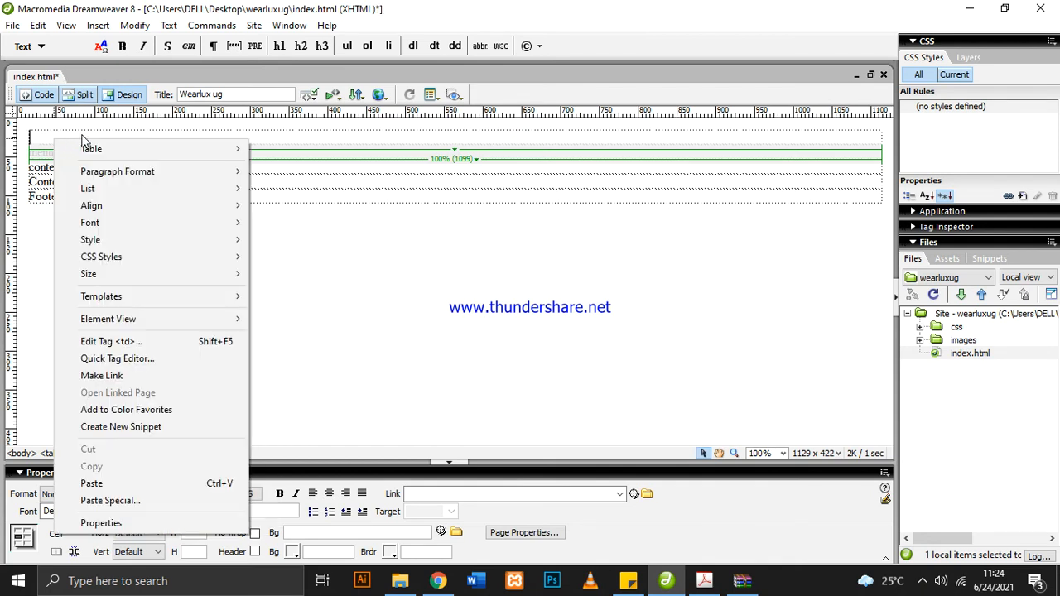
{"action": "mouse_move", "coordinate": [186, 149]}
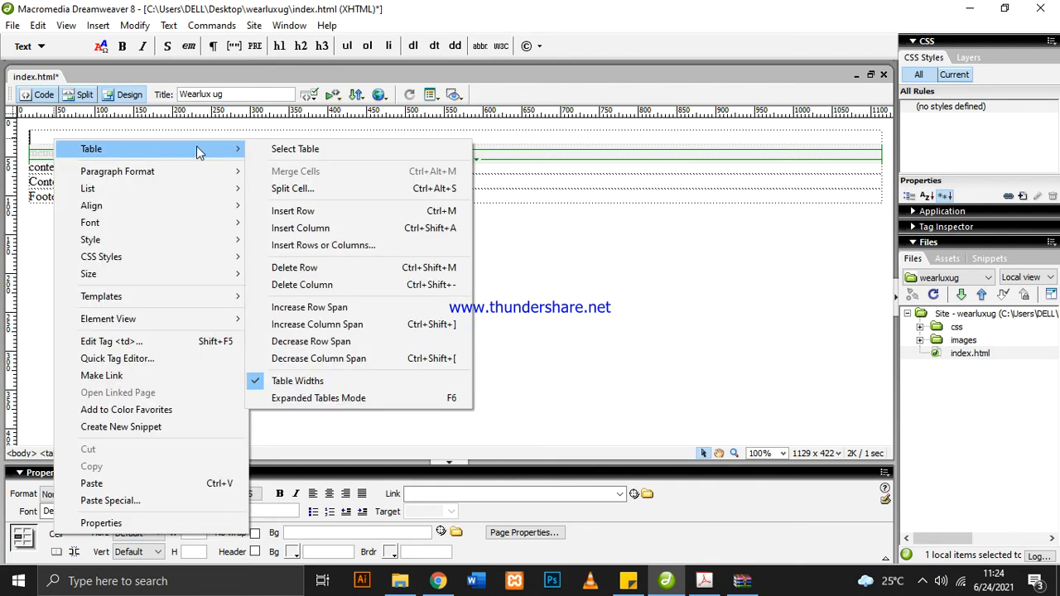
{"action": "left_click", "coordinate": [292, 189]}
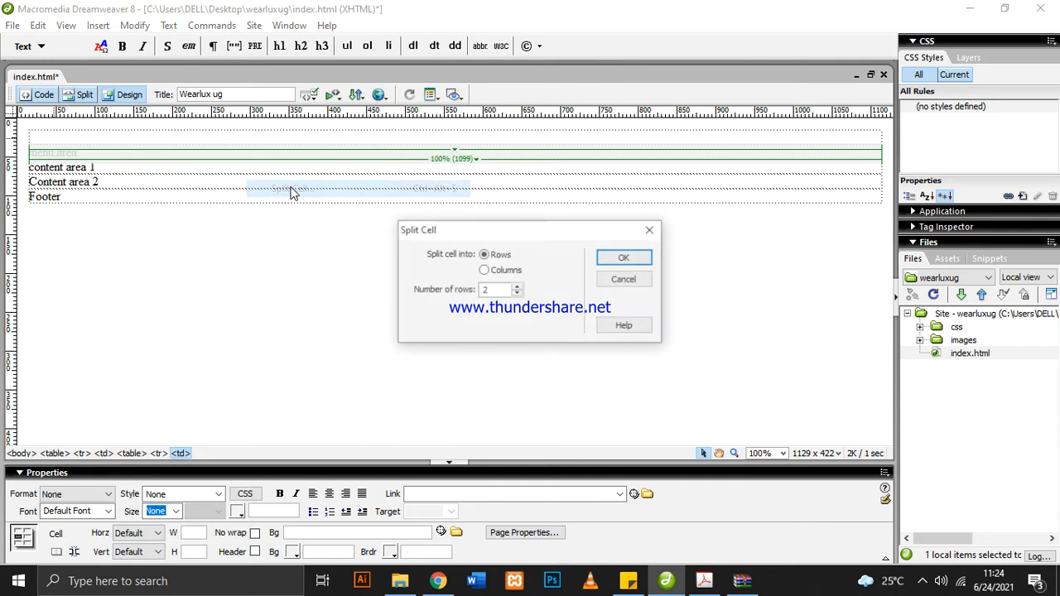
{"action": "left_click", "coordinate": [485, 271]}
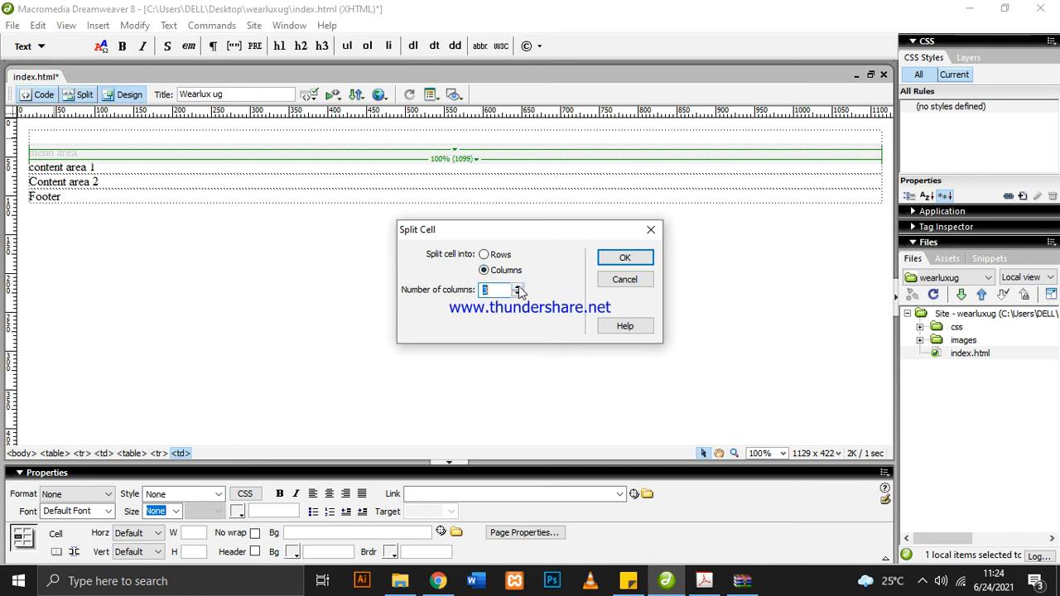
{"action": "left_click", "coordinate": [613, 262]}
{"action": "left_click", "coordinate": [198, 134]}
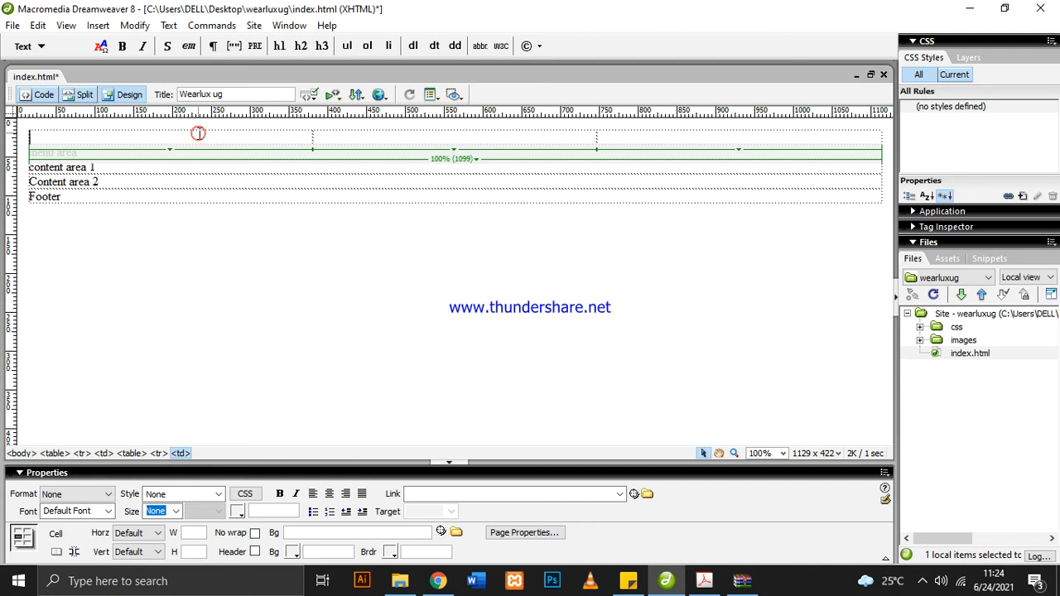
Switch to the layout PDF and copy the WEARLUX-UG heading text
{"action": "left_click", "coordinate": [705, 580]}
{"action": "left_click_drag", "start_coordinate": [450, 99], "coordinate": [344, 99]}
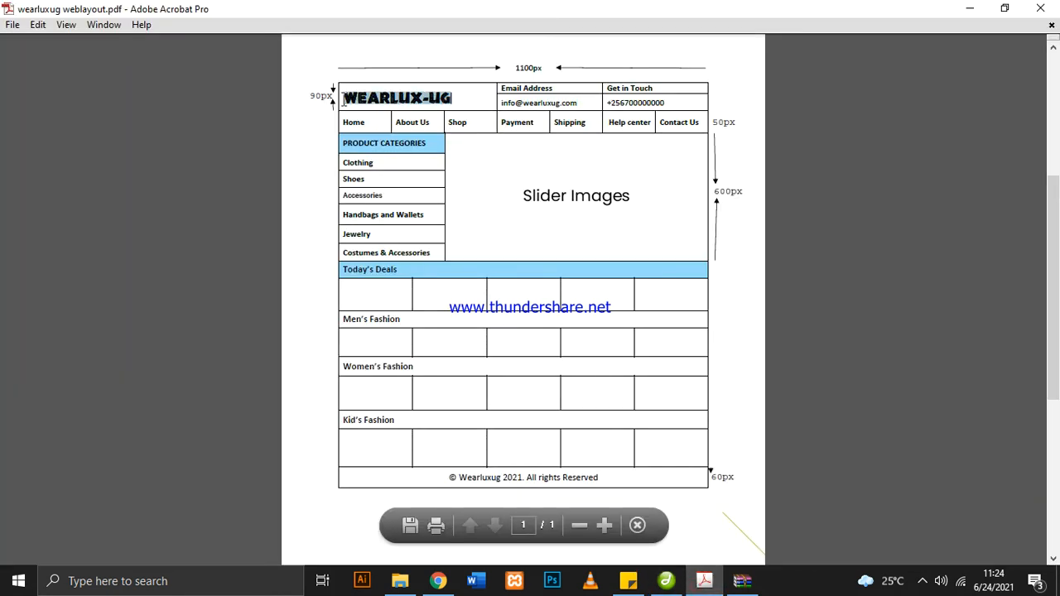
{"action": "right_click", "coordinate": [390, 106]}
{"action": "left_click", "coordinate": [398, 89]}
{"action": "triple_click", "coordinate": [399, 89]}
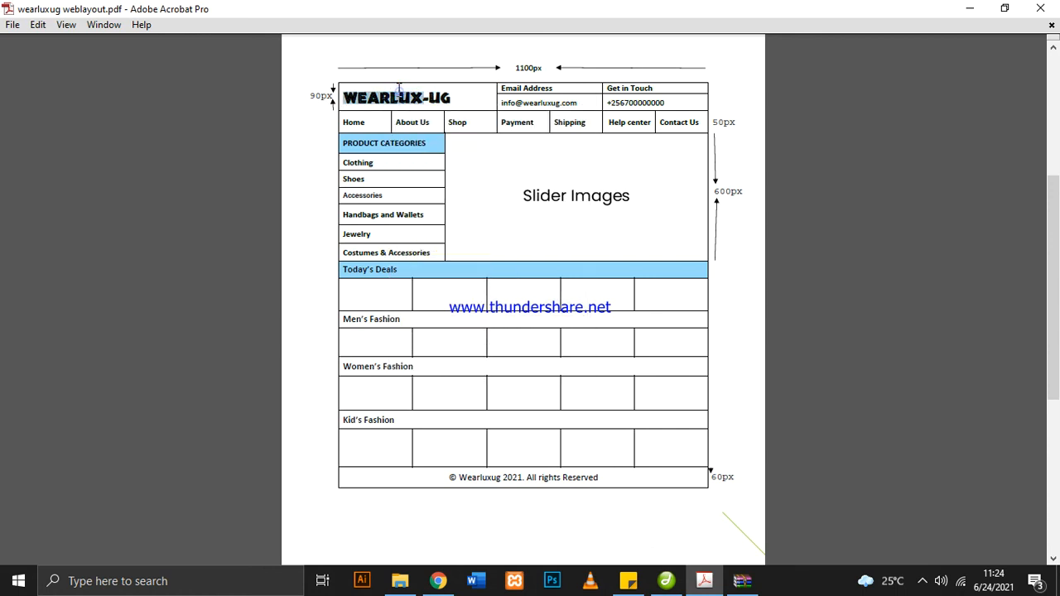
{"action": "right_click", "coordinate": [439, 94]}
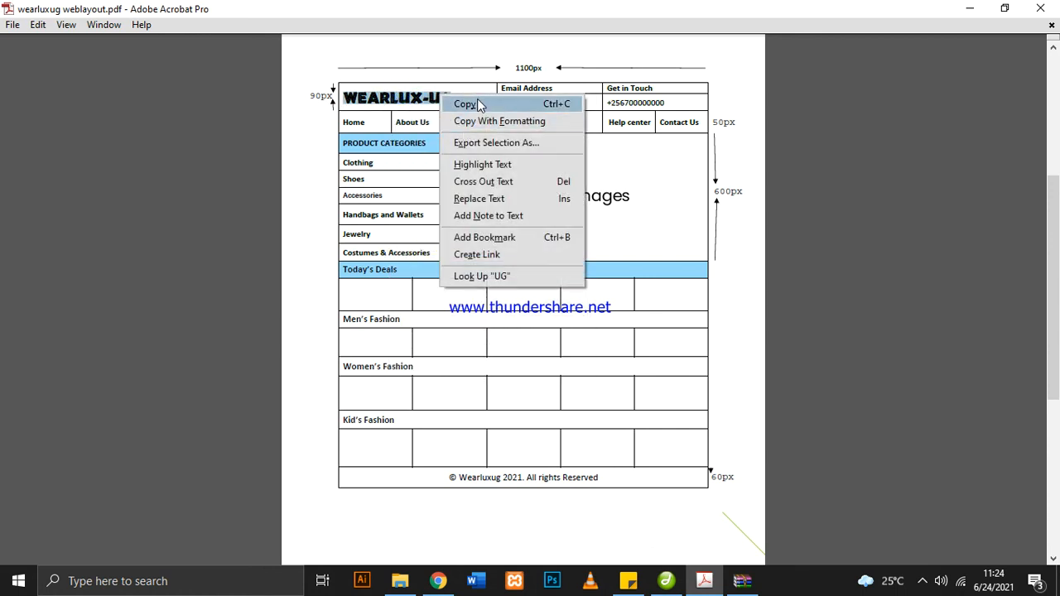
{"action": "left_click", "coordinate": [476, 103]}
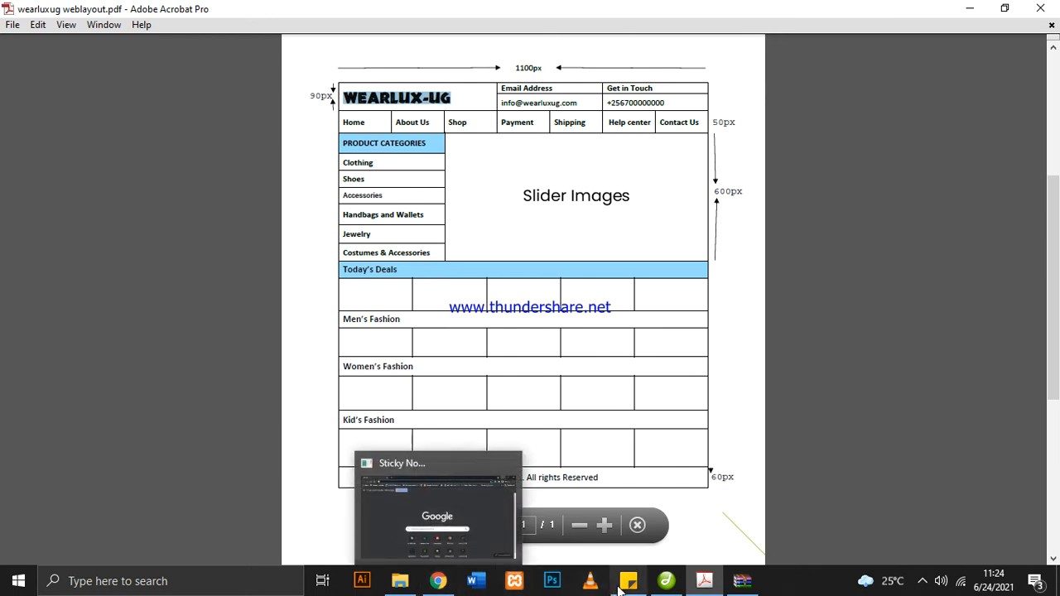
Return to Dreamweaver and paste WEARLUX-UG into the first header cell
{"action": "left_click", "coordinate": [664, 581]}
{"action": "left_click", "coordinate": [140, 130]}
{"action": "left_click", "coordinate": [122, 141]}
{"action": "right_click", "coordinate": [122, 142]}
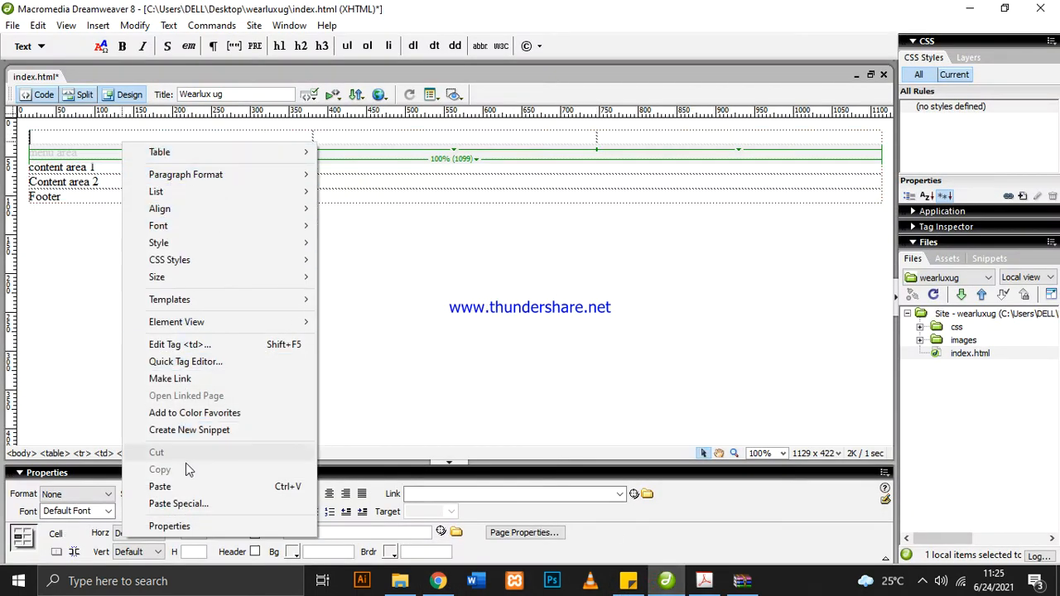
{"action": "left_click", "coordinate": [185, 487]}
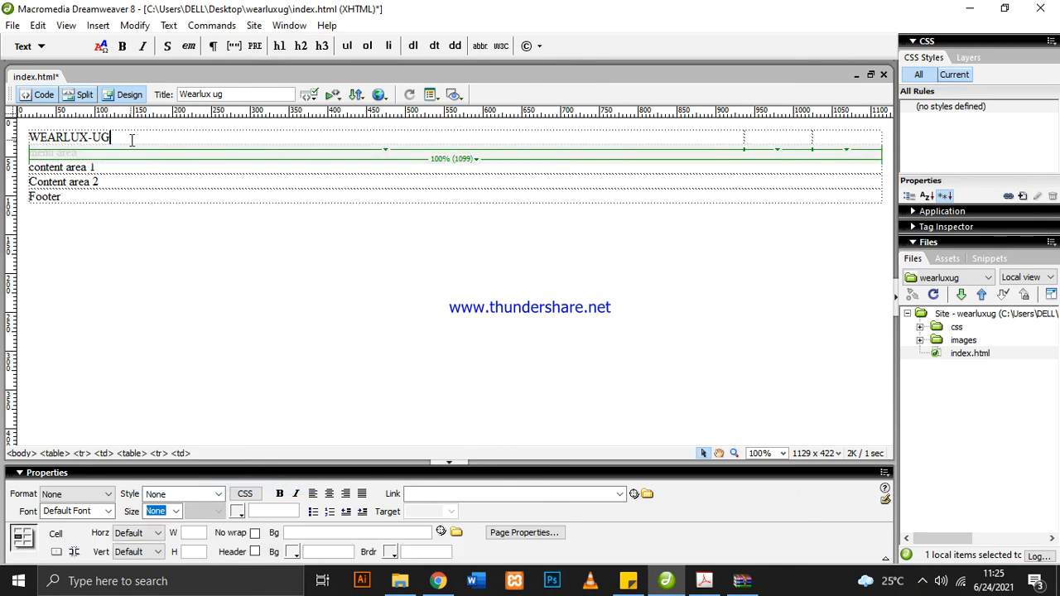
{"action": "left_click", "coordinate": [146, 219]}
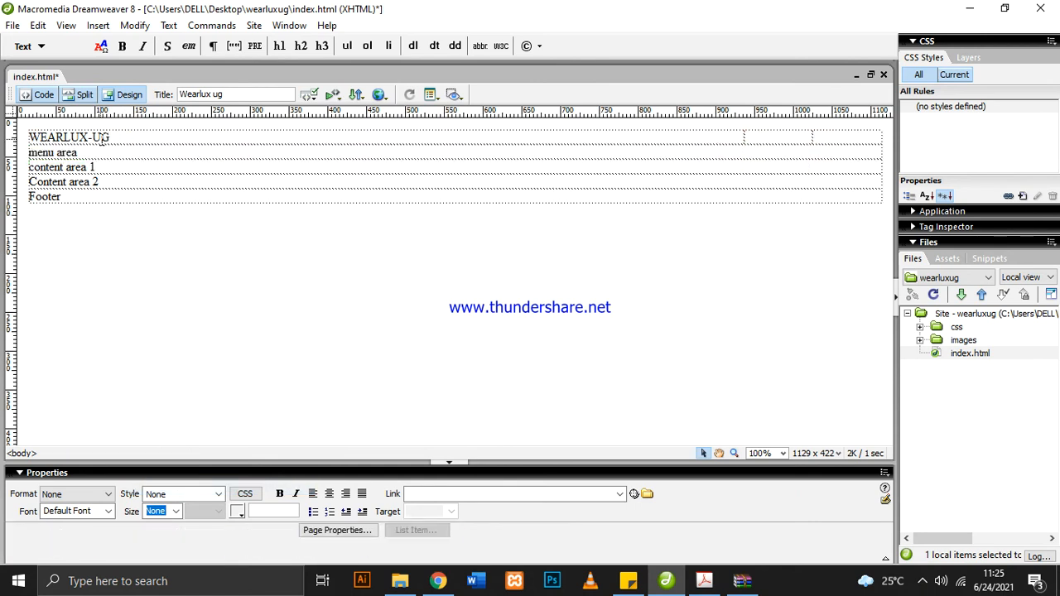
Check the contact cells in the layout PDF, and back in Dreamweaver split the middle header cell into 2 rows
{"action": "left_click", "coordinate": [776, 140]}
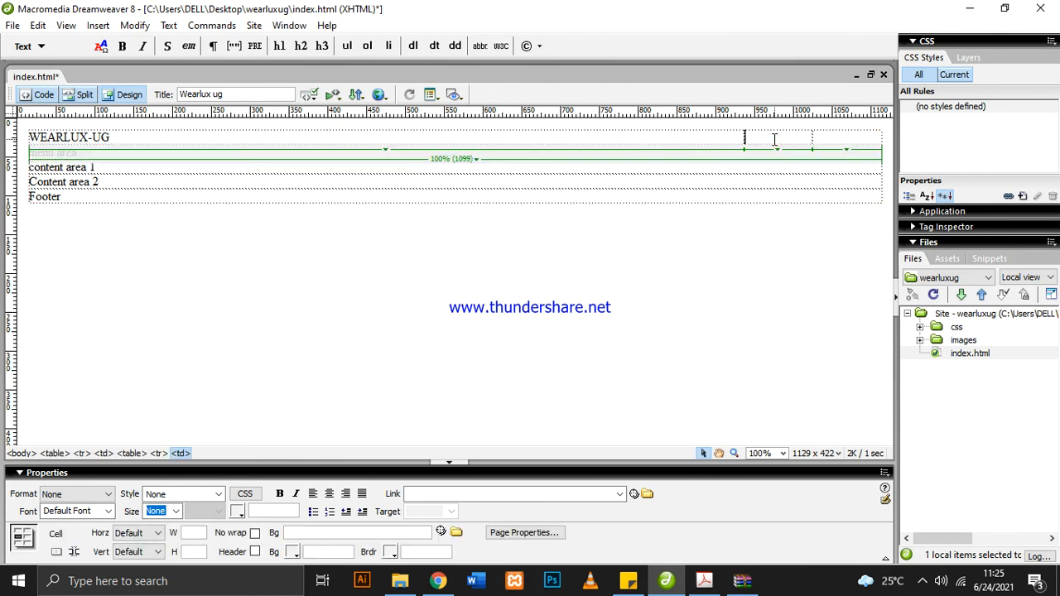
{"action": "left_click", "coordinate": [702, 583]}
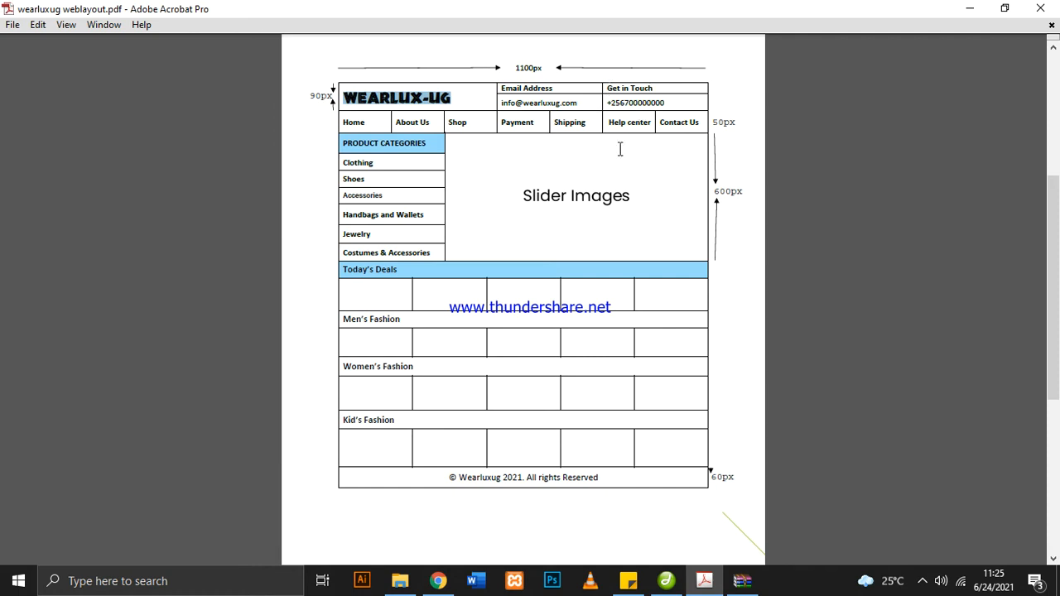
{"action": "left_click", "coordinate": [667, 580]}
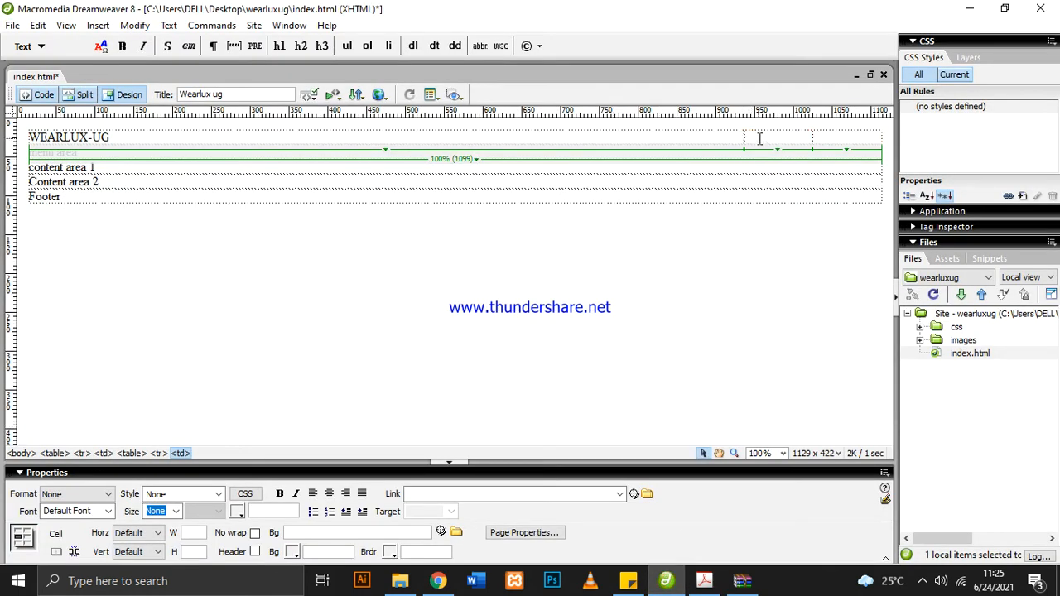
{"action": "right_click", "coordinate": [760, 140]}
{"action": "mouse_move", "coordinate": [783, 148]}
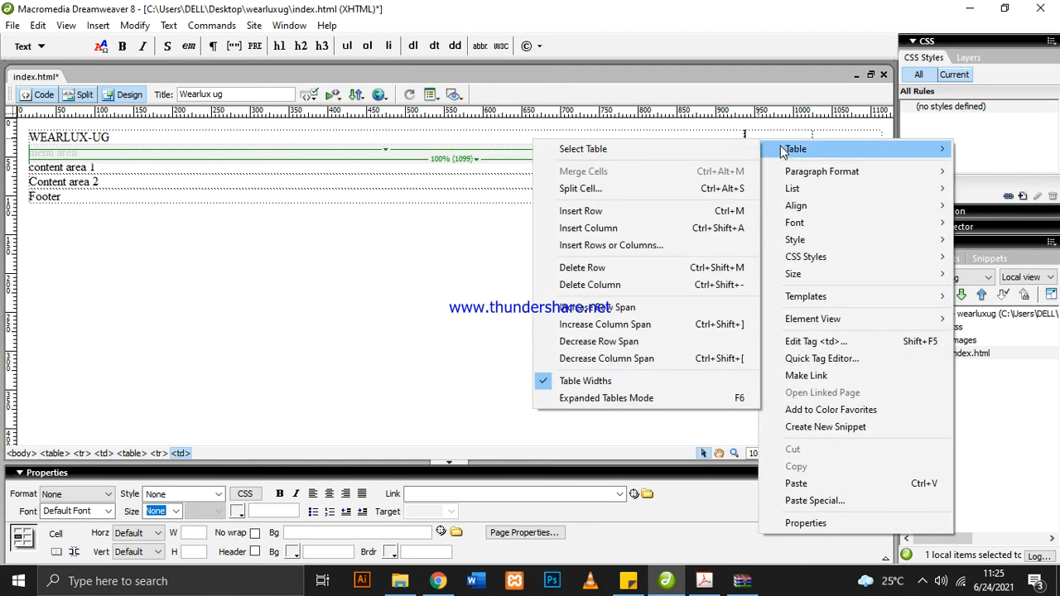
{"action": "left_click", "coordinate": [643, 188]}
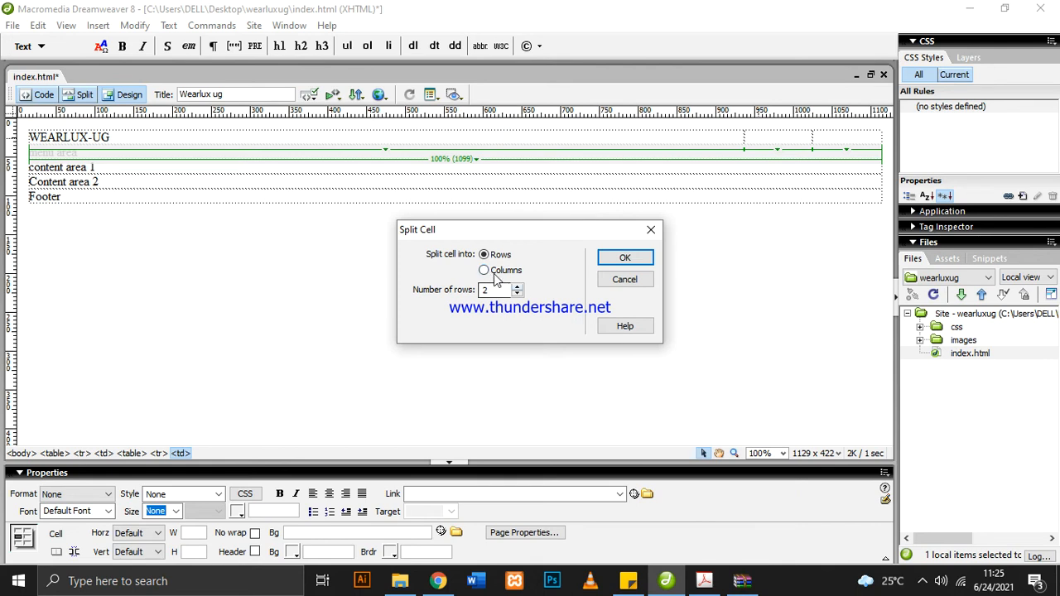
{"action": "left_click", "coordinate": [625, 259]}
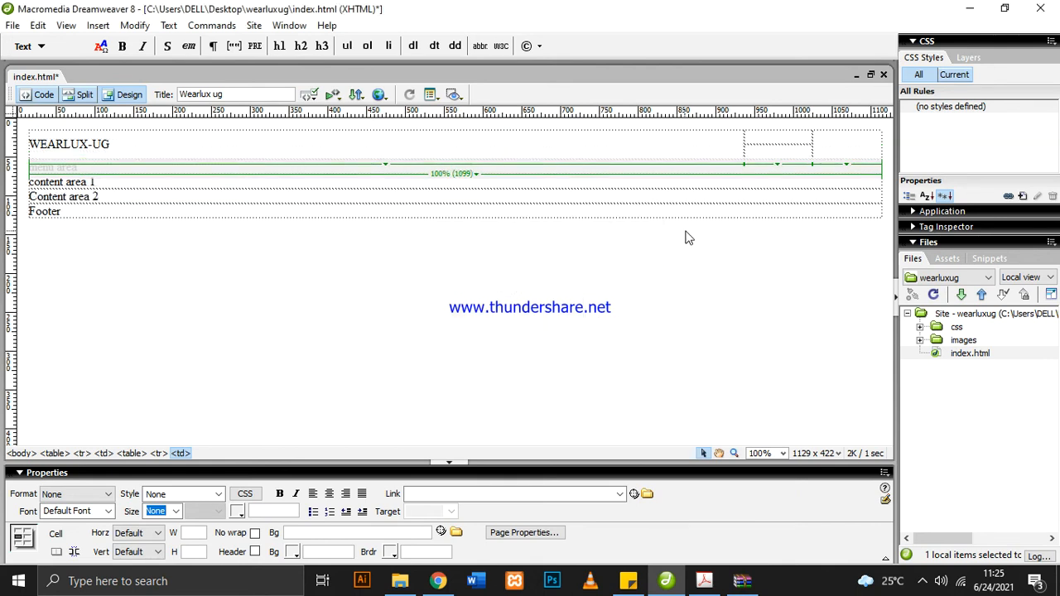
Split the third header cell into 2 rows
{"action": "right_click", "coordinate": [824, 147]}
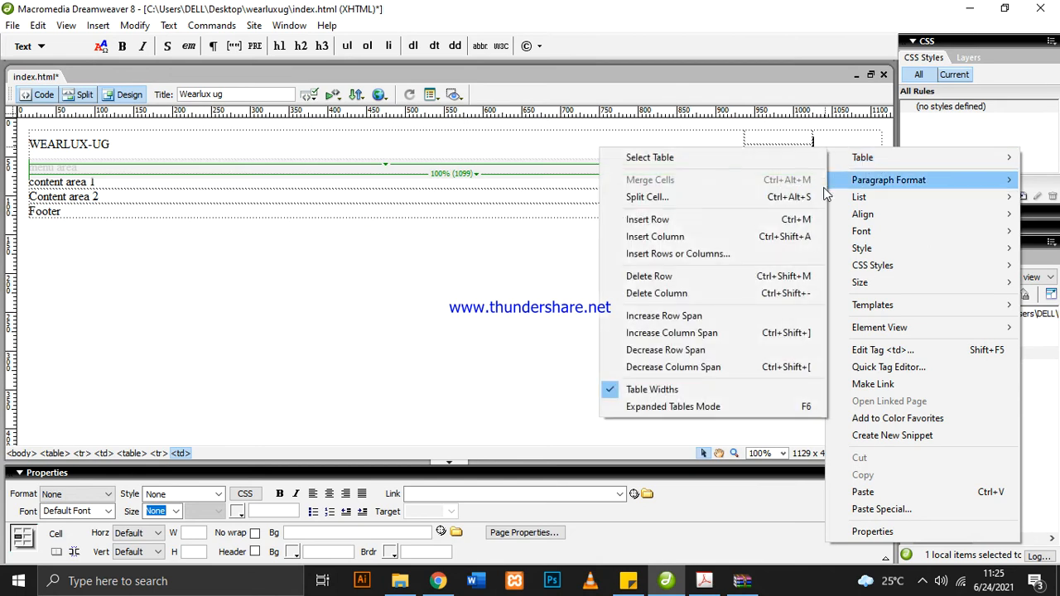
{"action": "left_click", "coordinate": [746, 197]}
{"action": "left_click", "coordinate": [620, 257]}
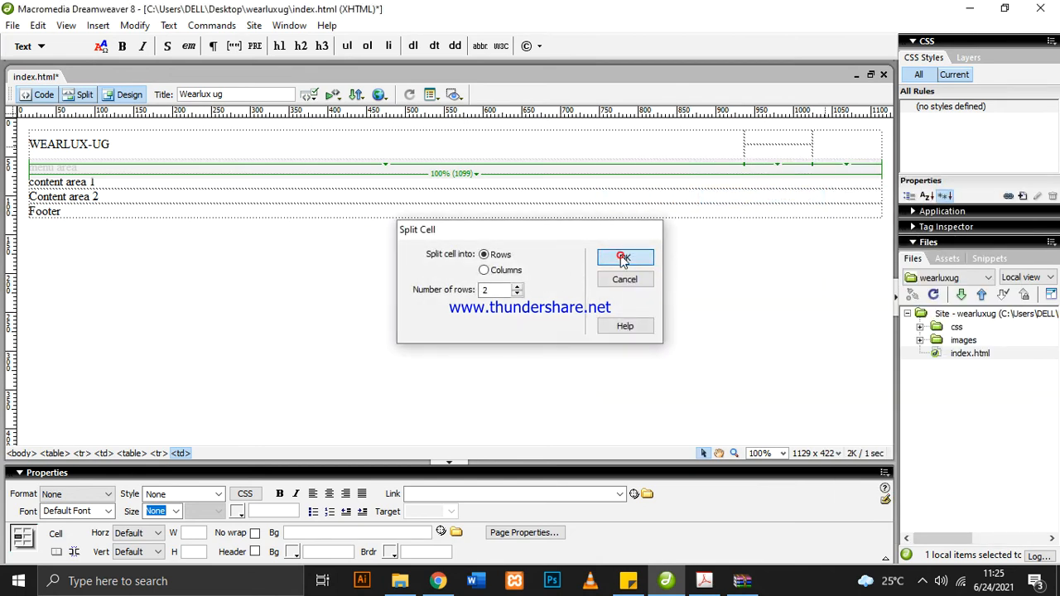
{"action": "left_click", "coordinate": [921, 583]}
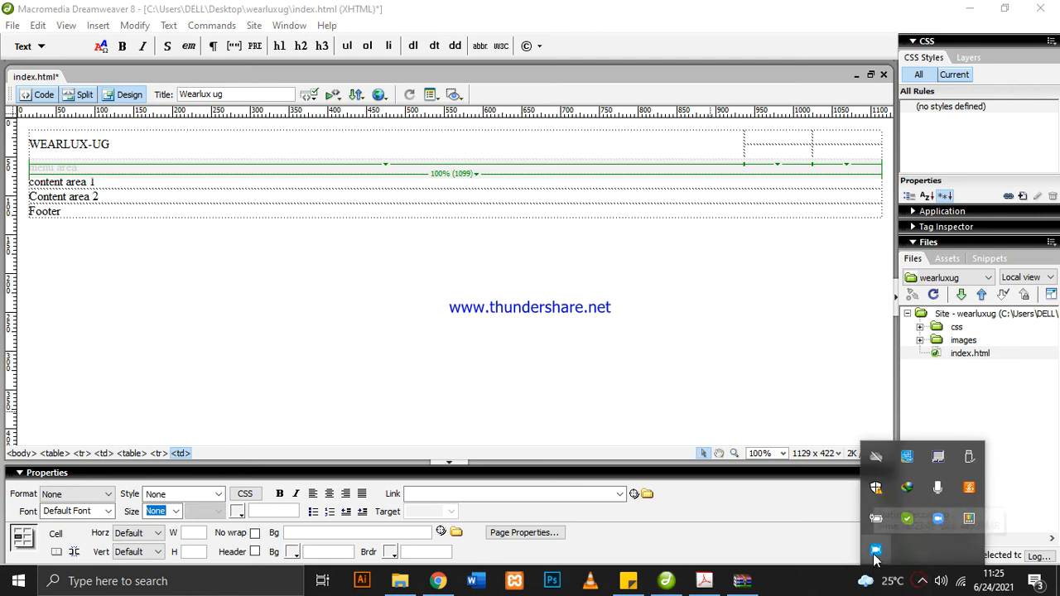
{"action": "left_click", "coordinate": [922, 583]}
Copy the "Email Address" label from the layout PDF and paste it into the middle column's upper cell in Dreamweaver
{"action": "left_click", "coordinate": [706, 581]}
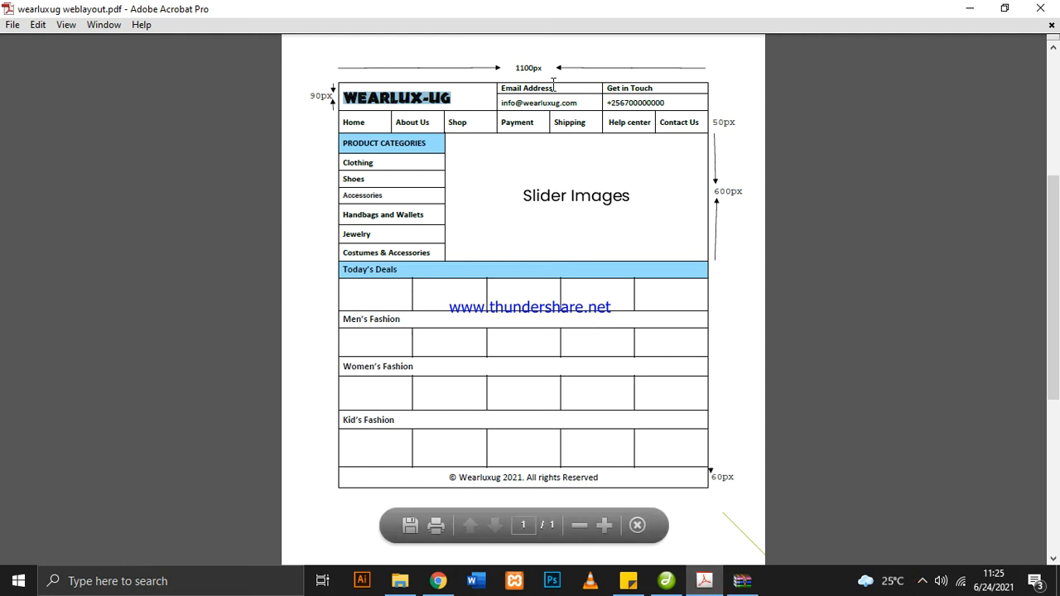
{"action": "left_click_drag", "start_coordinate": [566, 90], "coordinate": [506, 90]}
{"action": "right_click", "coordinate": [505, 89]}
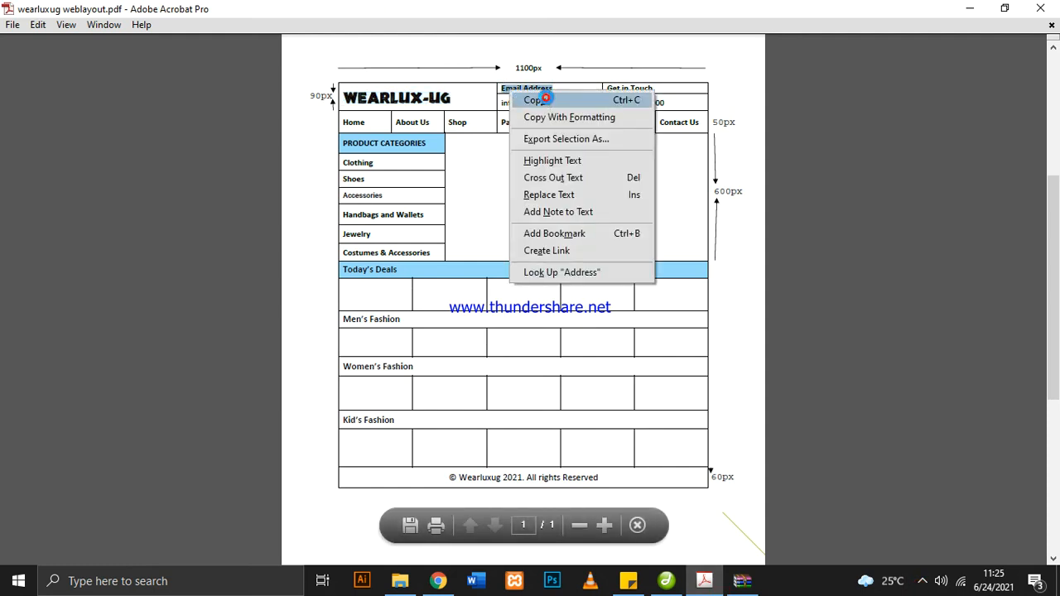
{"action": "left_click", "coordinate": [530, 99]}
{"action": "left_click", "coordinate": [666, 582]}
{"action": "right_click", "coordinate": [748, 141]}
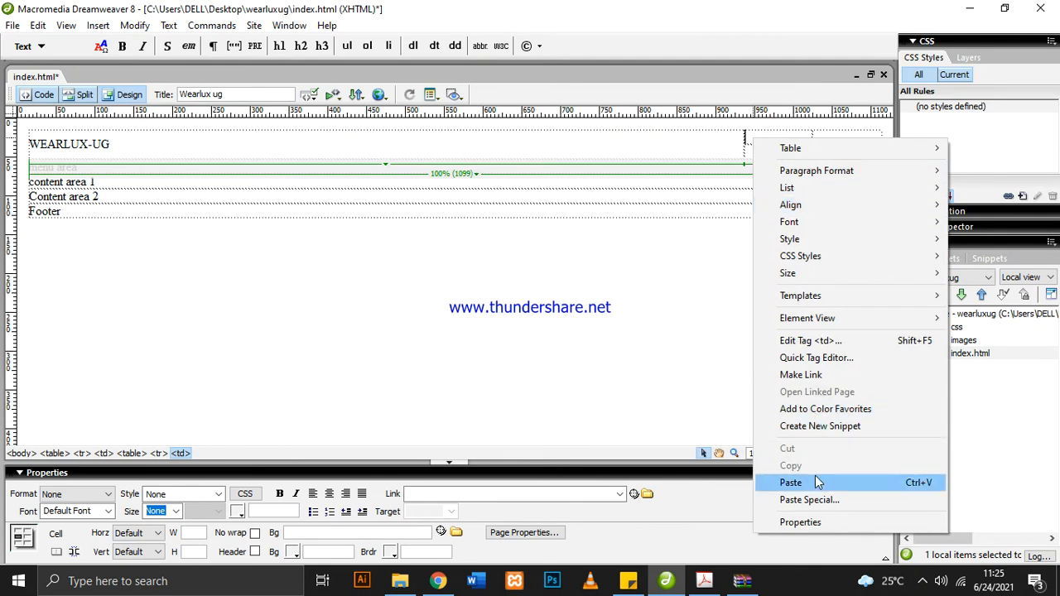
{"action": "left_click", "coordinate": [816, 482]}
Copy the contact e-mail from the layout PDF and paste it into the cell below "Email Address" in Dreamweaver
{"action": "left_click", "coordinate": [705, 582]}
{"action": "left_click", "coordinate": [707, 582]}
{"action": "left_click", "coordinate": [706, 581]}
{"action": "left_click_drag", "start_coordinate": [585, 101], "coordinate": [502, 104]}
{"action": "right_click", "coordinate": [512, 106]}
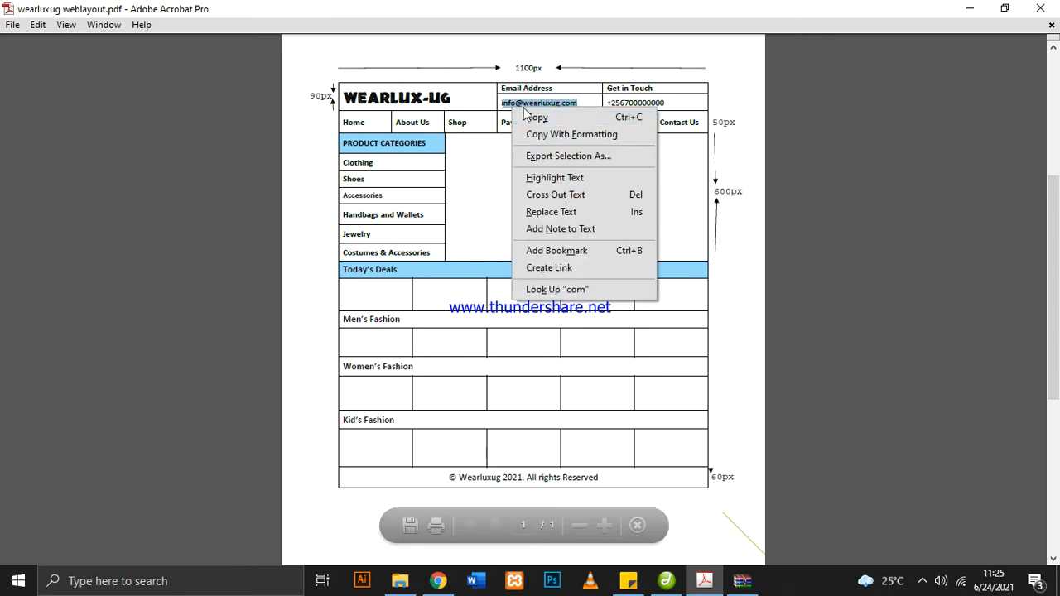
{"action": "left_click", "coordinate": [534, 117]}
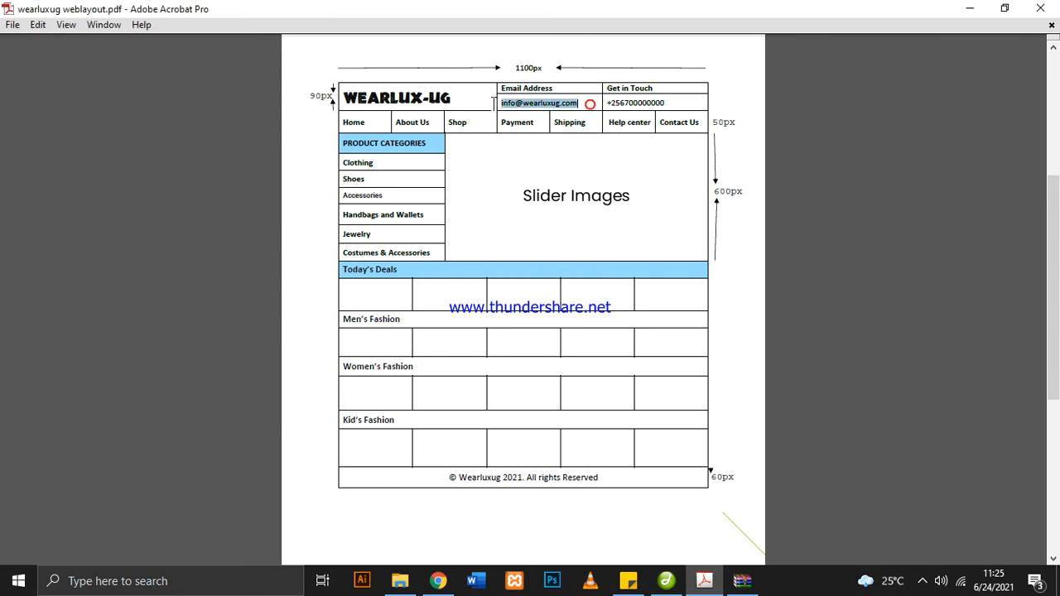
{"action": "right_click", "coordinate": [530, 106]}
{"action": "left_click", "coordinate": [572, 114]}
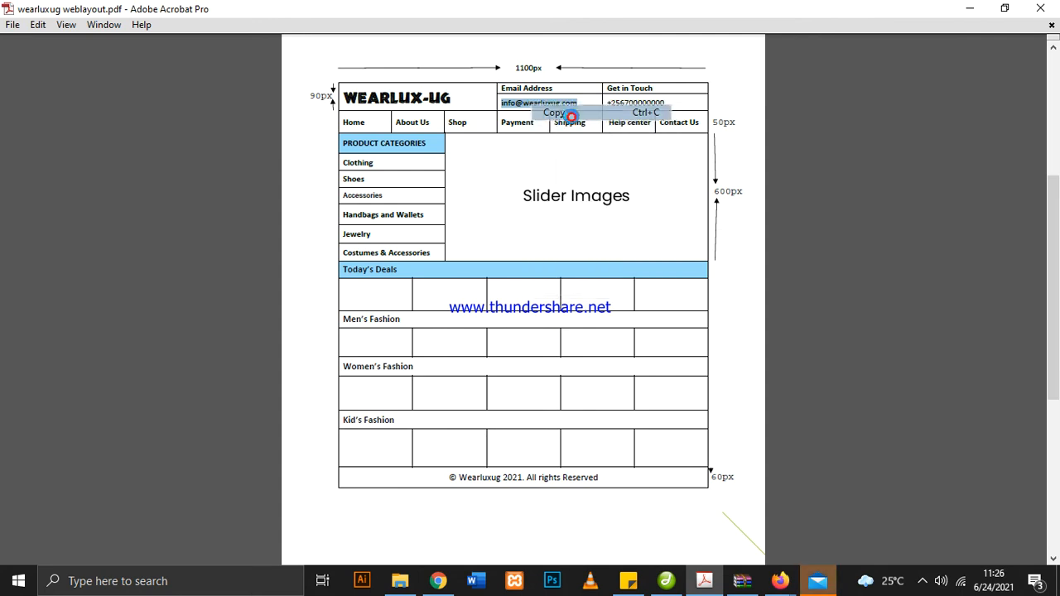
{"action": "left_click", "coordinate": [667, 581]}
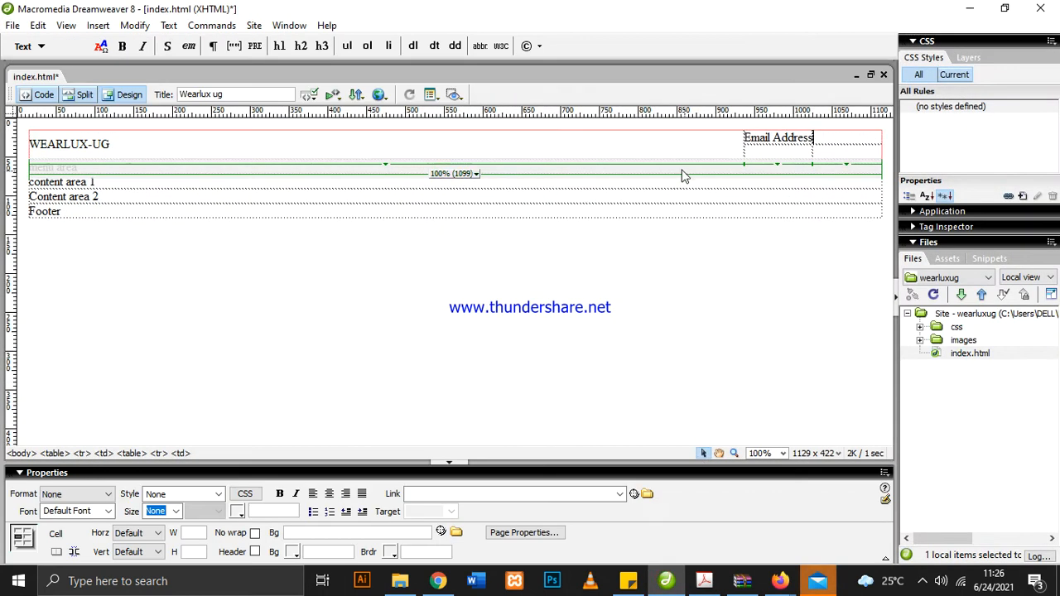
{"action": "left_click", "coordinate": [750, 152]}
{"action": "key", "text": "ctrl+v"}
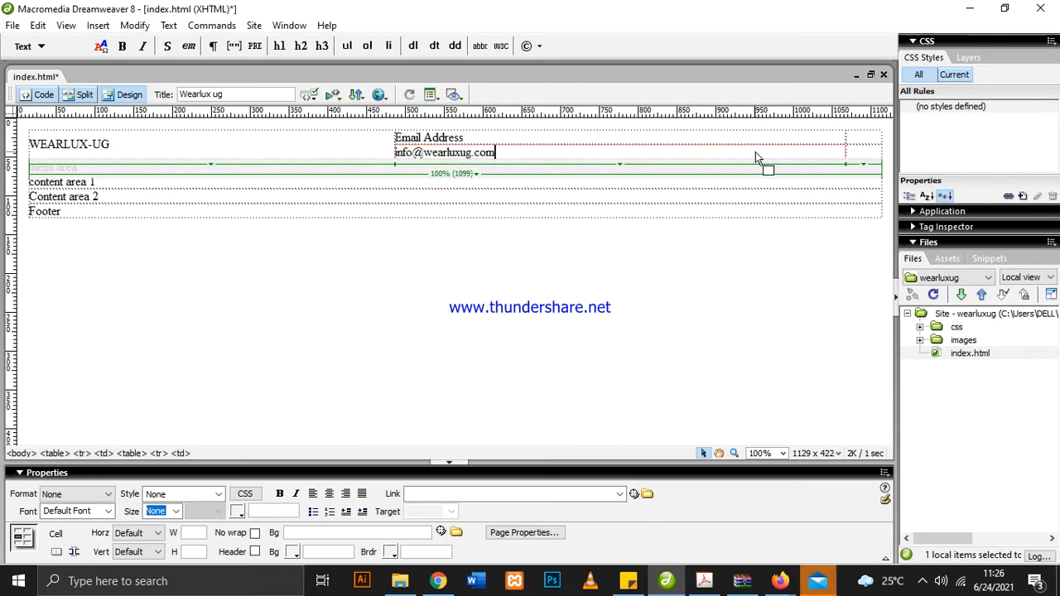
Copy the "Get in Touch" label from the layout PDF and paste it into the third column's upper cell in Dreamweaver
{"action": "left_click", "coordinate": [868, 136]}
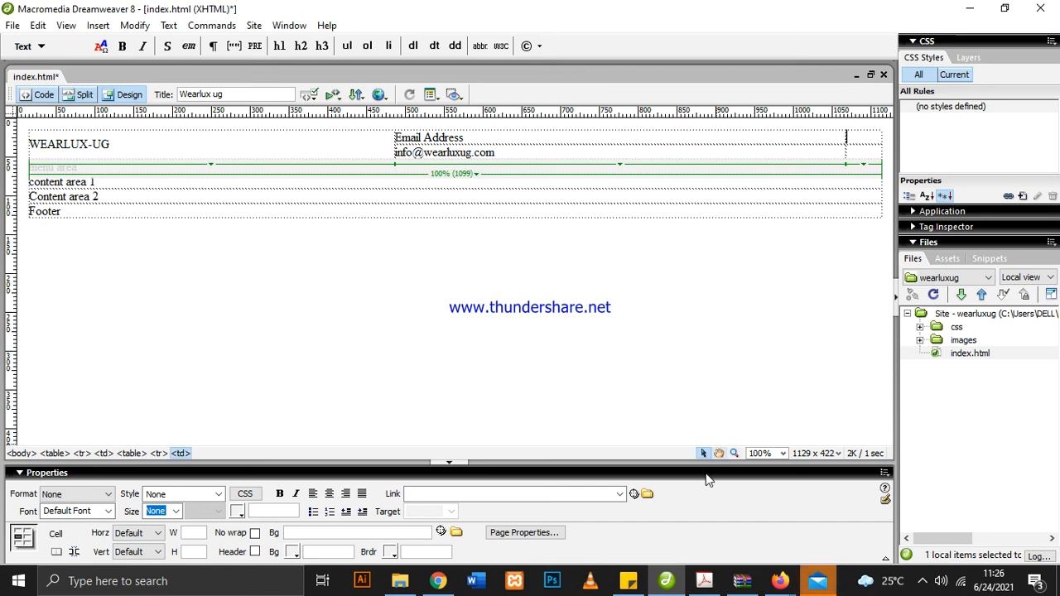
{"action": "left_click", "coordinate": [704, 581]}
{"action": "left_click_drag", "start_coordinate": [659, 90], "coordinate": [627, 88]}
{"action": "left_click", "coordinate": [652, 93]}
{"action": "left_click", "coordinate": [662, 91]}
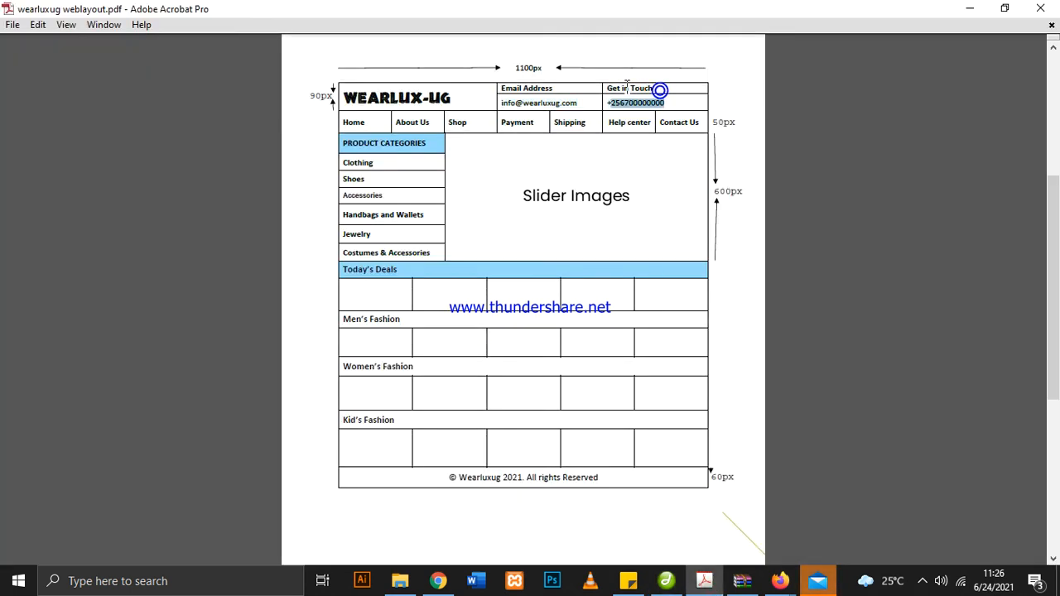
{"action": "left_click", "coordinate": [654, 85]}
{"action": "right_click", "coordinate": [617, 86]}
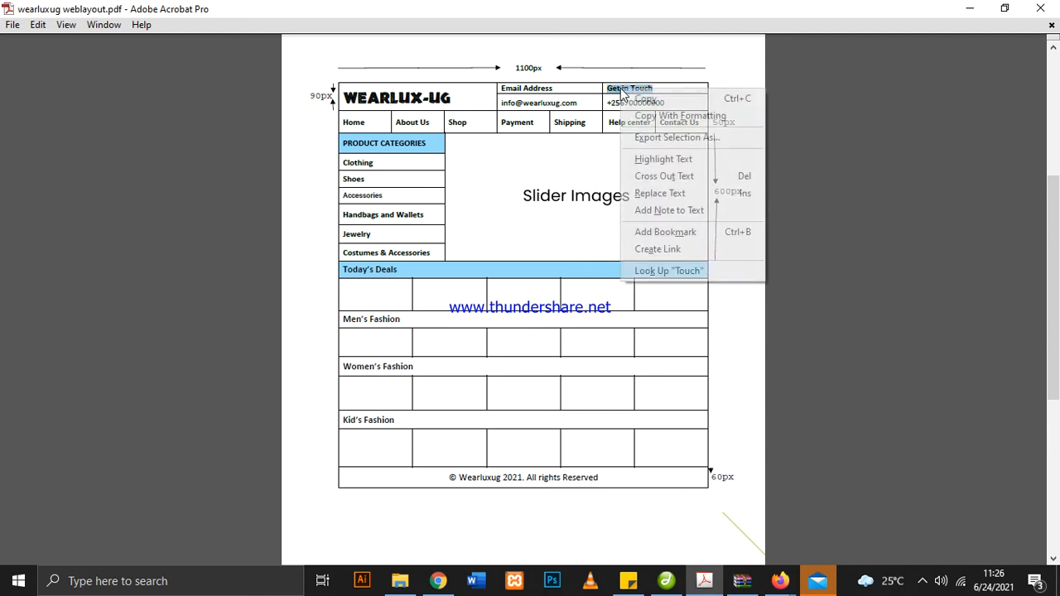
{"action": "left_click", "coordinate": [653, 97]}
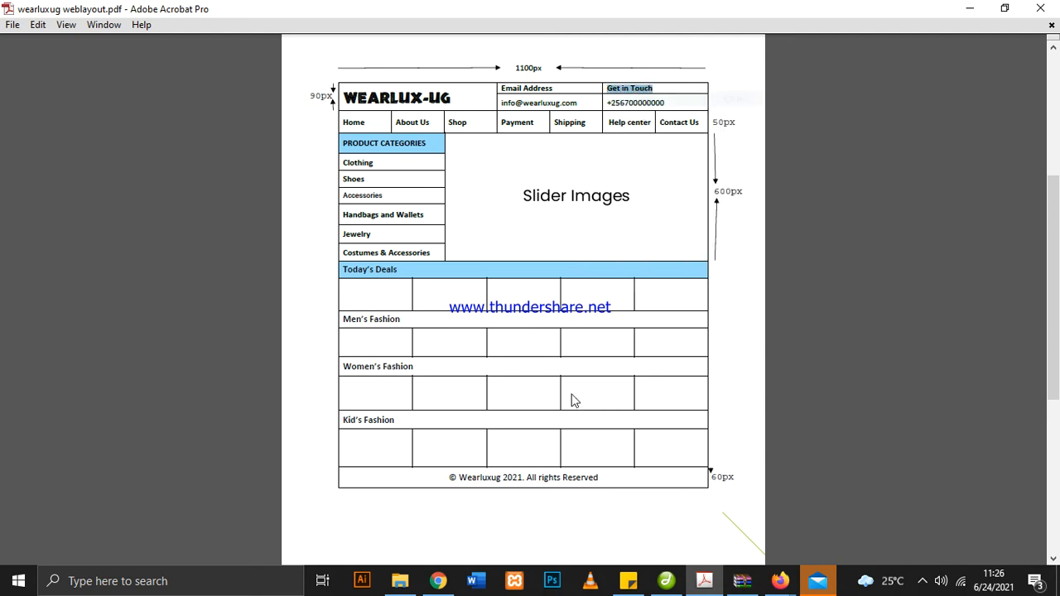
{"action": "left_click", "coordinate": [666, 581]}
{"action": "left_click", "coordinate": [848, 138]}
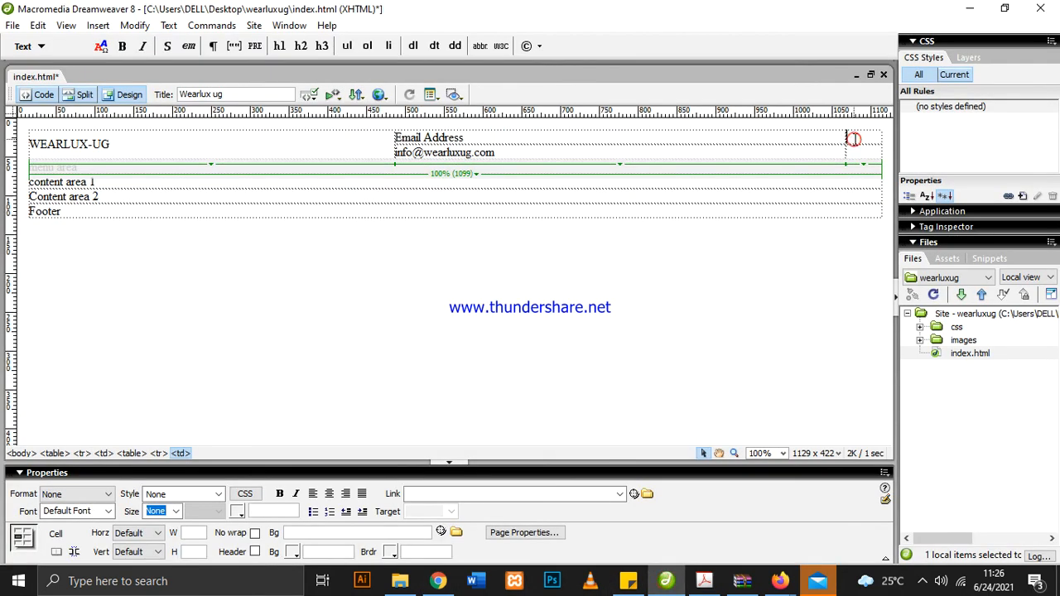
{"action": "key", "text": "ctrl+v"}
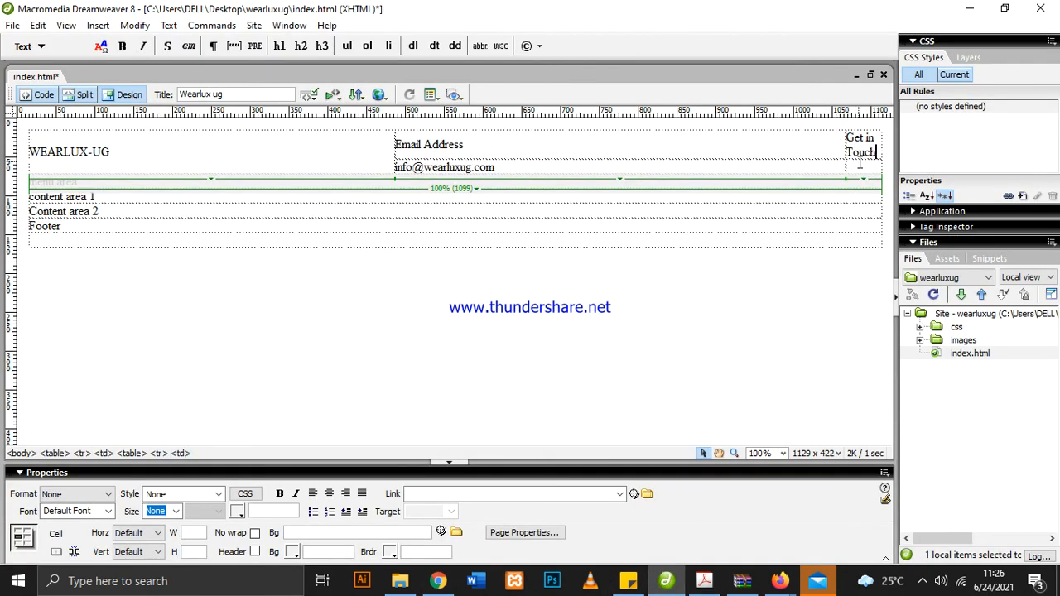
Copy the contact phone number from the layout PDF and paste it into the cell below "Get in Touch" in Dreamweaver
{"action": "left_click", "coordinate": [704, 580]}
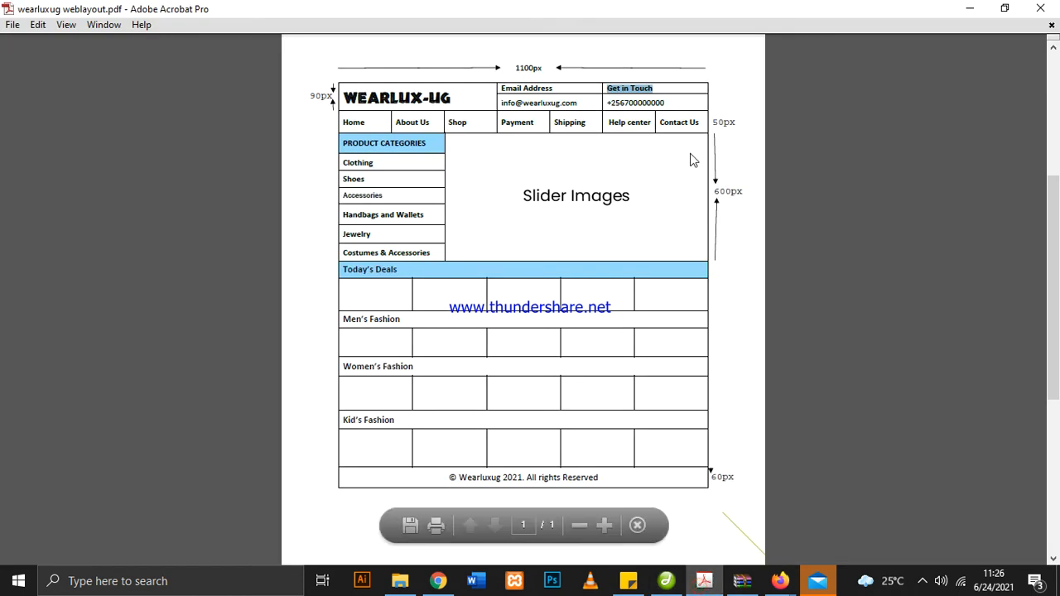
{"action": "left_click_drag", "start_coordinate": [671, 103], "coordinate": [623, 114]}
{"action": "right_click", "coordinate": [624, 106]}
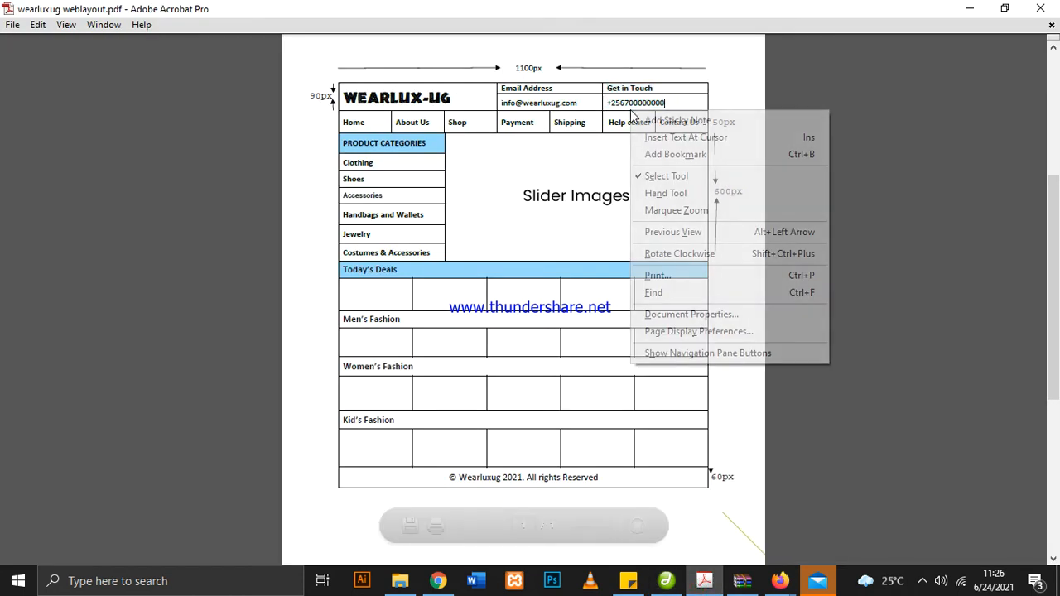
{"action": "left_click", "coordinate": [623, 101]}
{"action": "right_click", "coordinate": [626, 103]}
{"action": "left_click", "coordinate": [648, 109]}
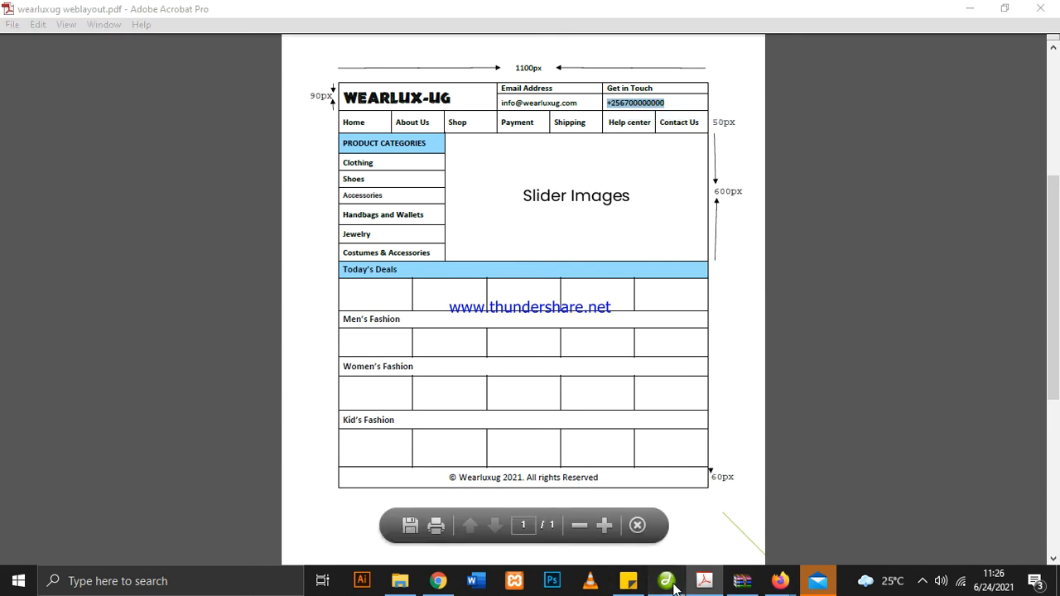
{"action": "left_click", "coordinate": [666, 581]}
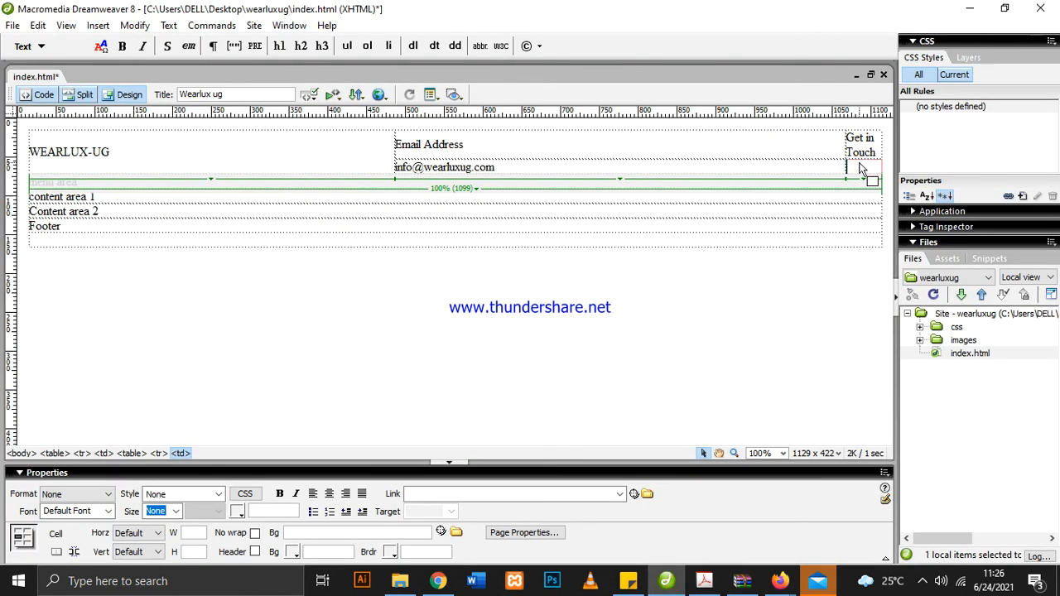
{"action": "key", "text": "ctrl+v"}
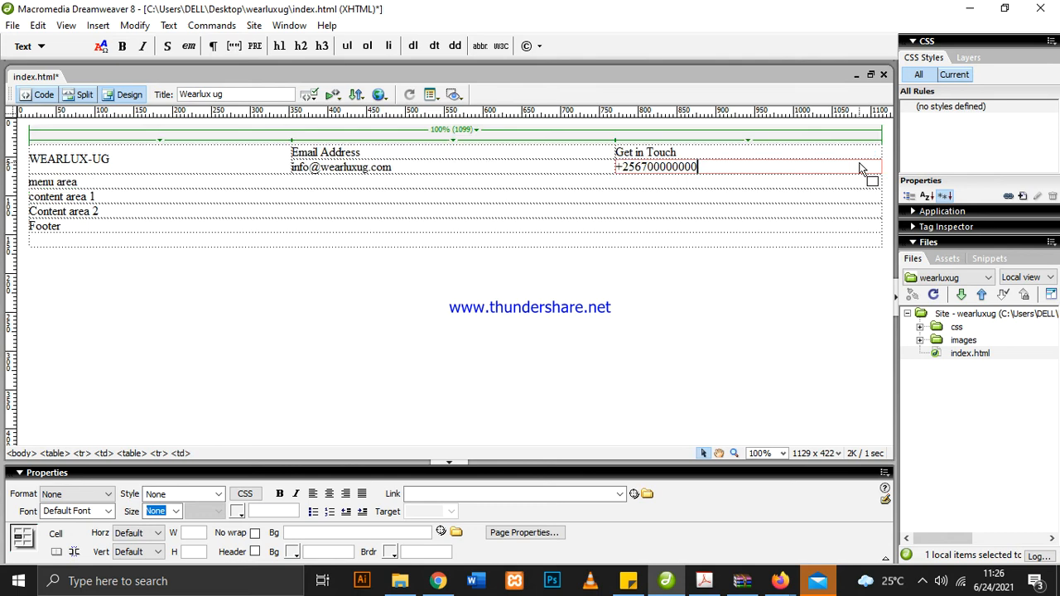
Review the logo, e-mail and phone cells of the header table, and switch to the layout PDF to compare them
{"action": "left_click", "coordinate": [713, 214]}
{"action": "left_click", "coordinate": [221, 149]}
{"action": "left_click", "coordinate": [443, 332]}
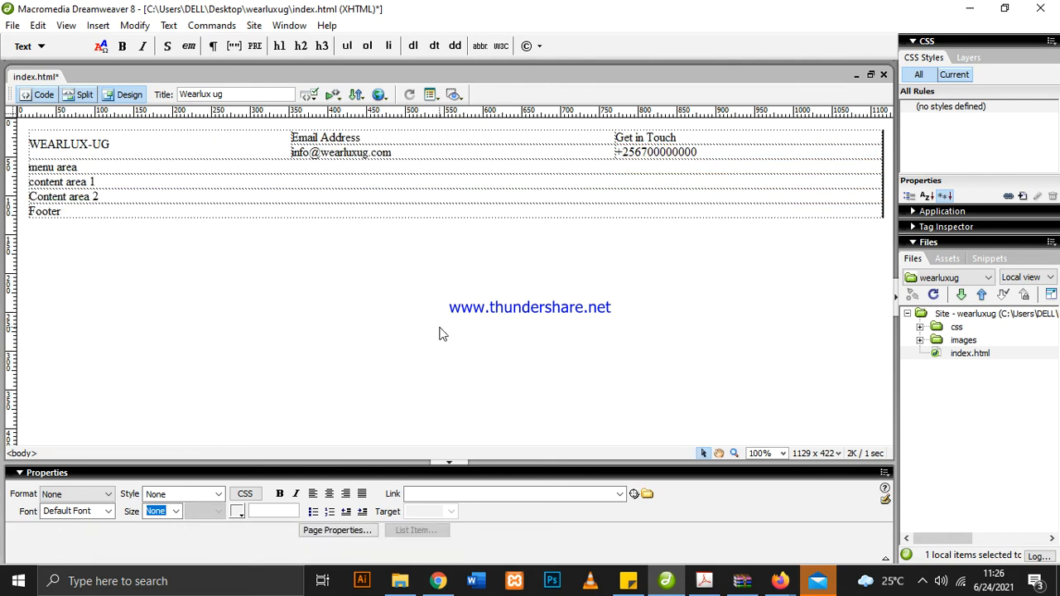
{"action": "left_click", "coordinate": [149, 142]}
{"action": "left_click", "coordinate": [366, 142]}
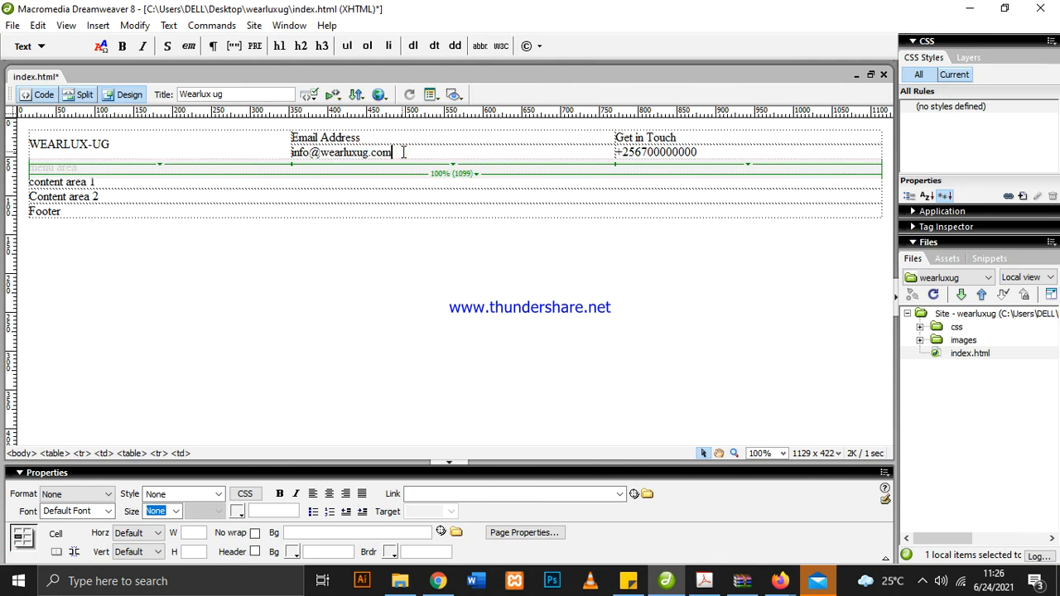
{"action": "left_click_drag", "start_coordinate": [405, 134], "coordinate": [414, 163]}
{"action": "left_click_drag", "start_coordinate": [688, 136], "coordinate": [696, 158]}
{"action": "left_click", "coordinate": [655, 249]}
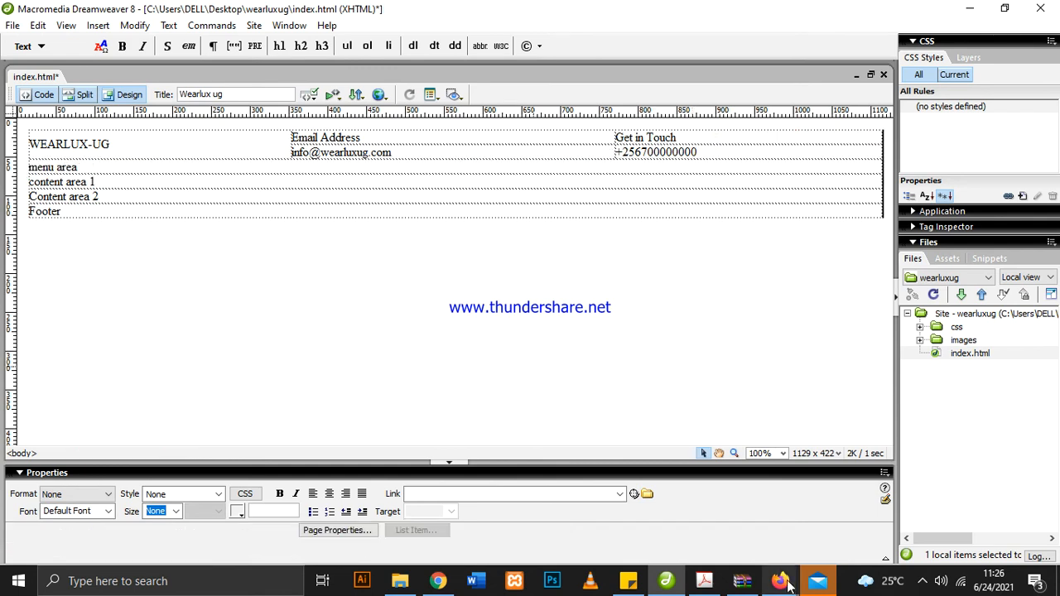
{"action": "left_click", "coordinate": [704, 581]}
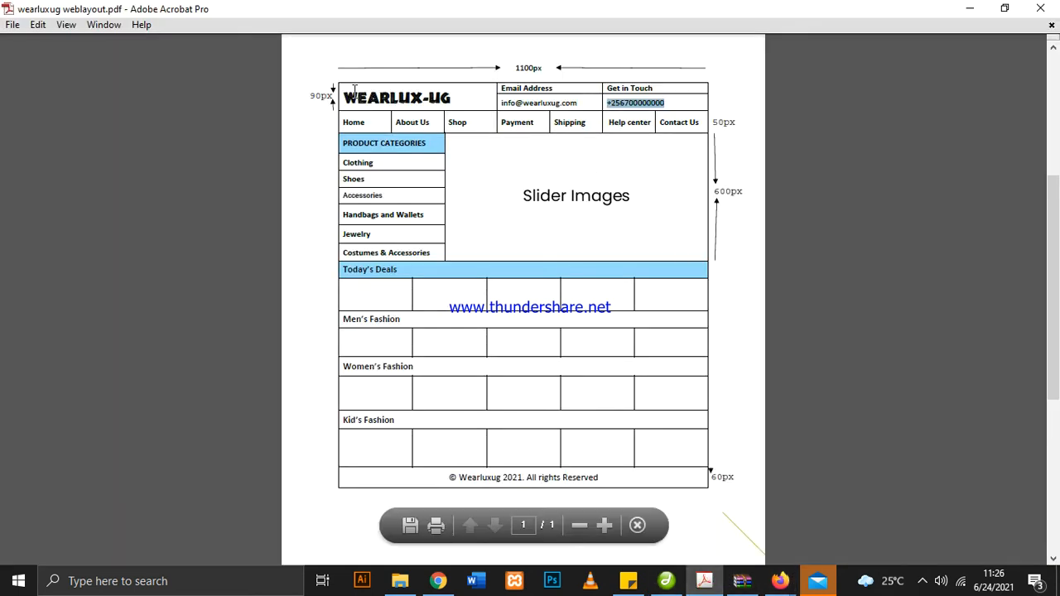
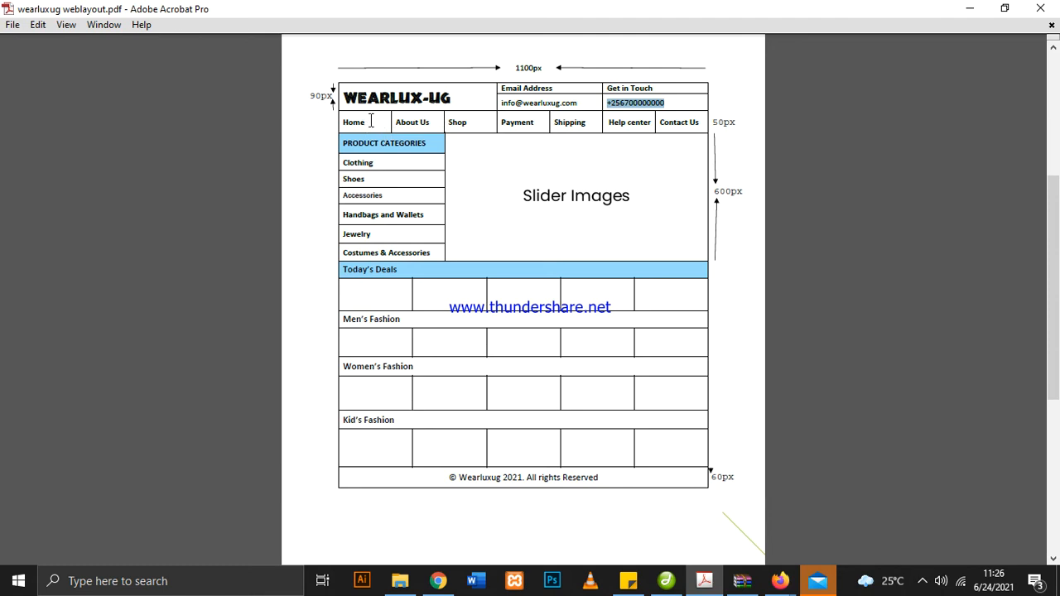
Review the menu row's entries from Home to Contact Us in the layout PDF
{"action": "left_click", "coordinate": [376, 123]}
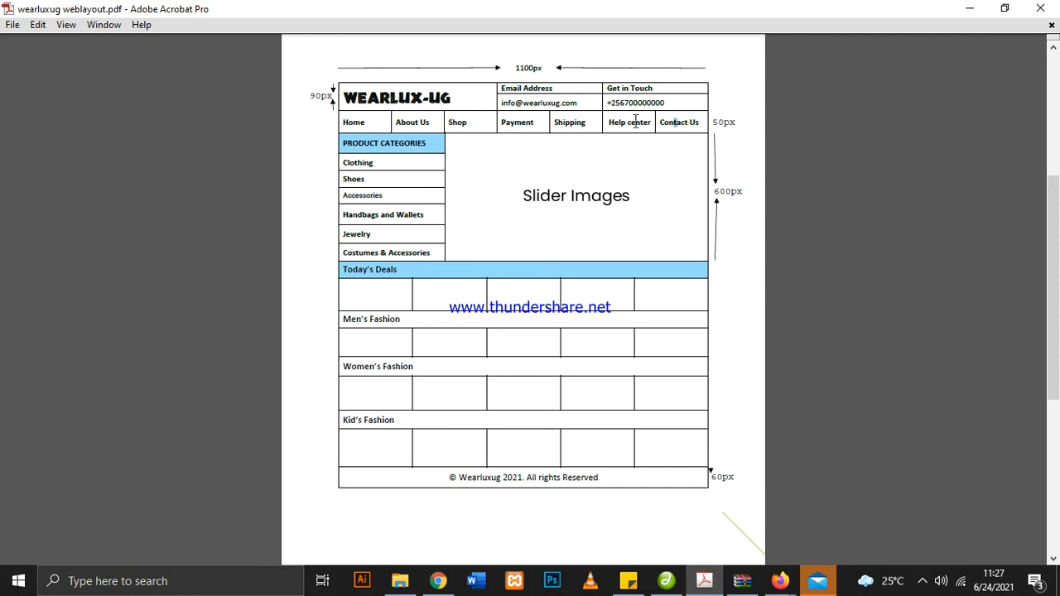
{"action": "left_click_drag", "start_coordinate": [679, 118], "coordinate": [354, 124]}
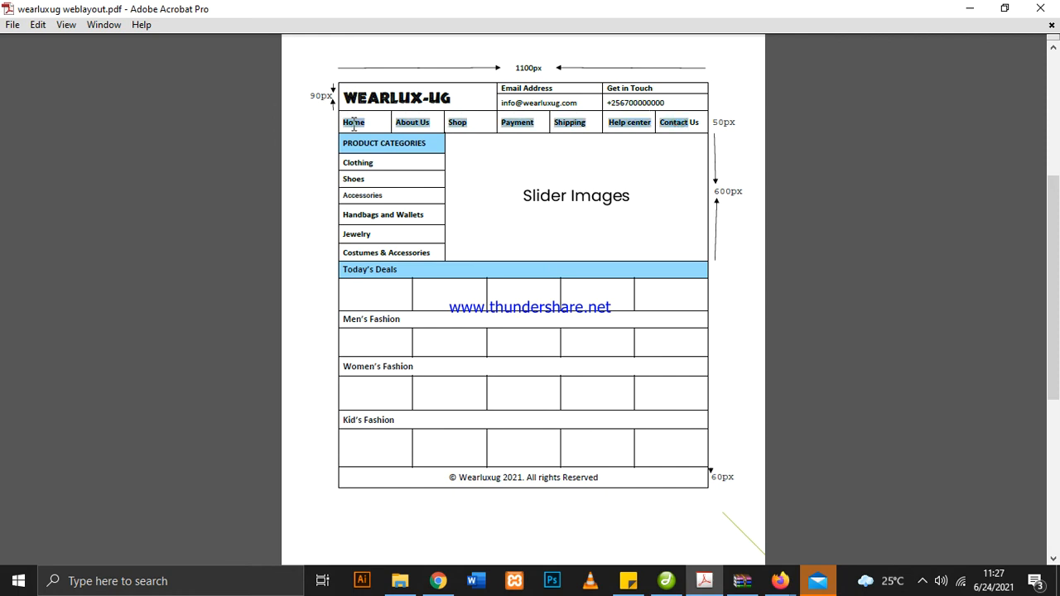
{"action": "left_click", "coordinate": [402, 120]}
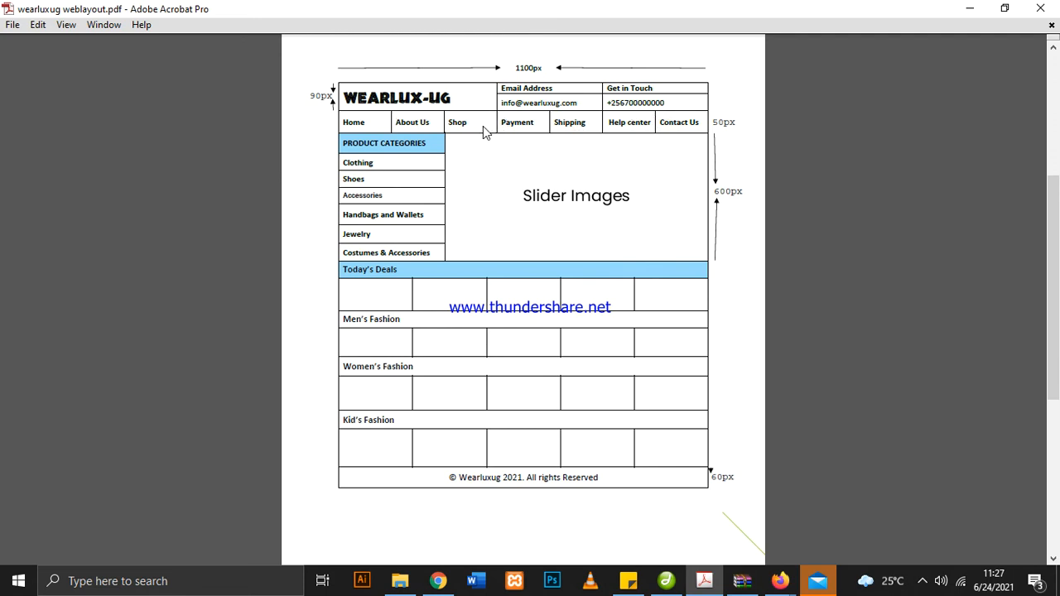
In Dreamweaver, clear the "menu area" placeholder text and split its cell into 7 columns
{"action": "left_click", "coordinate": [667, 583]}
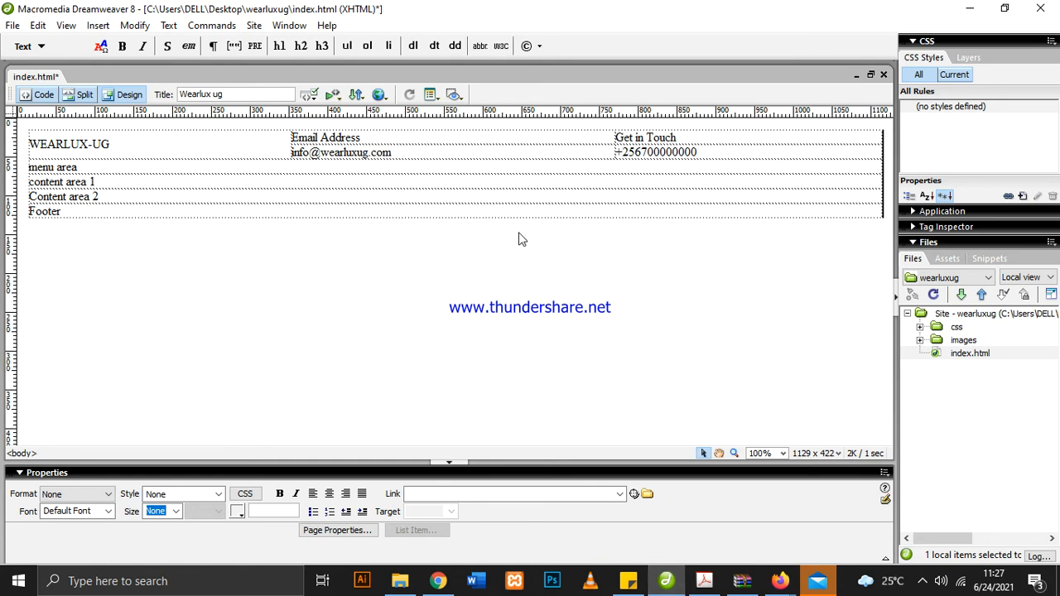
{"action": "left_click_drag", "start_coordinate": [119, 166], "coordinate": [27, 169]}
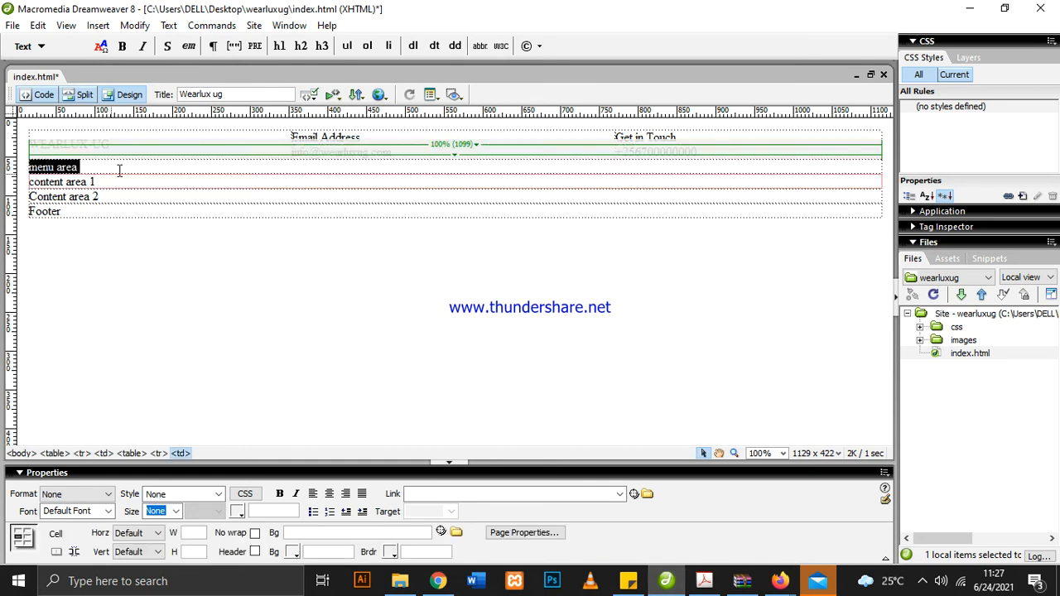
{"action": "key", "text": "Delete"}
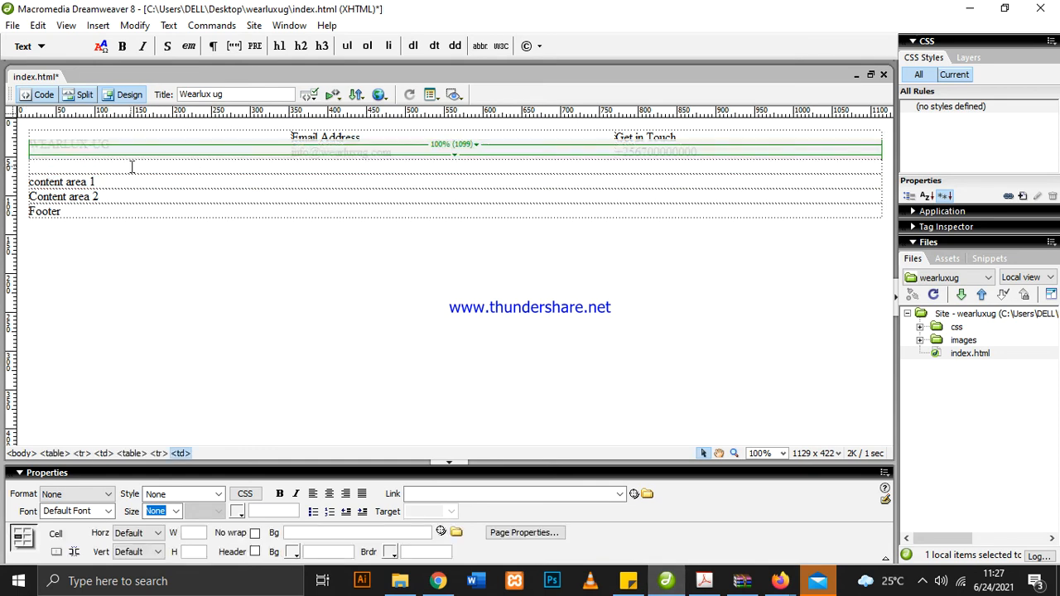
{"action": "right_click", "coordinate": [132, 171]}
{"action": "mouse_move", "coordinate": [307, 178]}
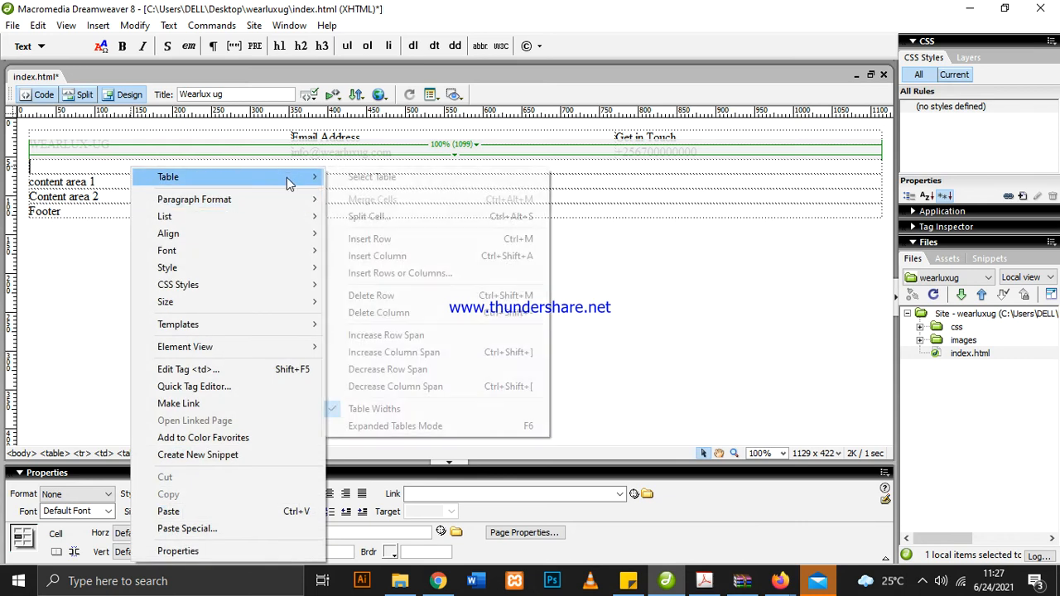
{"action": "left_click", "coordinate": [409, 217]}
{"action": "left_click", "coordinate": [484, 270]}
{"action": "left_click", "coordinate": [517, 287]}
{"action": "left_click", "coordinate": [518, 287]}
{"action": "left_click", "coordinate": [518, 286]}
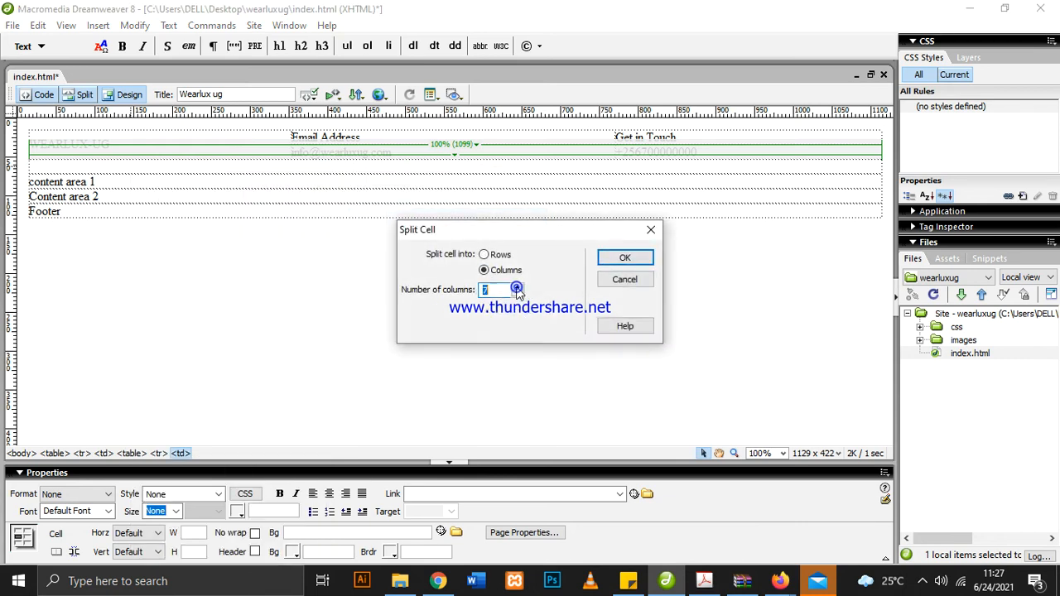
{"action": "left_click", "coordinate": [625, 258]}
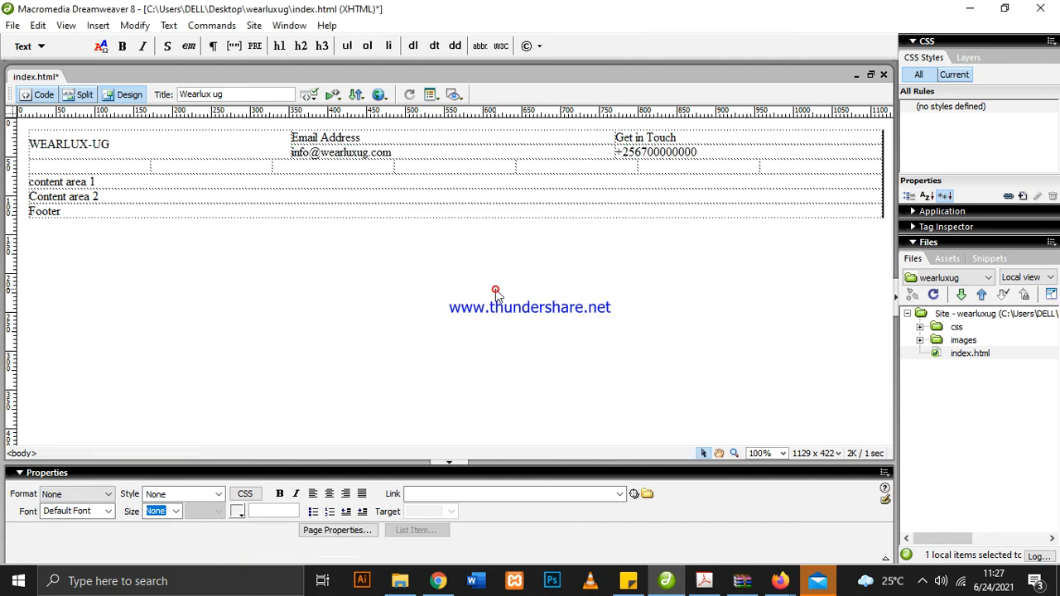
Enter "Home" and "About Us" in the first two cells of the menu row
{"action": "left_click", "coordinate": [132, 167]}
{"action": "type", "text": "Home"}
{"action": "left_click", "coordinate": [231, 169]}
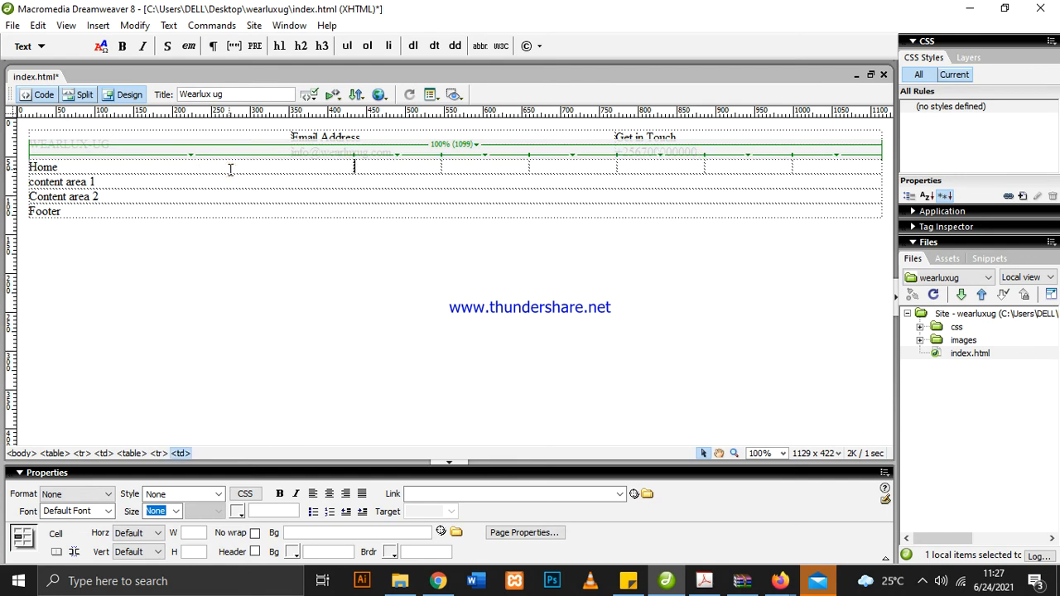
{"action": "type", "text": "About Us"}
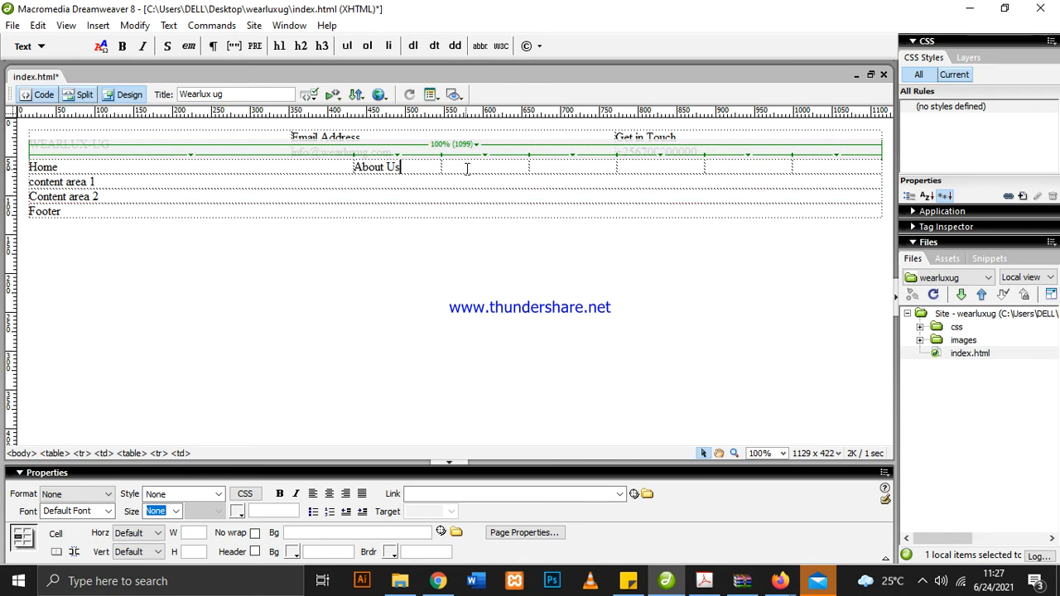
Enter "Our Shop" in the menu row's third cell and "Payment" in its fourth cell
{"action": "key", "text": "Tab"}
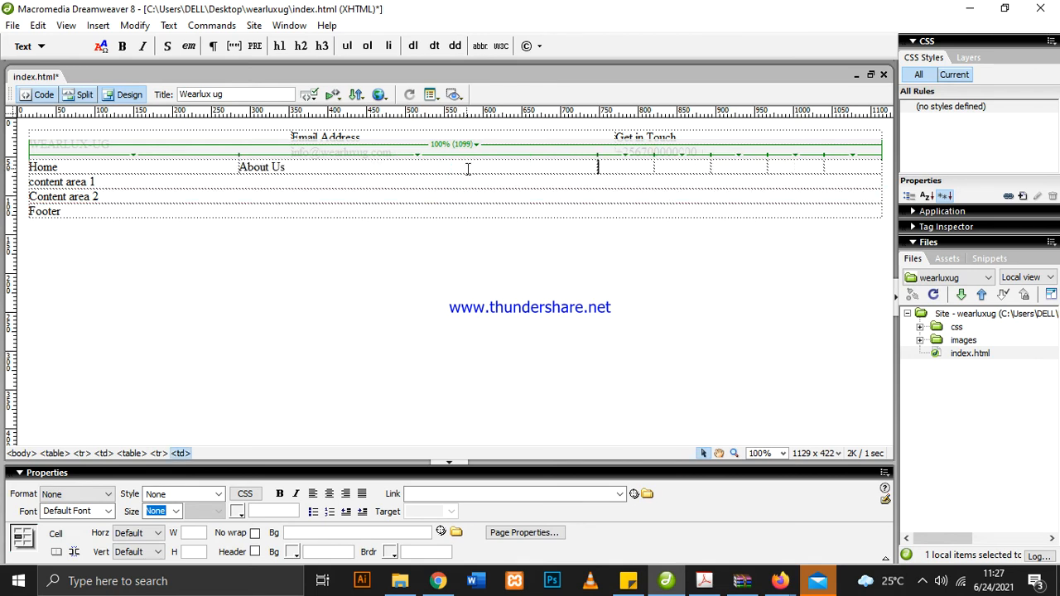
{"action": "type", "text": "Our Shop"}
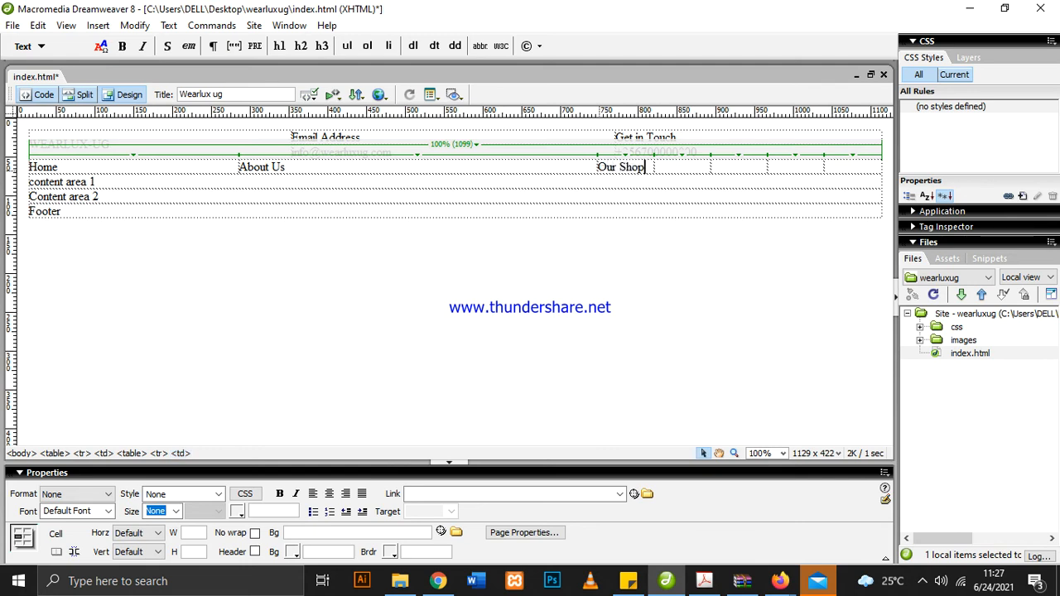
{"action": "key", "text": "Tab"}
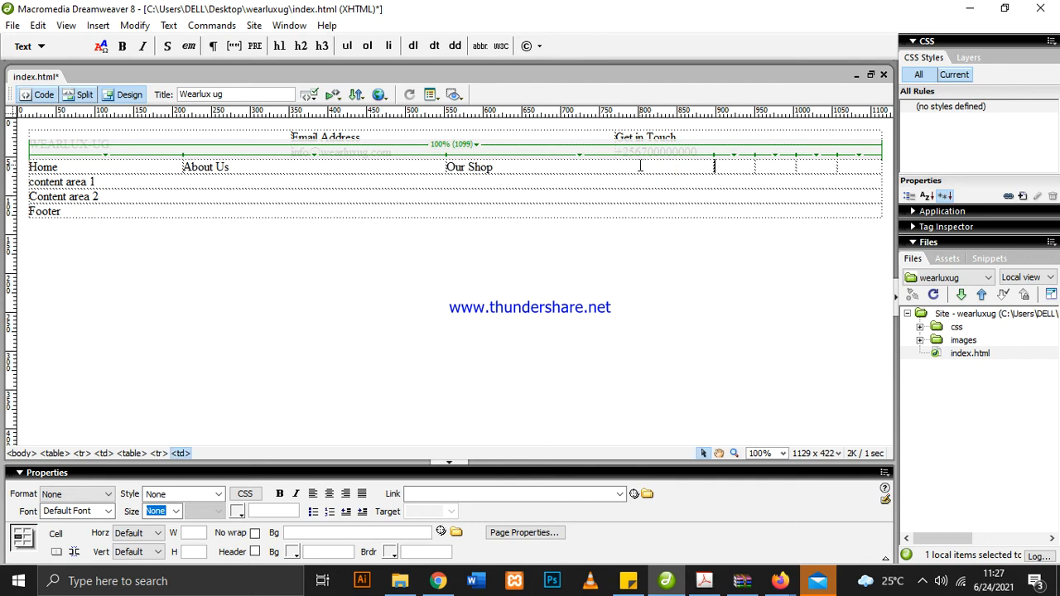
{"action": "type", "text": "Payment"}
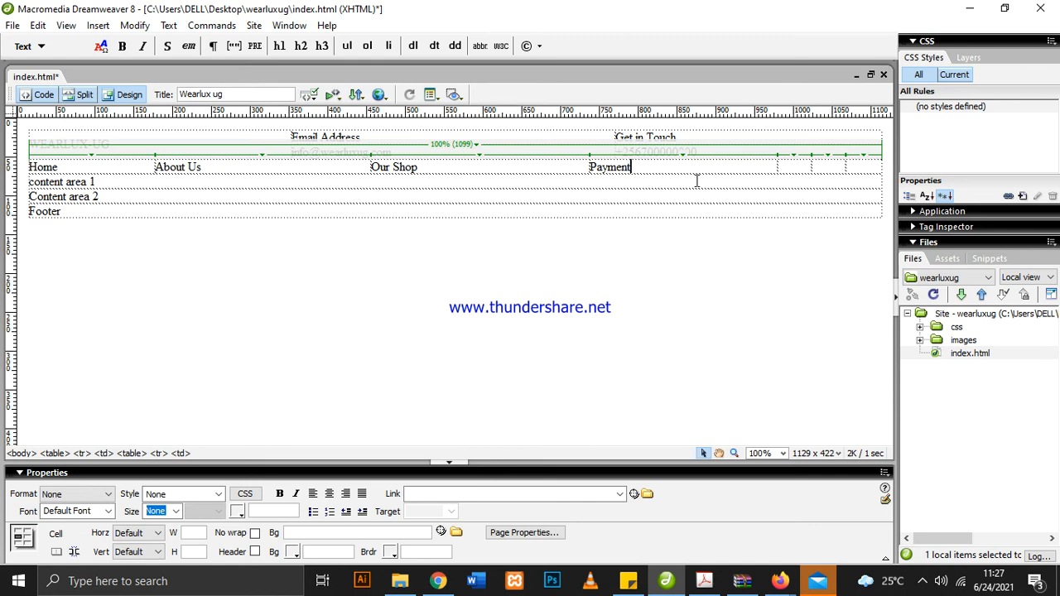
Enter "Shipping & Delivery" in the fifth cell of the menu row
{"action": "left_click", "coordinate": [783, 168]}
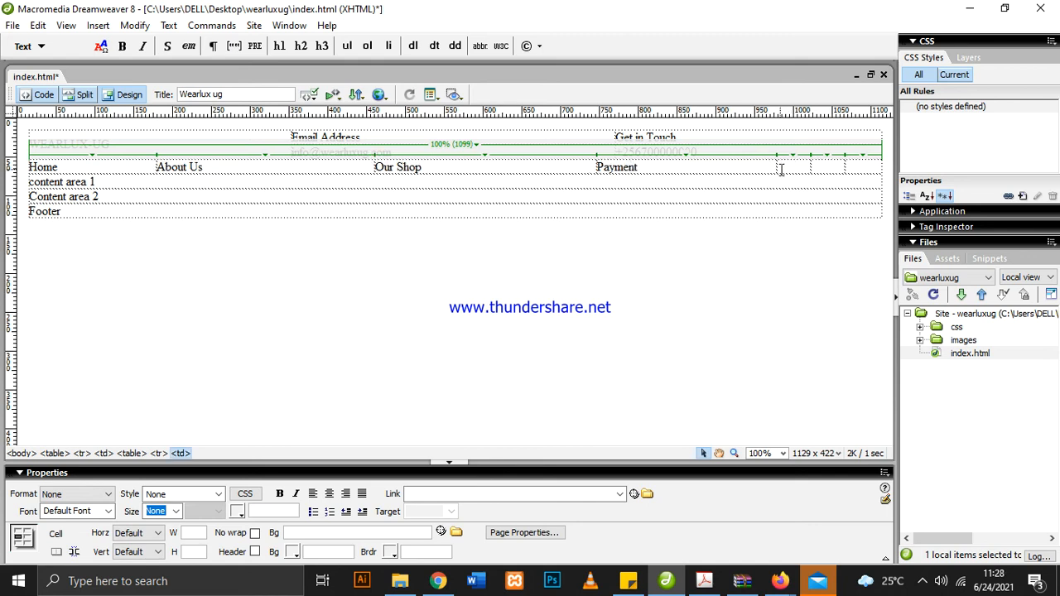
{"action": "type", "text": "Shipping"}
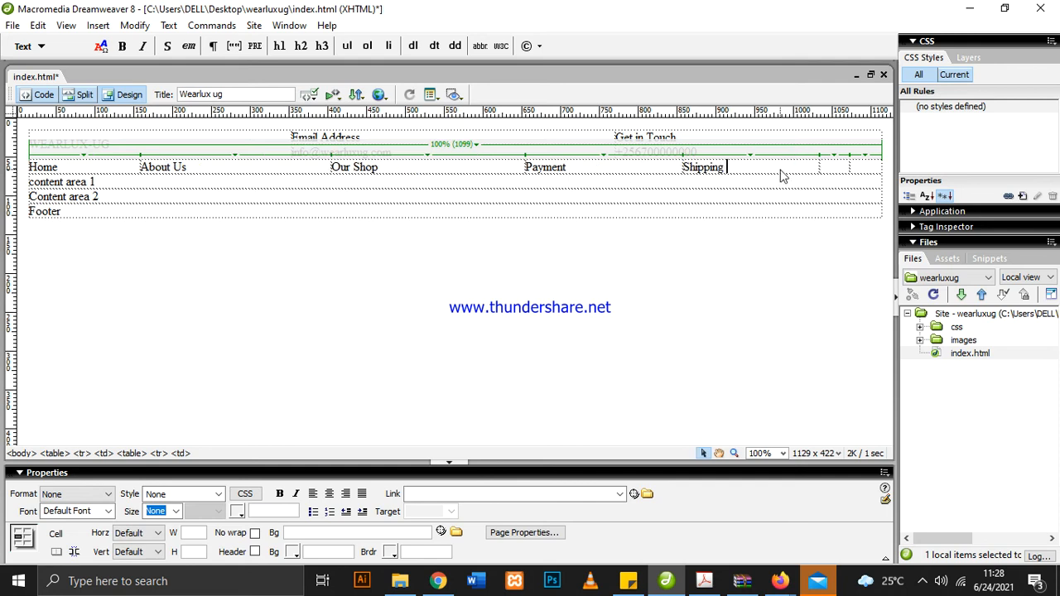
{"action": "type", "text": " & Delivery"}
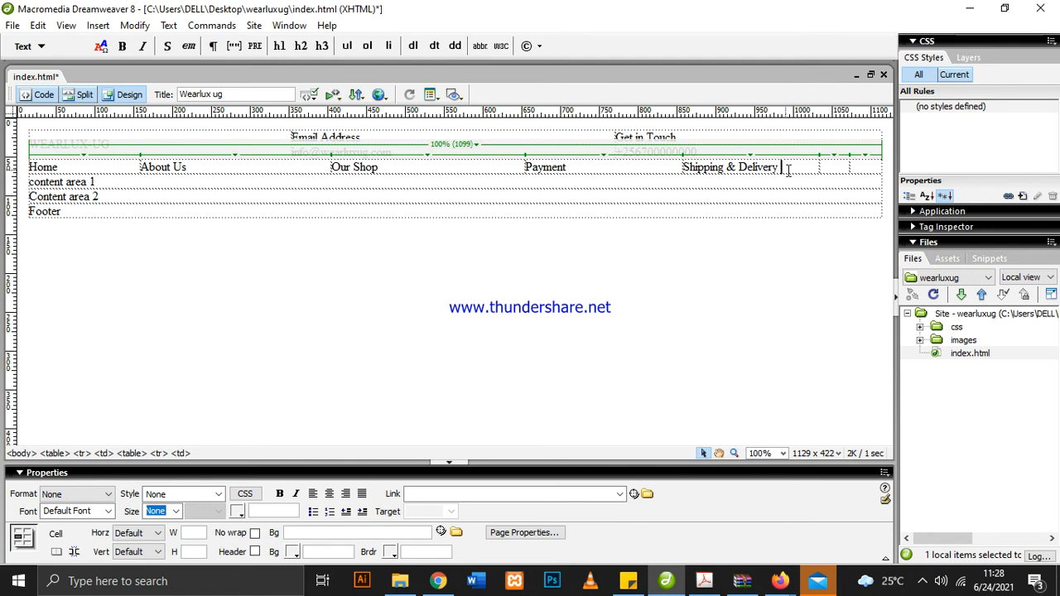
Enter "Help Center" on one line in the sixth cell of the menu row
{"action": "left_click", "coordinate": [836, 168]}
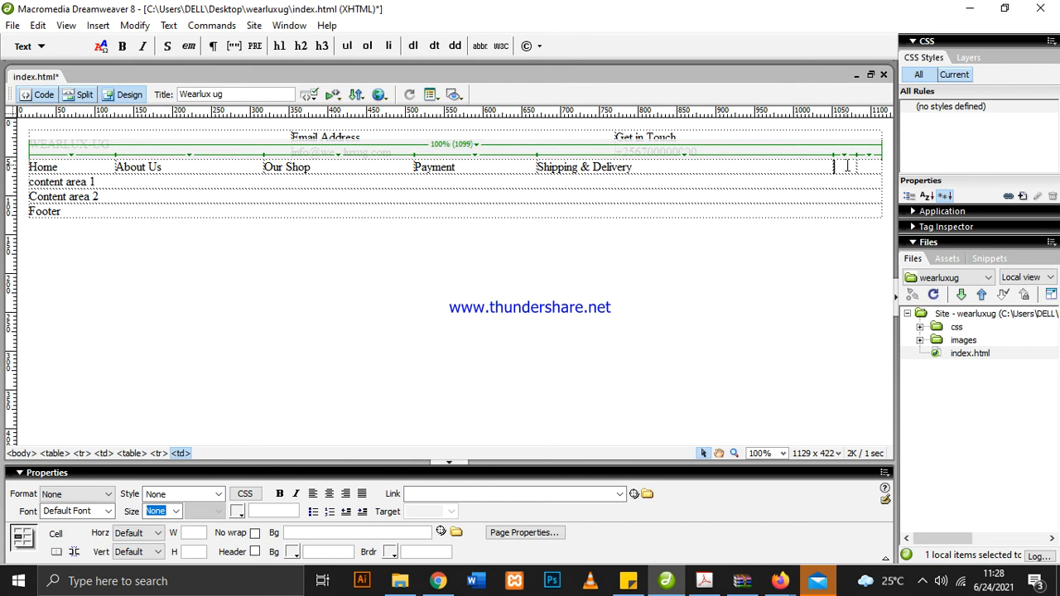
{"action": "type", "text": "Help"}
{"action": "key", "text": "Return"}
{"action": "type", "text": "Cent"}
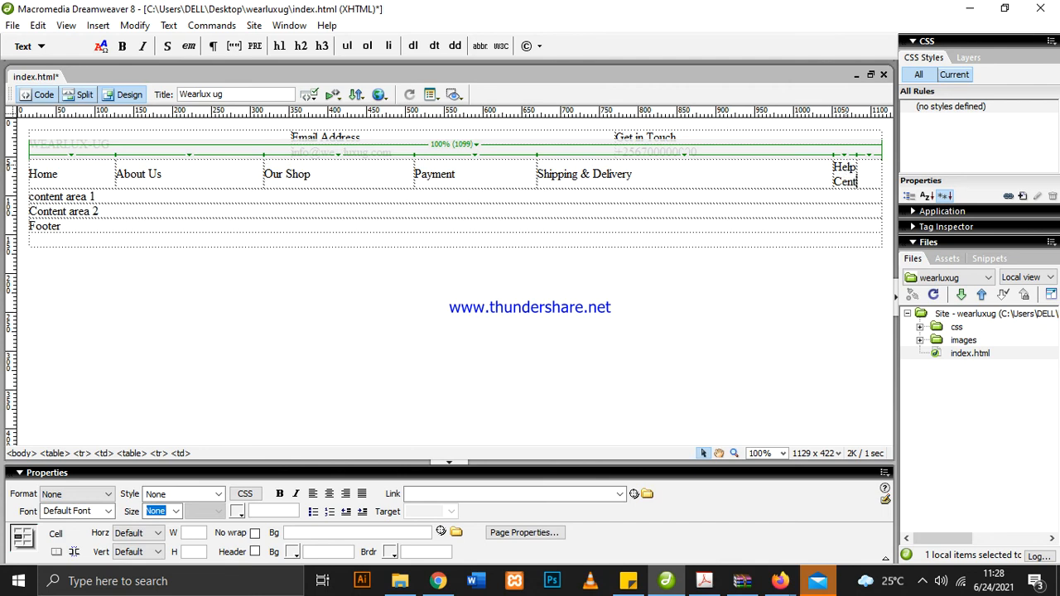
{"action": "type", "text": "er"}
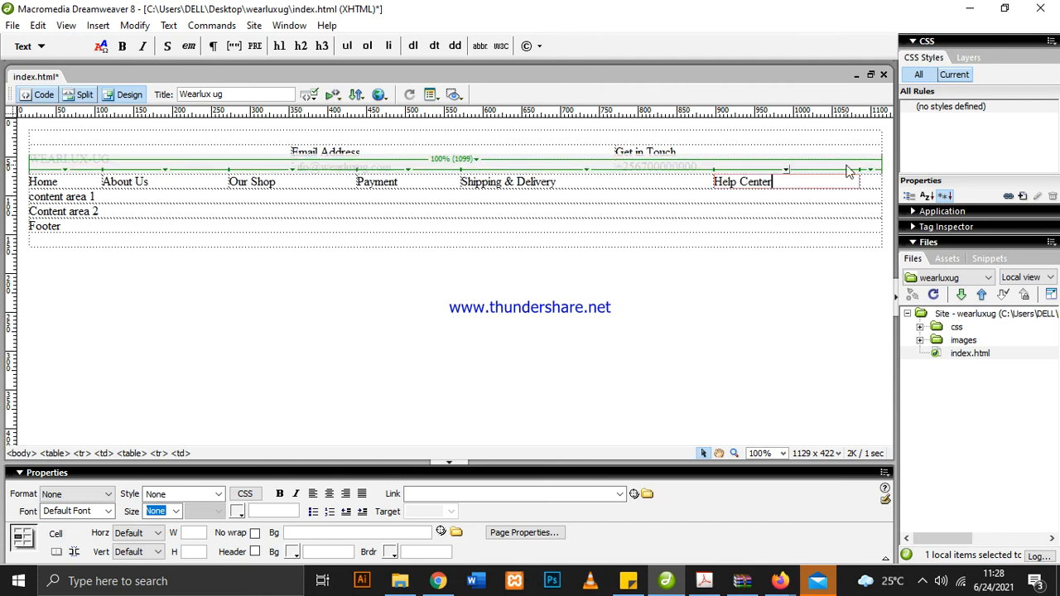
Enter "Contact us" in the last cell of the menu row
{"action": "left_click", "coordinate": [868, 183]}
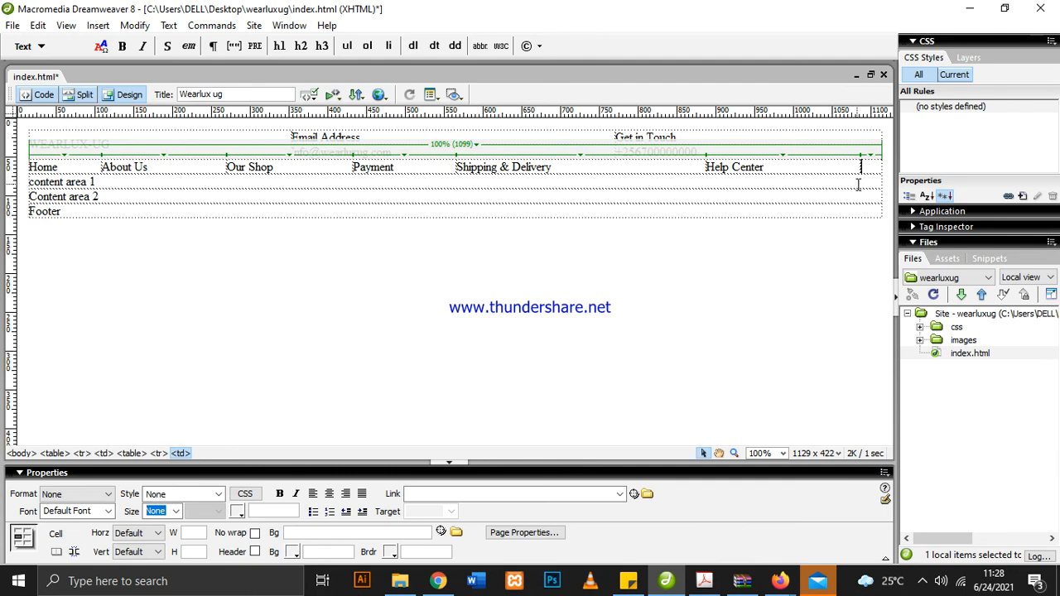
{"action": "type", "text": "Contact us"}
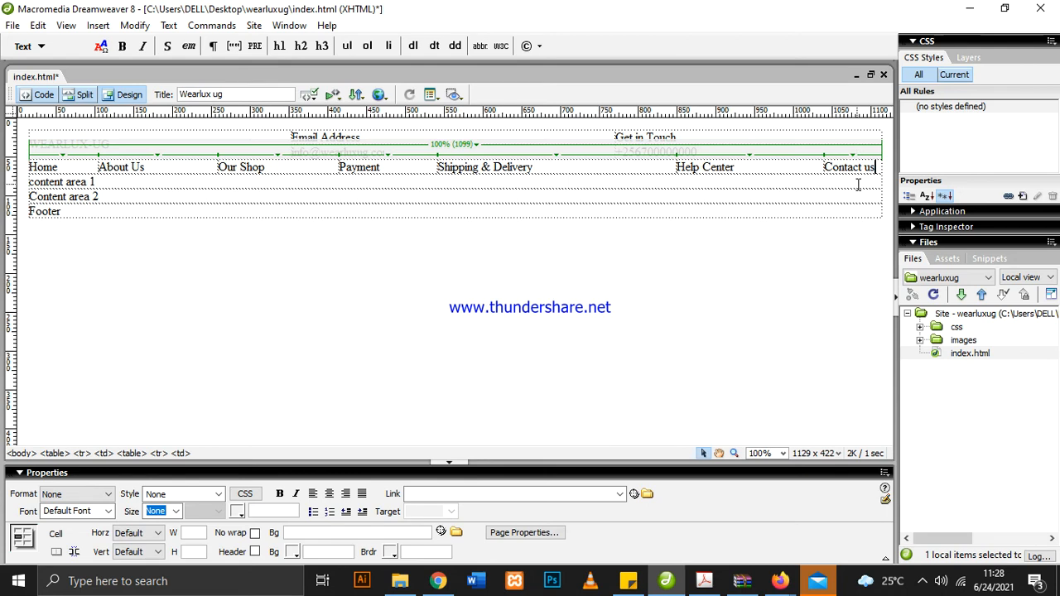
{"action": "left_click", "coordinate": [693, 251]}
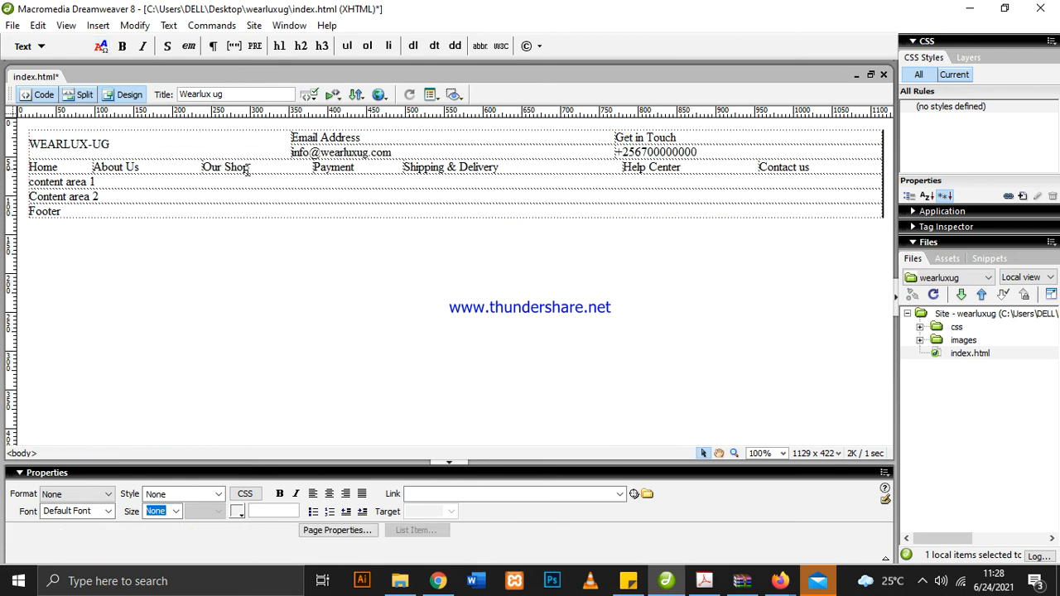
Review the completed menu row, and switch to the layout PDF to examine the product categories and slider images section
{"action": "left_click_drag", "start_coordinate": [73, 164], "coordinate": [833, 168]}
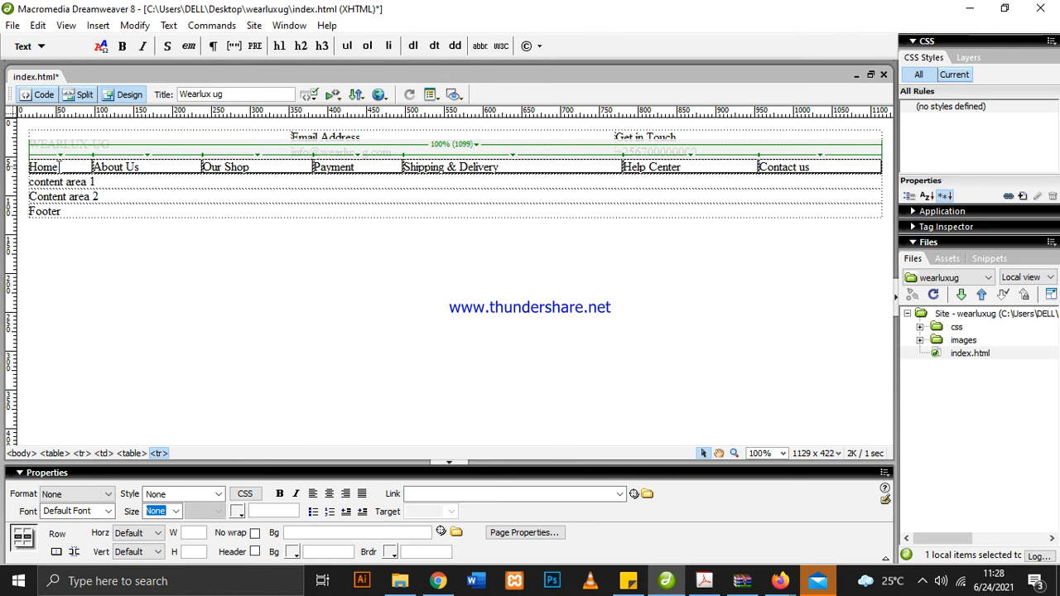
{"action": "left_click", "coordinate": [321, 282]}
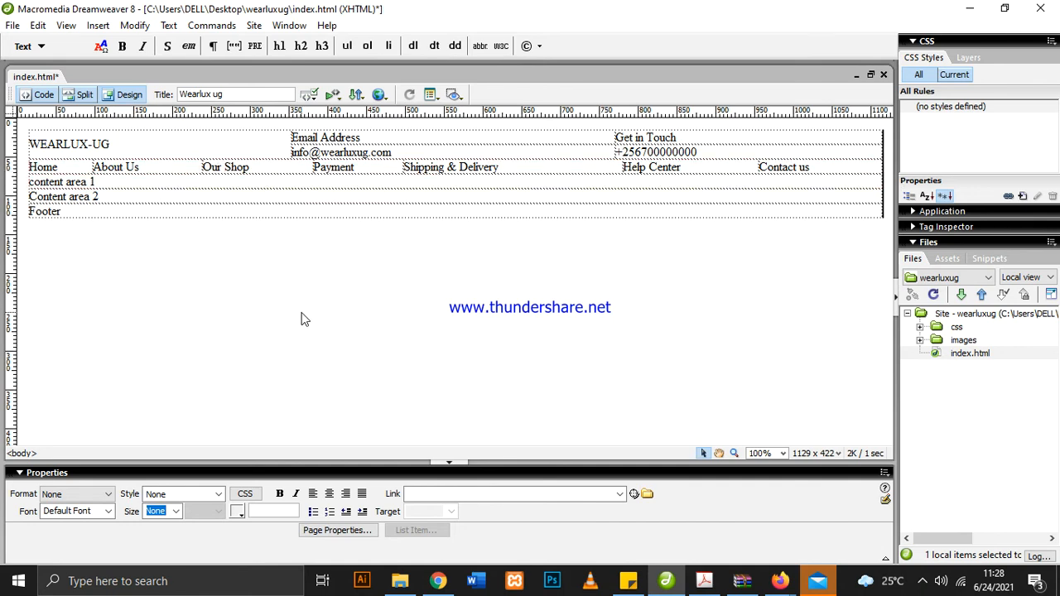
{"action": "left_click", "coordinate": [704, 580]}
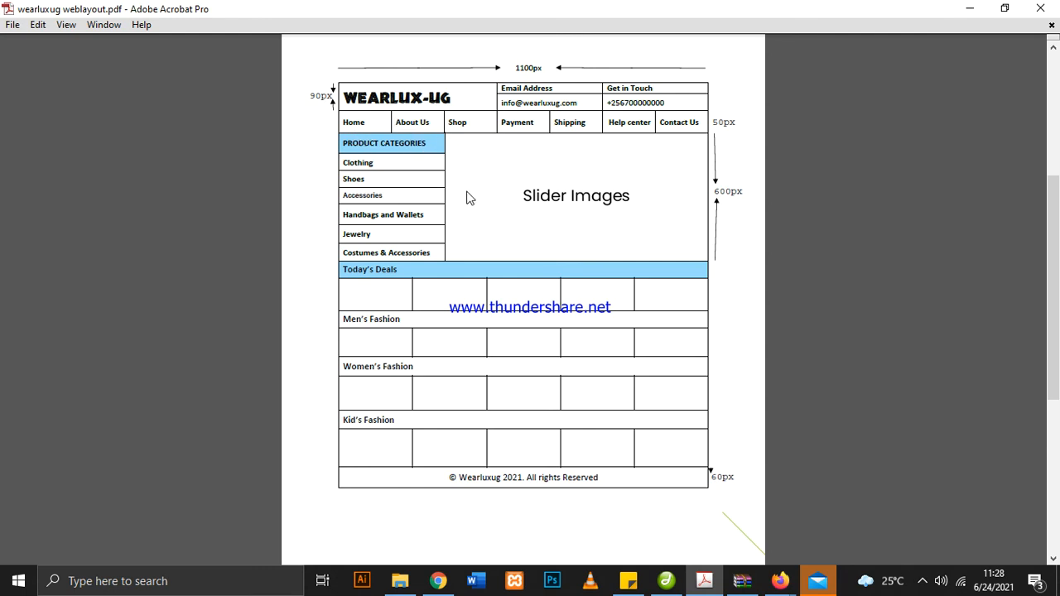
{"action": "left_click_drag", "start_coordinate": [392, 142], "coordinate": [396, 245]}
{"action": "left_click", "coordinate": [508, 158]}
Back in Dreamweaver, clear the "content area 1" placeholder text and split its cell into 2 columns
{"action": "left_click", "coordinate": [667, 583]}
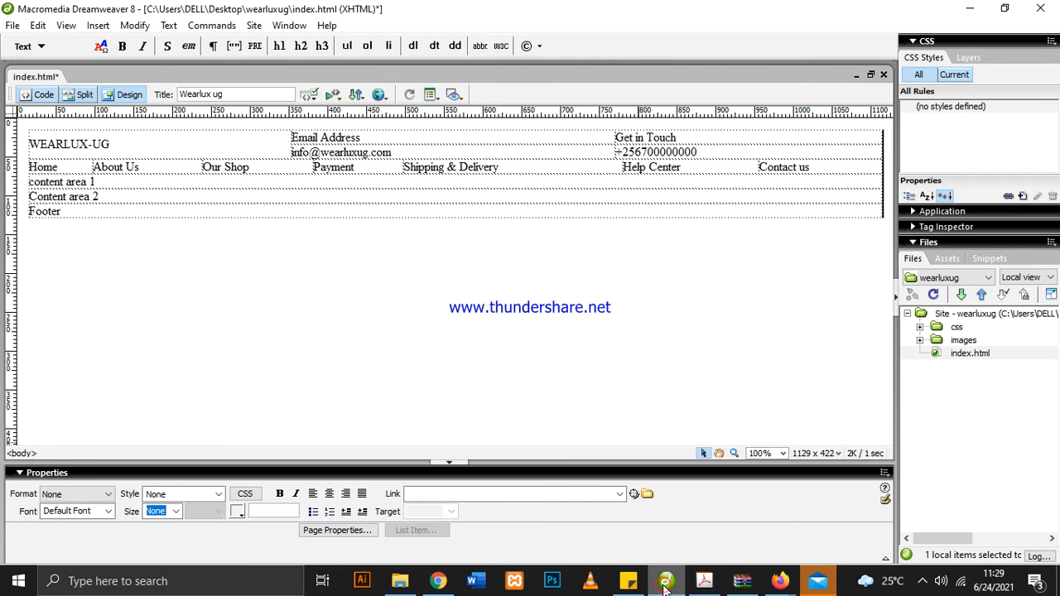
{"action": "left_click_drag", "start_coordinate": [124, 182], "coordinate": [25, 183]}
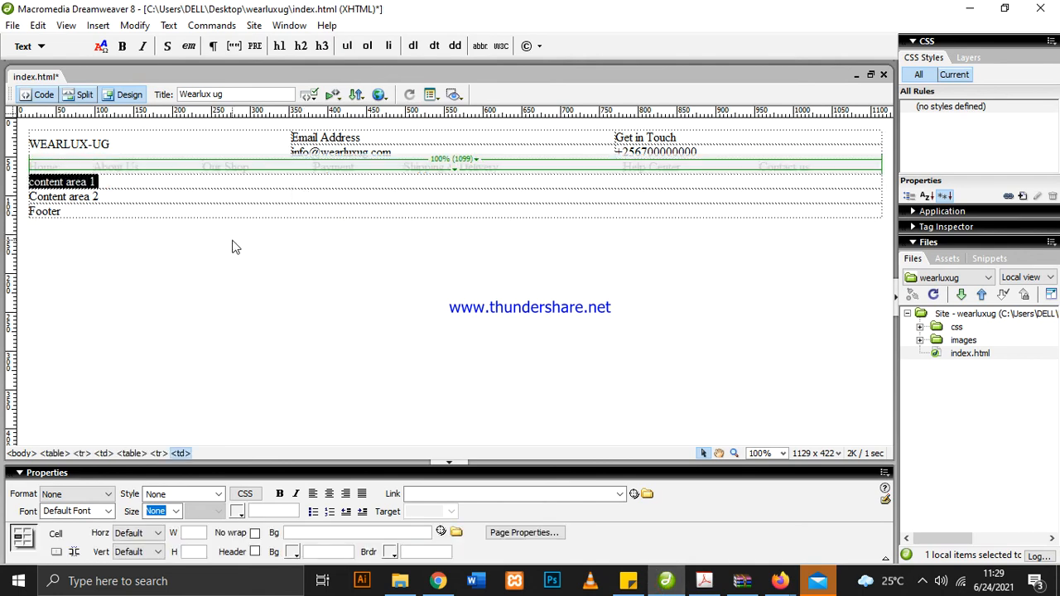
{"action": "key", "text": "Delete"}
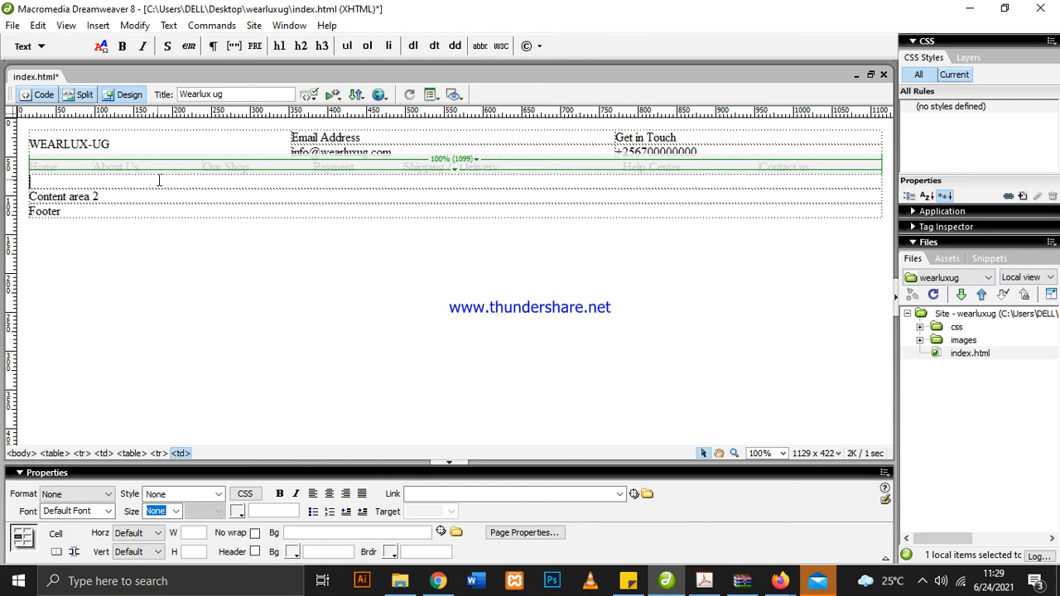
{"action": "right_click", "coordinate": [158, 178]}
{"action": "mouse_move", "coordinate": [259, 183]}
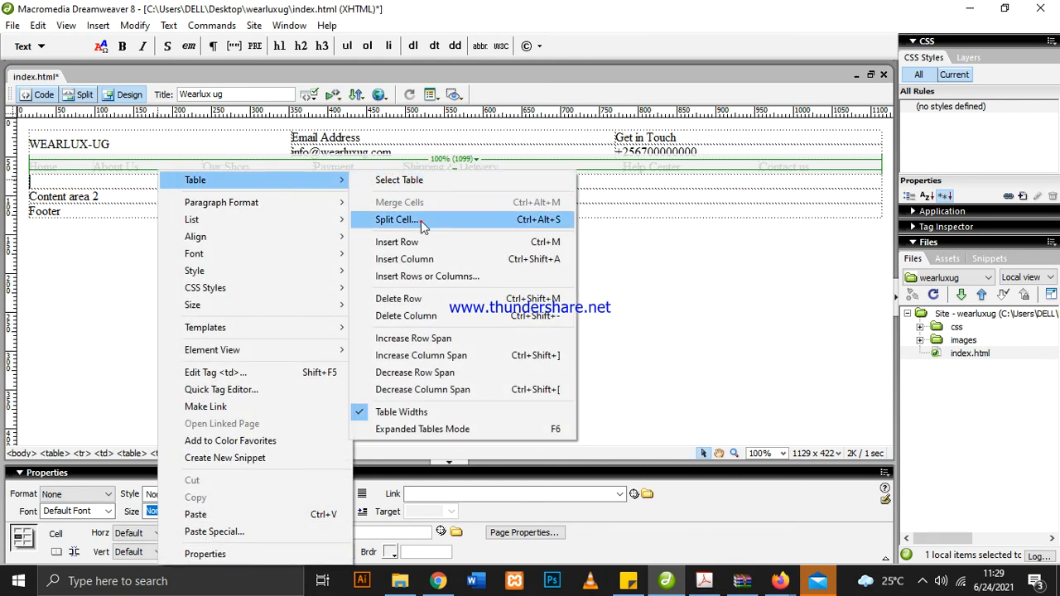
{"action": "left_click", "coordinate": [399, 218]}
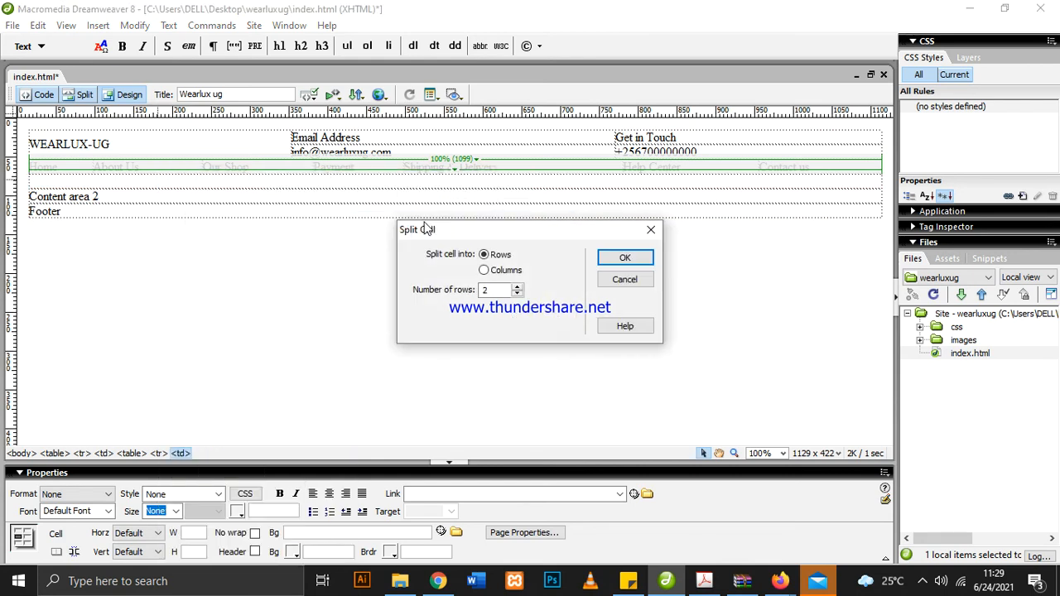
{"action": "left_click", "coordinate": [484, 270]}
{"action": "left_click", "coordinate": [625, 258]}
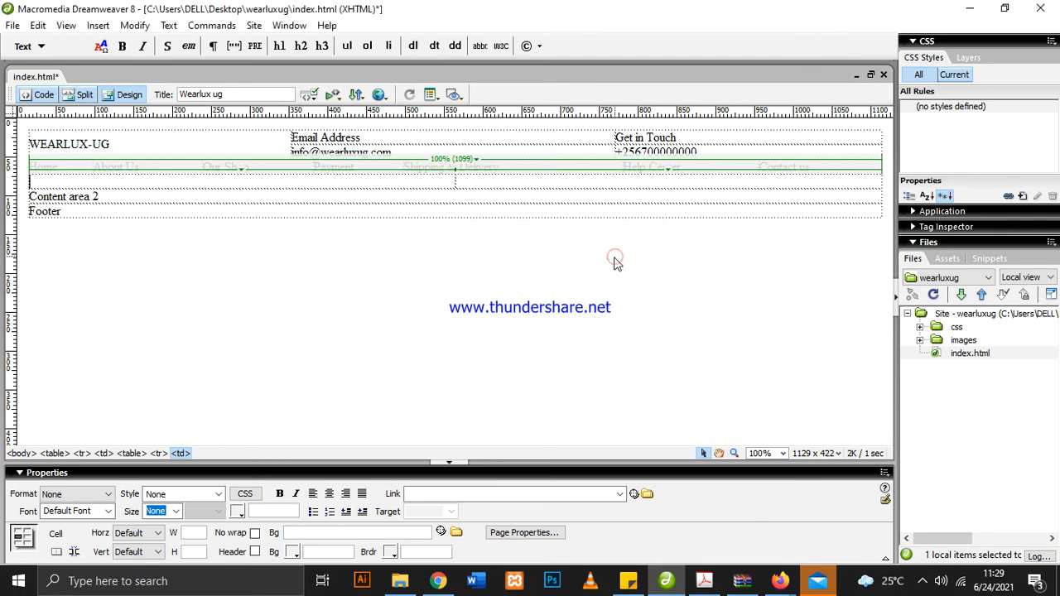
Check the product categories list in the layout PDF, and split the first content row's left cell into 7 rows in Dreamweaver
{"action": "left_click", "coordinate": [503, 183]}
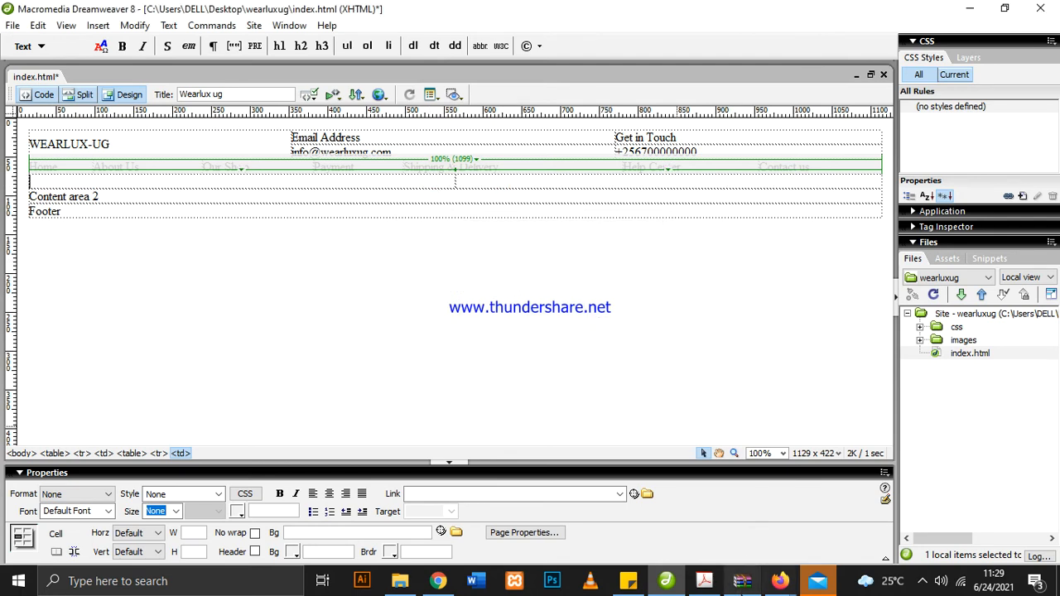
{"action": "left_click", "coordinate": [704, 581]}
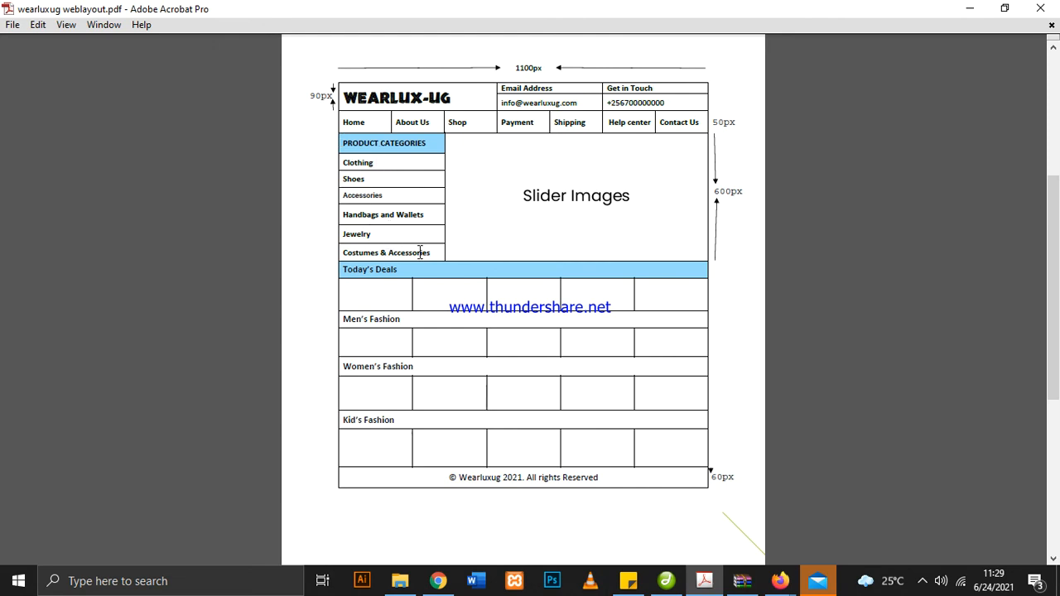
{"action": "left_click_drag", "start_coordinate": [415, 144], "coordinate": [420, 253]}
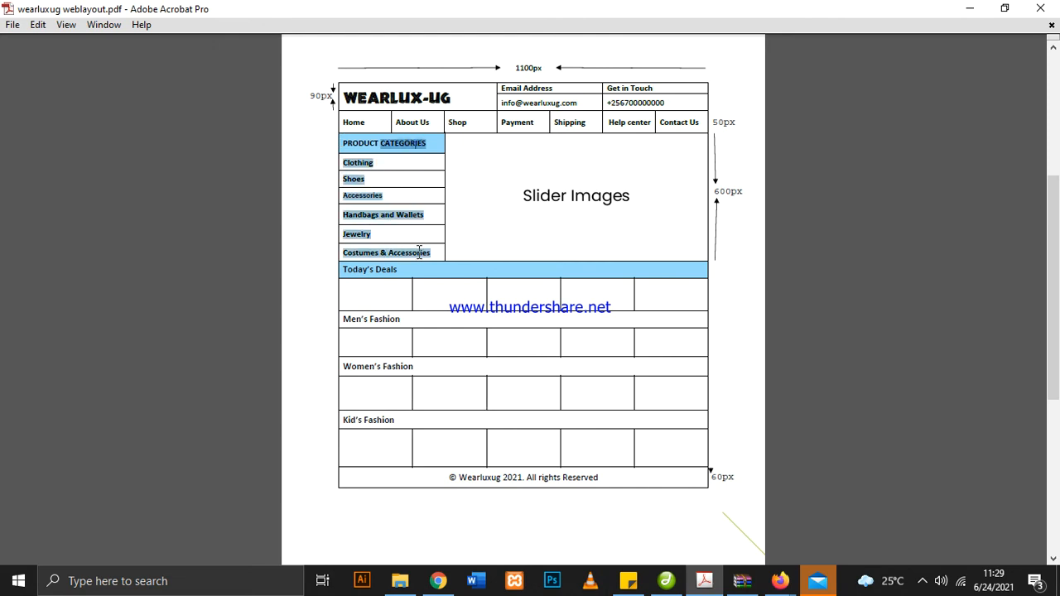
{"action": "left_click", "coordinate": [435, 250]}
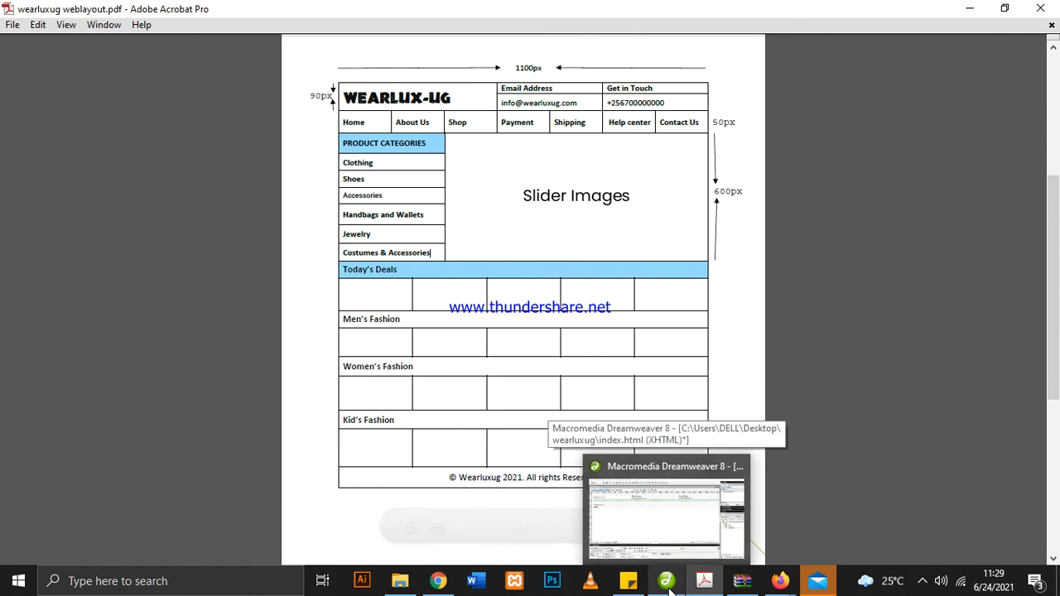
{"action": "left_click", "coordinate": [663, 514]}
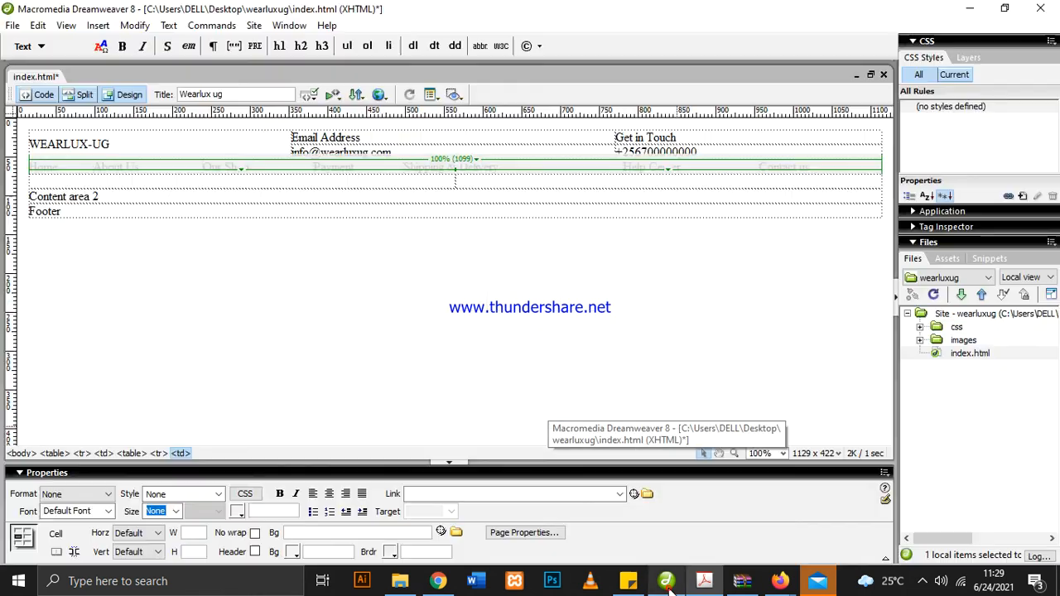
{"action": "right_click", "coordinate": [189, 180]}
{"action": "mouse_move", "coordinate": [245, 184]}
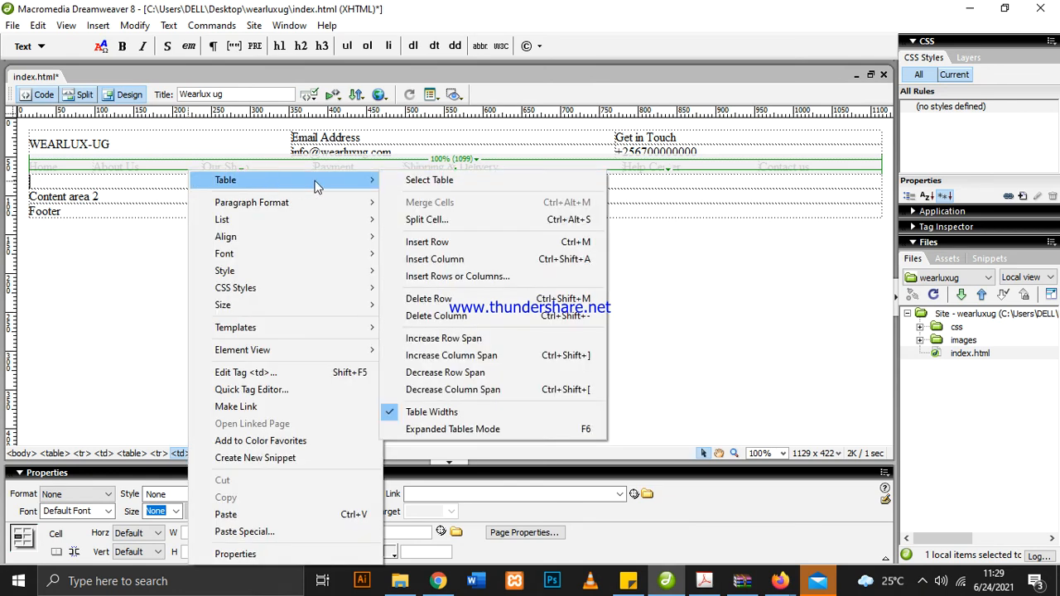
{"action": "left_click", "coordinate": [444, 222]}
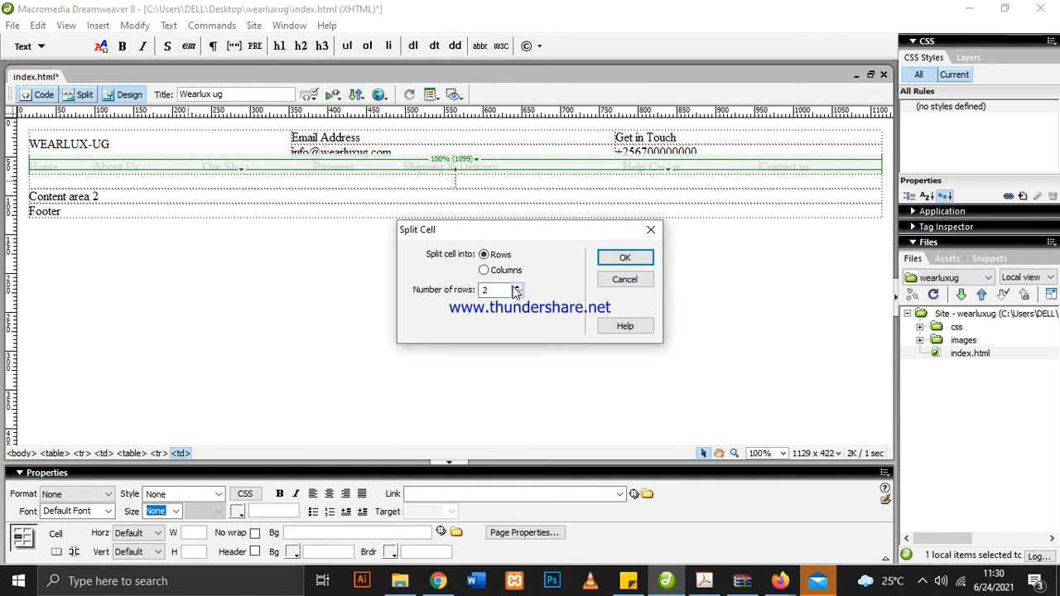
{"action": "left_click", "coordinate": [516, 288]}
{"action": "left_click", "coordinate": [515, 288]}
{"action": "left_click", "coordinate": [515, 288]}
{"action": "left_click", "coordinate": [515, 288]}
{"action": "left_click", "coordinate": [516, 288]}
{"action": "left_click", "coordinate": [625, 257]}
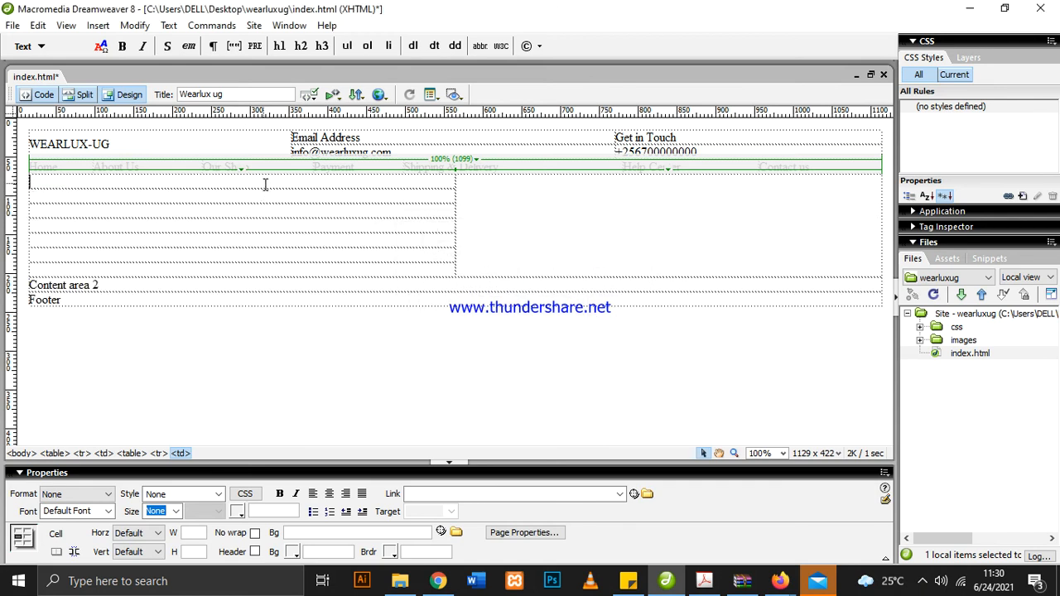
Copy the heading "PRODUCT CATEGORIES" from the layout PDF into the first row of the left column in Dreamweaver
{"action": "left_click", "coordinate": [704, 581]}
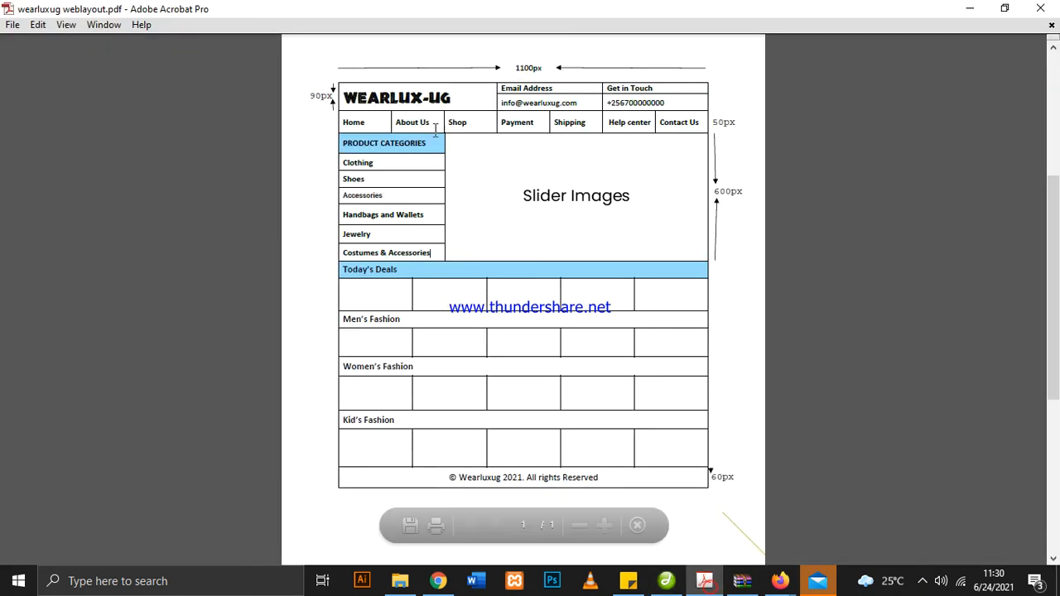
{"action": "left_click_drag", "start_coordinate": [427, 143], "coordinate": [343, 143]}
{"action": "right_click", "coordinate": [358, 141]}
{"action": "left_click", "coordinate": [377, 150]}
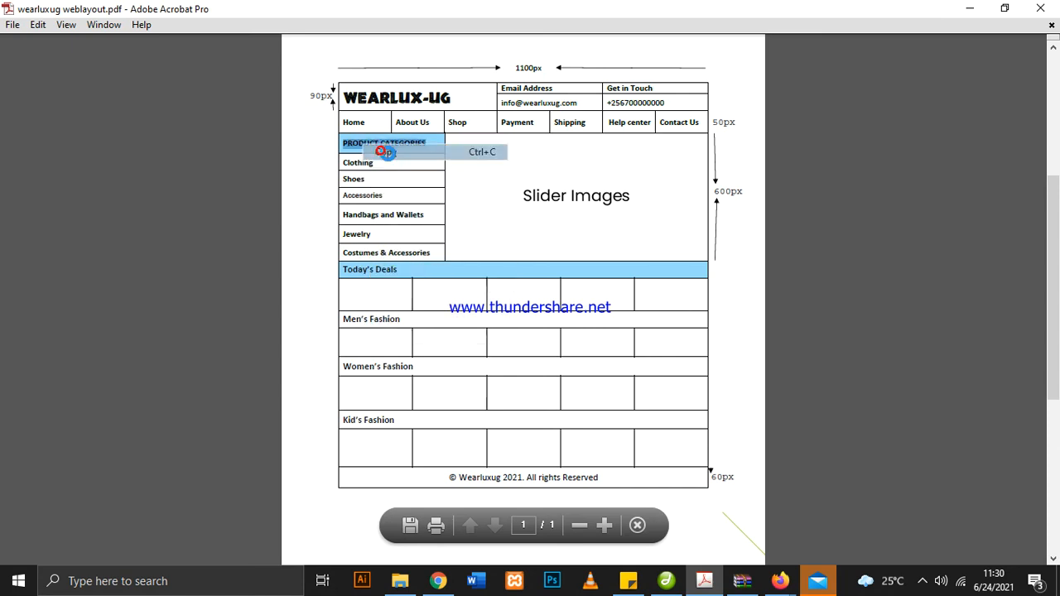
{"action": "left_click", "coordinate": [666, 581]}
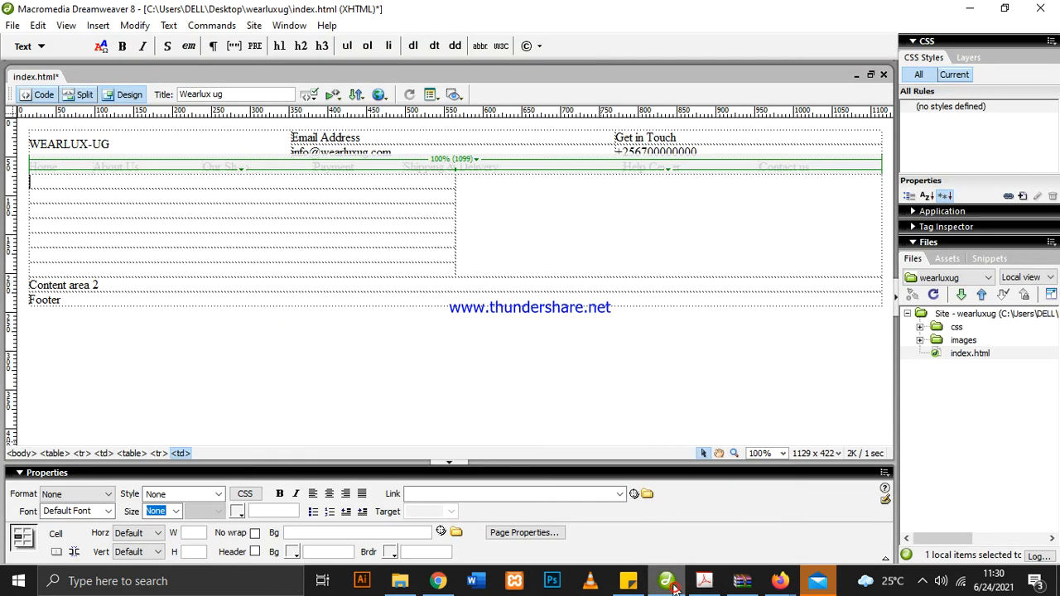
{"action": "right_click", "coordinate": [137, 174]}
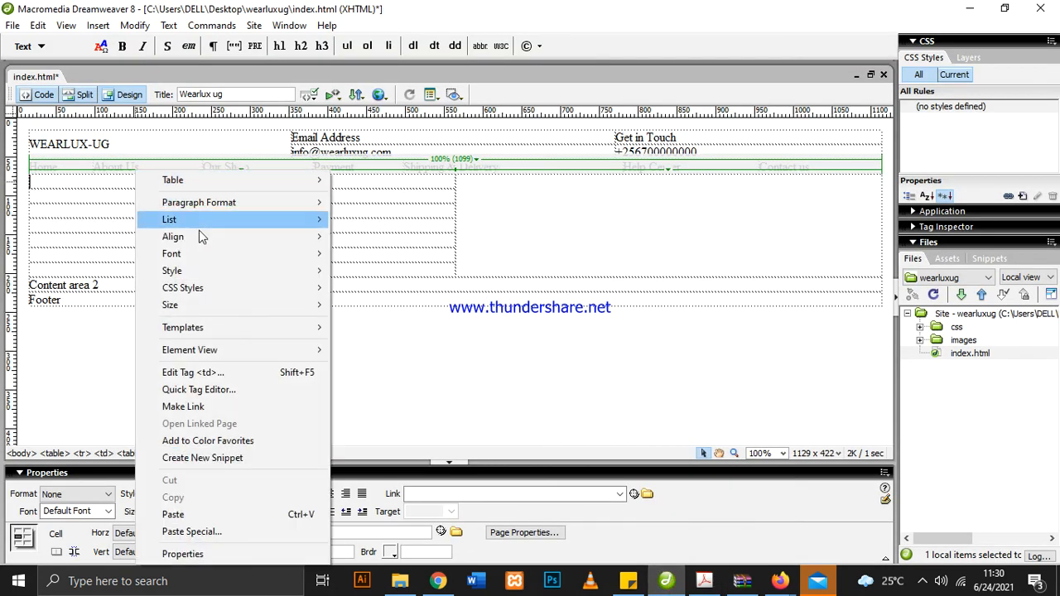
{"action": "left_click", "coordinate": [173, 514]}
Copy "Clothing" from the layout PDF into the row below the PRODUCT CATEGORIES heading in Dreamweaver
{"action": "left_click", "coordinate": [175, 192]}
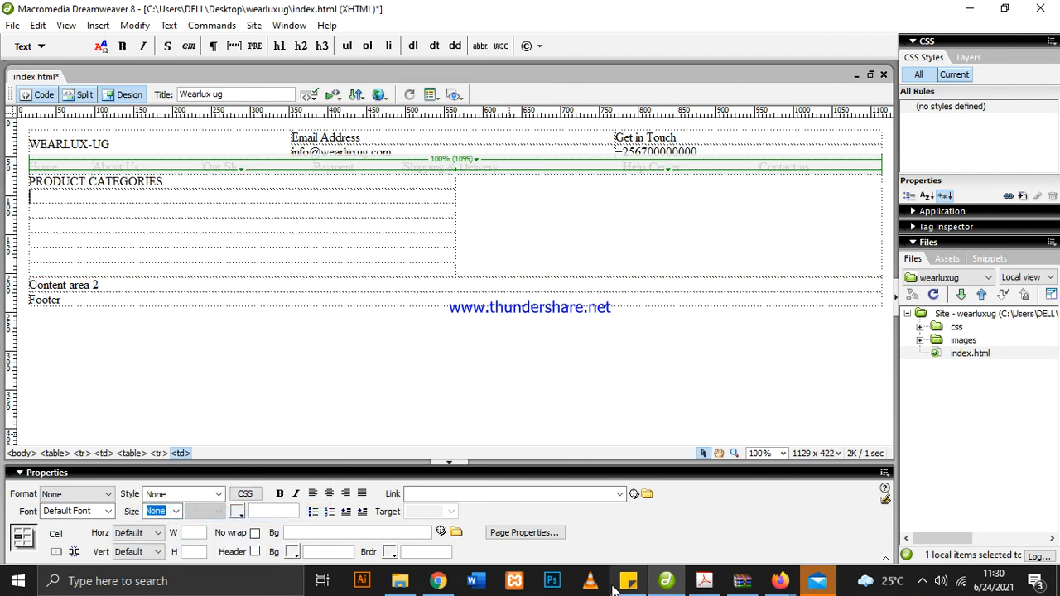
{"action": "left_click", "coordinate": [703, 581]}
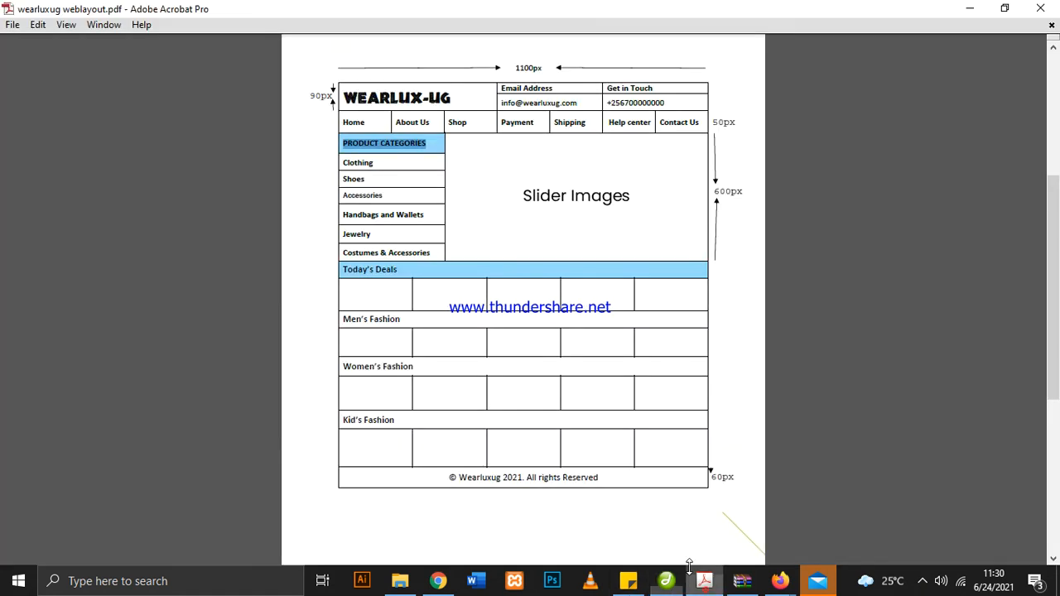
{"action": "double_click", "coordinate": [377, 166]}
{"action": "right_click", "coordinate": [374, 166]}
{"action": "left_click", "coordinate": [378, 170]}
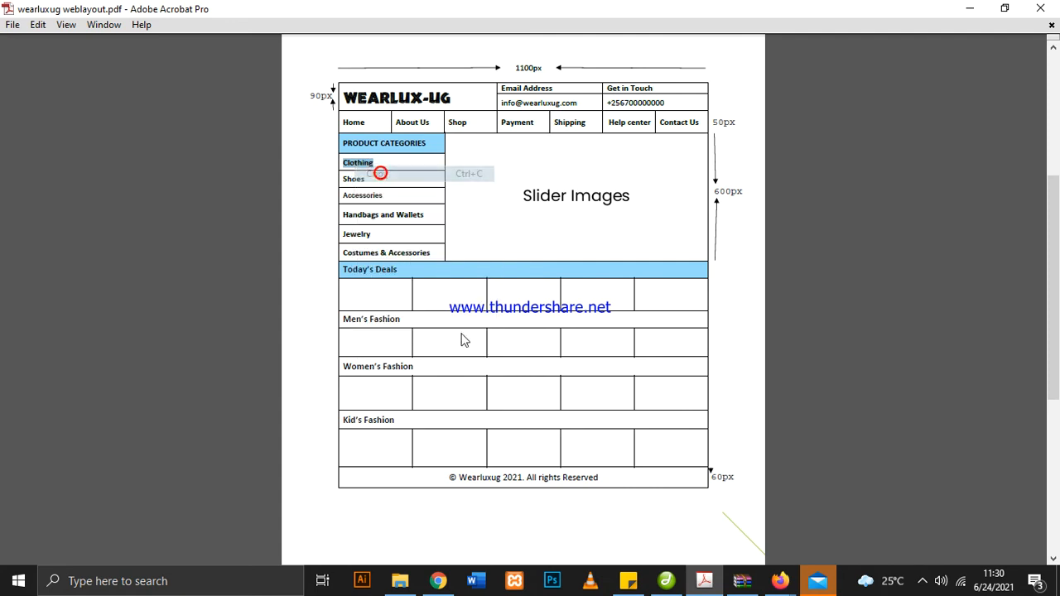
{"action": "left_click", "coordinate": [666, 581]}
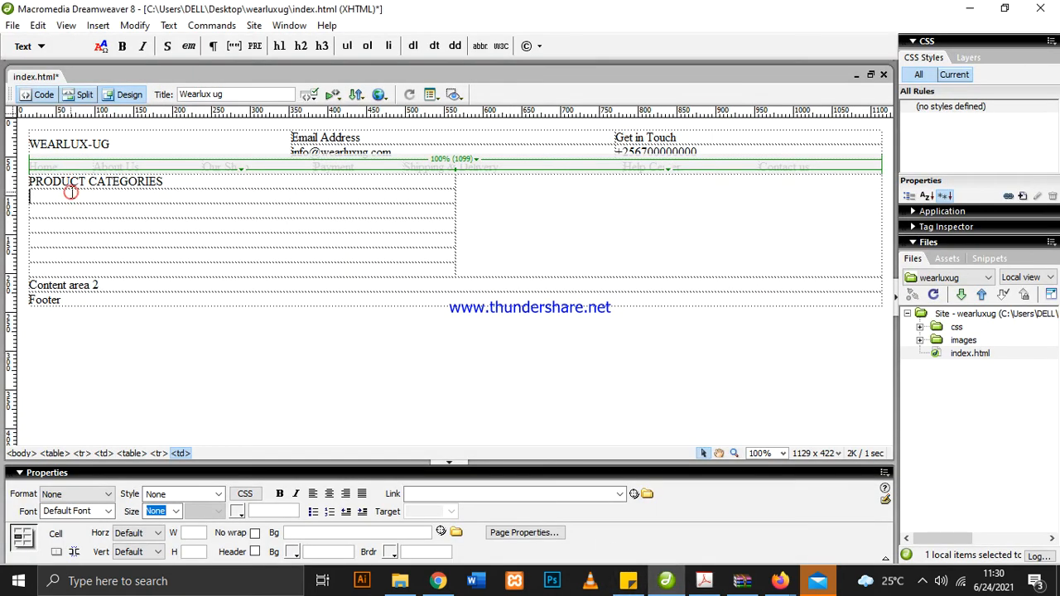
{"action": "right_click", "coordinate": [71, 192]}
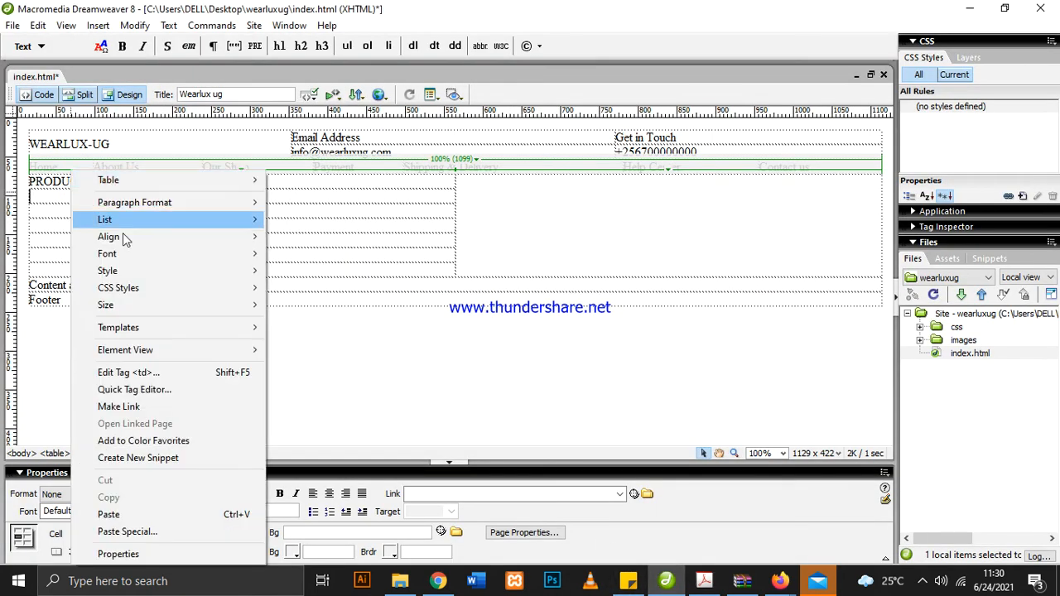
{"action": "right_click", "coordinate": [55, 203]}
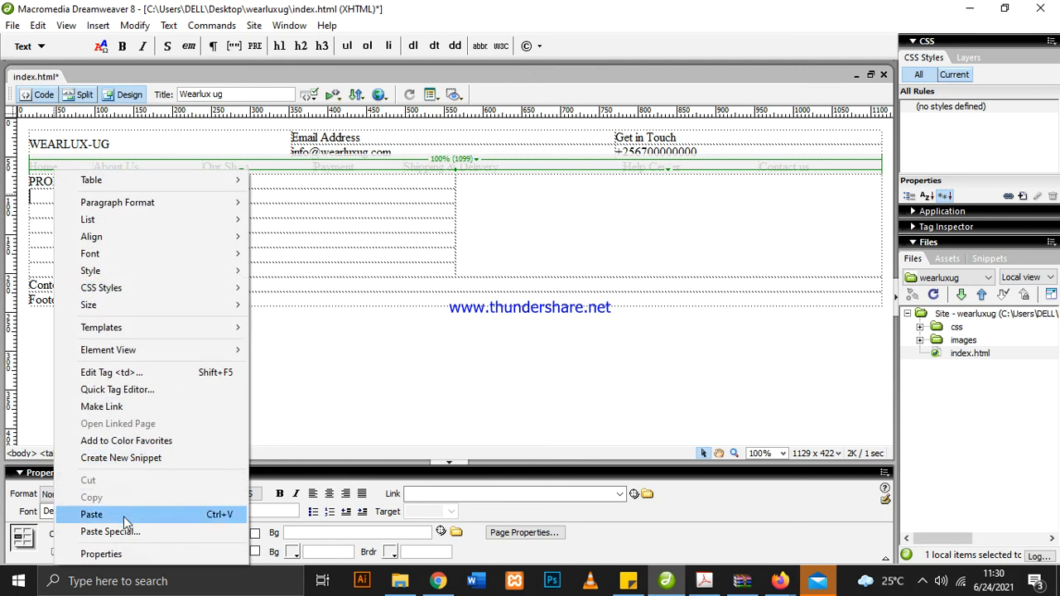
{"action": "left_click", "coordinate": [91, 515]}
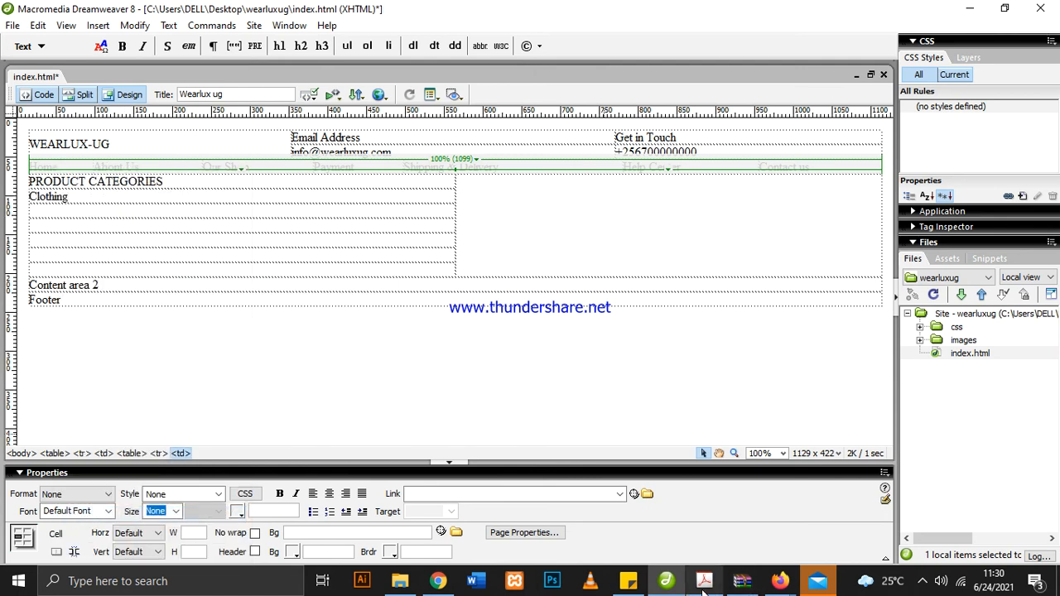
Copy "Shoes" from the layout PDF into the row below Clothing in Dreamweaver
{"action": "key", "text": "alt+Tab"}
{"action": "left_click_drag", "start_coordinate": [384, 196], "coordinate": [346, 177]}
{"action": "right_click", "coordinate": [344, 178]}
{"action": "left_click", "coordinate": [364, 185]}
{"action": "left_click", "coordinate": [671, 581]}
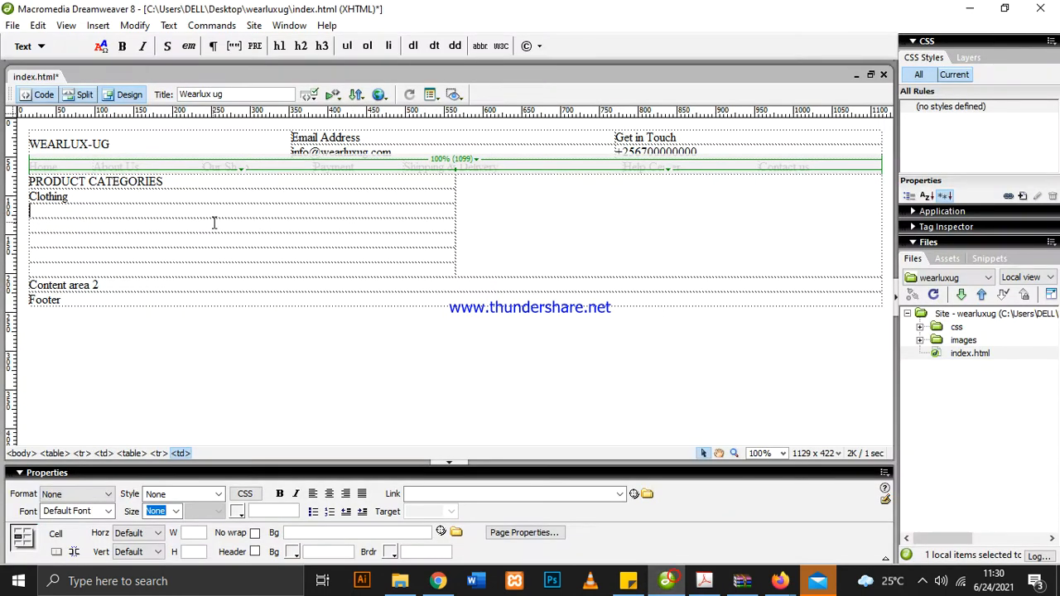
{"action": "right_click", "coordinate": [148, 214]}
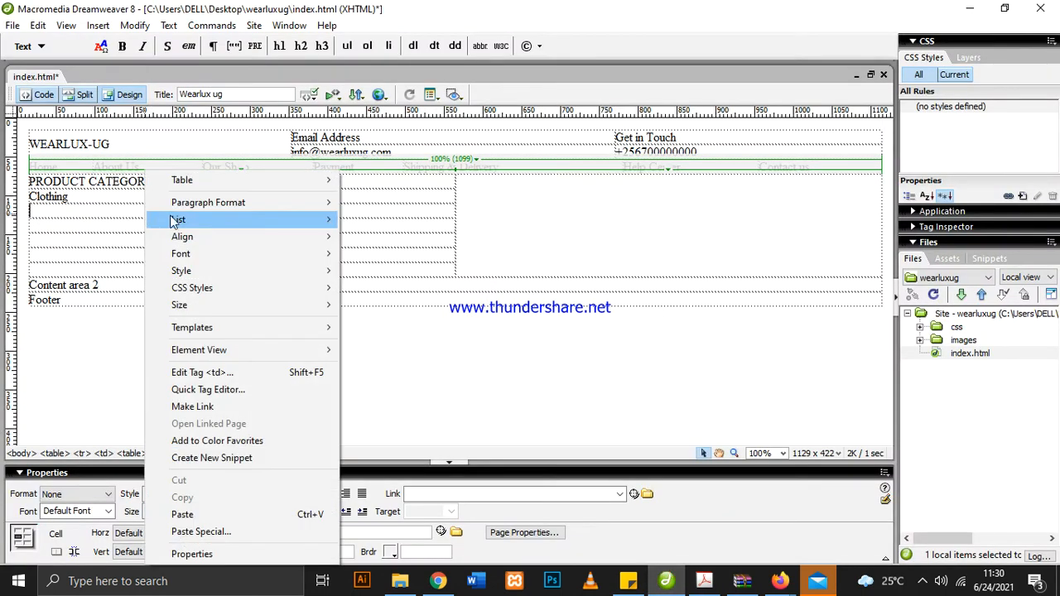
{"action": "left_click", "coordinate": [236, 515]}
Try to copy the linked text "Accessories" from the layout PDF, blocking its connection to jumia.ug
{"action": "left_click", "coordinate": [704, 583]}
{"action": "left_click_drag", "start_coordinate": [394, 196], "coordinate": [347, 196]}
{"action": "right_click", "coordinate": [346, 197]}
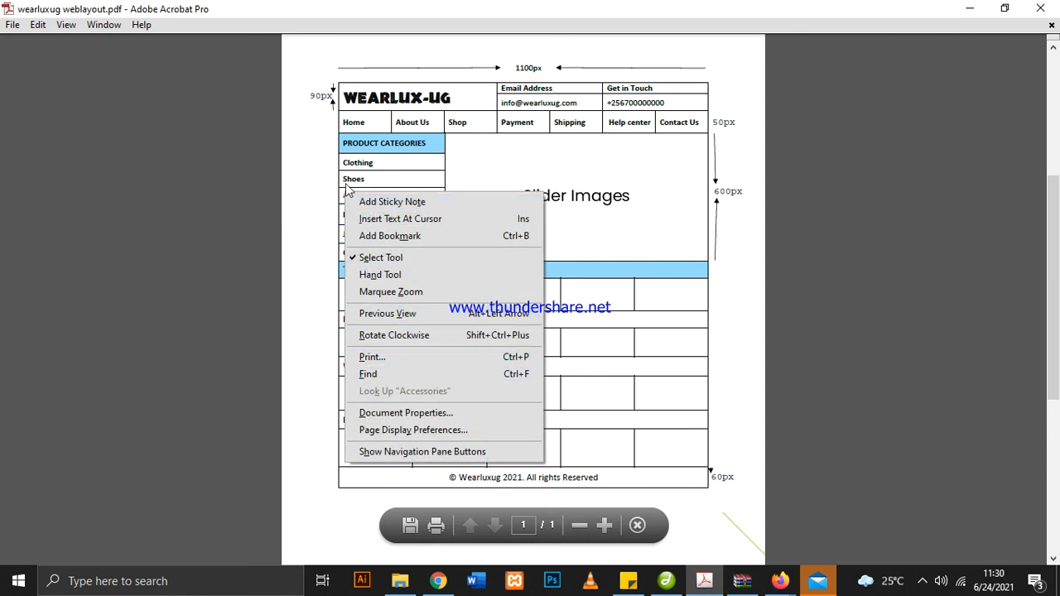
{"action": "left_click", "coordinate": [342, 163]}
{"action": "left_click", "coordinate": [381, 198]}
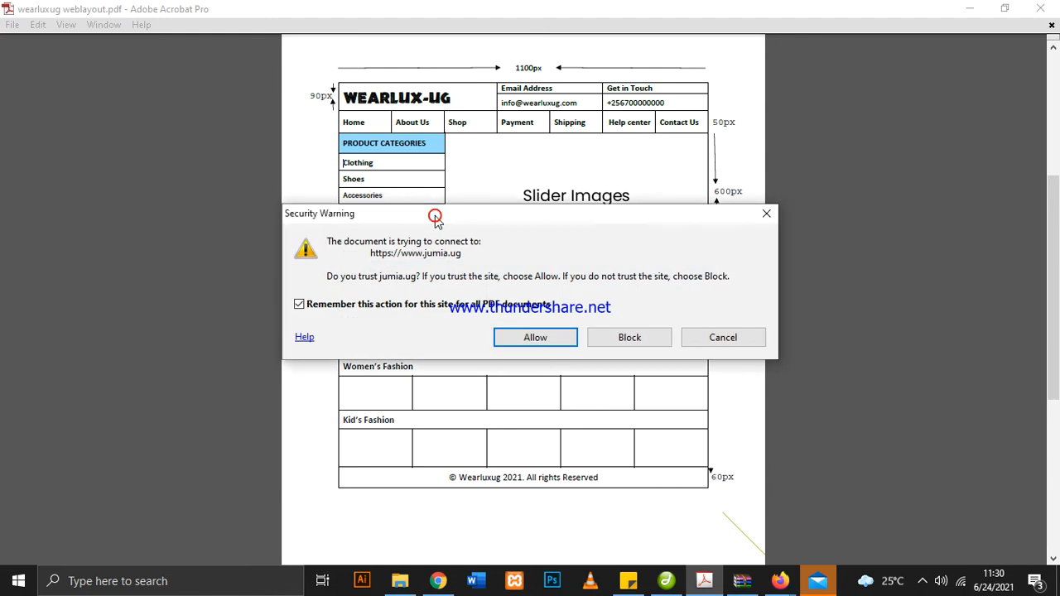
{"action": "left_click", "coordinate": [623, 339]}
{"action": "left_click_drag", "start_coordinate": [406, 201], "coordinate": [366, 196]}
{"action": "left_click", "coordinate": [403, 198]}
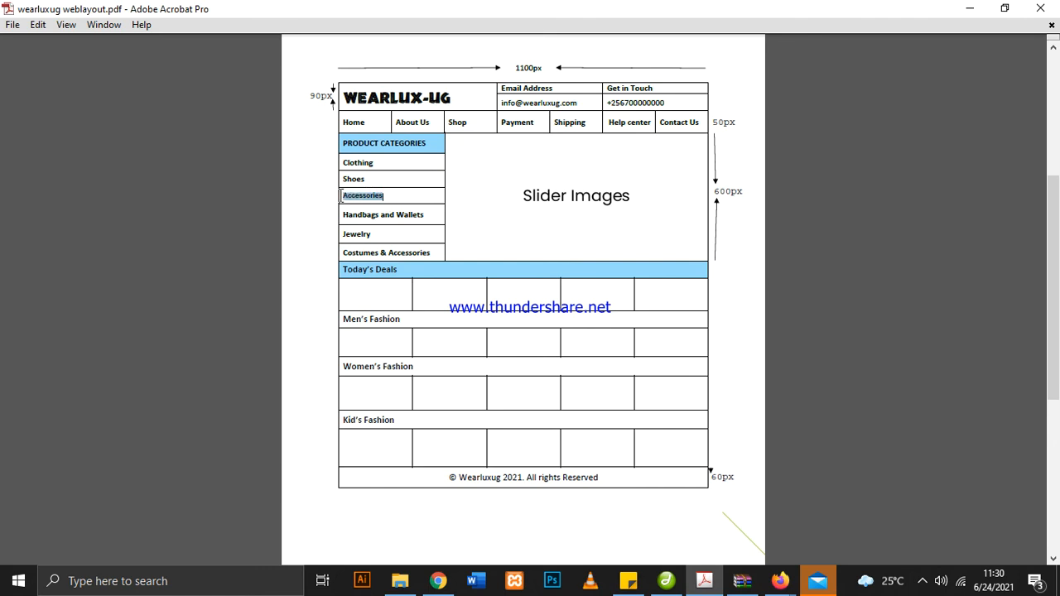
{"action": "right_click", "coordinate": [348, 197]}
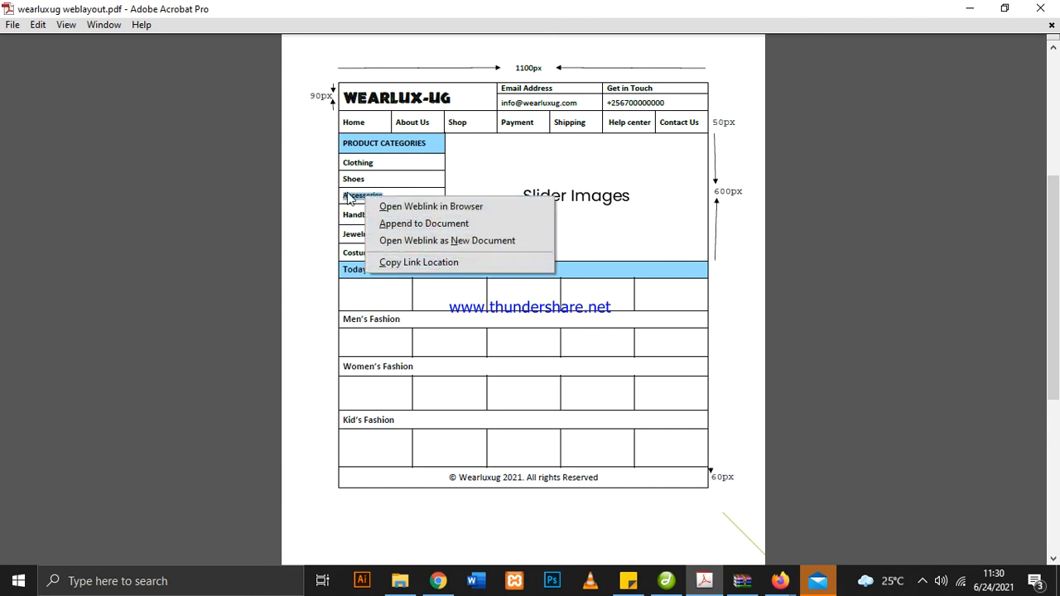
{"action": "left_click", "coordinate": [402, 262]}
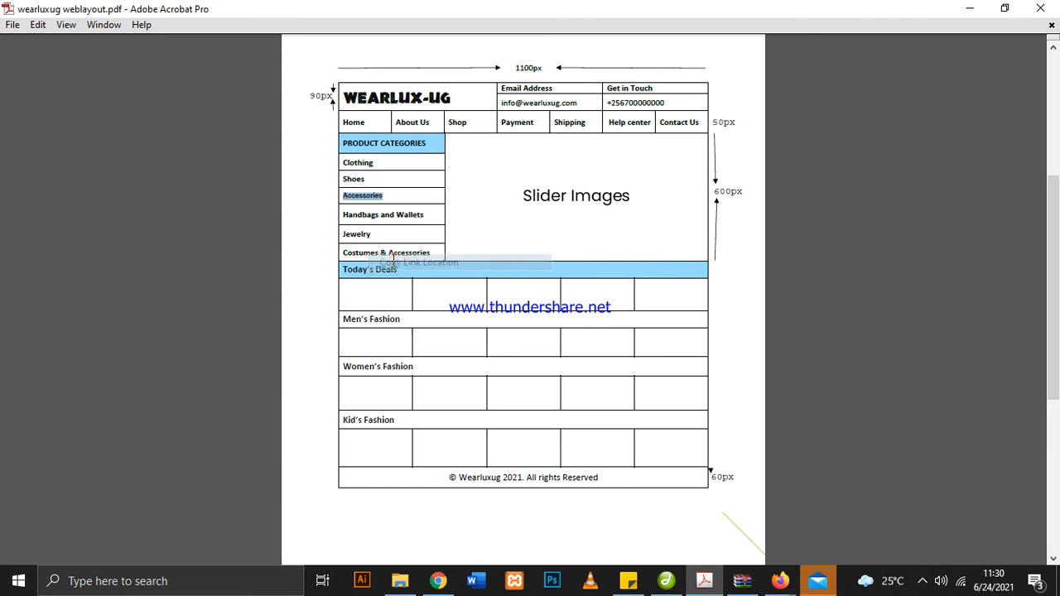
{"action": "right_click", "coordinate": [363, 203]}
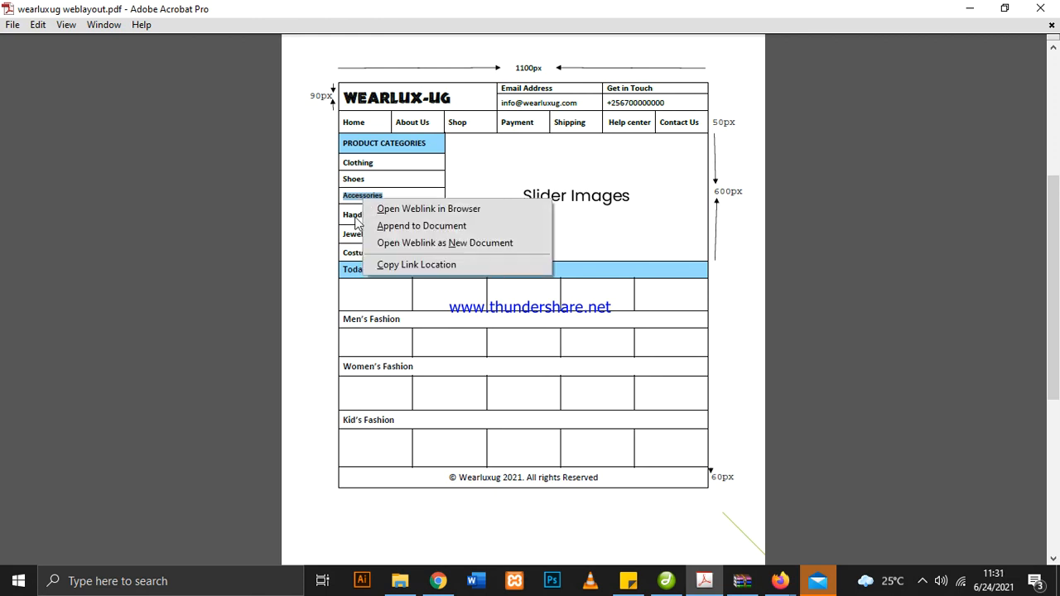
{"action": "left_click", "coordinate": [349, 229]}
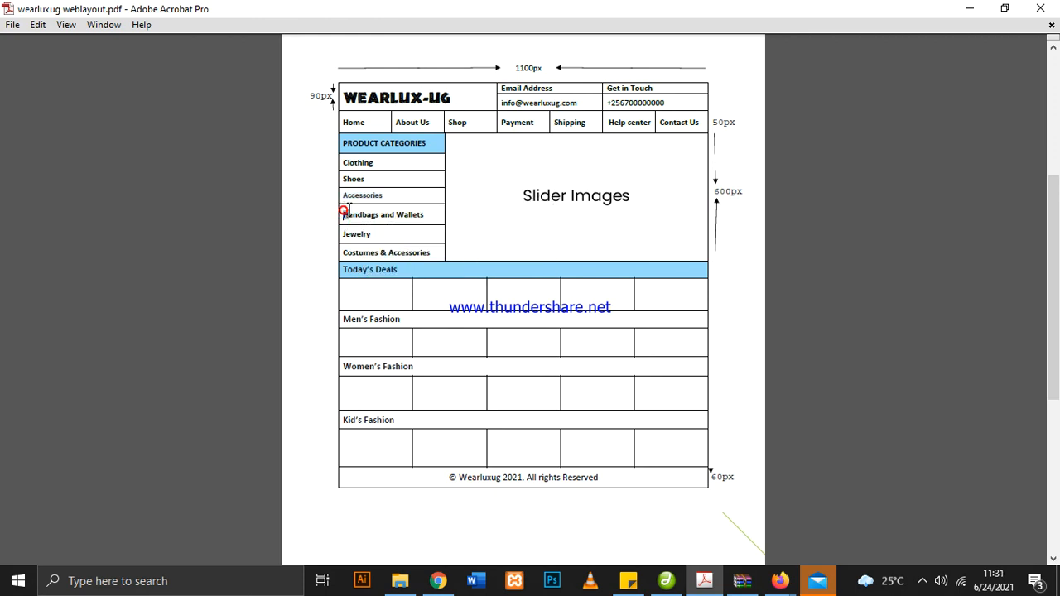
Copy "Handbags and Wallets" from the layout PDF into the fifth category row in Dreamweaver, leaving the fourth row empty
{"action": "left_click_drag", "start_coordinate": [345, 214], "coordinate": [422, 217]}
{"action": "right_click", "coordinate": [430, 219]}
{"action": "left_click", "coordinate": [436, 227]}
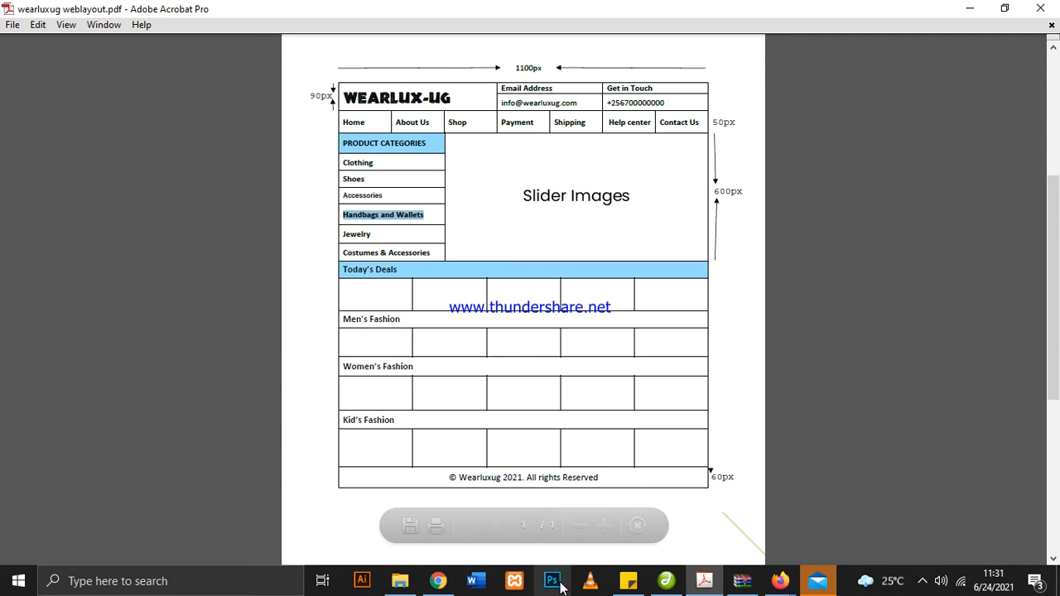
{"action": "left_click", "coordinate": [659, 579]}
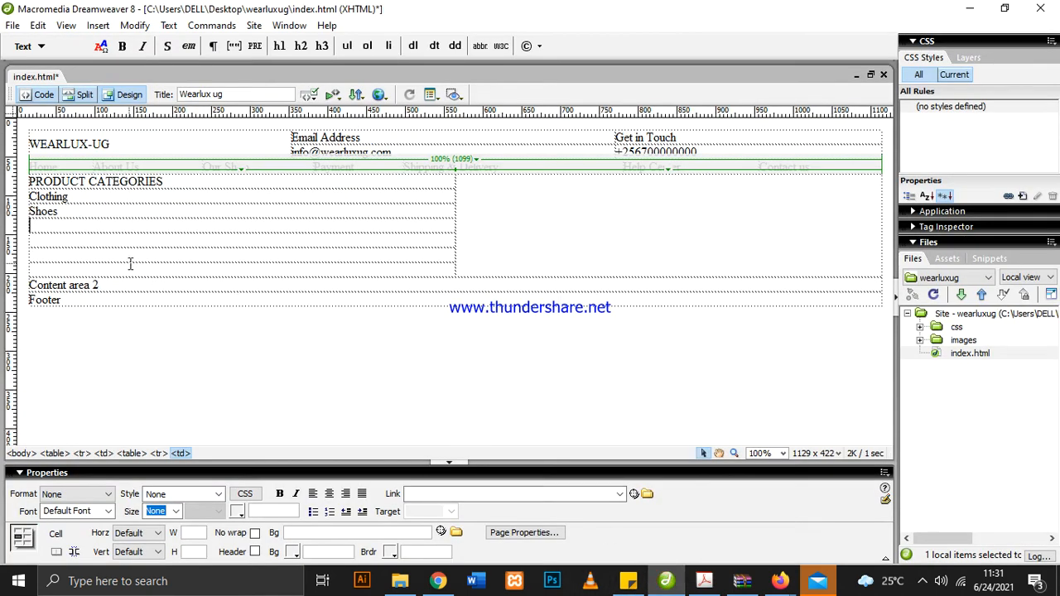
{"action": "key", "text": "ctrl+v"}
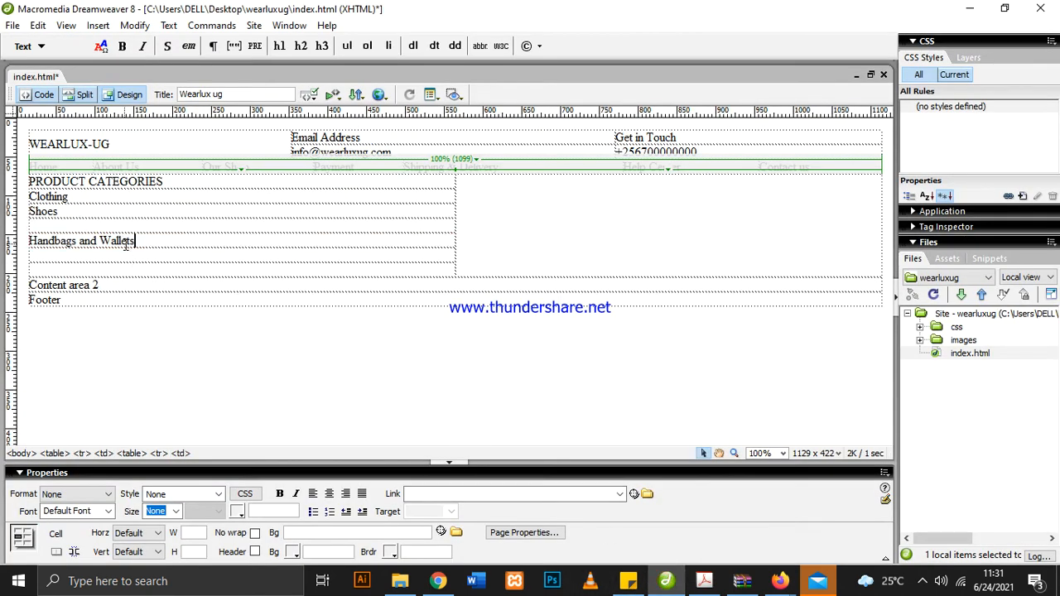
Copy "Jewelry" from the layout PDF into the row below Handbags and Wallets in Dreamweaver
{"action": "left_click", "coordinate": [704, 582]}
{"action": "left_click_drag", "start_coordinate": [373, 234], "coordinate": [346, 234]}
{"action": "right_click", "coordinate": [347, 237]}
{"action": "left_click", "coordinate": [367, 242]}
{"action": "left_click", "coordinate": [667, 581]}
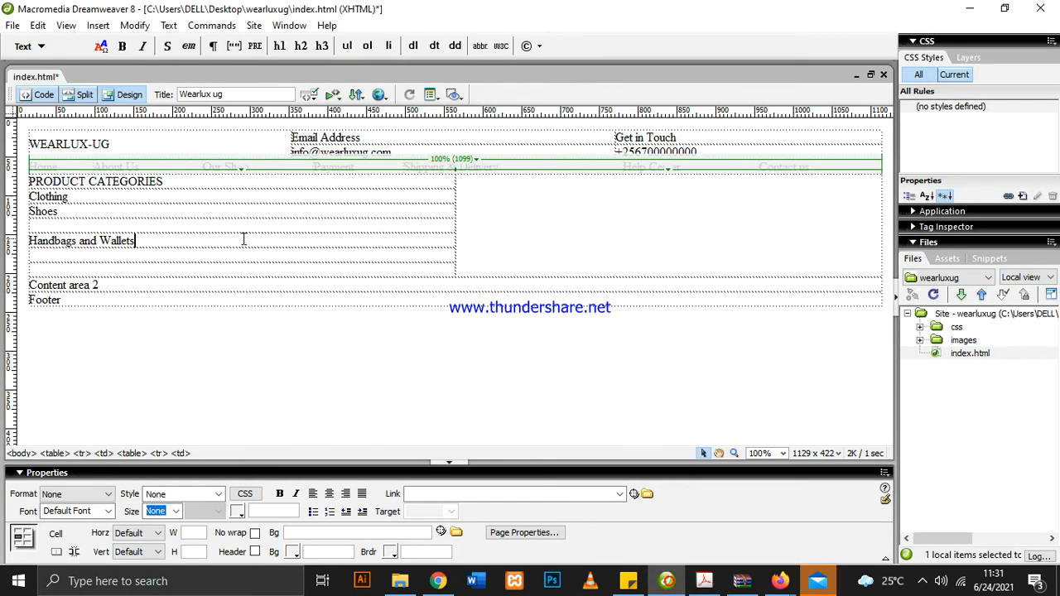
{"action": "left_click", "coordinate": [154, 253]}
{"action": "key", "text": "ctrl+v"}
Copy "Costumes & Accessories" from the layout PDF into the row below Jewelry in Dreamweaver
{"action": "left_click", "coordinate": [704, 581]}
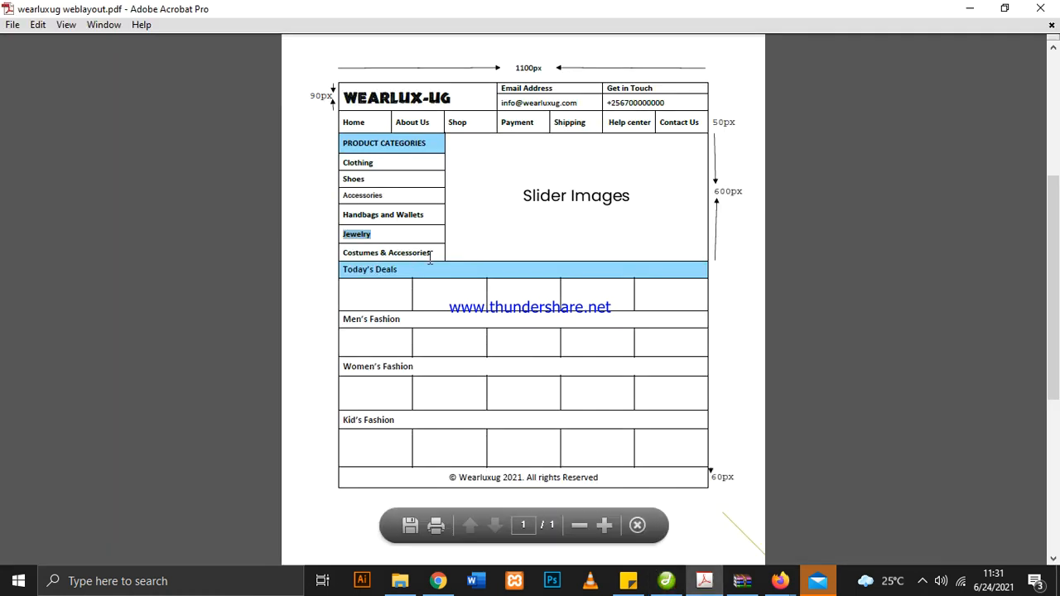
{"action": "left_click_drag", "start_coordinate": [430, 256], "coordinate": [344, 254]}
{"action": "right_click", "coordinate": [355, 252]}
{"action": "left_click", "coordinate": [395, 264]}
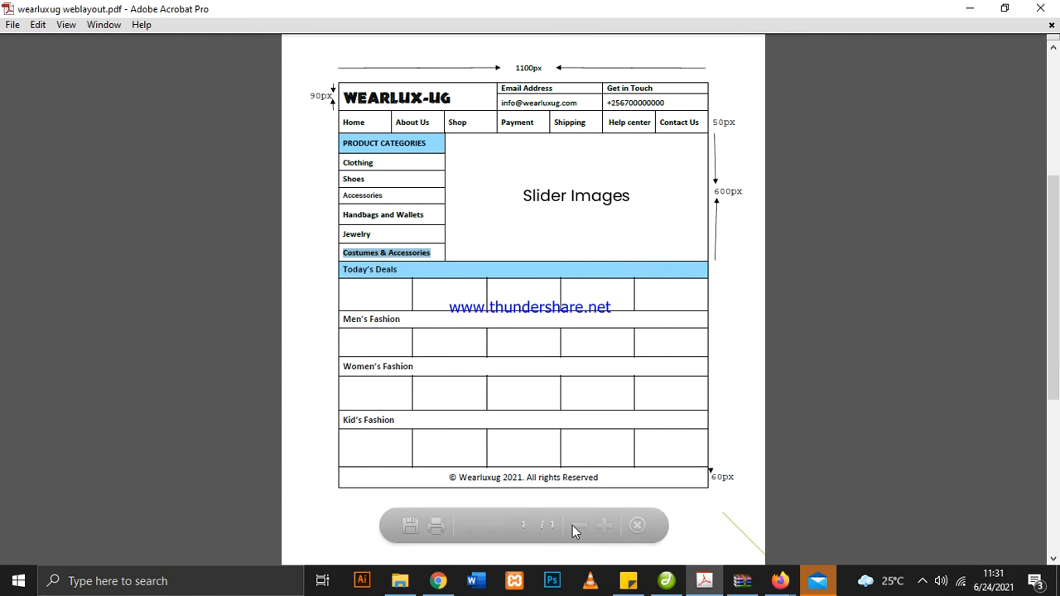
{"action": "left_click", "coordinate": [667, 580]}
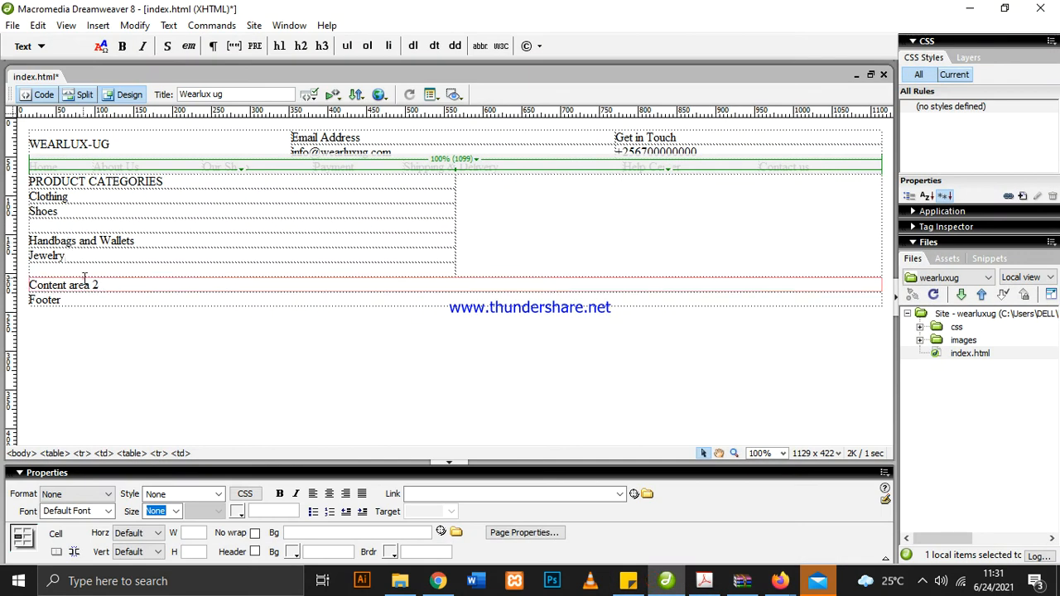
{"action": "key", "text": "Tab"}
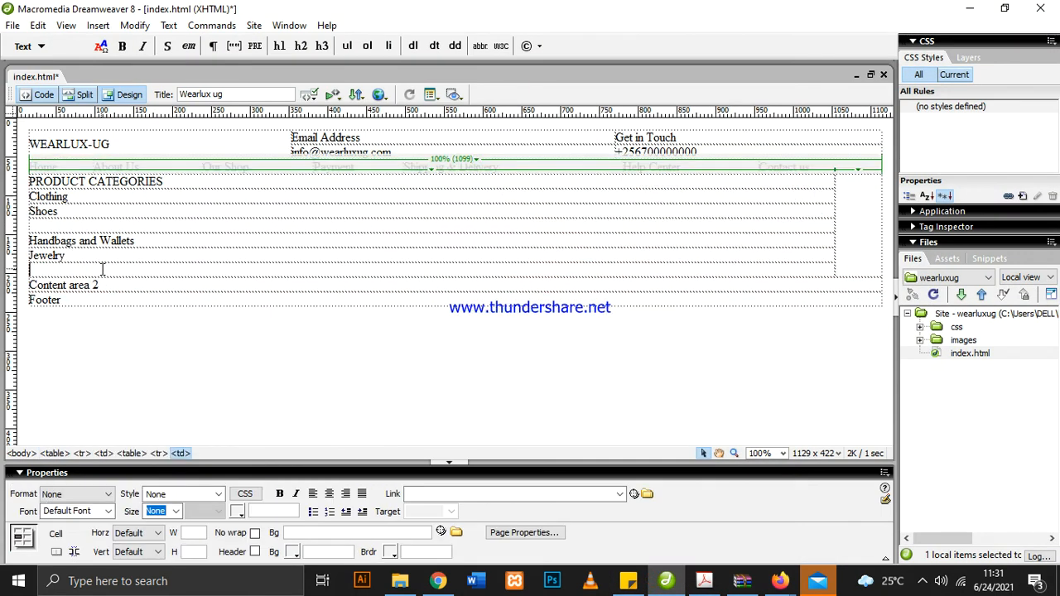
{"action": "key", "text": "ctrl+v"}
Copy the word "Accessories" from the "Costumes & Accessories" row into the empty row below Shoes
{"action": "mouse_move", "coordinate": [150, 270]}
{"action": "left_mouse_down"}
{"action": "mouse_move", "coordinate": [100, 270]}
{"action": "mouse_move", "coordinate": [149, 271]}
{"action": "left_mouse_up"}
{"action": "right_click", "coordinate": [149, 271]}
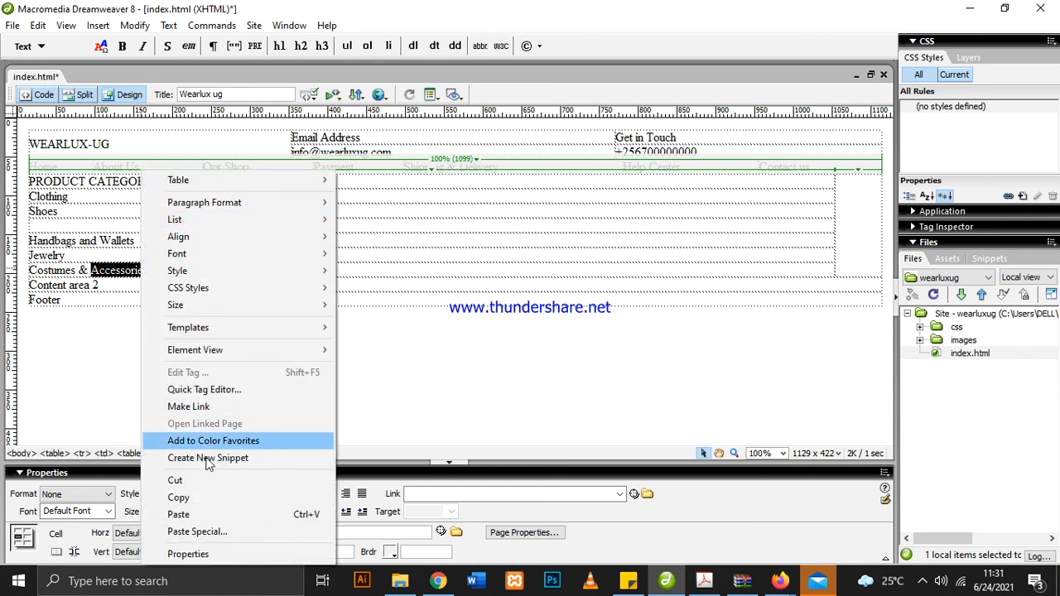
{"action": "left_click", "coordinate": [193, 495]}
{"action": "left_click", "coordinate": [76, 230]}
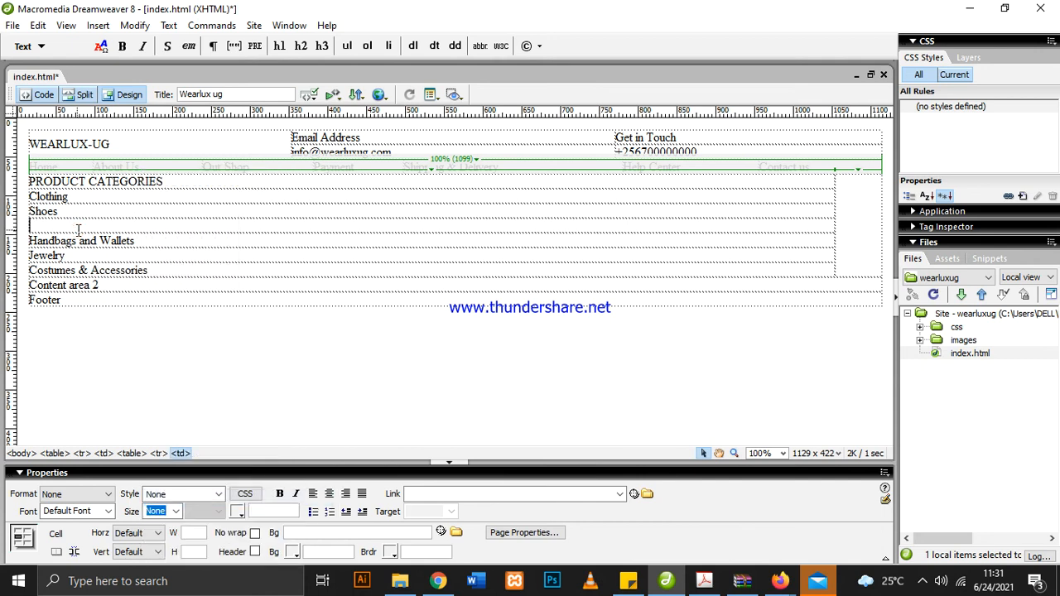
{"action": "key", "text": "ctrl+v"}
{"action": "left_click", "coordinate": [304, 348]}
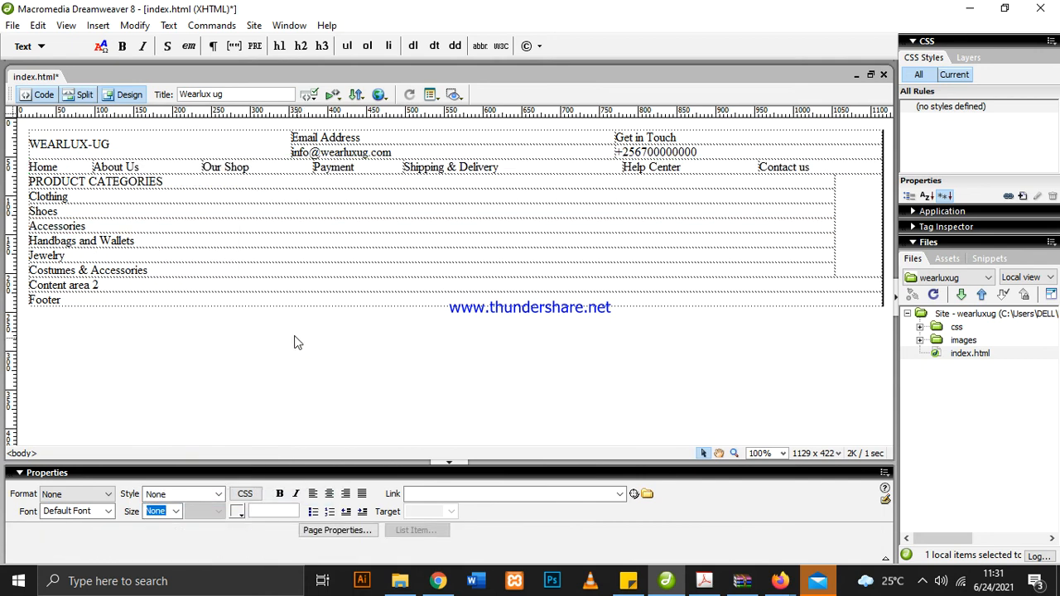
Enter "Slider Images" in the empty cell beside the product categories column
{"action": "left_click", "coordinate": [846, 226]}
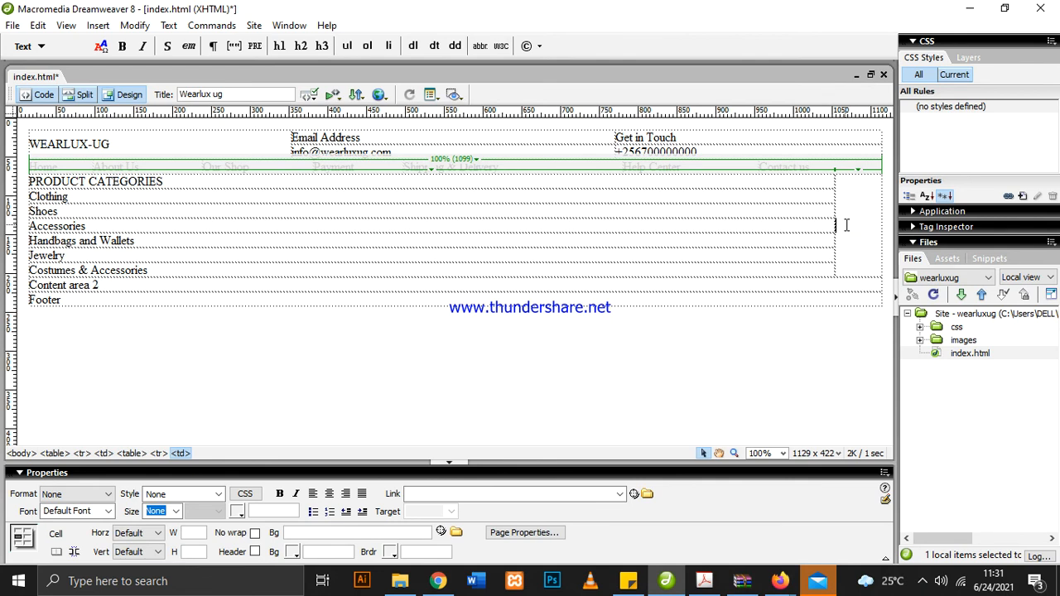
{"action": "type", "text": "Slider Images"}
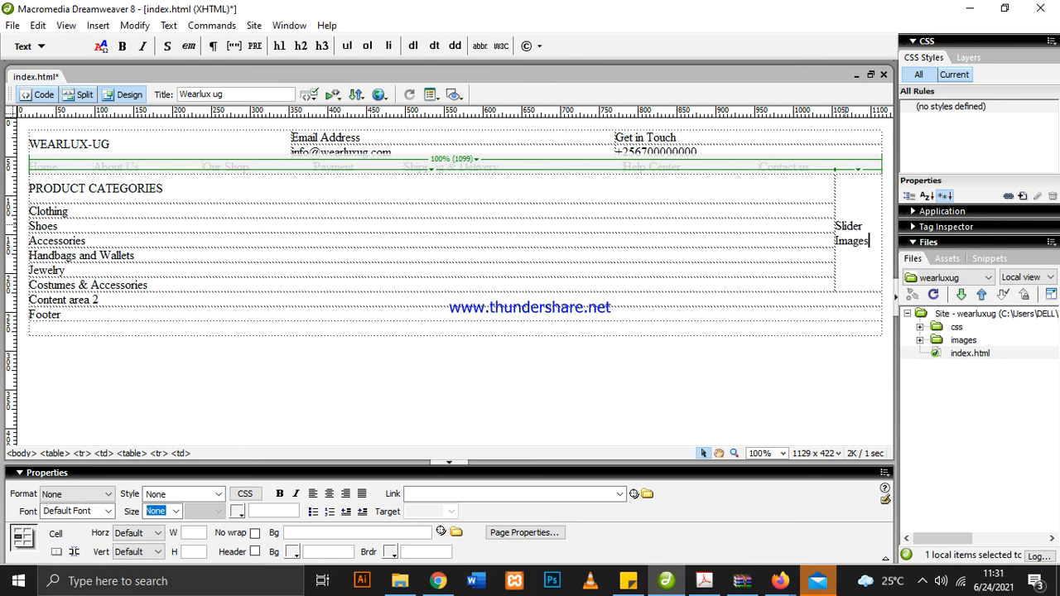
{"action": "left_click", "coordinate": [812, 350]}
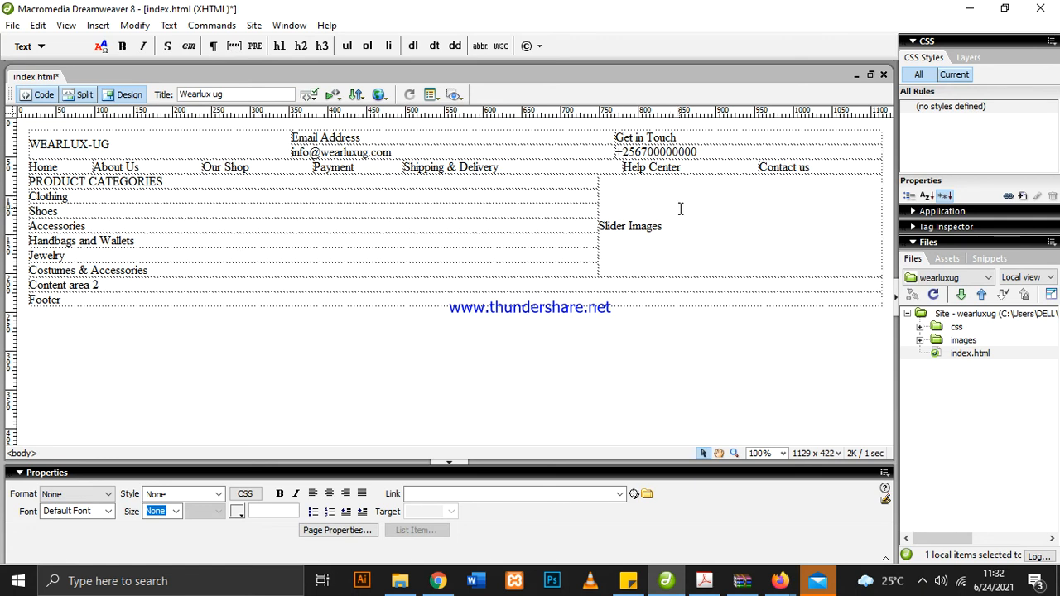
Check the layout PDF for the sections under the categories, and clear the "Content area 2" text from its row in Dreamweaver
{"action": "left_click", "coordinate": [704, 581]}
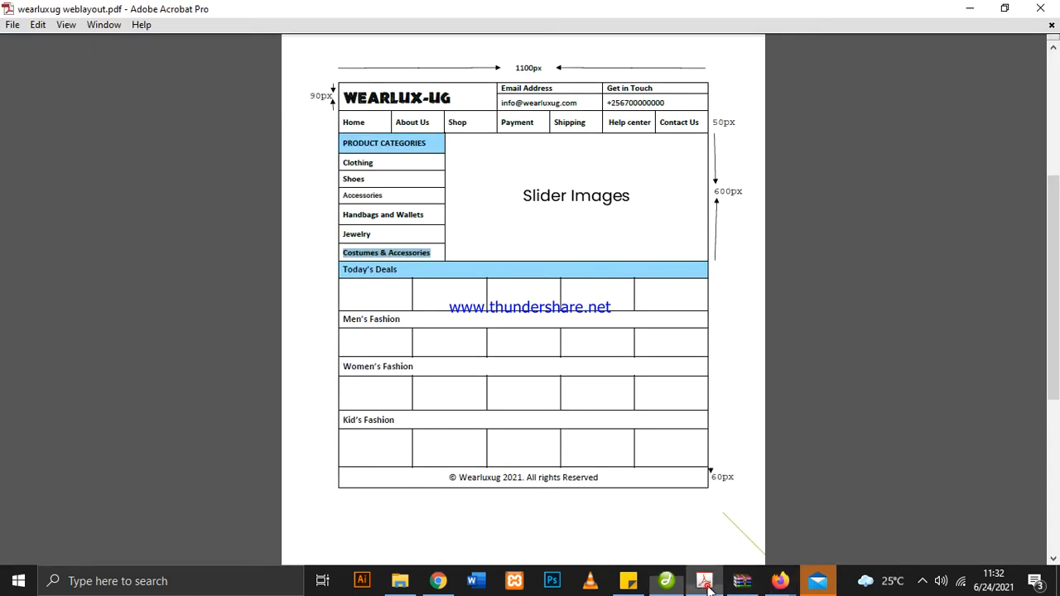
{"action": "left_click", "coordinate": [456, 268]}
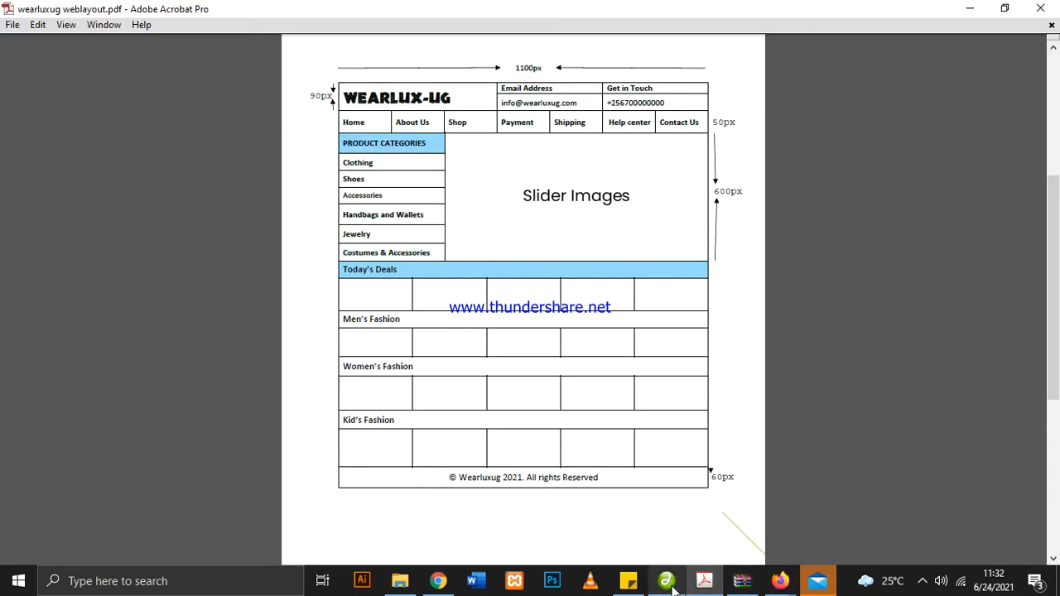
{"action": "mouse_move", "coordinate": [673, 588]}
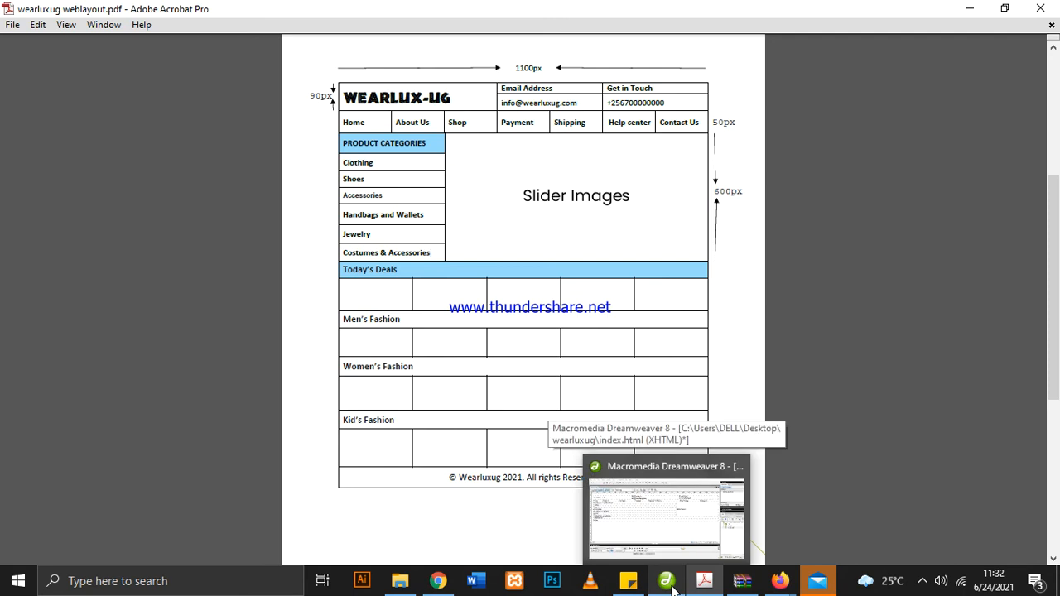
{"action": "left_click", "coordinate": [673, 588]}
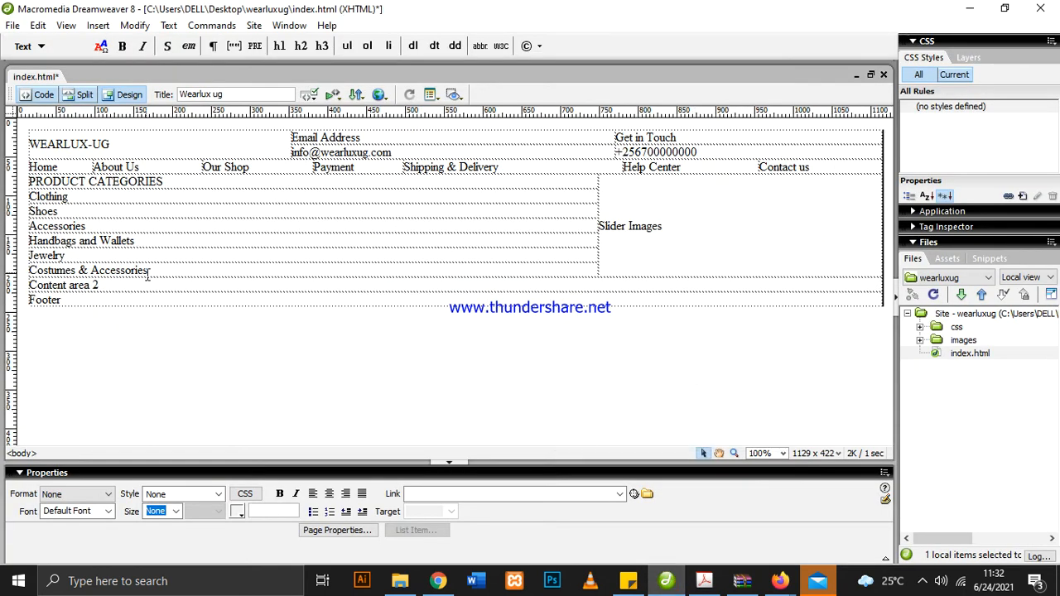
{"action": "left_click", "coordinate": [704, 581]}
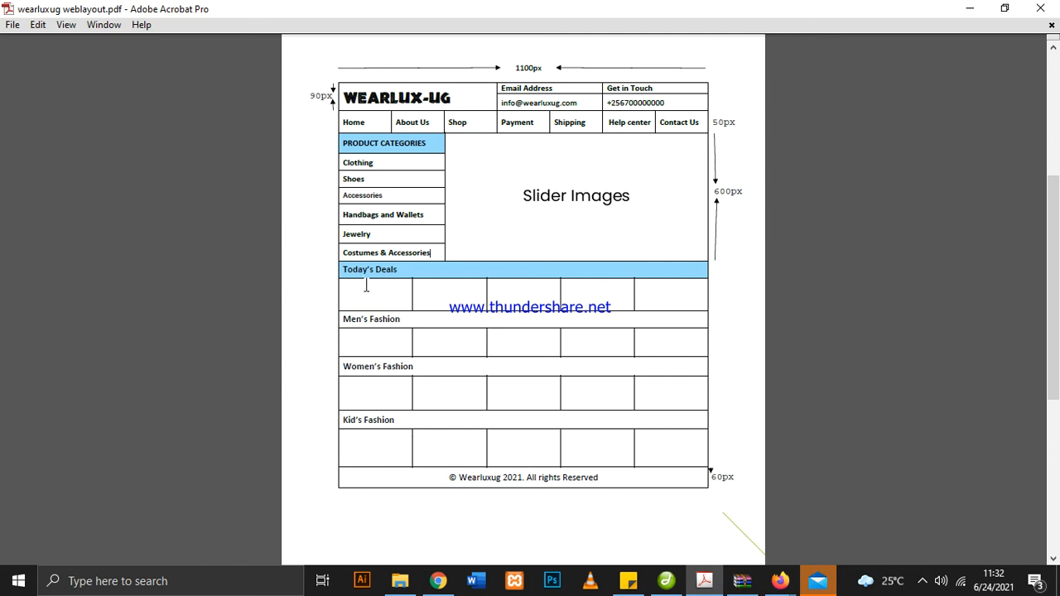
{"action": "left_click", "coordinate": [666, 581]}
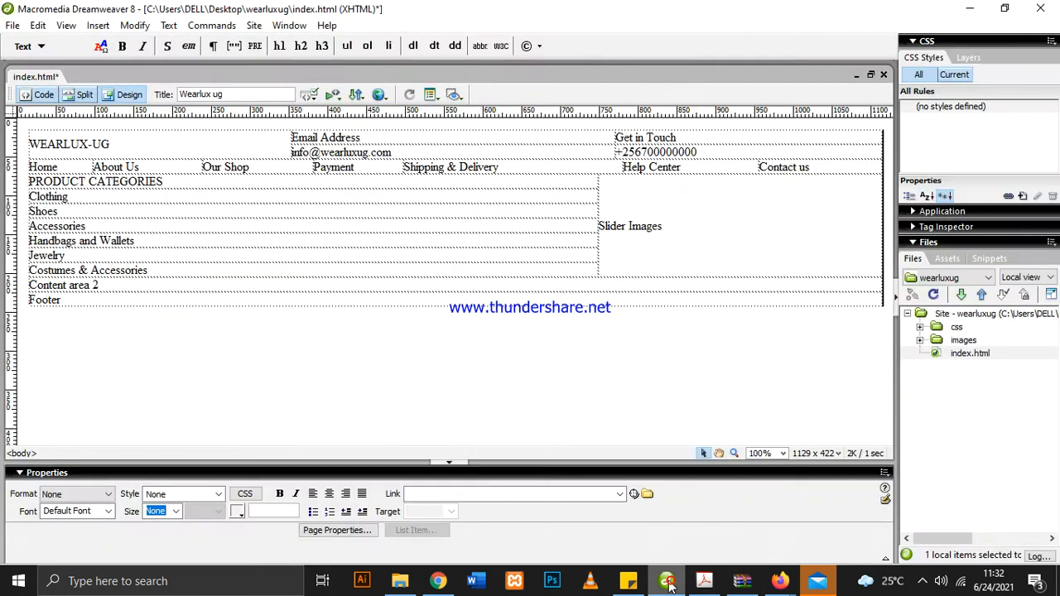
{"action": "left_click", "coordinate": [208, 291]}
{"action": "left_click", "coordinate": [118, 323]}
{"action": "left_click", "coordinate": [107, 293]}
{"action": "left_click", "coordinate": [96, 323]}
{"action": "left_click", "coordinate": [100, 286]}
{"action": "left_click_drag", "start_coordinate": [100, 286], "coordinate": [30, 285]}
{"action": "key", "text": "BackSpace"}
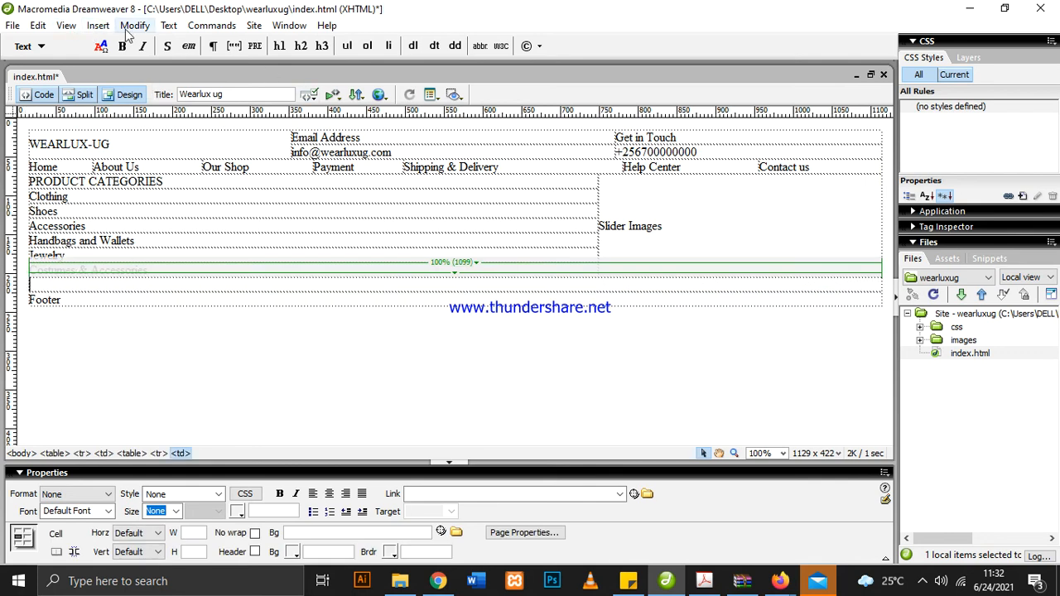
Split the emptied row above the footer into 8 rows, matching the sections in the layout PDF
{"action": "right_click", "coordinate": [83, 286]}
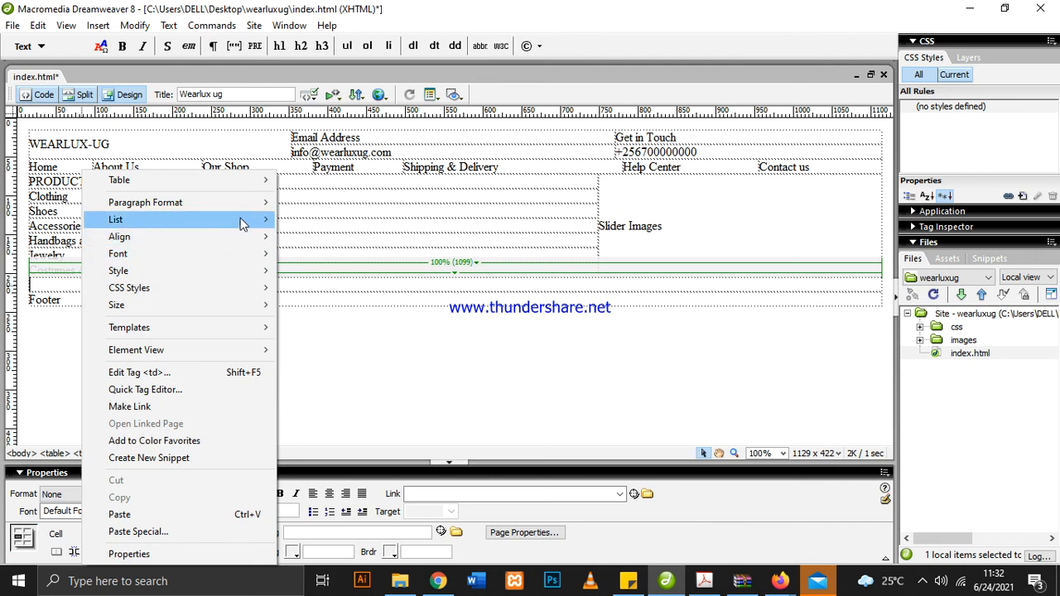
{"action": "mouse_move", "coordinate": [242, 223]}
{"action": "mouse_move", "coordinate": [249, 182]}
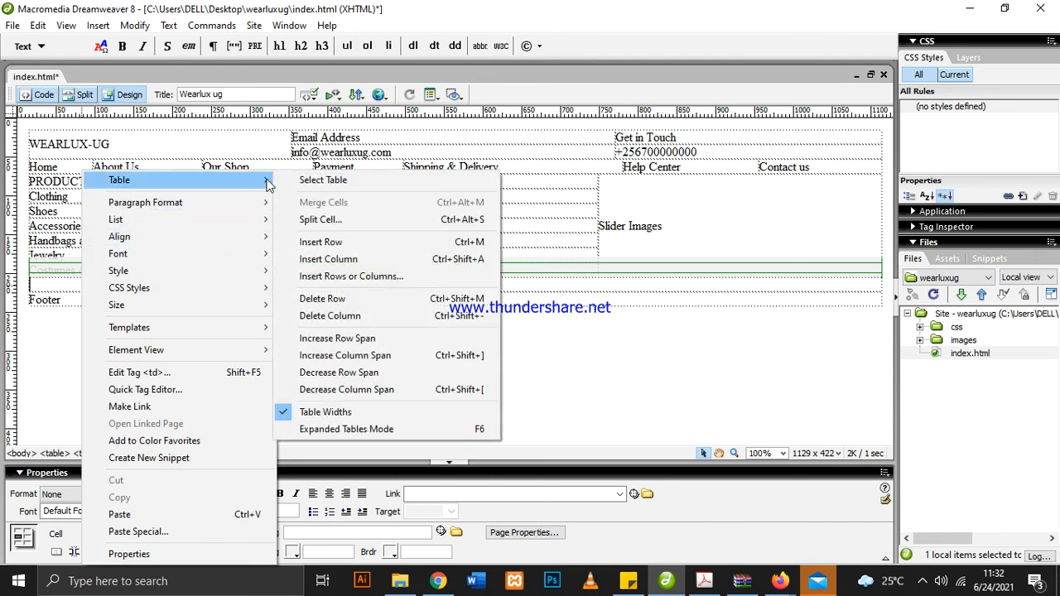
{"action": "left_click", "coordinate": [321, 220]}
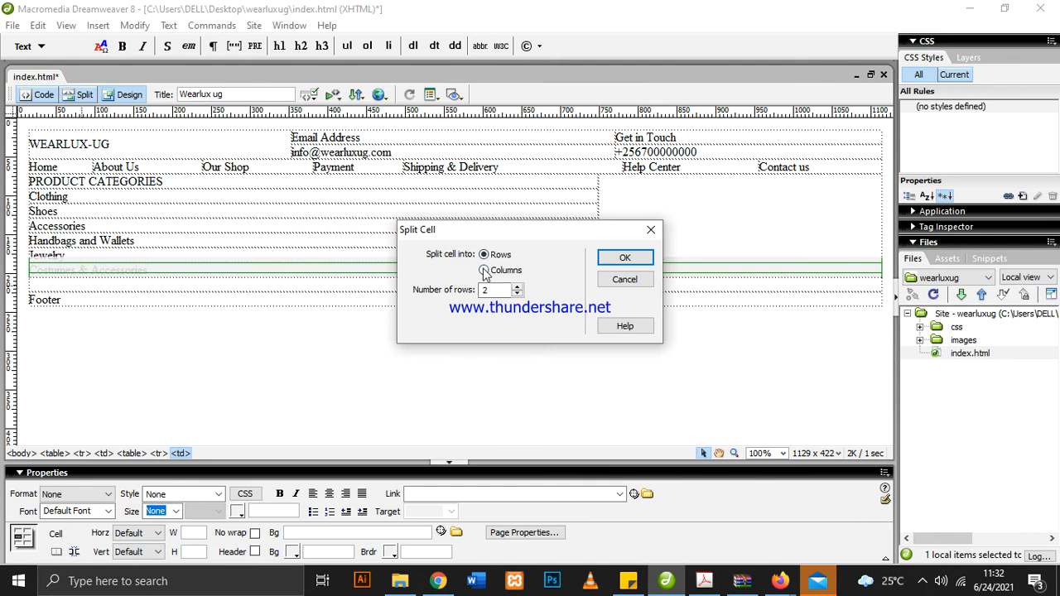
{"action": "left_click", "coordinate": [517, 286]}
{"action": "left_click", "coordinate": [704, 581]}
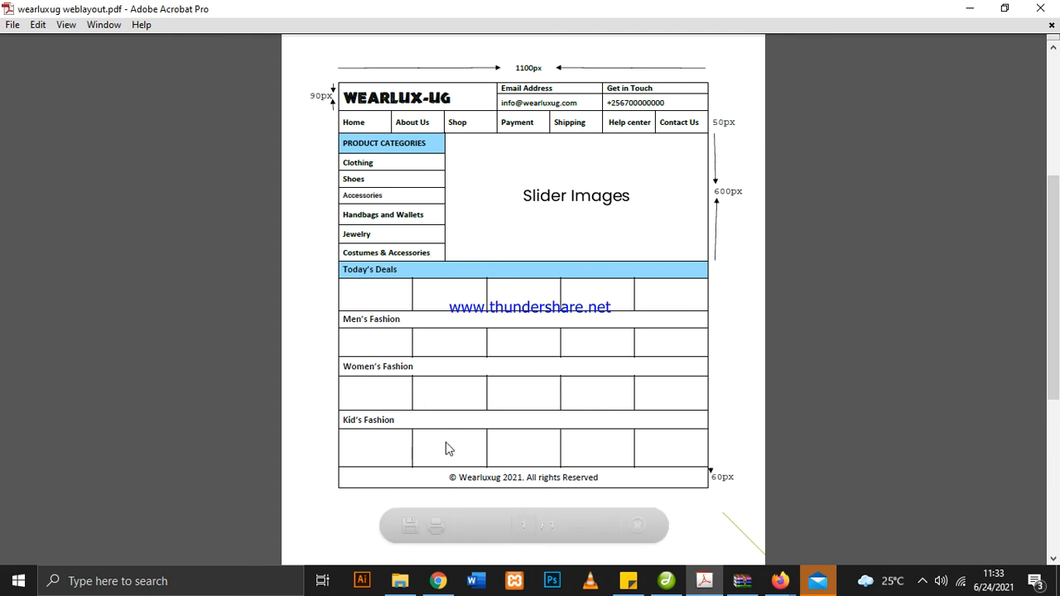
{"action": "left_click", "coordinate": [666, 580]}
{"action": "left_click", "coordinate": [517, 288]}
{"action": "left_click", "coordinate": [517, 289]}
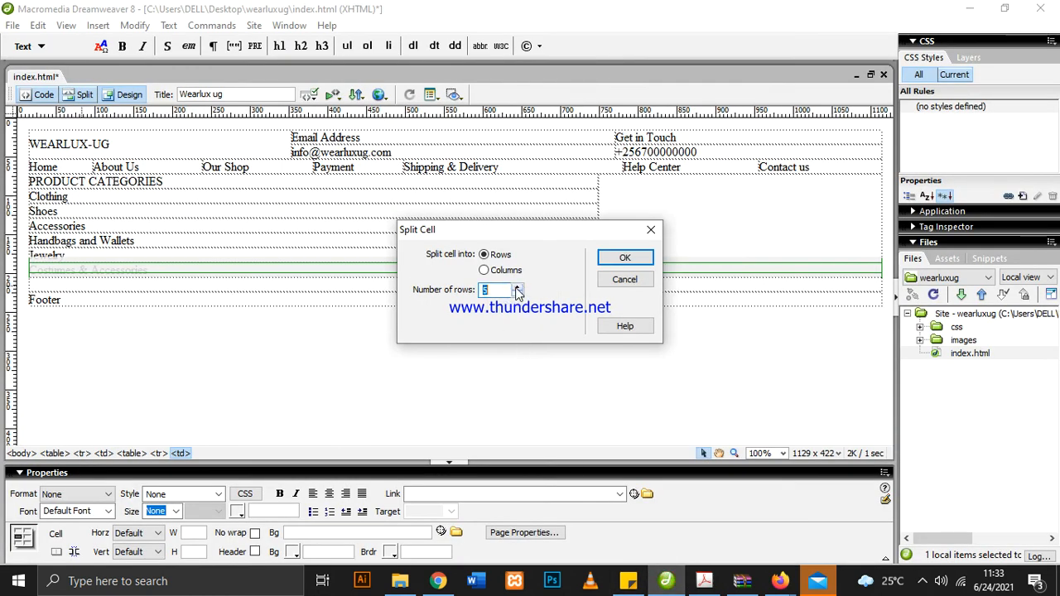
{"action": "left_click", "coordinate": [624, 258]}
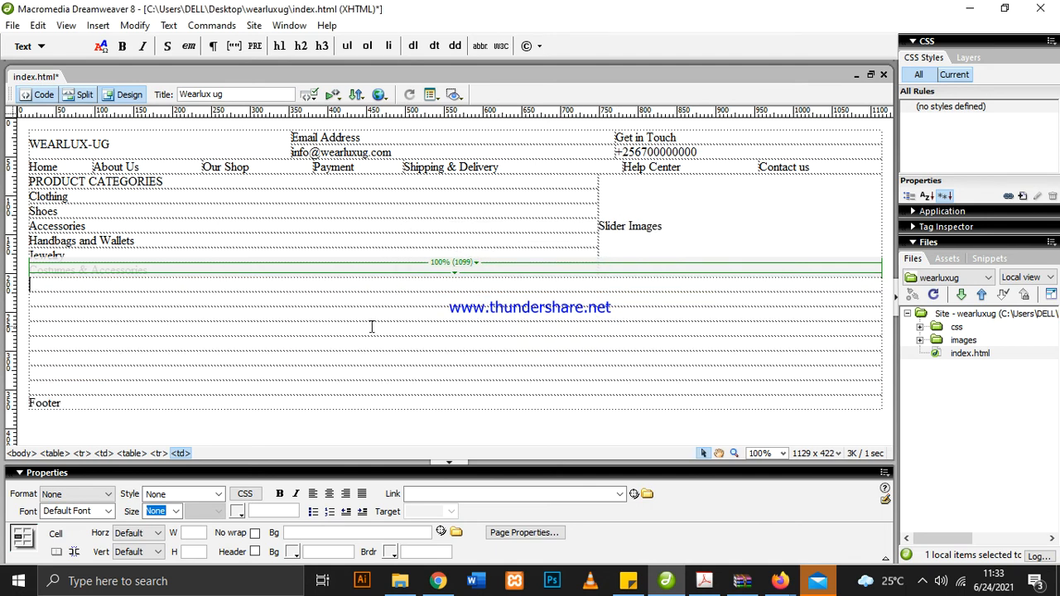
Copy "Today's Deals" from the layout PDF into the first of the new rows in Dreamweaver
{"action": "left_click", "coordinate": [705, 581]}
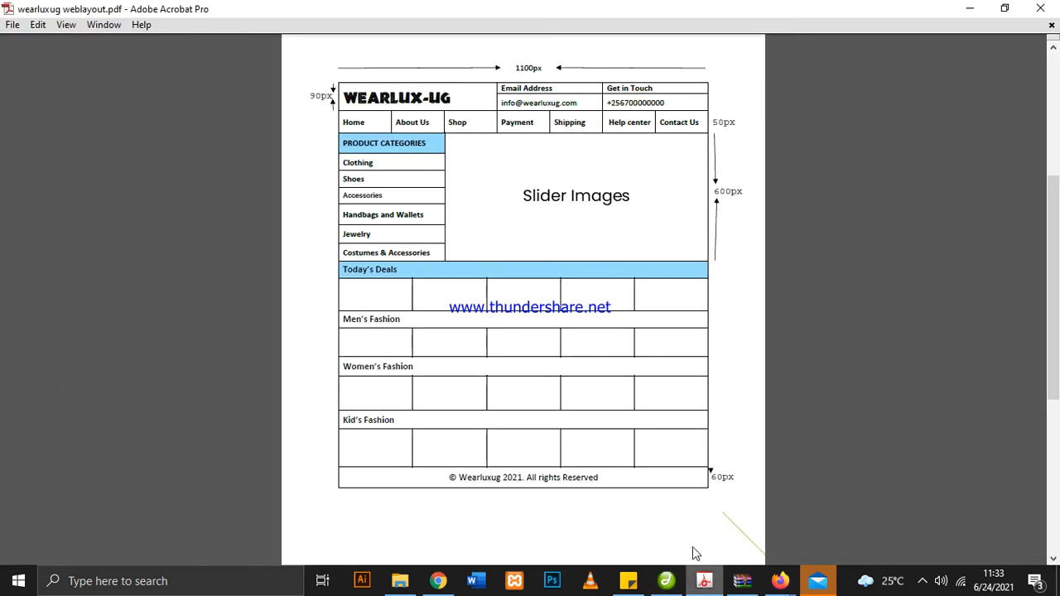
{"action": "left_click_drag", "start_coordinate": [399, 269], "coordinate": [354, 267]}
{"action": "key", "text": "ctrl+c"}
{"action": "right_click", "coordinate": [357, 278]}
{"action": "left_click", "coordinate": [389, 282]}
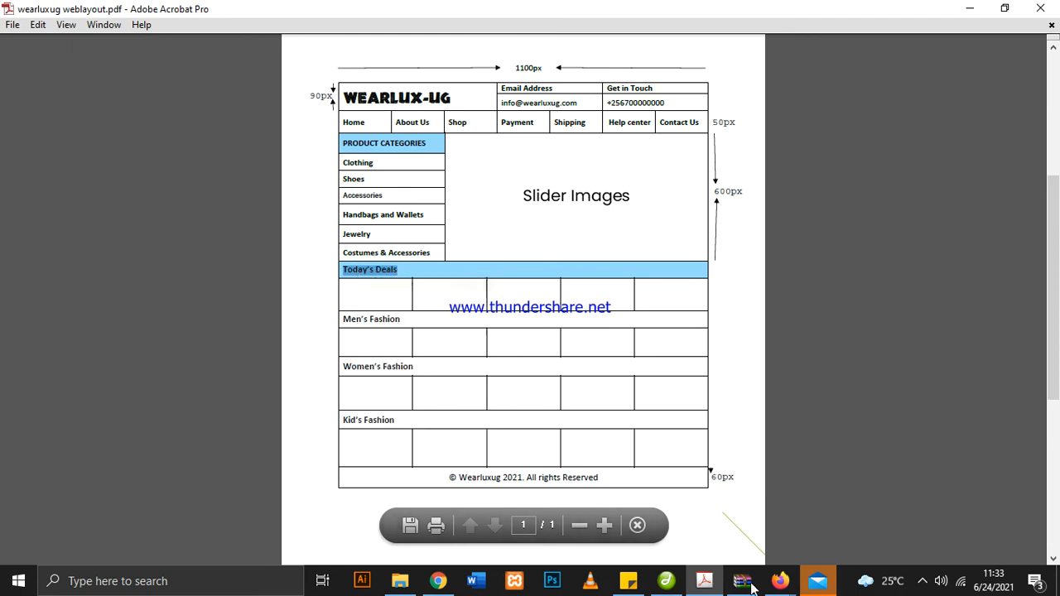
{"action": "left_click", "coordinate": [704, 582]}
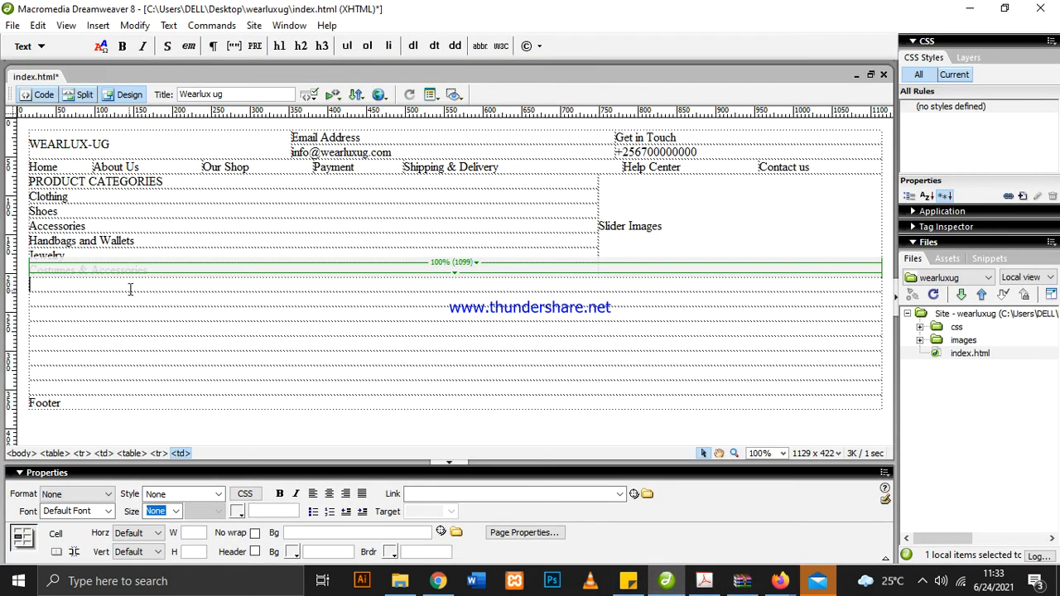
{"action": "key", "text": "ctrl+v"}
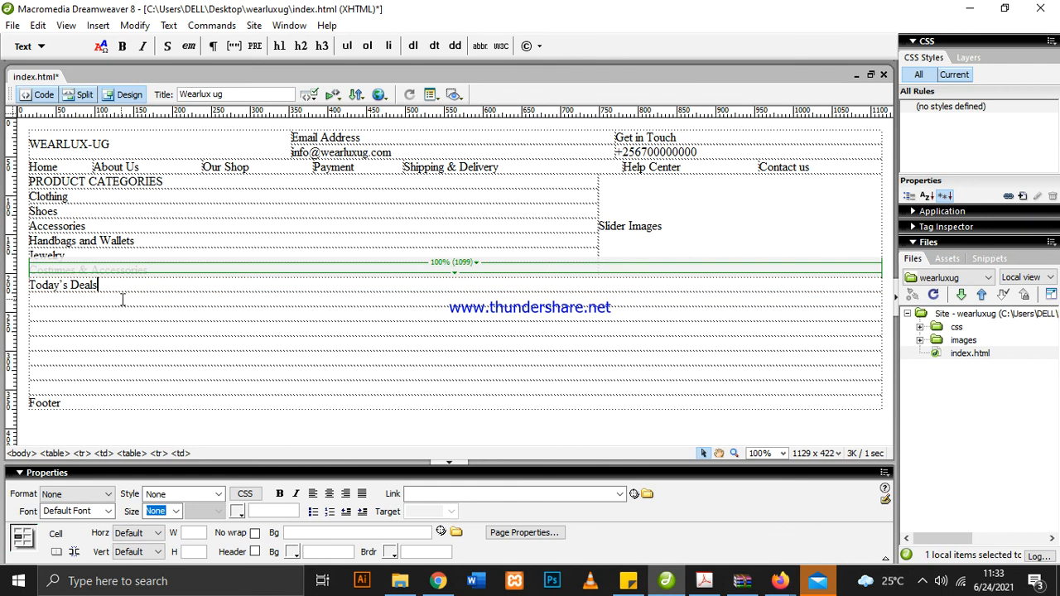
Copy "Men's Fashion" from the layout PDF into the third new row in Dreamweaver, leaving the second row empty
{"action": "left_click", "coordinate": [705, 583]}
{"action": "left_click_drag", "start_coordinate": [403, 325], "coordinate": [301, 310]}
{"action": "right_click", "coordinate": [353, 321]}
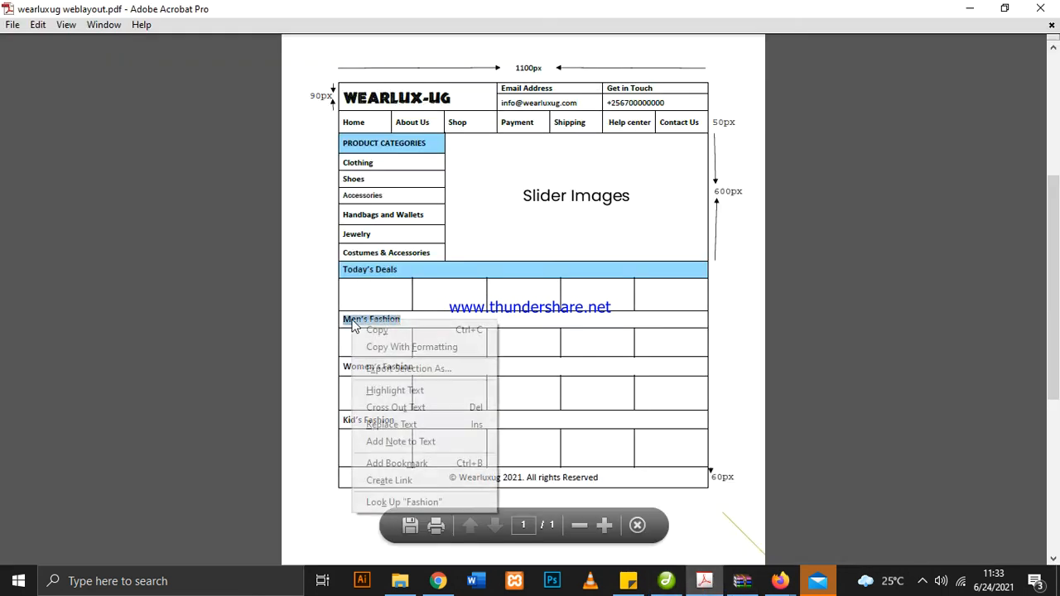
{"action": "left_click", "coordinate": [406, 334]}
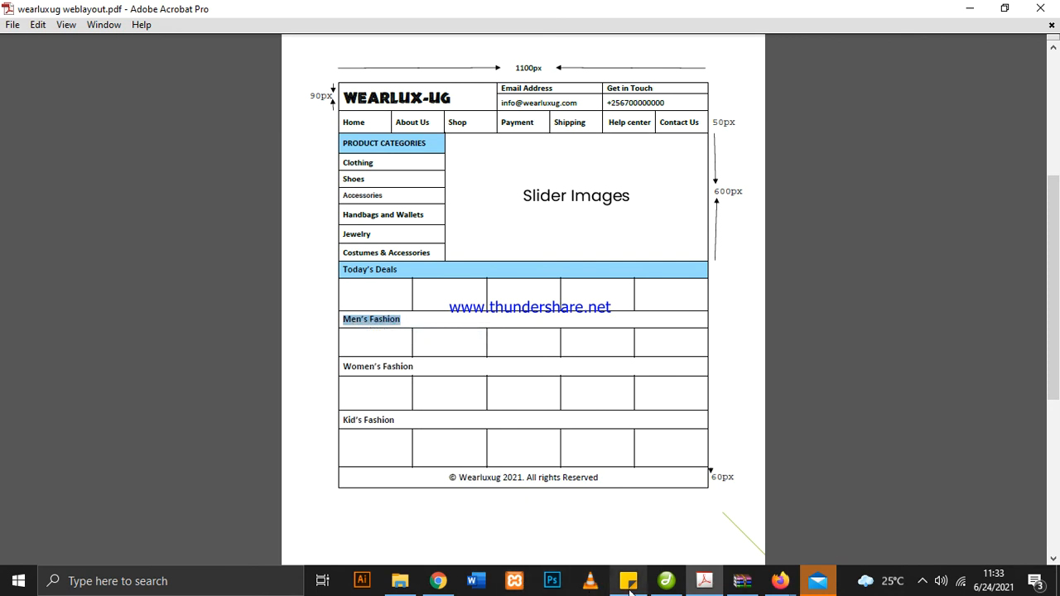
{"action": "left_click", "coordinate": [667, 581]}
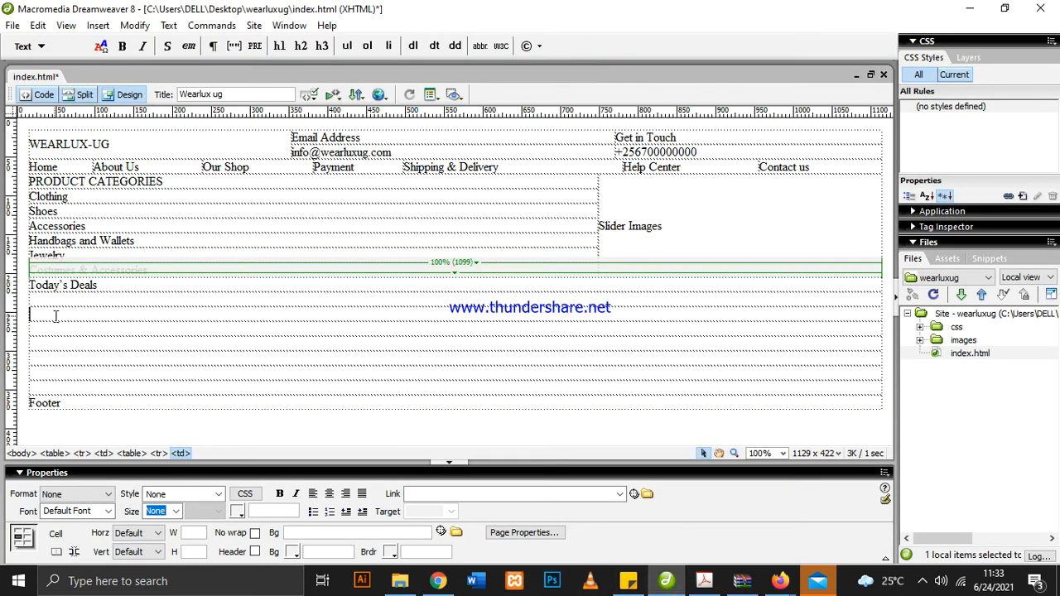
{"action": "key", "text": "ctrl+v"}
Copy "Women's Fashion" from the layout PDF into the fifth new row in Dreamweaver, leaving the fourth row empty
{"action": "left_click", "coordinate": [68, 341]}
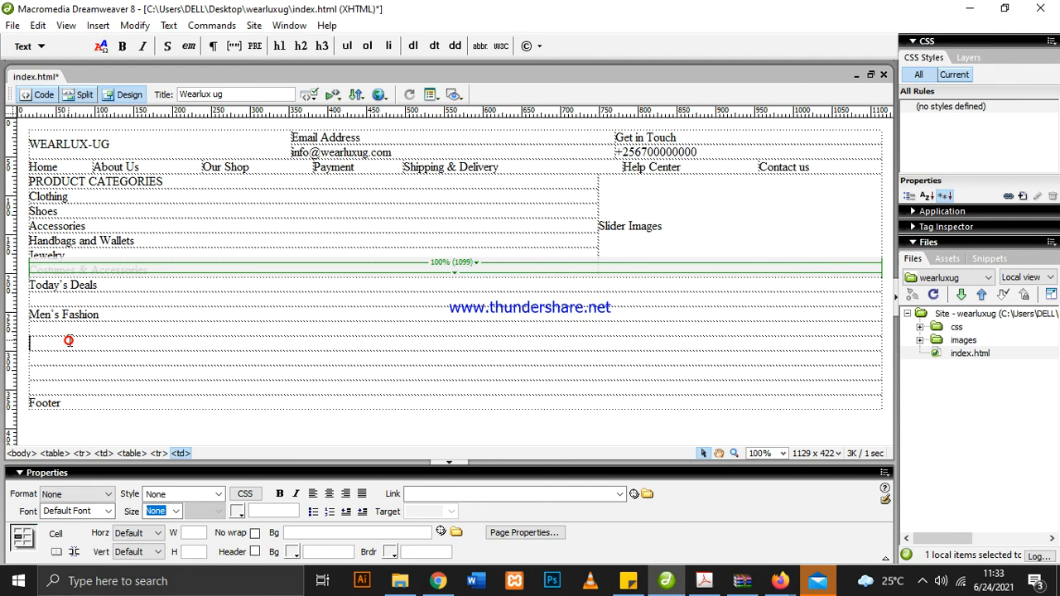
{"action": "left_click", "coordinate": [704, 581]}
{"action": "left_click_drag", "start_coordinate": [411, 367], "coordinate": [344, 367]}
{"action": "right_click", "coordinate": [352, 366]}
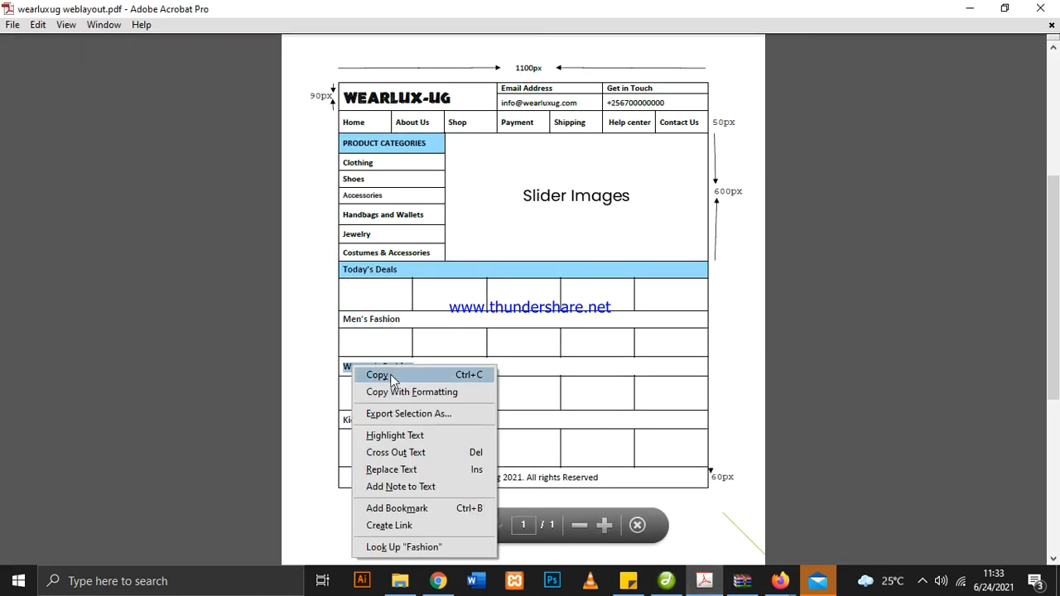
{"action": "left_click", "coordinate": [377, 375]}
{"action": "left_click", "coordinate": [666, 581]}
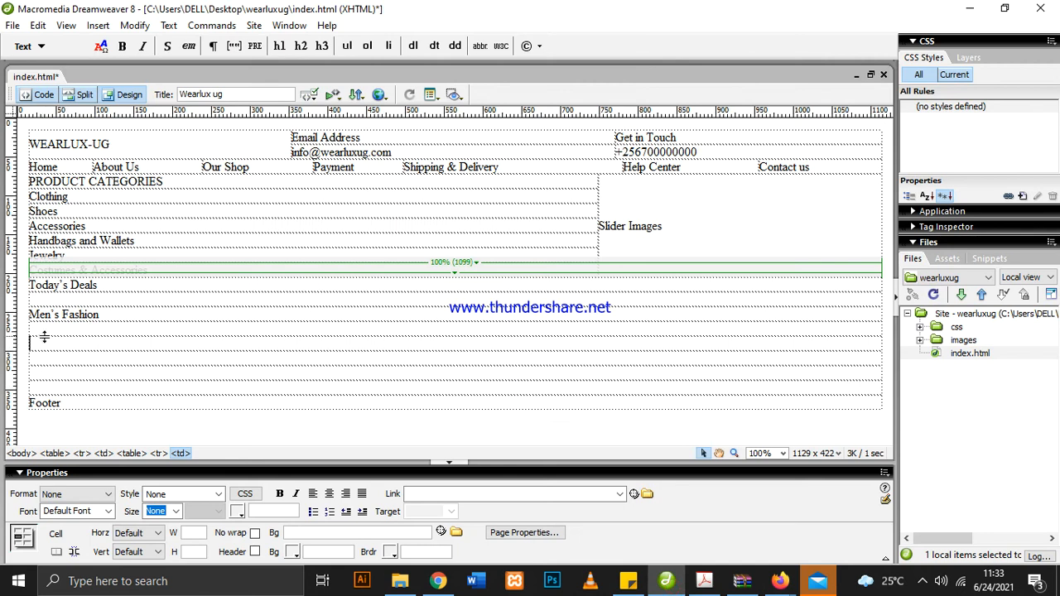
{"action": "key", "text": "ctrl+v"}
Copy "Kid's Fashion" from the layout PDF into the seventh new row in Dreamweaver, leaving the sixth row empty
{"action": "left_click", "coordinate": [63, 379]}
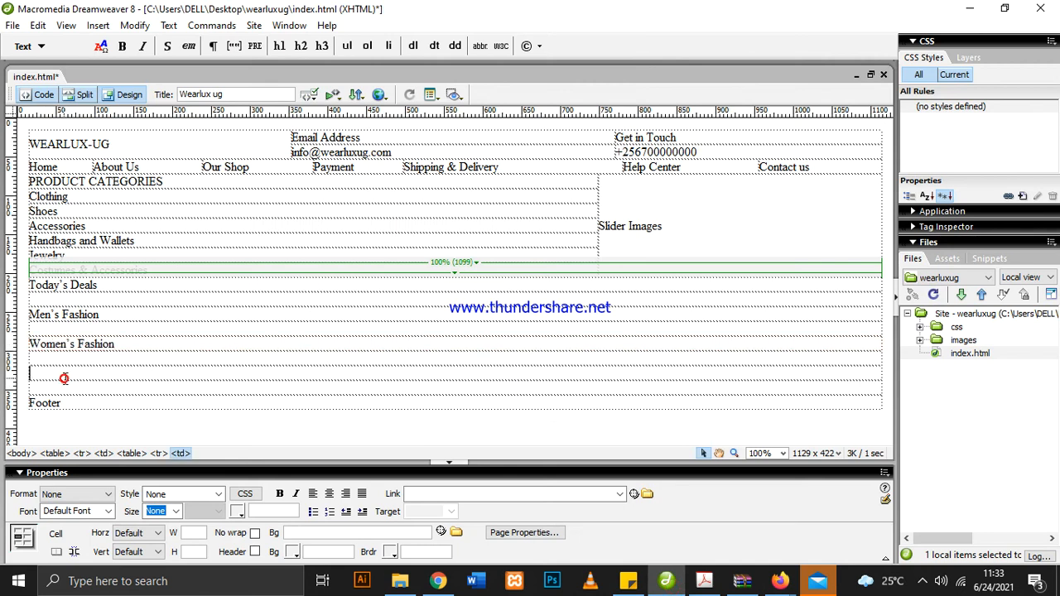
{"action": "left_click", "coordinate": [704, 581]}
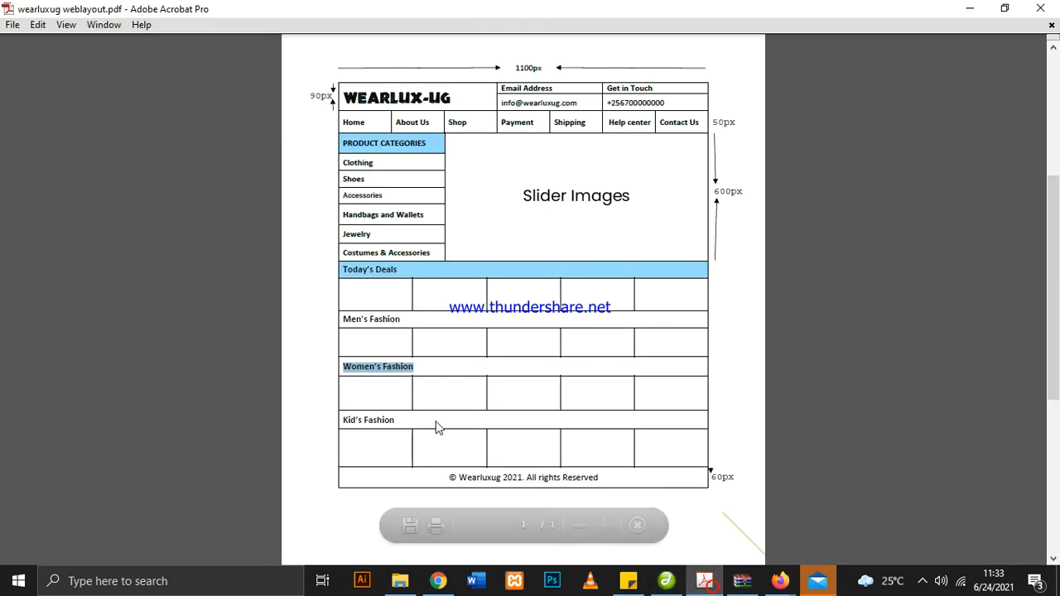
{"action": "left_click_drag", "start_coordinate": [397, 421], "coordinate": [342, 421]}
{"action": "right_click", "coordinate": [360, 419]}
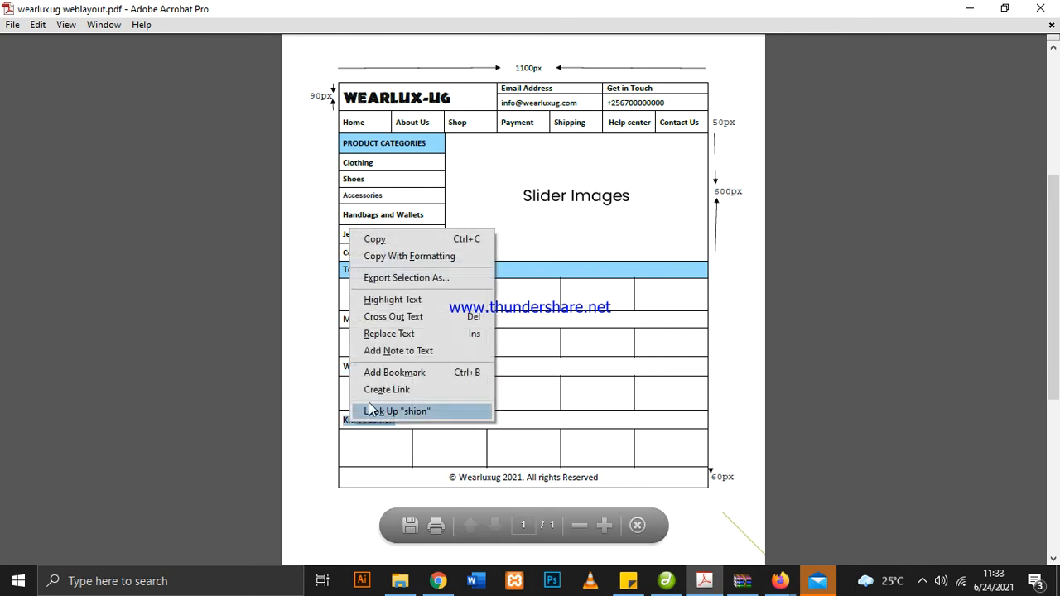
{"action": "left_click", "coordinate": [401, 239]}
{"action": "left_click", "coordinate": [666, 581]}
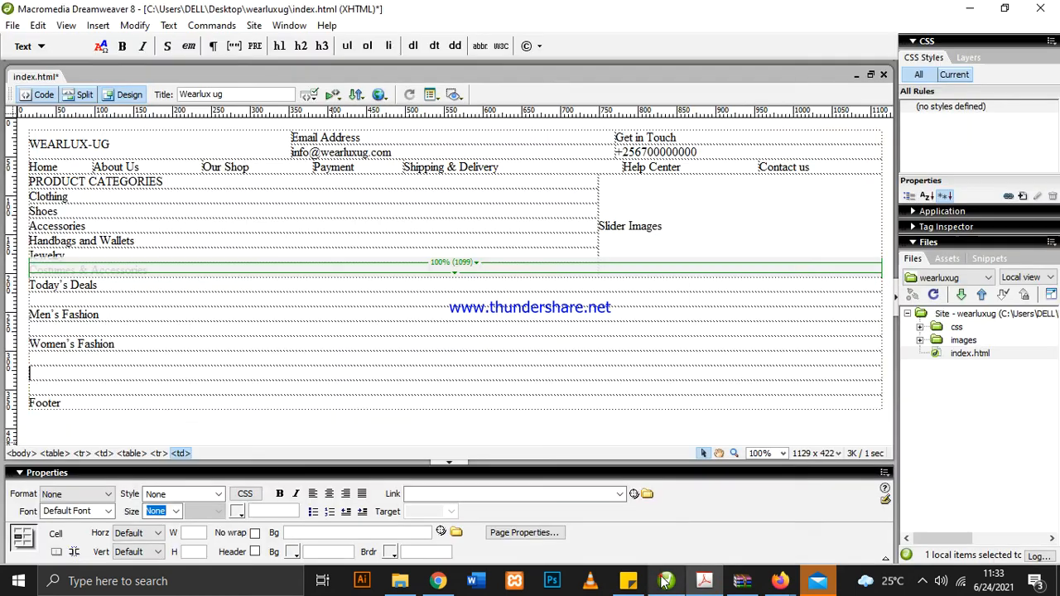
{"action": "key", "text": "ctrl+v"}
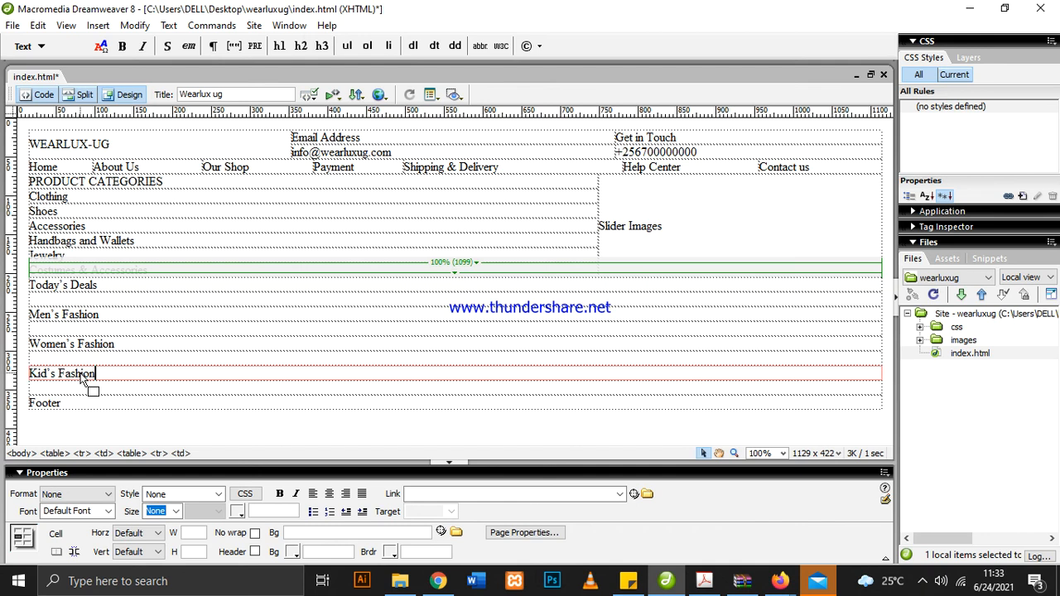
Replace the "Footer" placeholder in Dreamweaver with "© Wearluxug 2021. All rights Reserved" copied from the layout PDF
{"action": "left_click", "coordinate": [71, 402]}
{"action": "left_click_drag", "start_coordinate": [72, 403], "coordinate": [28, 404]}
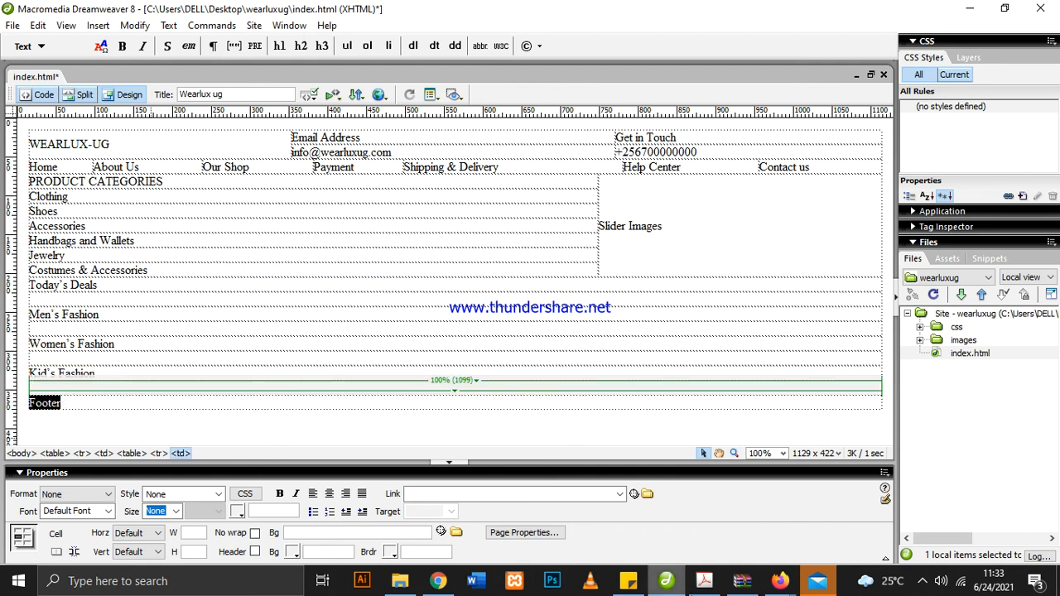
{"action": "left_click", "coordinate": [705, 580]}
{"action": "left_click_drag", "start_coordinate": [602, 477], "coordinate": [449, 478]}
{"action": "right_click", "coordinate": [460, 480]}
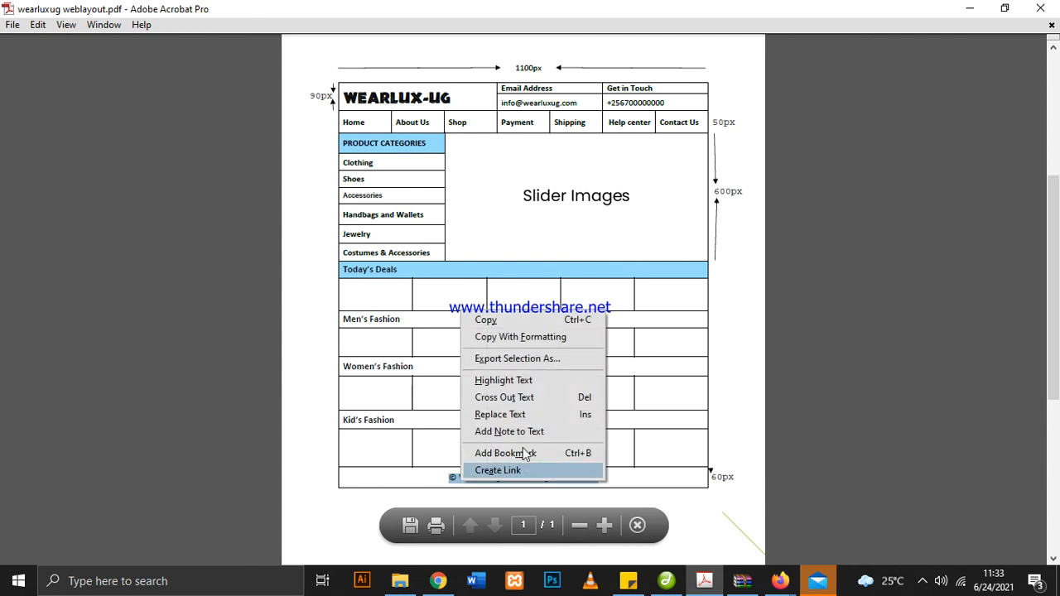
{"action": "left_click", "coordinate": [487, 319]}
{"action": "left_click", "coordinate": [667, 581]}
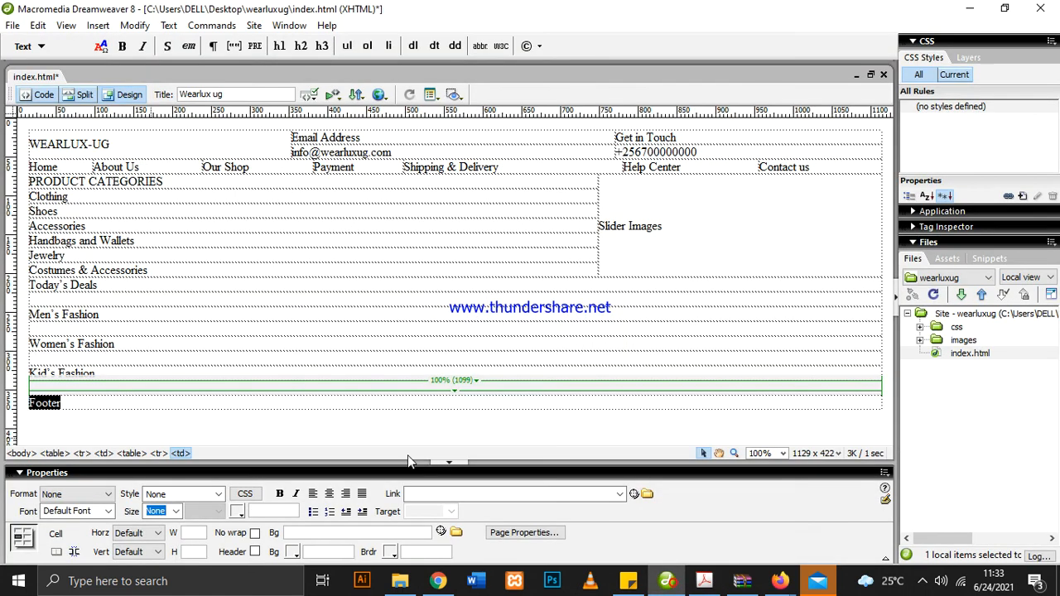
{"action": "key", "text": "ctrl+v"}
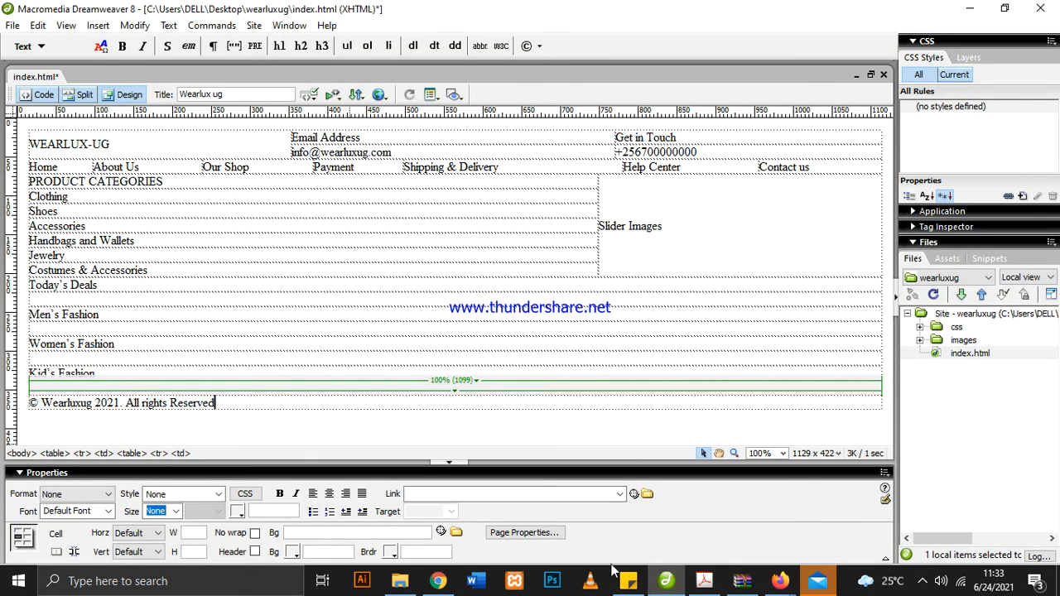
{"action": "left_click", "coordinate": [666, 590]}
{"action": "left_click", "coordinate": [701, 589]}
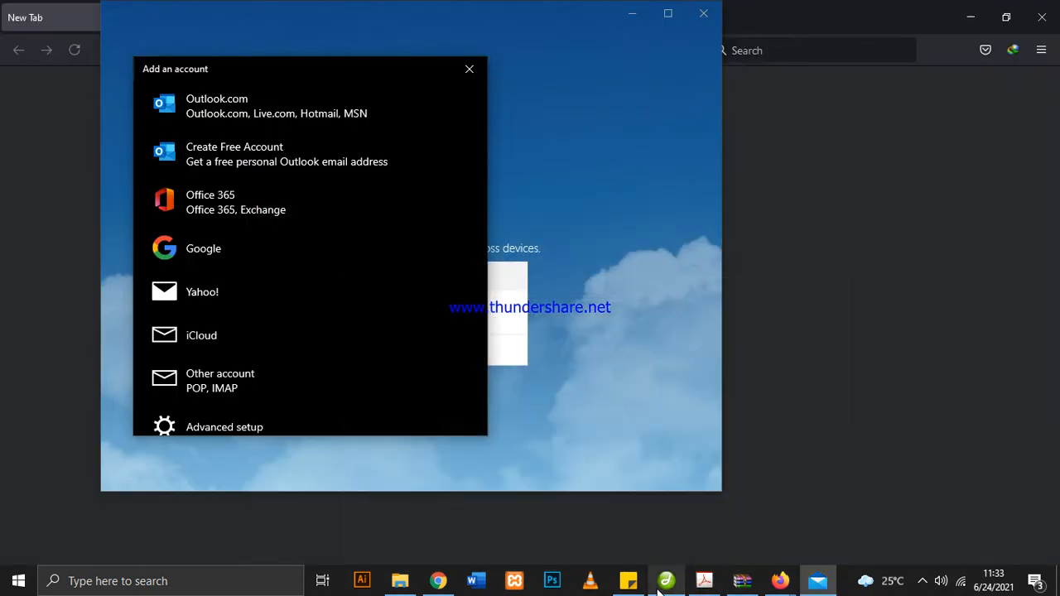
{"action": "left_click", "coordinate": [663, 588]}
{"action": "left_click", "coordinate": [671, 589]}
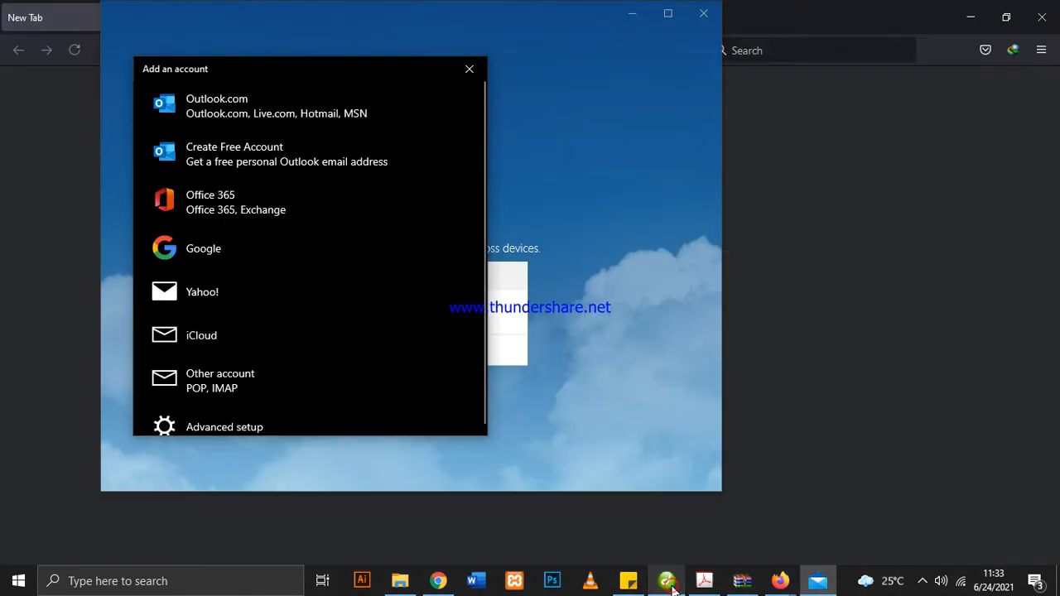
{"action": "left_click", "coordinate": [669, 585]}
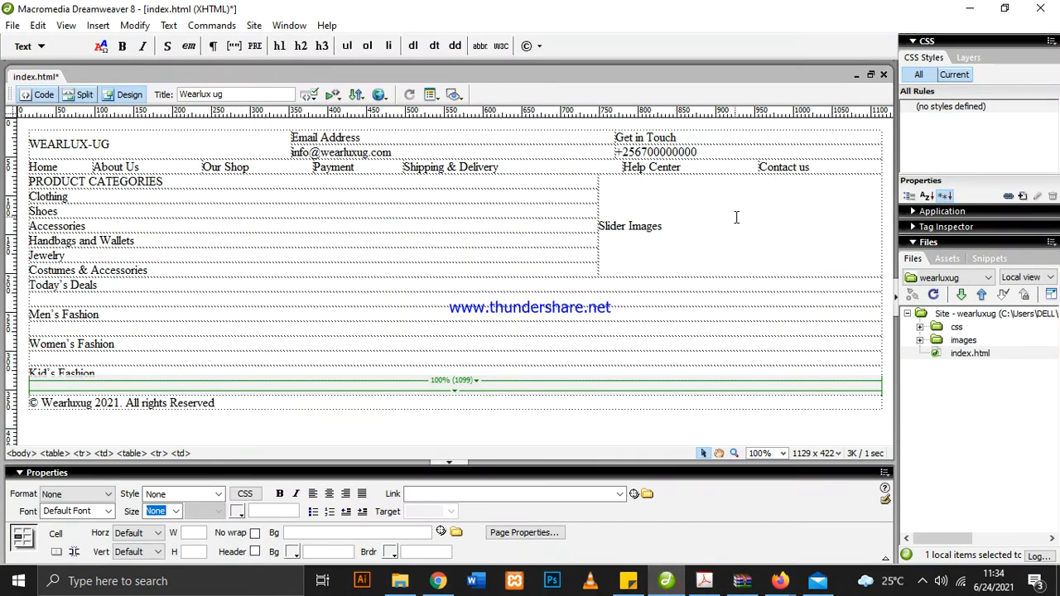
{"action": "left_click", "coordinate": [922, 580]}
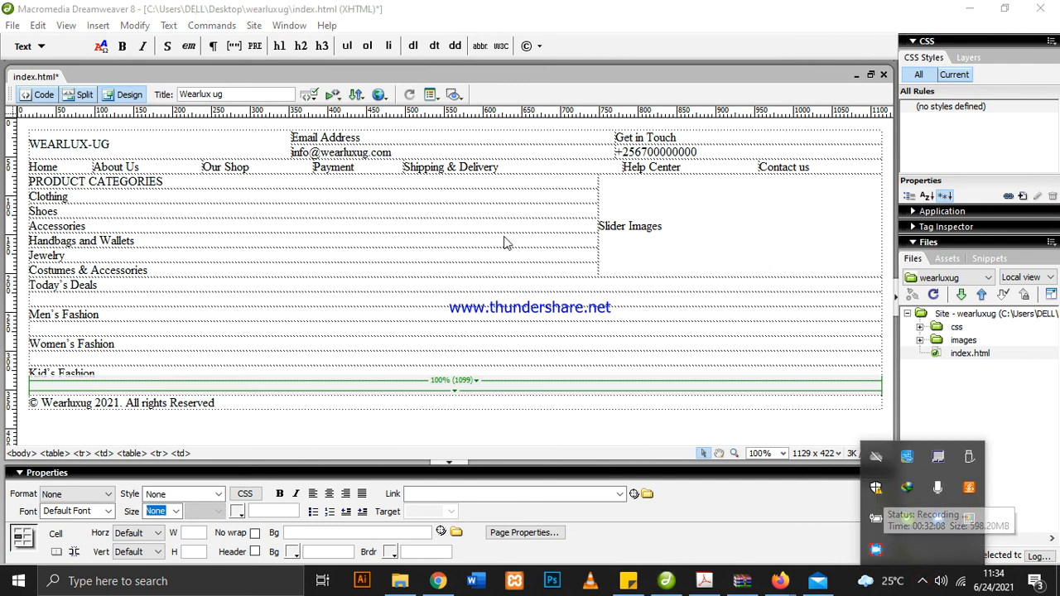
{"action": "left_click", "coordinate": [878, 551]}
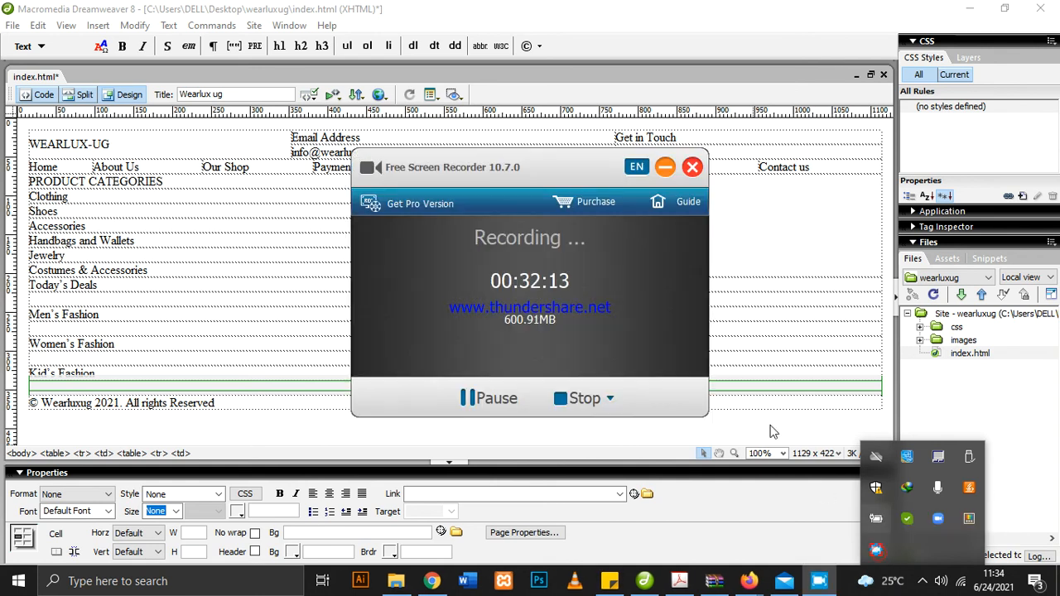
{"action": "left_click", "coordinate": [665, 170]}
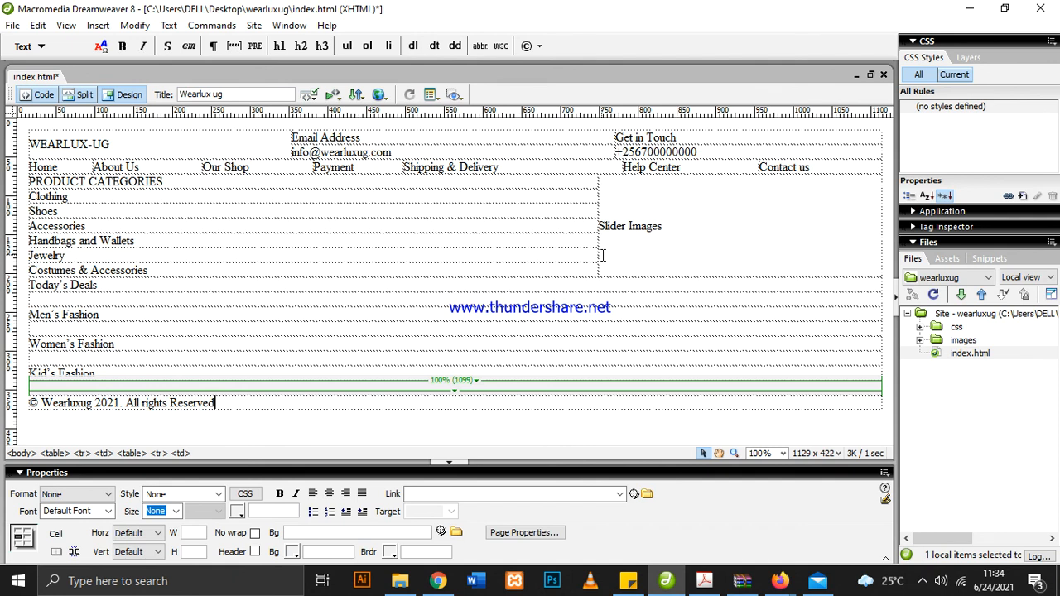
Check the layout PDF, save index.html in Dreamweaver and preview the page in Firefox before returning to Dreamweaver
{"action": "left_click", "coordinate": [704, 581]}
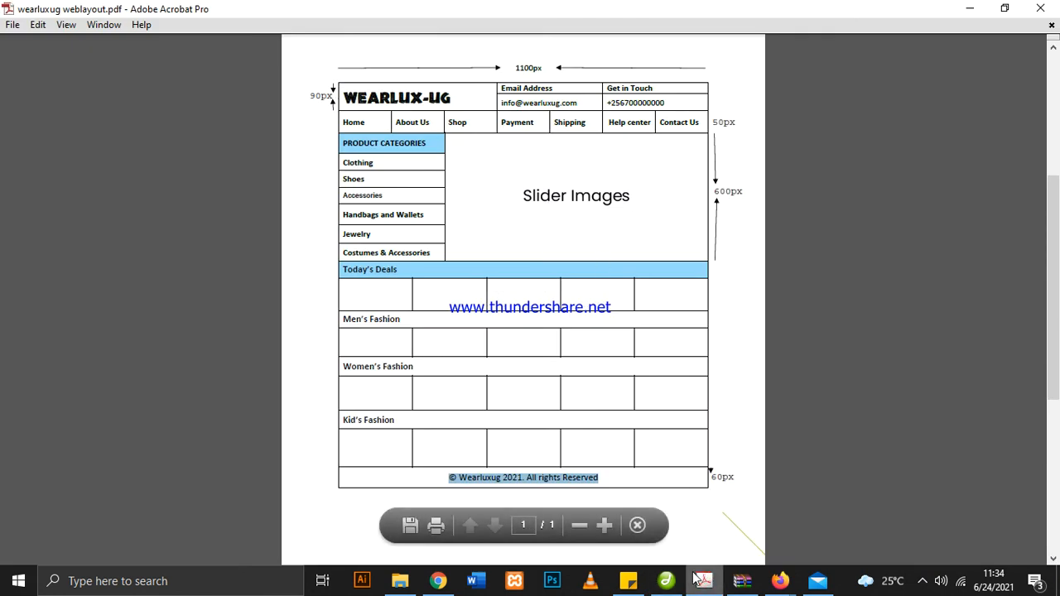
{"action": "left_click", "coordinate": [666, 581]}
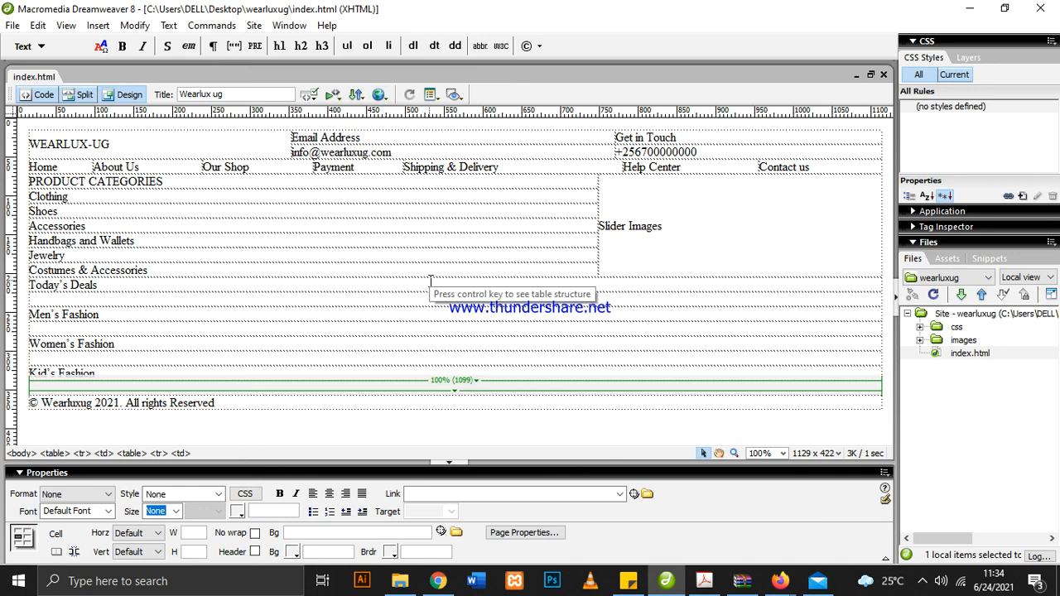
{"action": "left_click", "coordinate": [379, 94]}
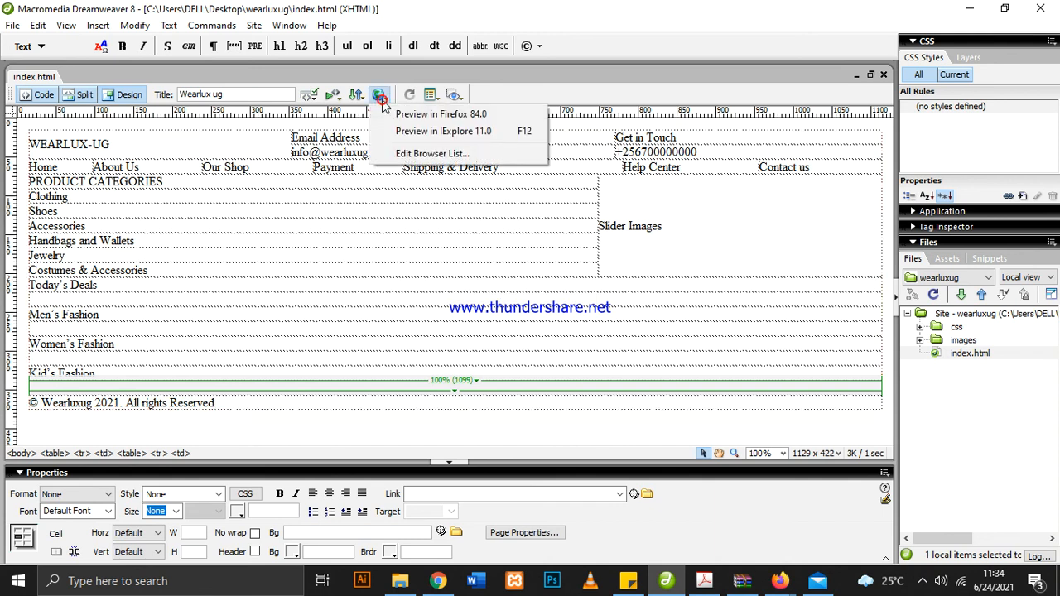
{"action": "left_click", "coordinate": [399, 116]}
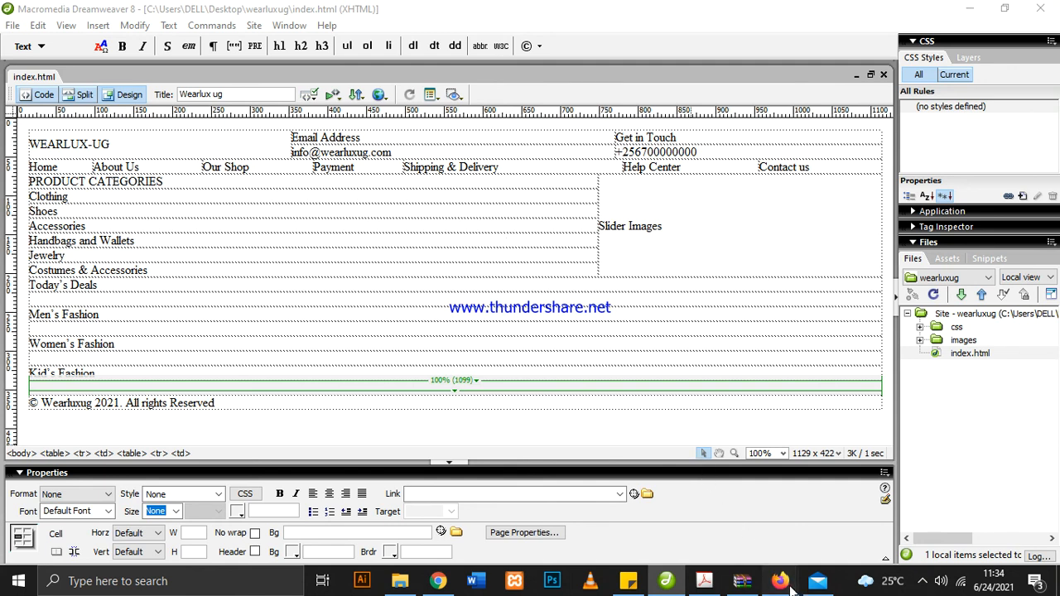
{"action": "mouse_move", "coordinate": [791, 589]}
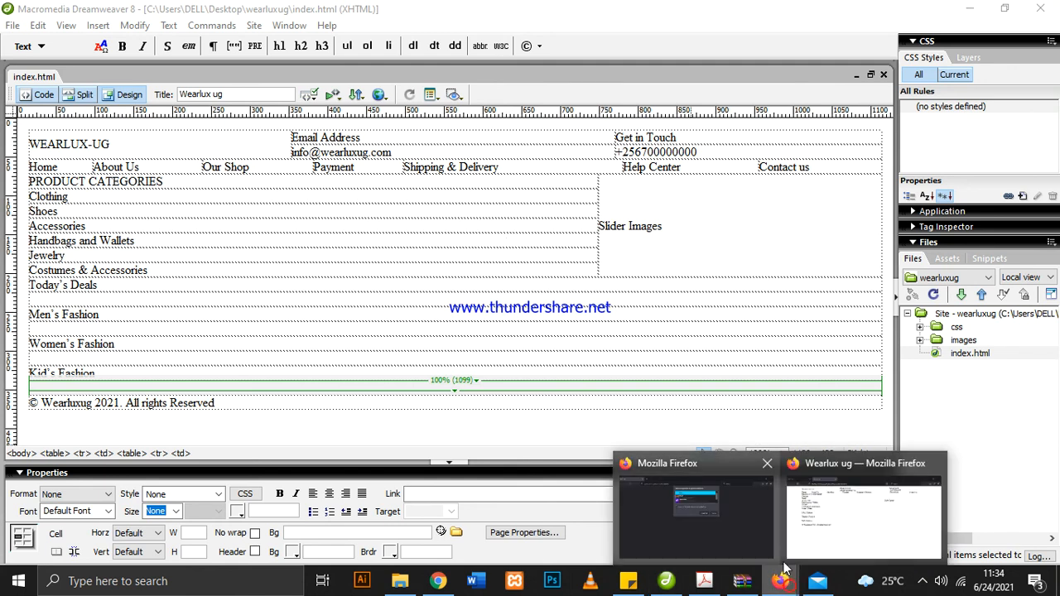
{"action": "left_click", "coordinate": [768, 468]}
{"action": "left_click", "coordinate": [784, 507]}
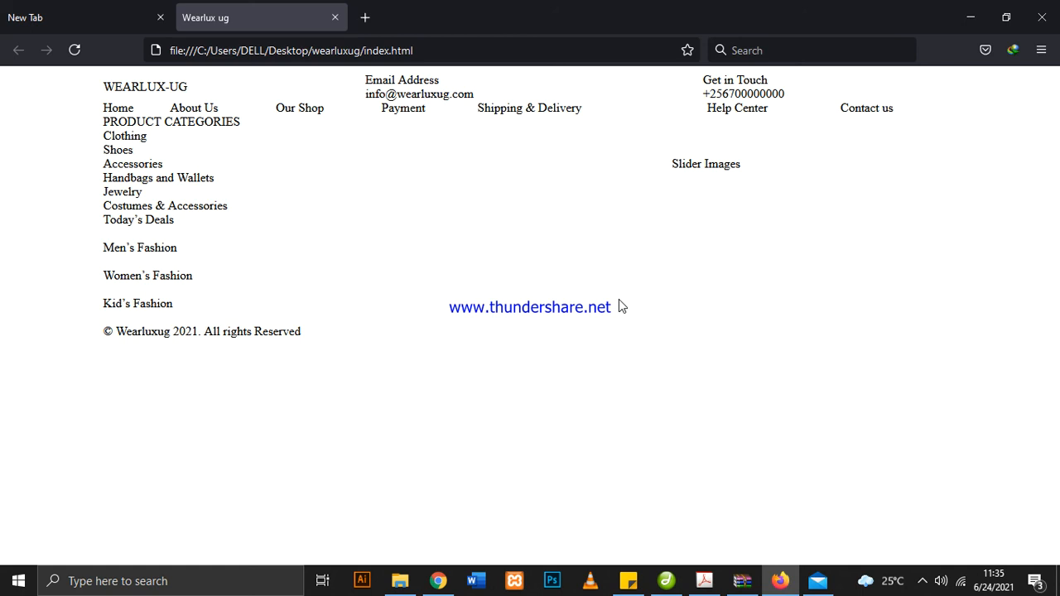
{"action": "left_click", "coordinate": [668, 582]}
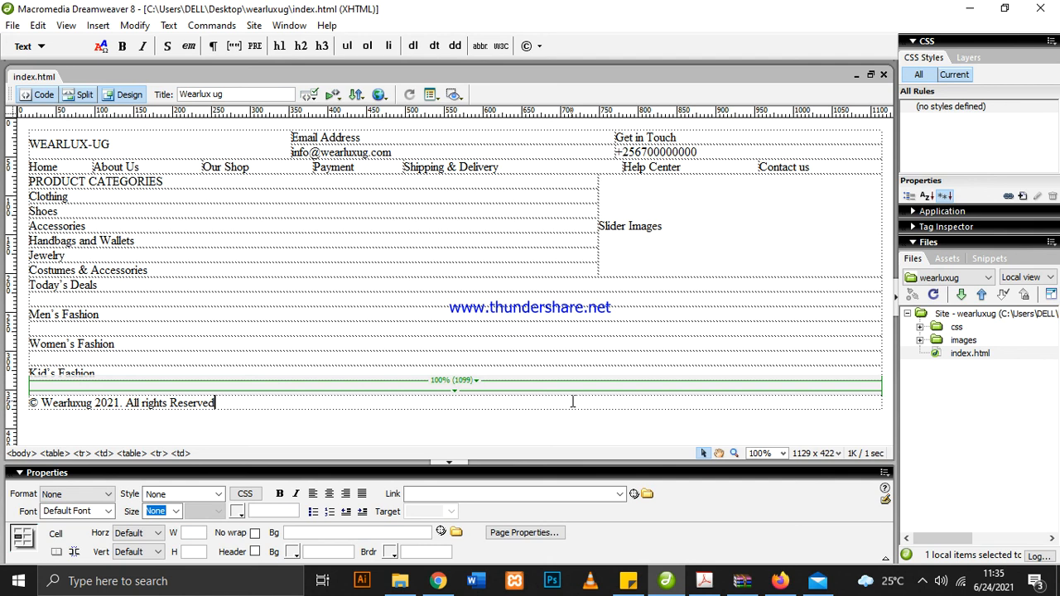
Show the page's code beside its design and examine the HTML from the header table down to the footer
{"action": "left_click", "coordinate": [83, 95]}
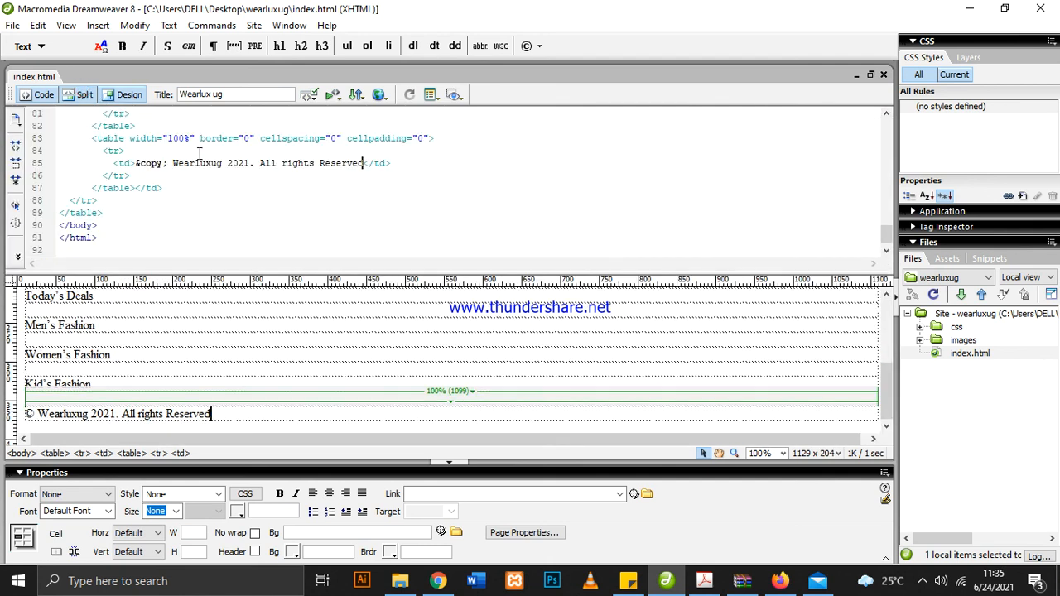
{"action": "scroll", "coordinate": [493, 199], "scroll_direction": "up", "scroll_amount": 20}
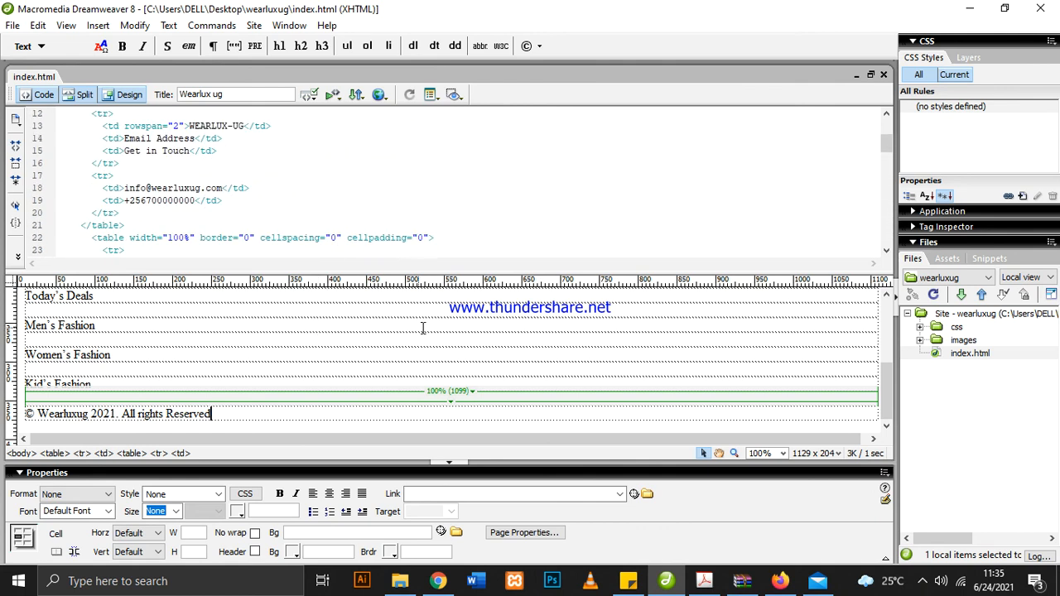
{"action": "scroll", "coordinate": [505, 322], "scroll_direction": "up", "scroll_amount": 10}
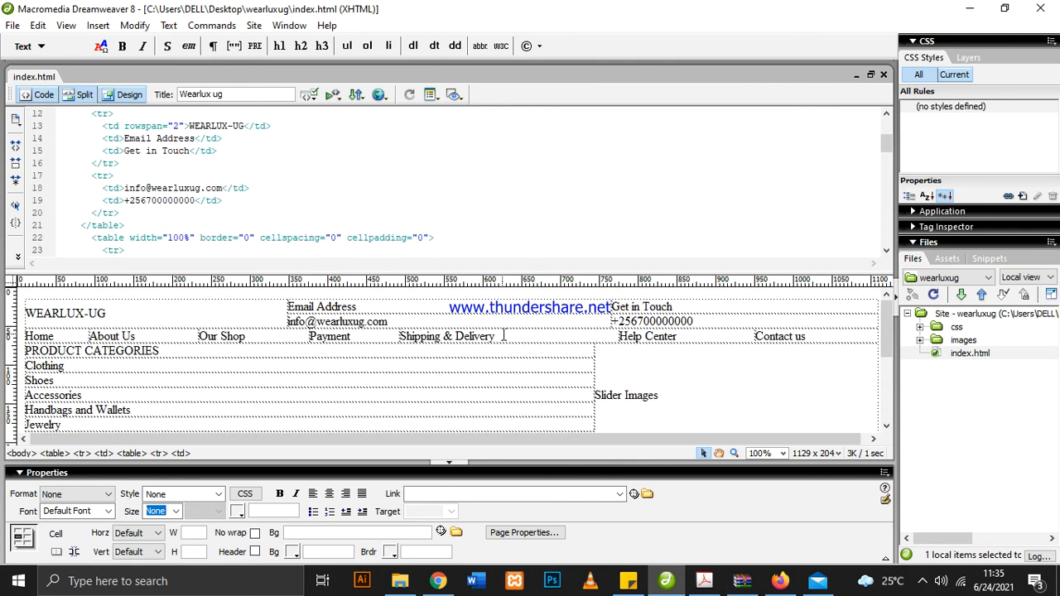
{"action": "scroll", "coordinate": [504, 335], "scroll_direction": "down", "scroll_amount": 10}
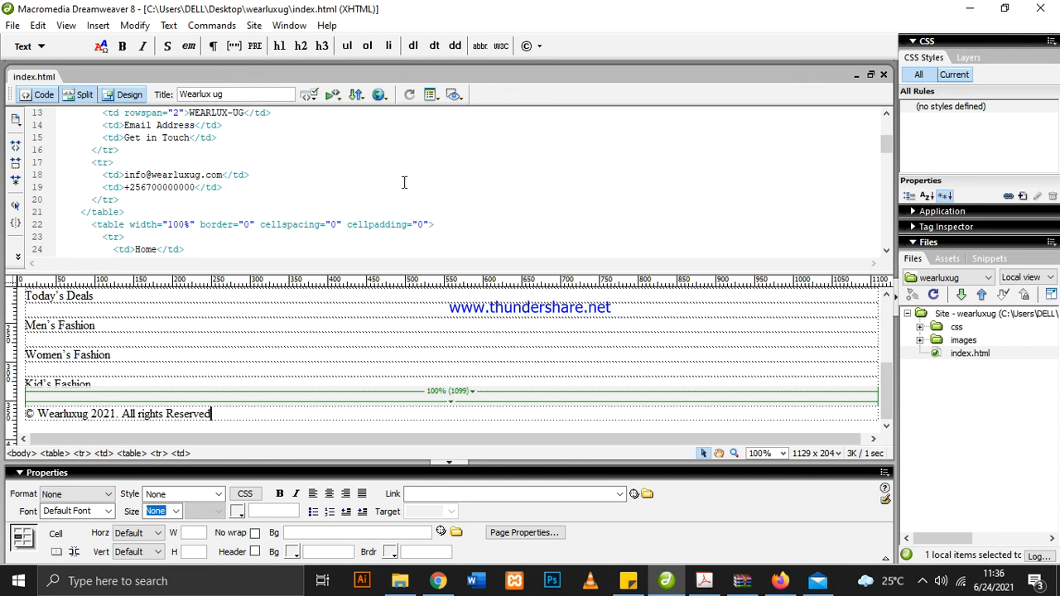
{"action": "scroll", "coordinate": [404, 182], "scroll_direction": "down", "scroll_amount": 9}
{"action": "scroll", "coordinate": [405, 183], "scroll_direction": "down", "scroll_amount": 12}
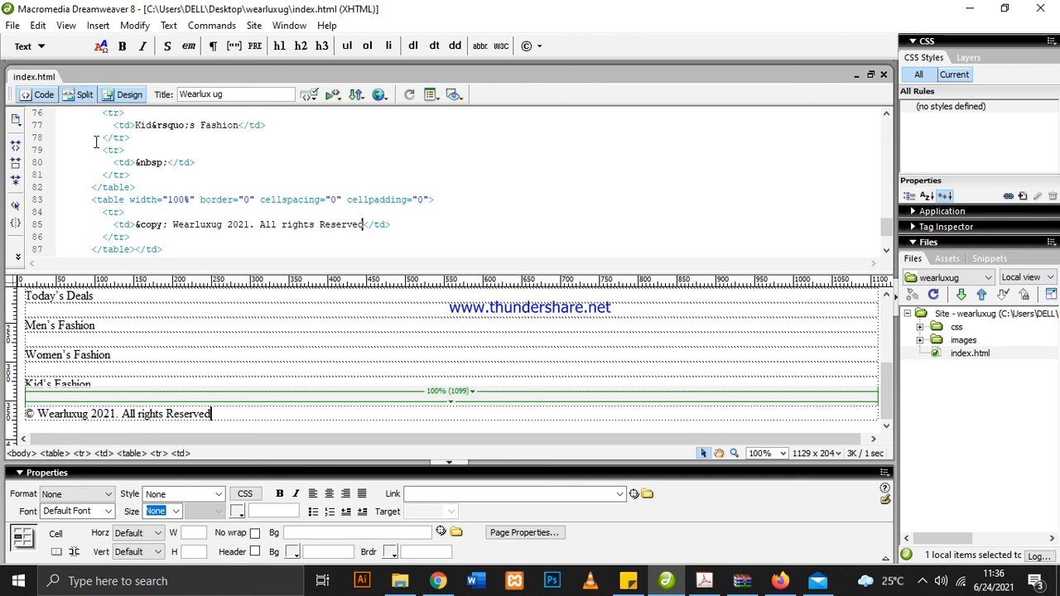
Review the full HTML source of index.html in Code view, examining its nested tables, and return to Design view
{"action": "left_click", "coordinate": [44, 97]}
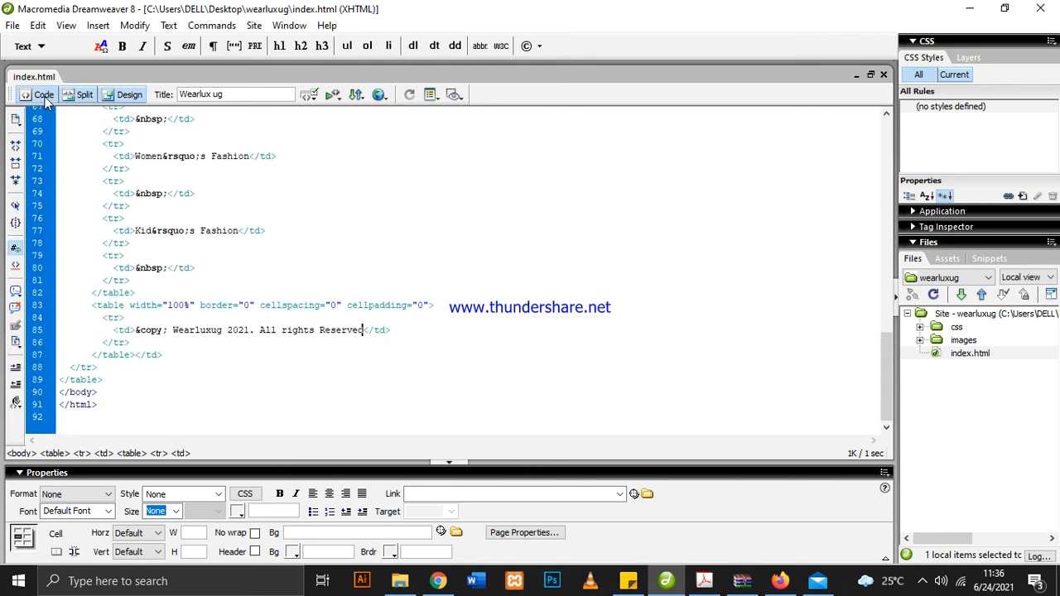
{"action": "scroll", "coordinate": [566, 268], "scroll_direction": "up", "scroll_amount": 10}
{"action": "scroll", "coordinate": [729, 262], "scroll_direction": "up", "scroll_amount": 11}
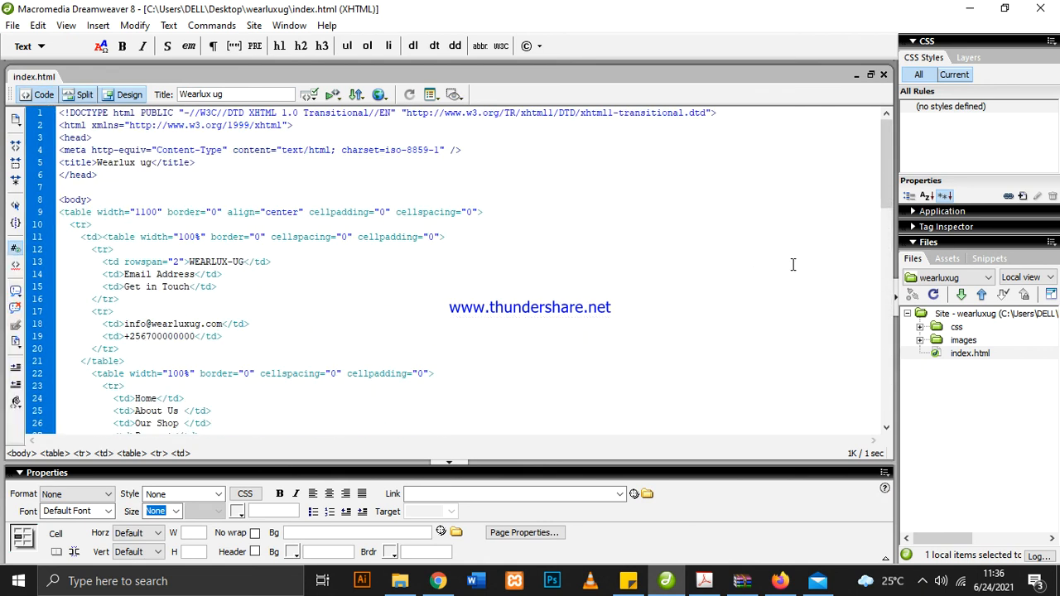
{"action": "scroll", "coordinate": [253, 149], "scroll_direction": "down", "scroll_amount": 20}
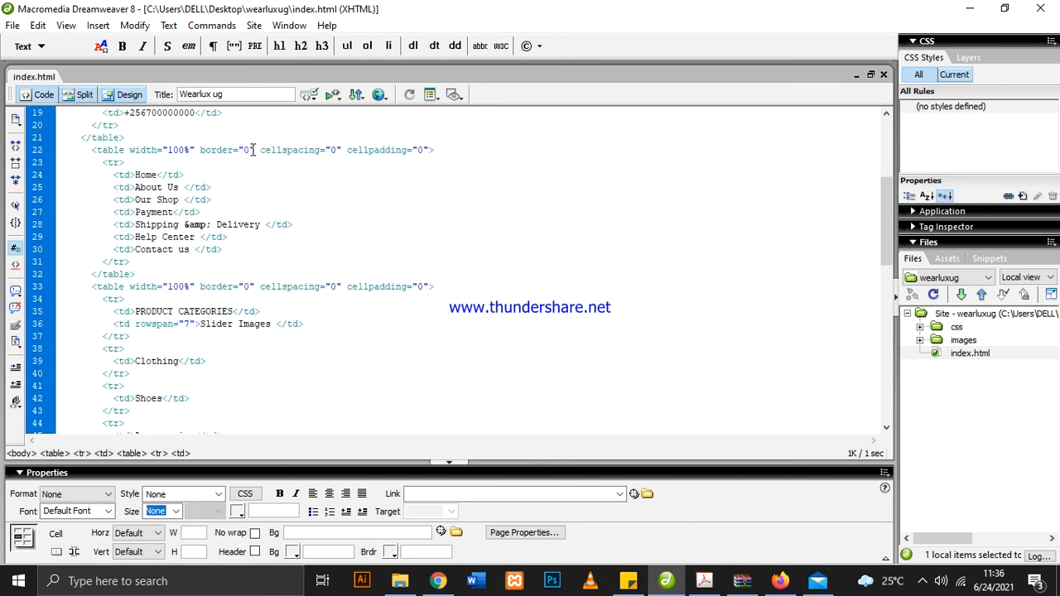
{"action": "scroll", "coordinate": [256, 150], "scroll_direction": "up", "scroll_amount": 20}
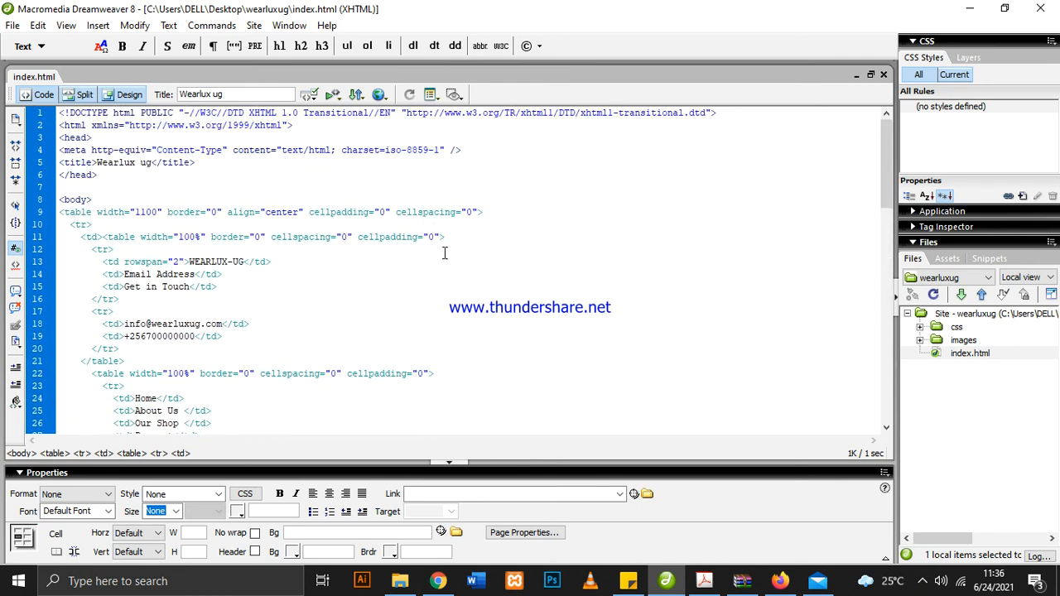
{"action": "scroll", "coordinate": [445, 253], "scroll_direction": "down", "scroll_amount": 3}
{"action": "scroll", "coordinate": [445, 252], "scroll_direction": "up", "scroll_amount": 3}
{"action": "scroll", "coordinate": [387, 239], "scroll_direction": "down", "scroll_amount": 17}
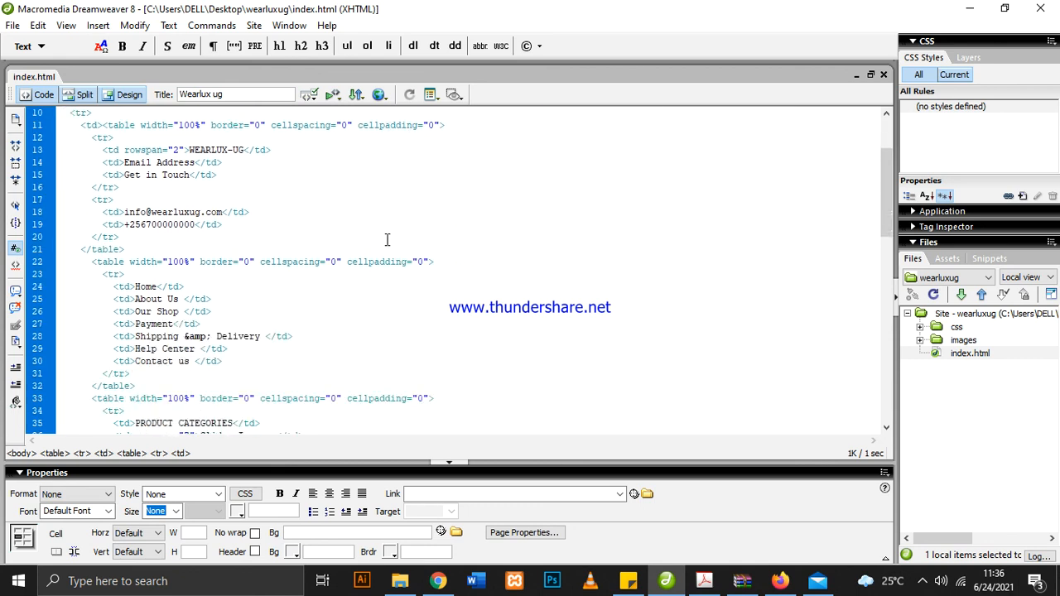
{"action": "scroll", "coordinate": [386, 240], "scroll_direction": "down", "scroll_amount": 8}
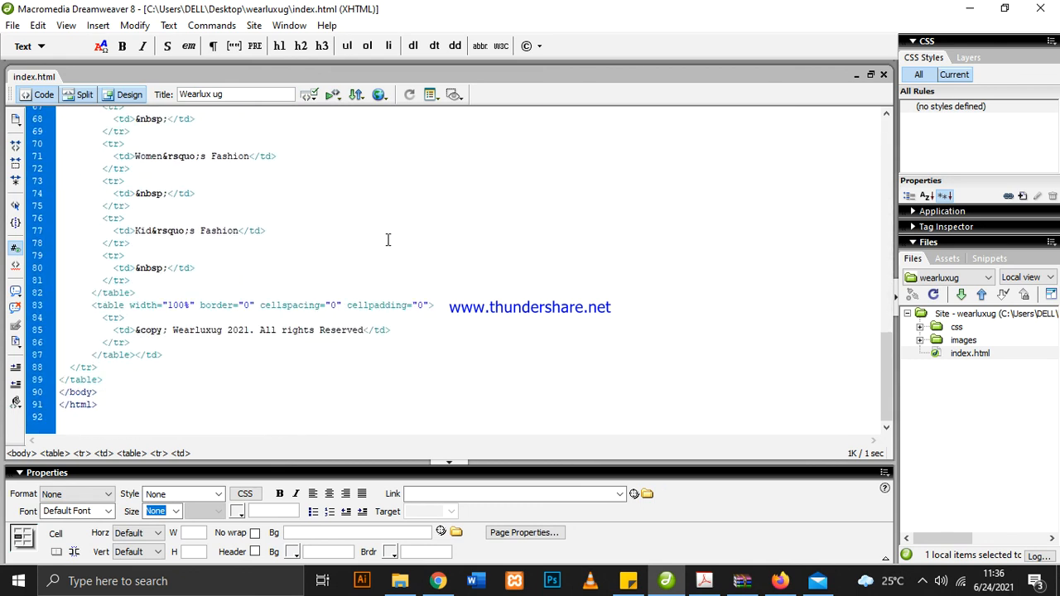
{"action": "scroll", "coordinate": [389, 237], "scroll_direction": "up", "scroll_amount": 6}
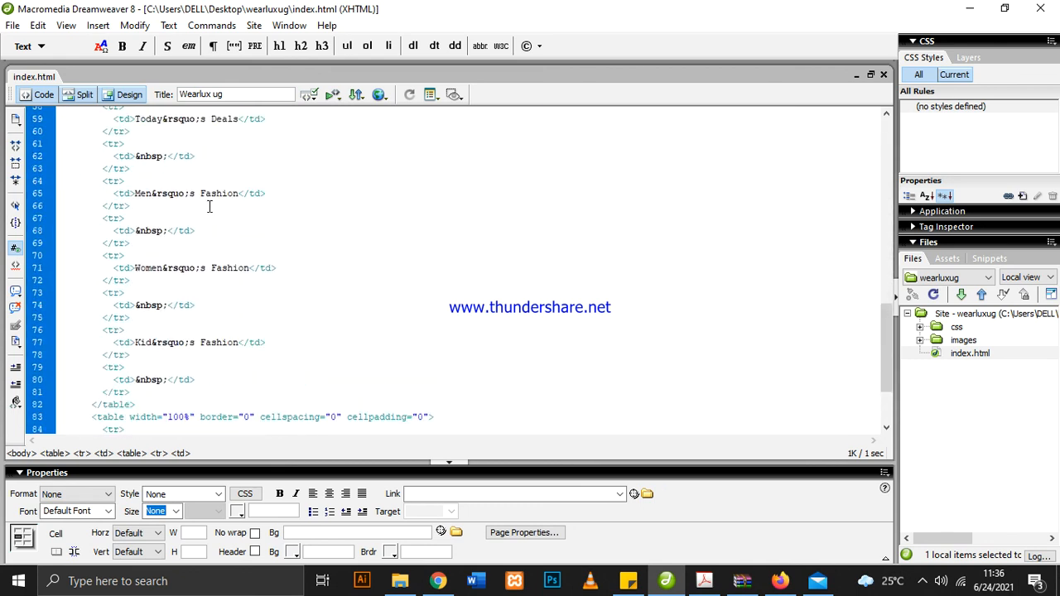
{"action": "left_click", "coordinate": [126, 96]}
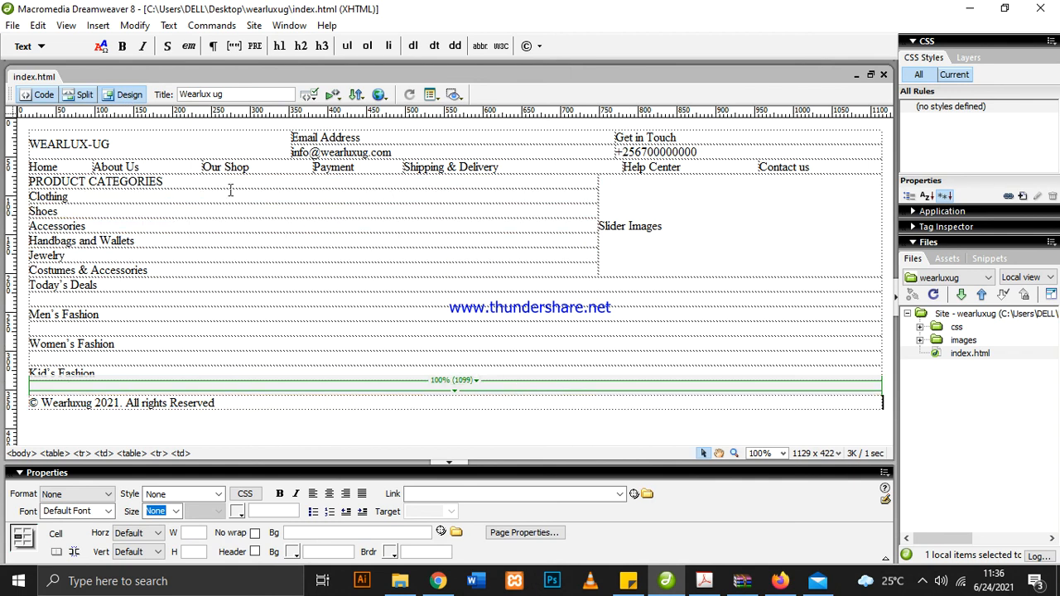
Read through the index.html markup in Code view between the document head and the copyright row, returning to Design view
{"action": "left_click", "coordinate": [44, 95]}
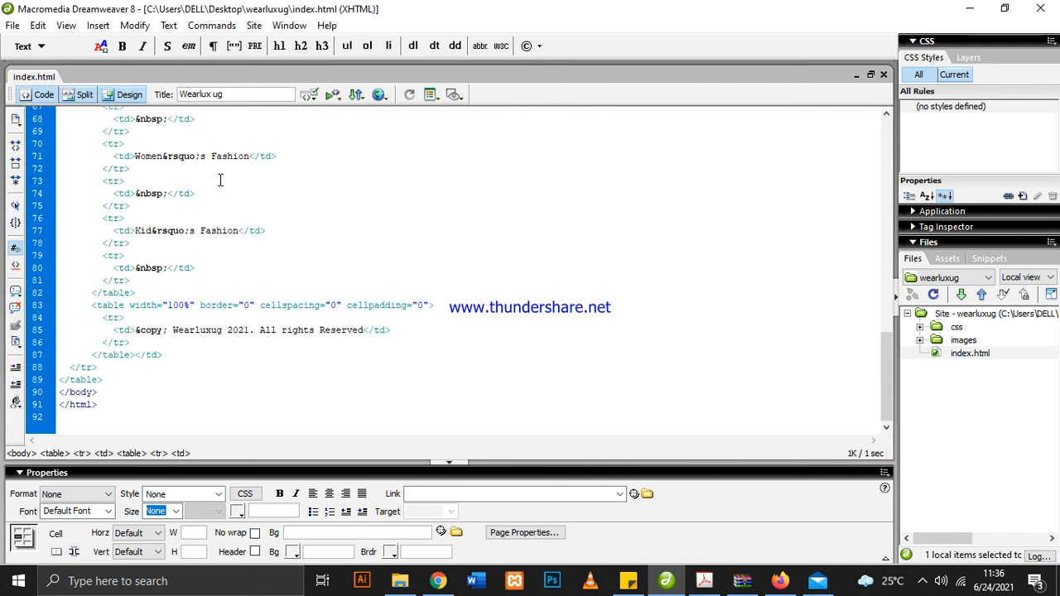
{"action": "scroll", "coordinate": [259, 207], "scroll_direction": "up", "scroll_amount": 18}
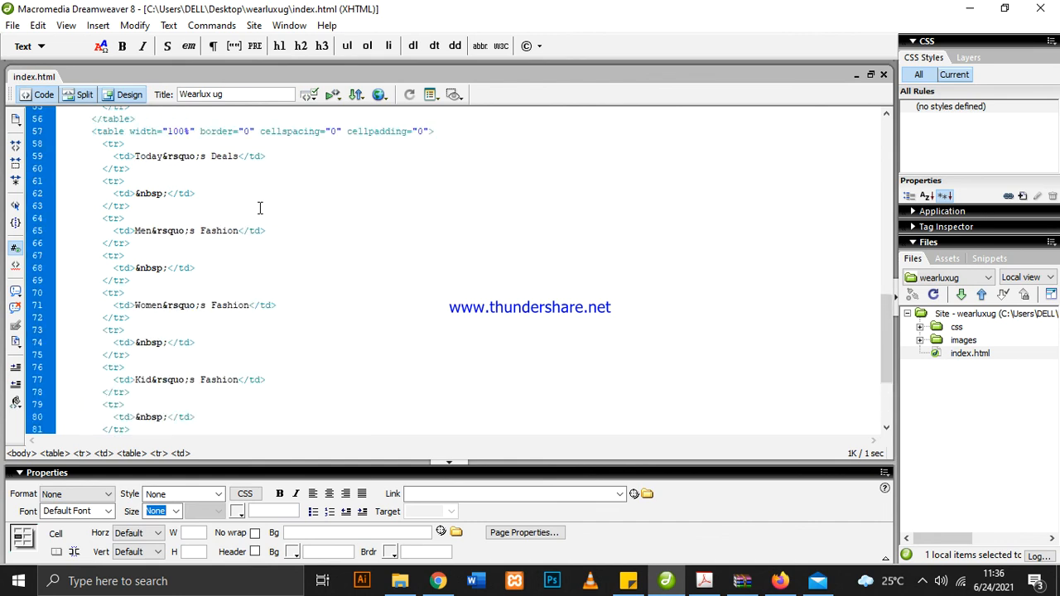
{"action": "scroll", "coordinate": [259, 208], "scroll_direction": "up", "scroll_amount": 4}
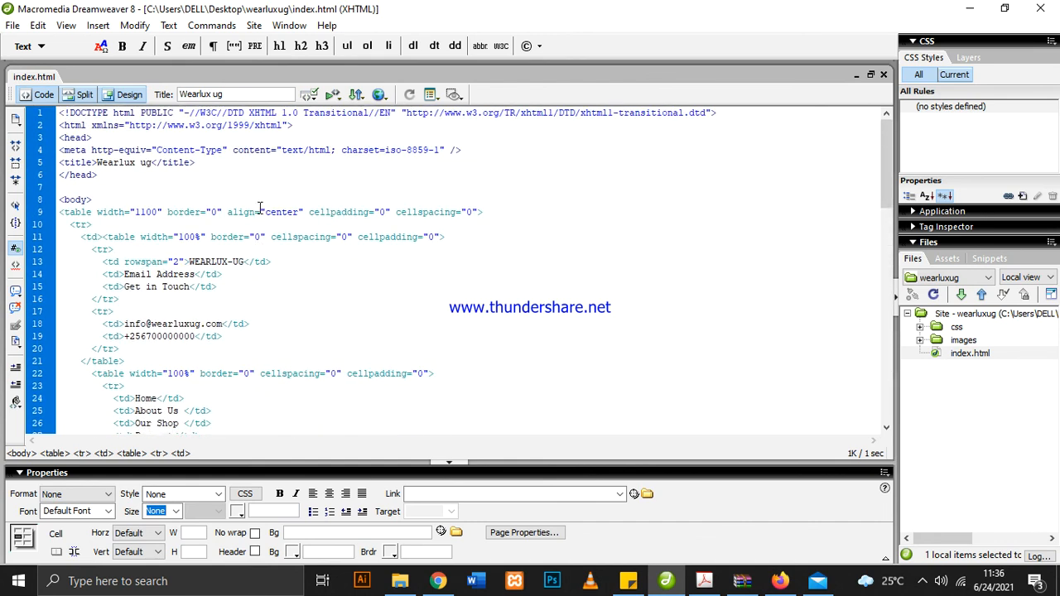
{"action": "scroll", "coordinate": [259, 208], "scroll_direction": "down", "scroll_amount": 20}
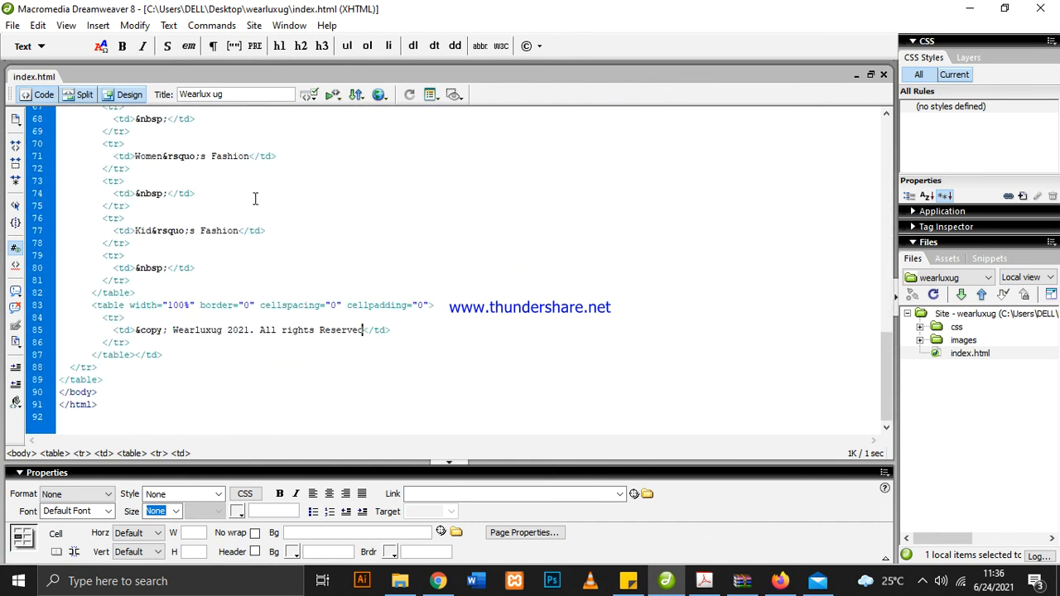
{"action": "scroll", "coordinate": [238, 210], "scroll_direction": "up", "scroll_amount": 2}
{"action": "scroll", "coordinate": [237, 209], "scroll_direction": "up", "scroll_amount": 6}
{"action": "left_click", "coordinate": [124, 94]}
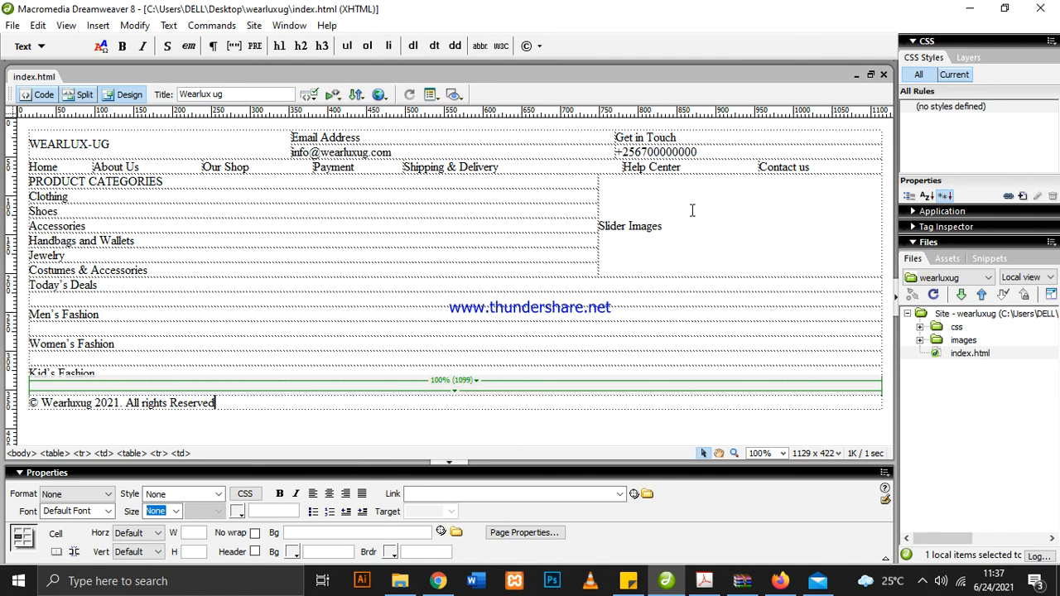
Select the page's outermost table starting from the PRODUCT CATEGORIES cell, examine its highlighted code, and return to Design view
{"action": "left_click", "coordinate": [356, 181]}
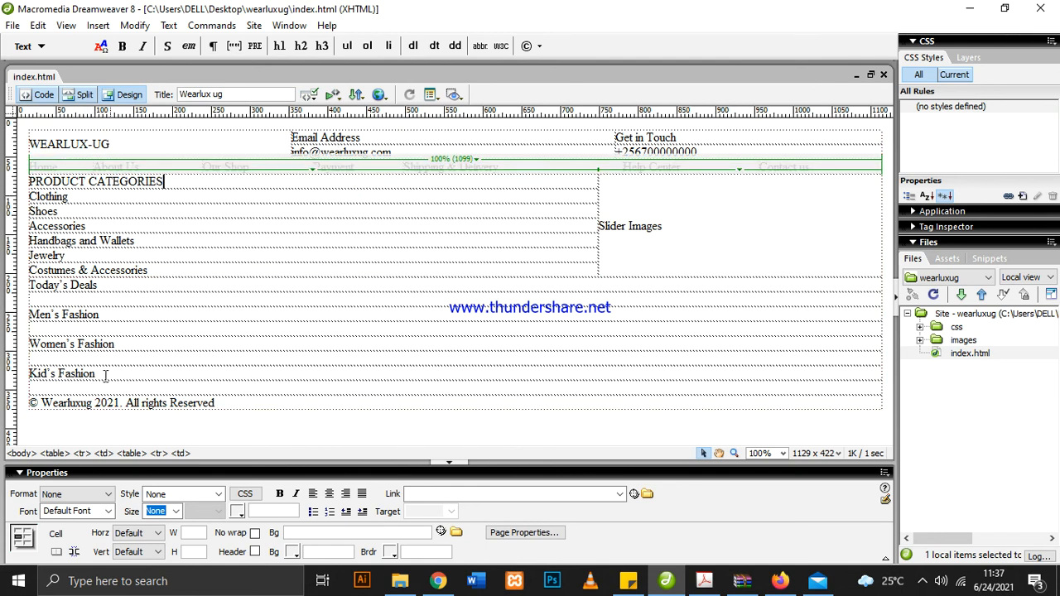
{"action": "left_click", "coordinate": [58, 454]}
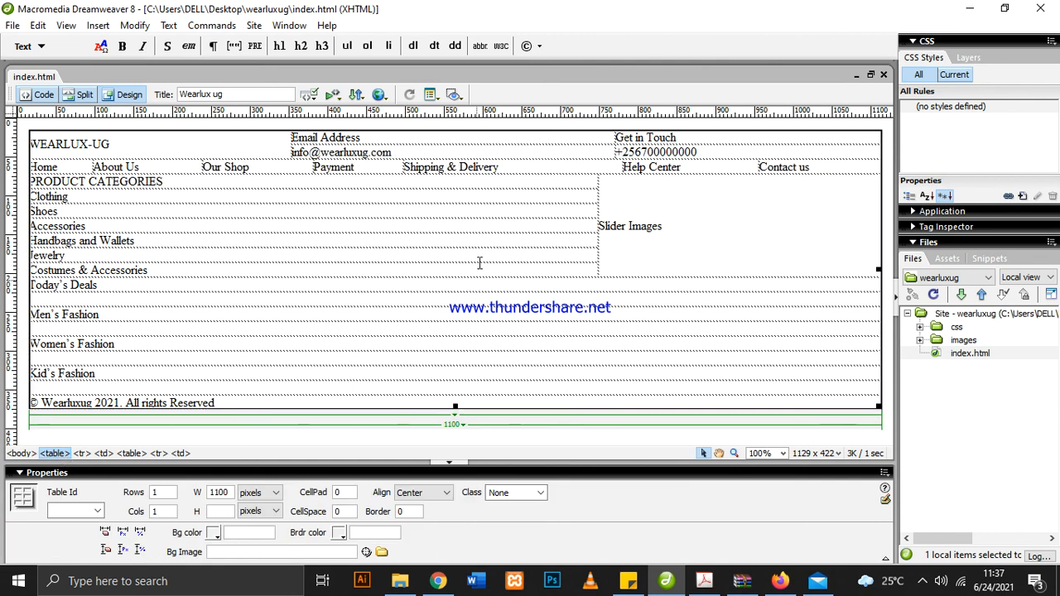
{"action": "left_click", "coordinate": [131, 454]}
{"action": "left_click", "coordinate": [55, 454]}
{"action": "left_click", "coordinate": [48, 96]}
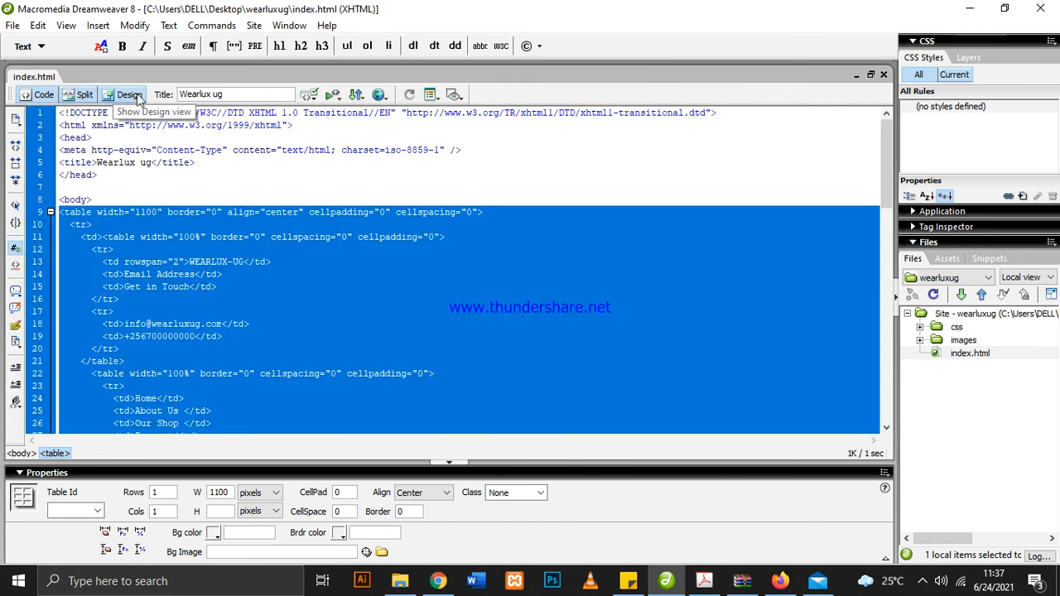
{"action": "left_click", "coordinate": [129, 94]}
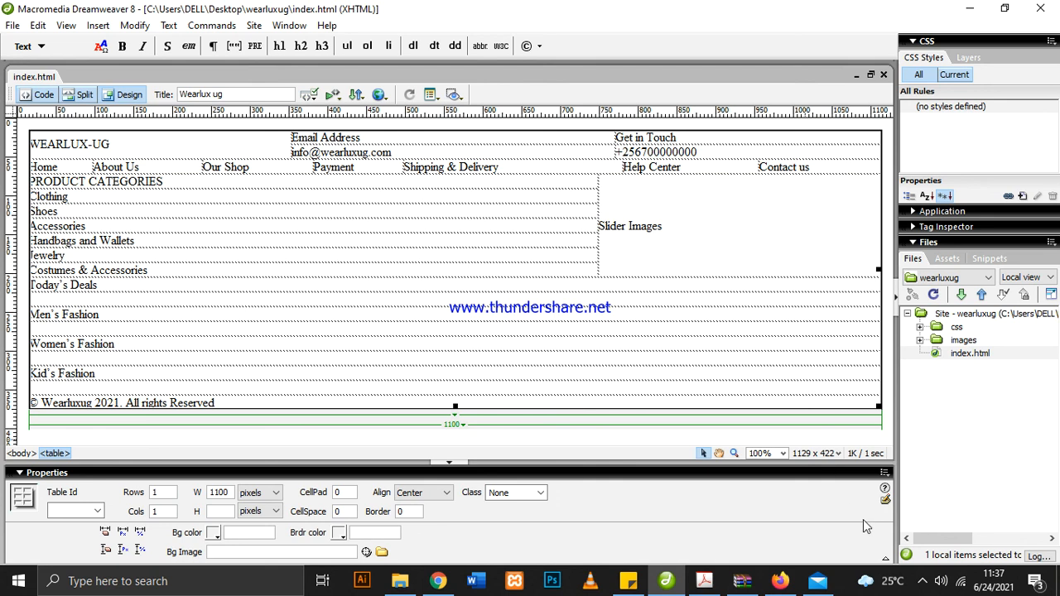
{"action": "left_click", "coordinate": [924, 582]}
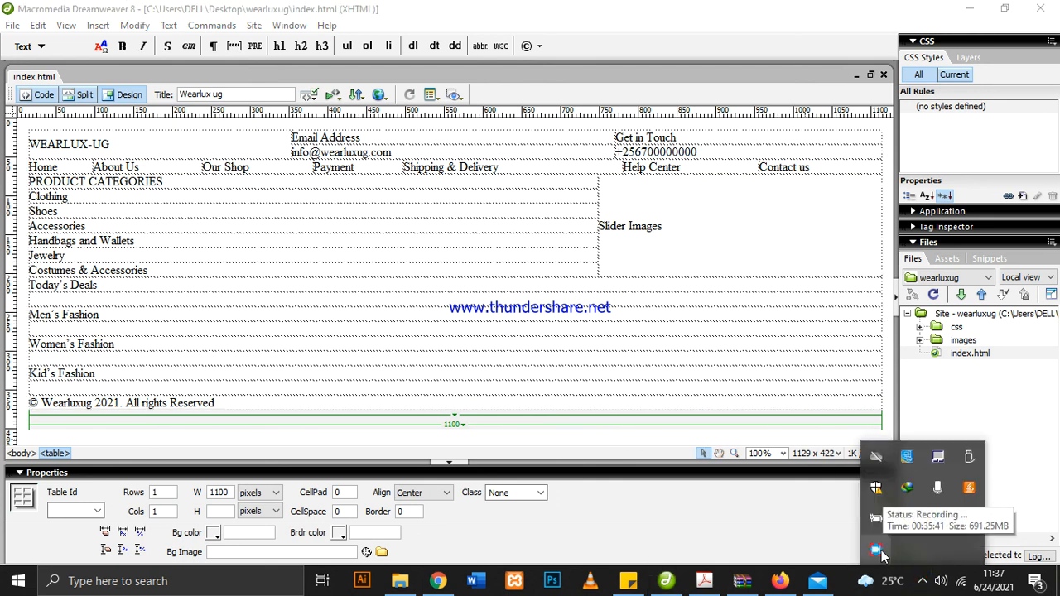
{"action": "left_click", "coordinate": [659, 232]}
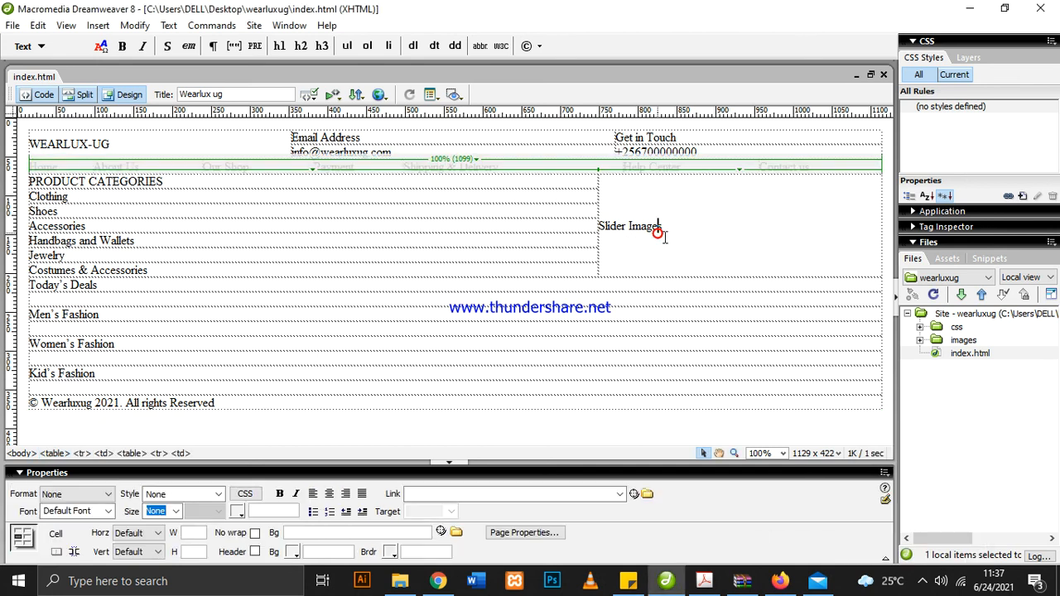
{"action": "left_click", "coordinate": [730, 232]}
{"action": "key", "text": "BackSpace"}
{"action": "left_click", "coordinate": [922, 580]}
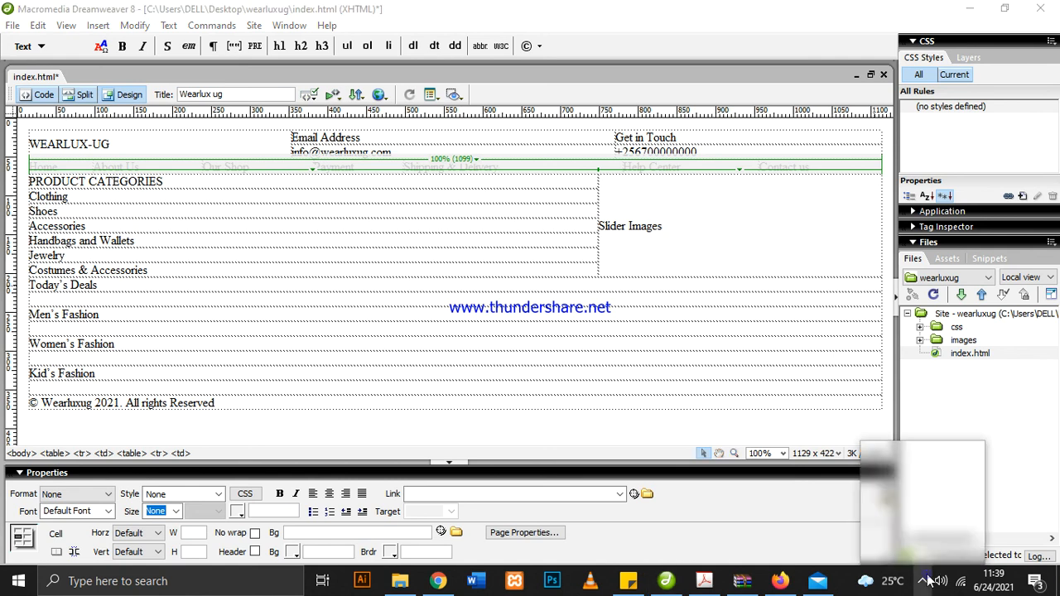